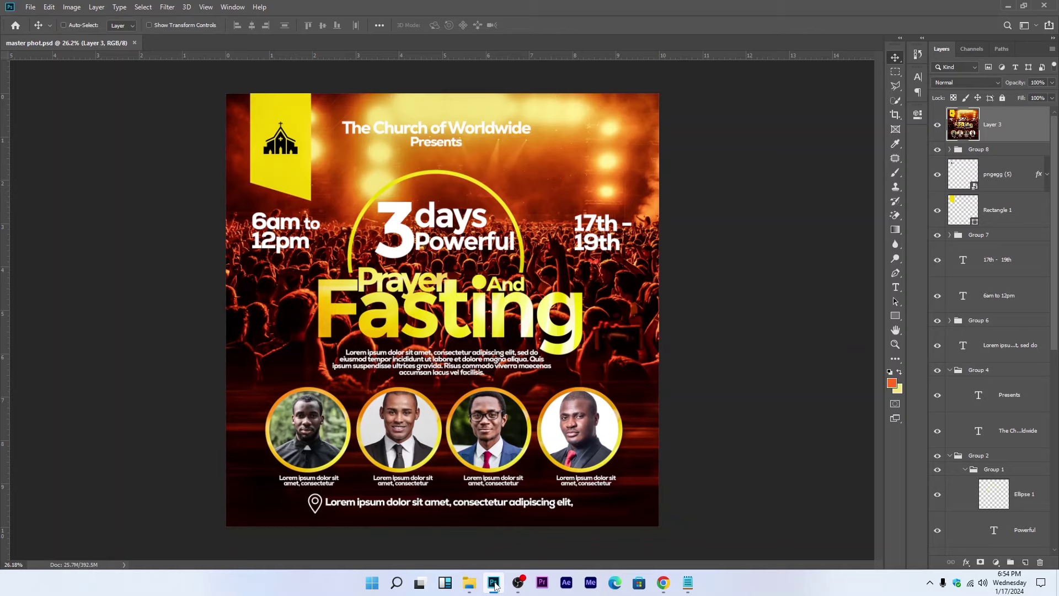
Step: Close the master phot.psd flyer document to return to the Home screen
{"action": "left_click", "coordinate": [134, 43]}
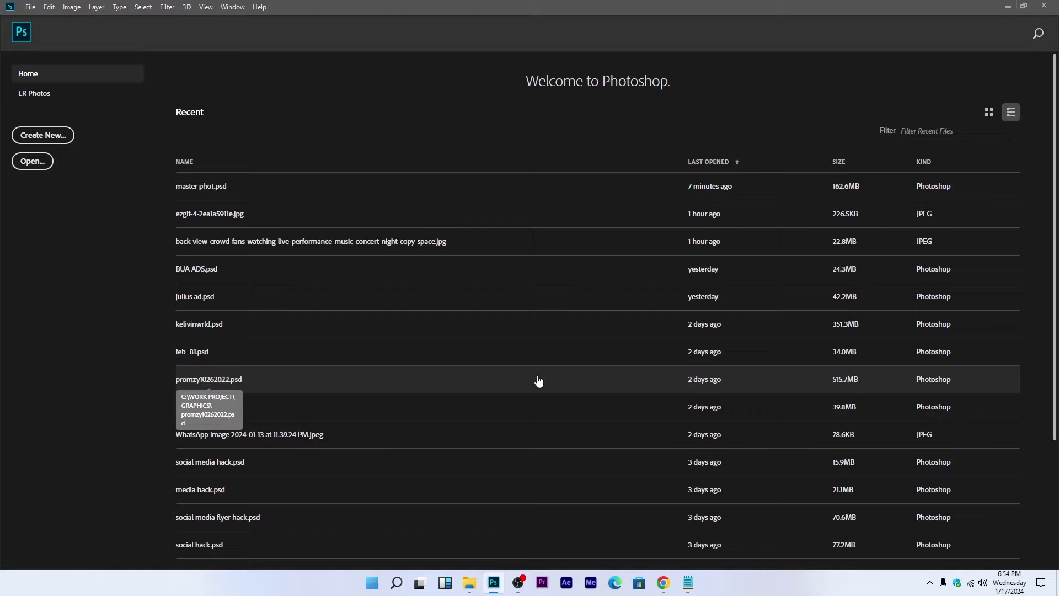
Step: Create a new white 10 × 10 inch, 300 ppi document named 'MASTERING PHOTOSHOP'
{"action": "left_click", "coordinate": [59, 138]}
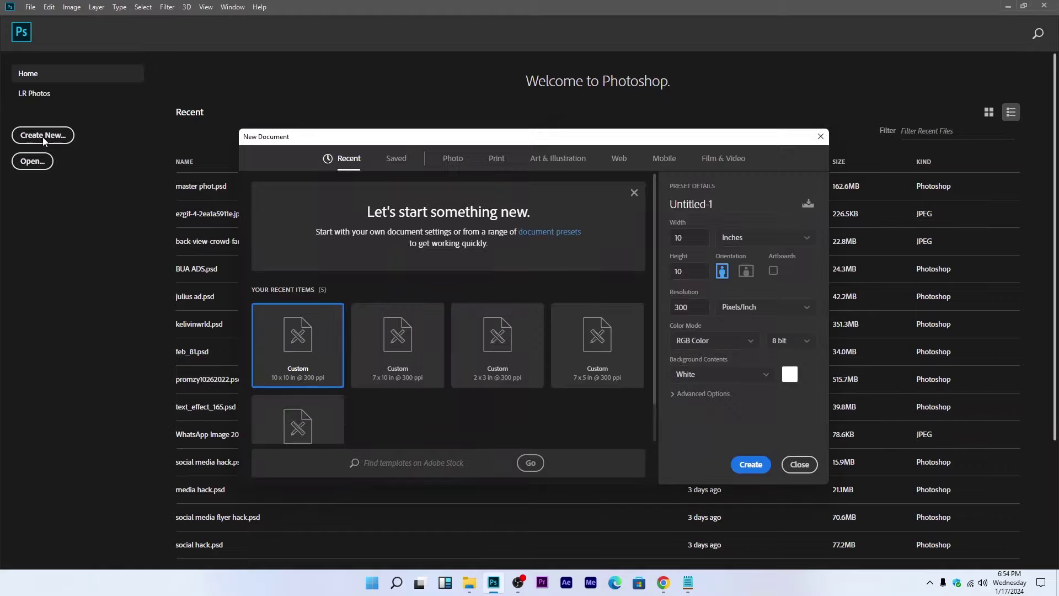
{"action": "left_click", "coordinate": [724, 208]}
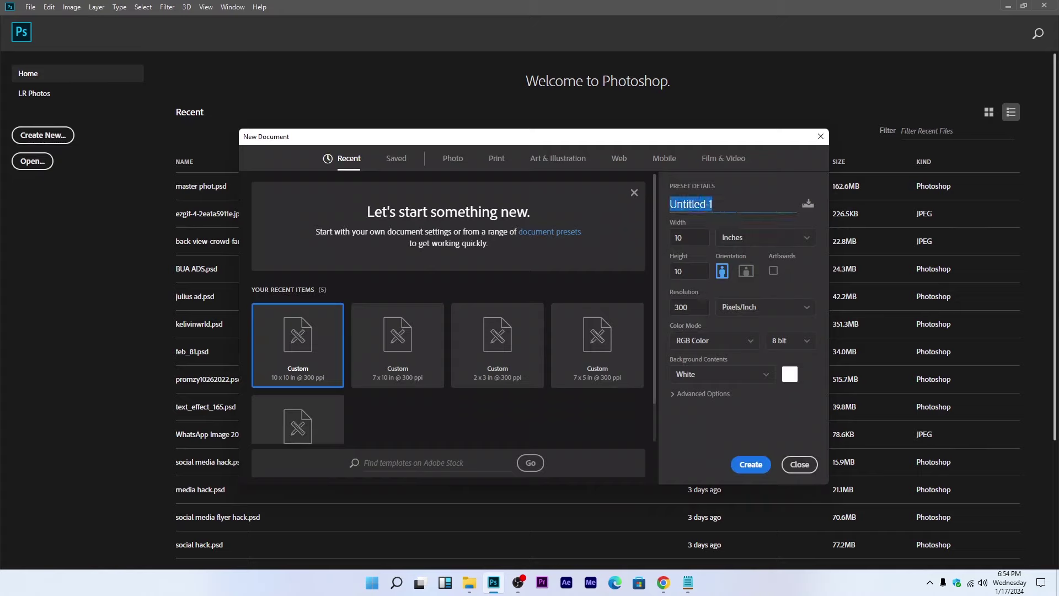
{"action": "type", "text": "MASTERING"}
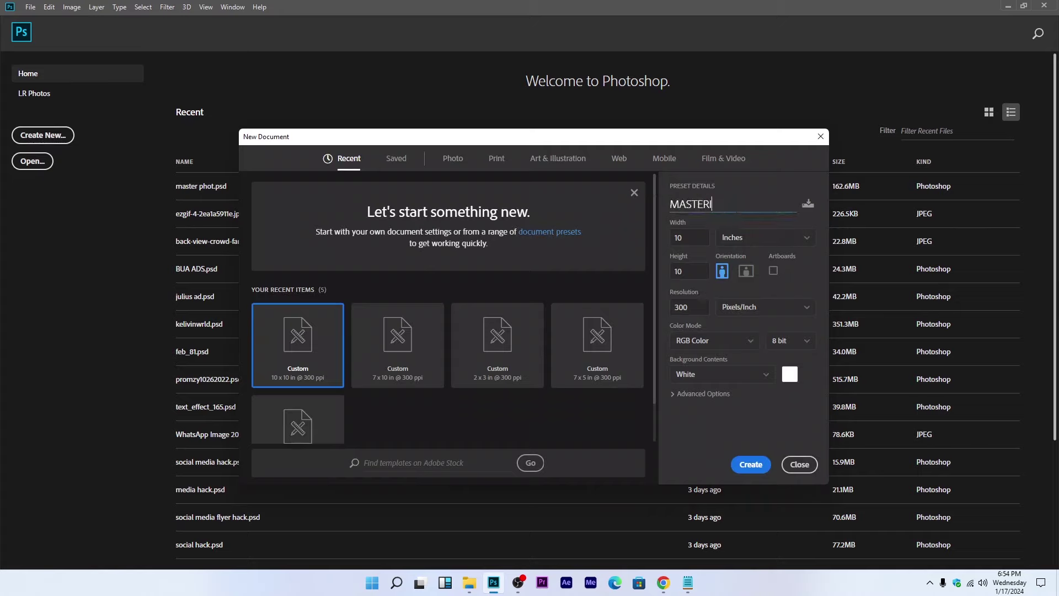
{"action": "type", "text": " PHOTOSHOP"}
{"action": "left_click", "coordinate": [751, 467]}
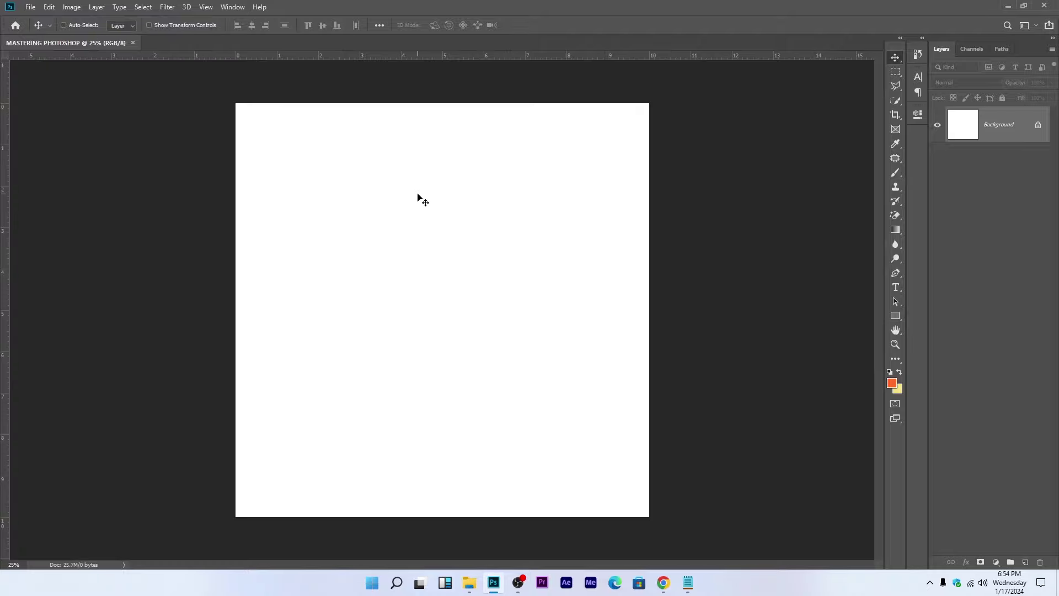
Step: Place the back-view-crowd concert photo from Downloads as an embedded image
{"action": "key", "text": "ctrl+plus"}
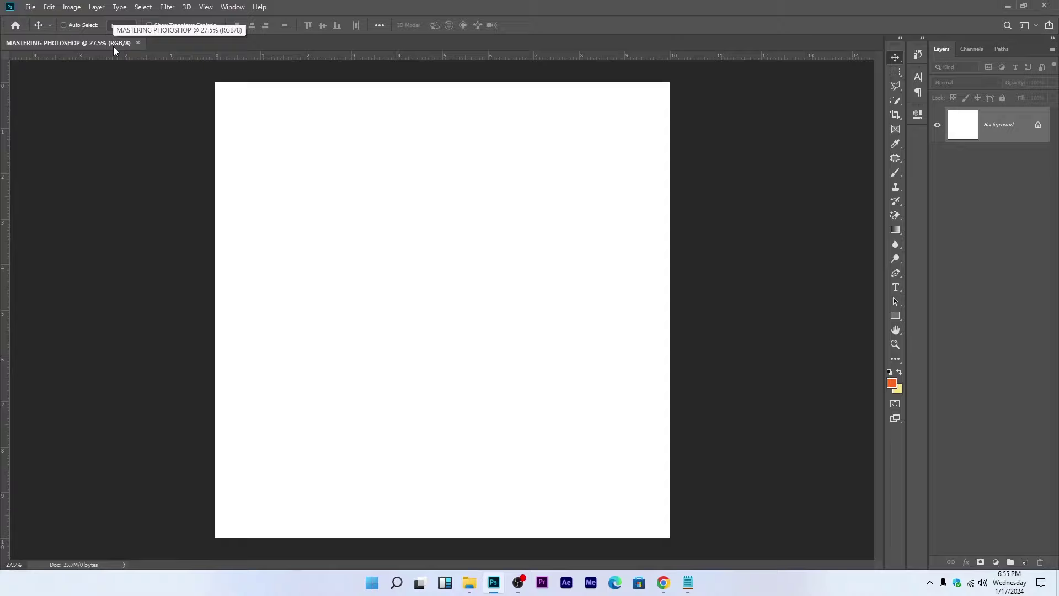
{"action": "left_click", "coordinate": [31, 6]}
{"action": "left_click", "coordinate": [69, 217]}
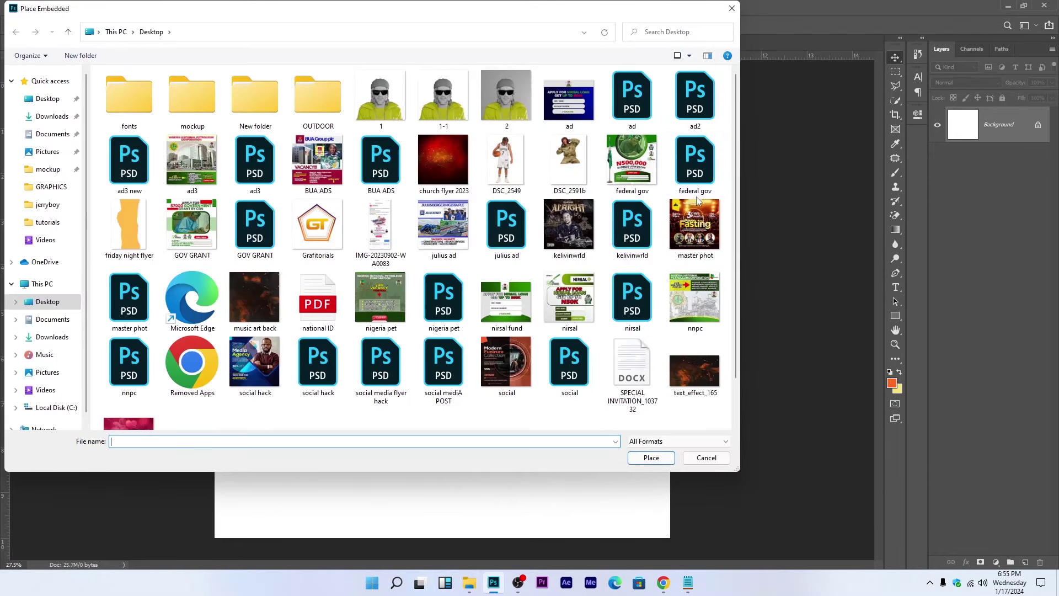
{"action": "left_click", "coordinate": [59, 117]}
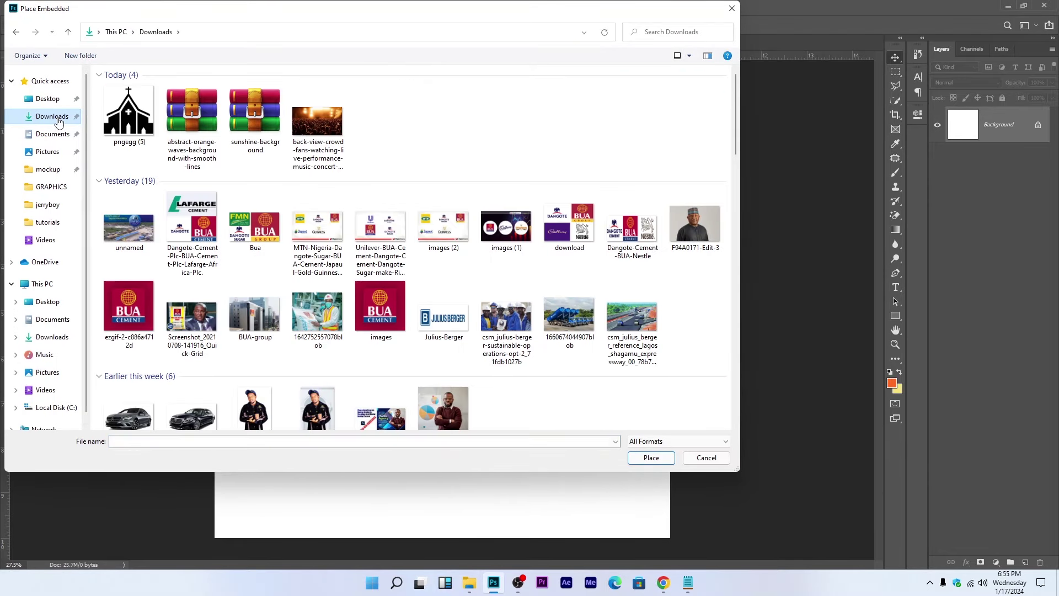
{"action": "left_click", "coordinate": [318, 124]}
{"action": "left_click", "coordinate": [659, 459]}
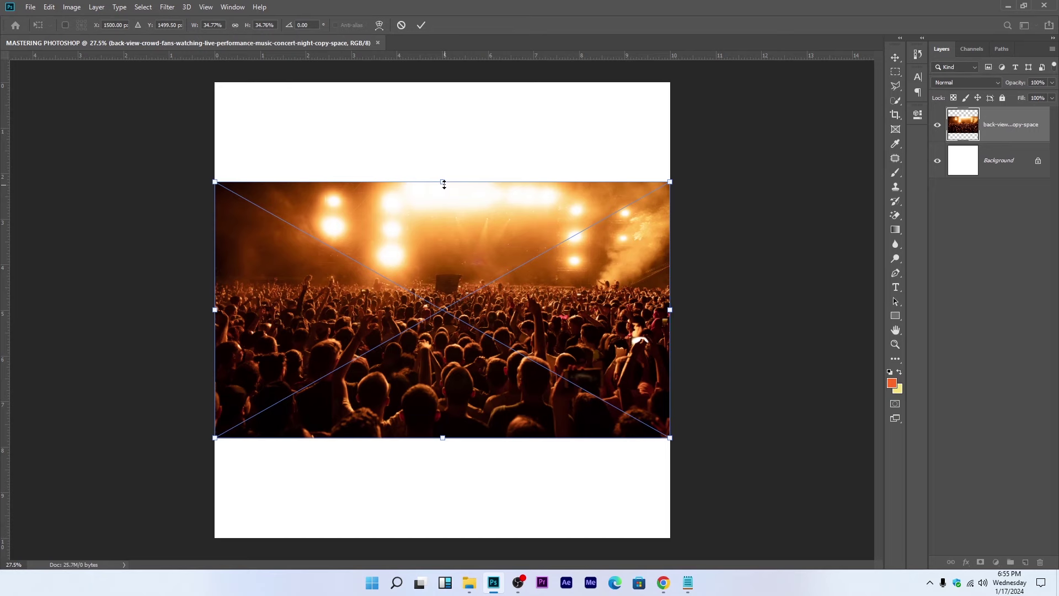
Step: Scale and move the crowd photo to span the full canvas width at the top
{"action": "left_click_drag", "start_coordinate": [445, 184], "coordinate": [444, 172]}
{"action": "left_click_drag", "start_coordinate": [465, 226], "coordinate": [467, 146]}
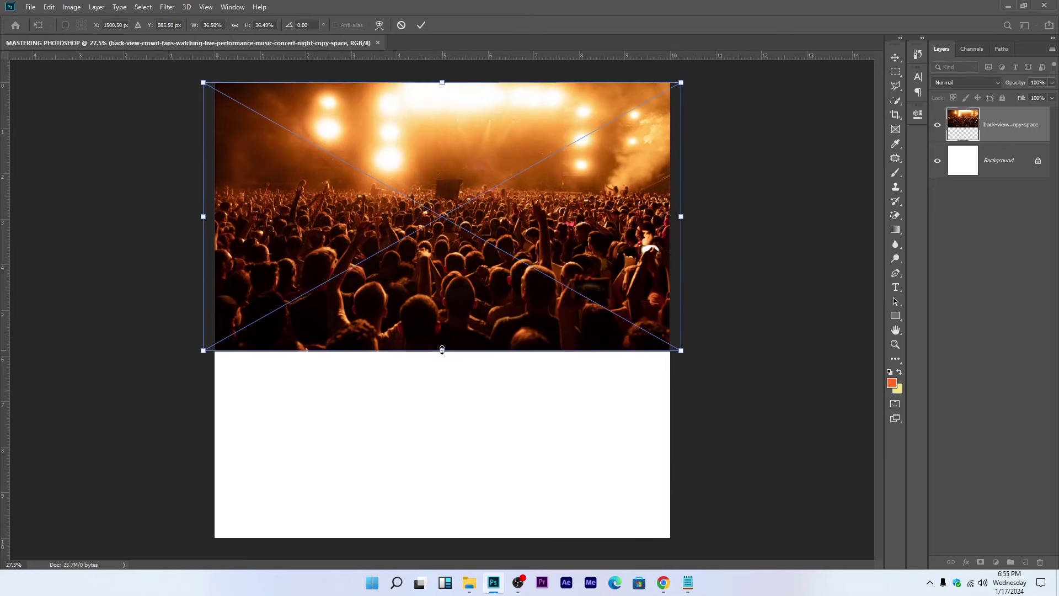
{"action": "left_click_drag", "start_coordinate": [442, 350], "coordinate": [450, 403]}
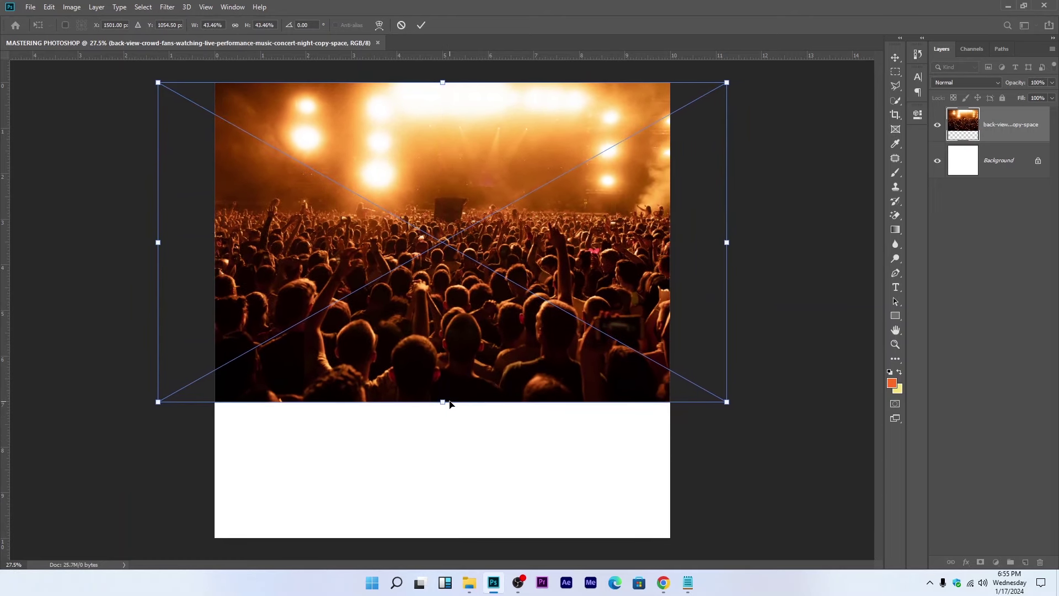
{"action": "key", "text": "Return"}
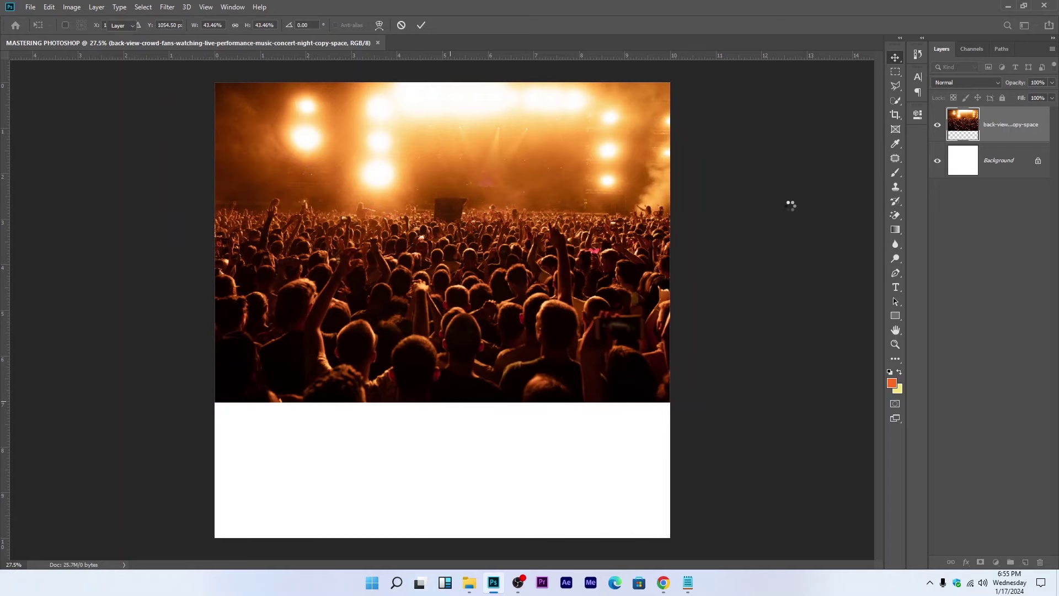
Step: Rasterize the placed crowd photo layer
{"action": "left_click", "coordinate": [896, 71]}
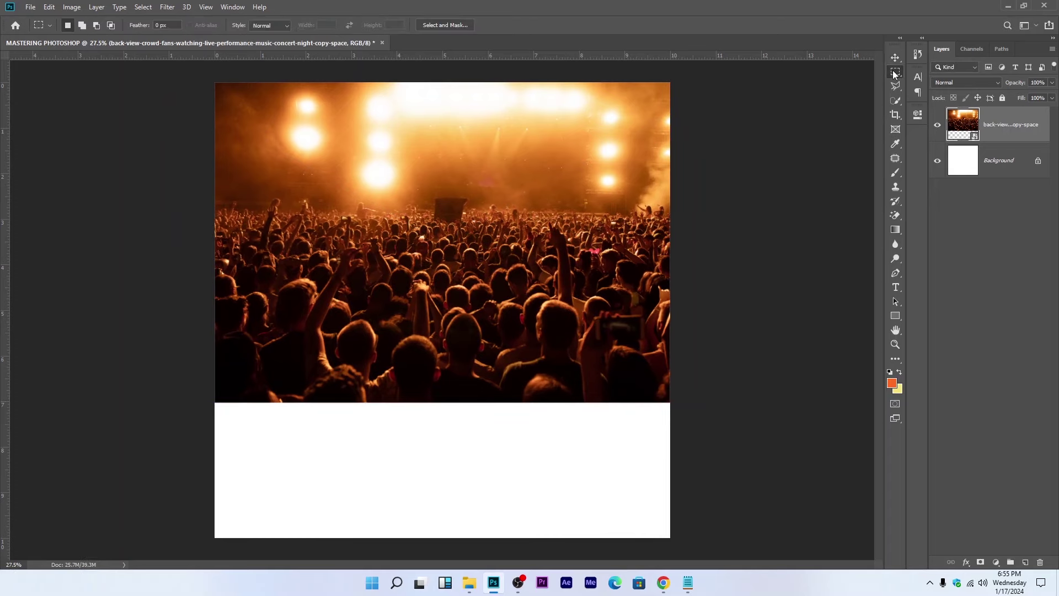
{"action": "left_click_drag", "start_coordinate": [215, 83], "coordinate": [674, 197]}
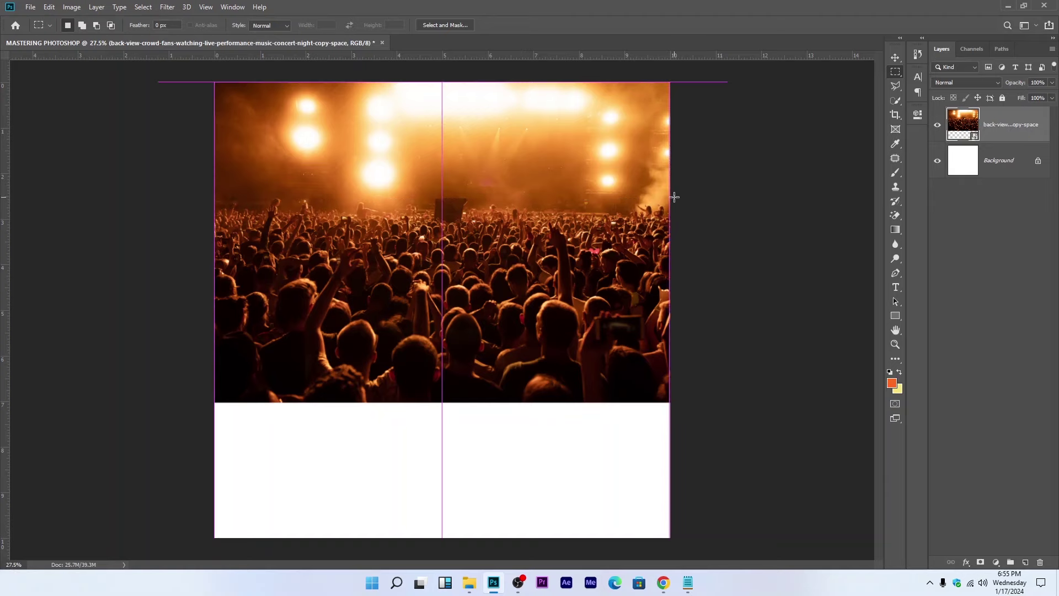
{"action": "right_click", "coordinate": [1032, 137]}
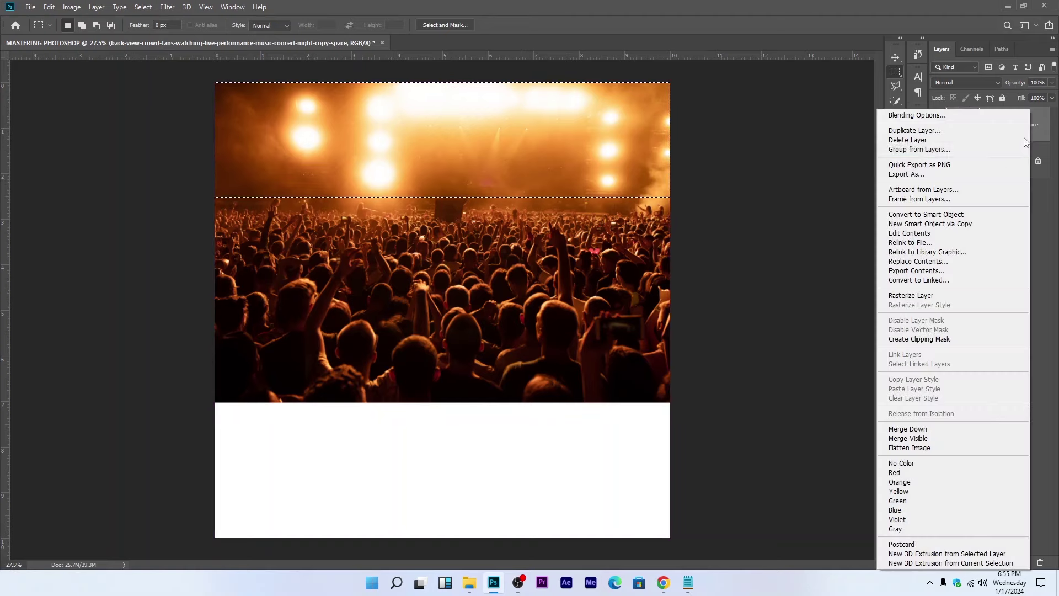
{"action": "left_click", "coordinate": [911, 296]}
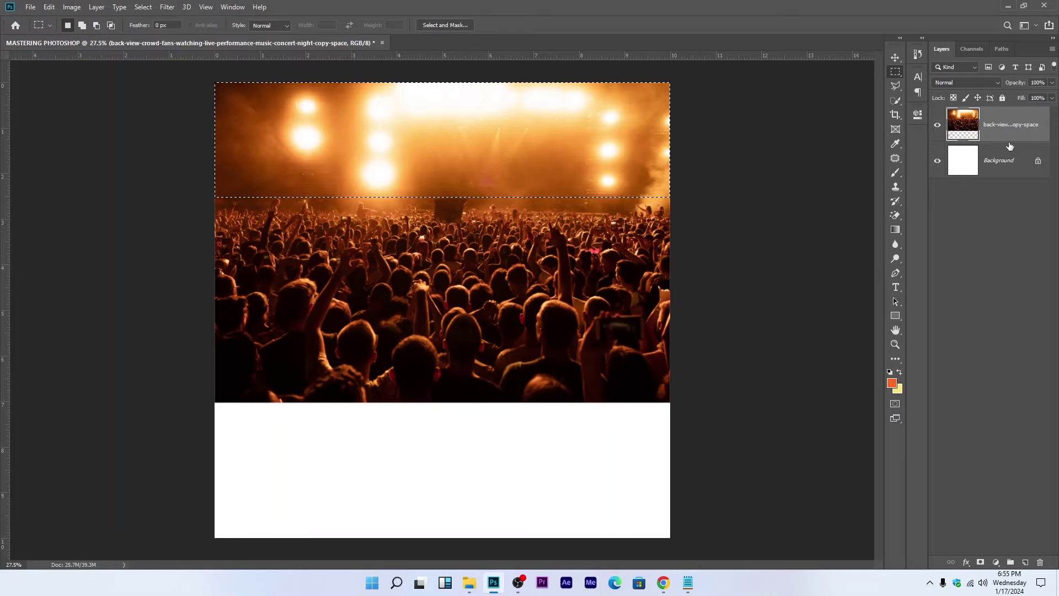
{"action": "right_click", "coordinate": [910, 78]}
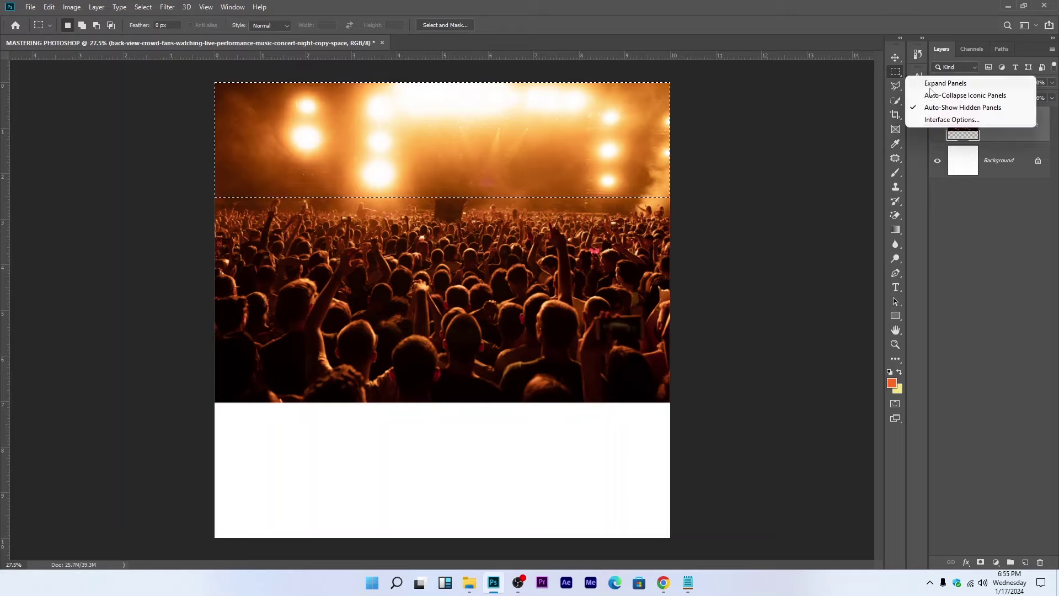
{"action": "left_click", "coordinate": [906, 74]}
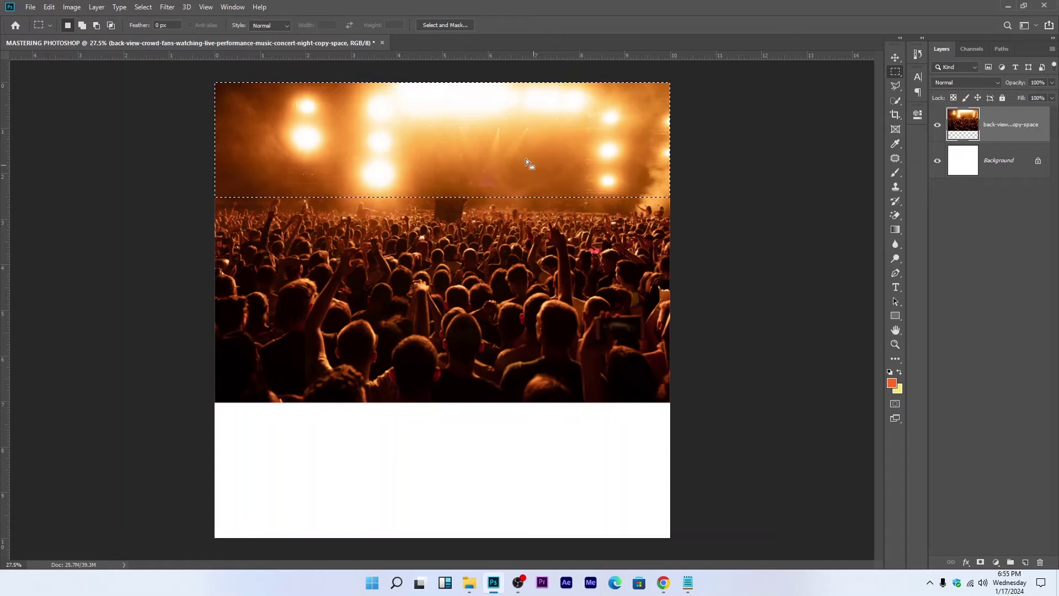
Step: Copy the lower crowd strip of the photo onto a new Layer 1
{"action": "left_click_drag", "start_coordinate": [214, 83], "coordinate": [699, 203]}
{"action": "key", "text": "ctrl+d"}
{"action": "left_click_drag", "start_coordinate": [204, 223], "coordinate": [704, 402]}
{"action": "key", "text": "ctrl+semicolon"}
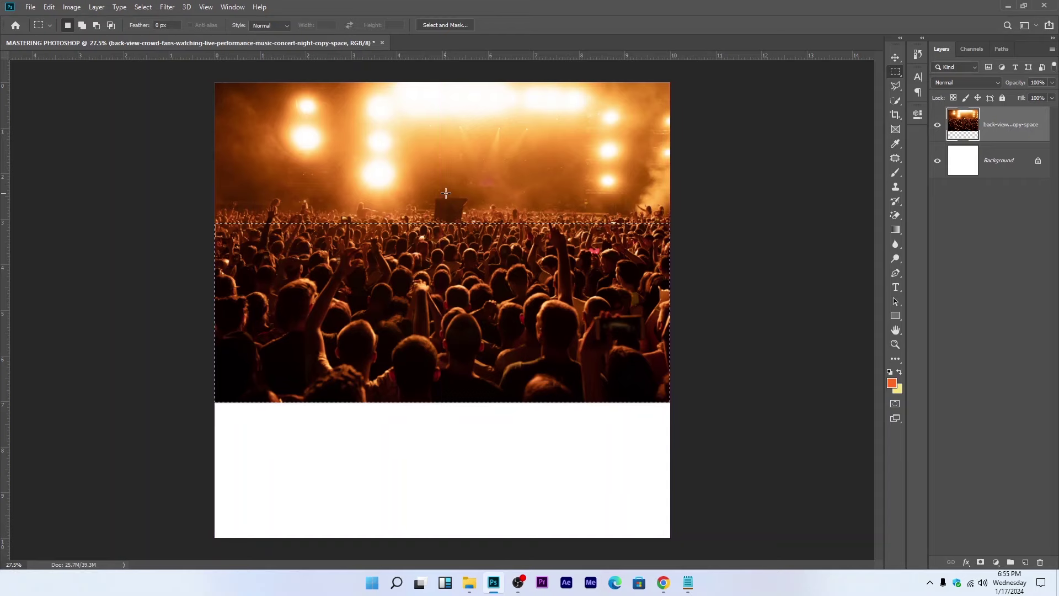
{"action": "right_click", "coordinate": [445, 193]}
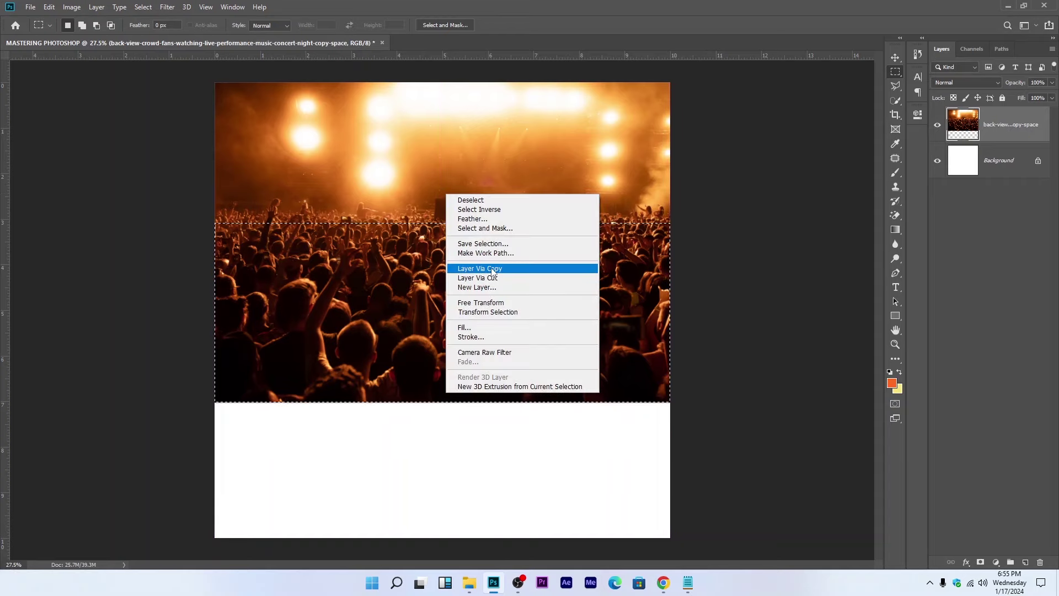
{"action": "left_click", "coordinate": [492, 268]}
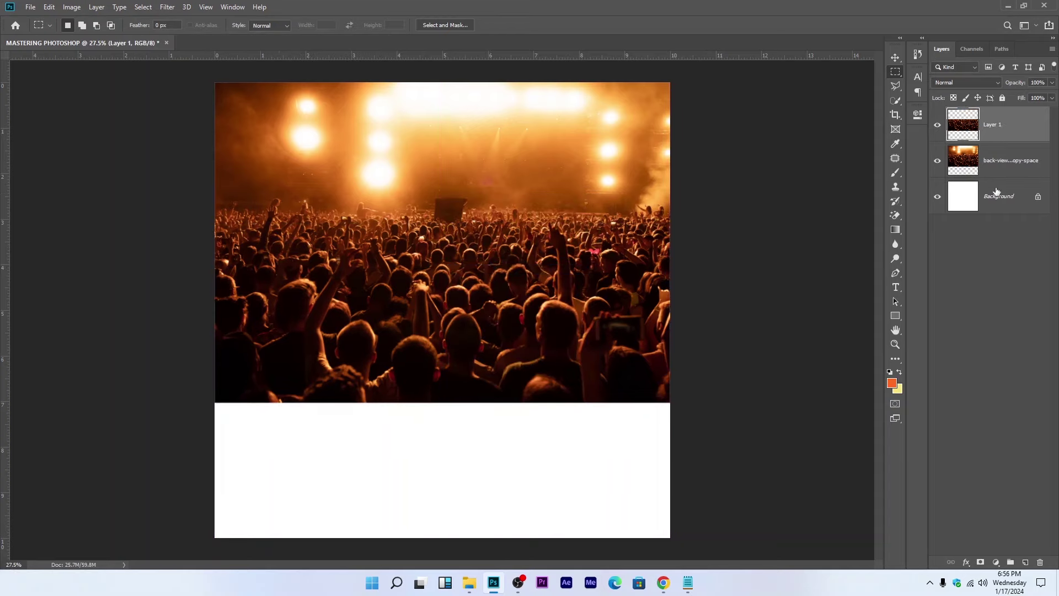
Step: Move Layer 1 down to cover the white lower part of the canvas
{"action": "right_click", "coordinate": [1004, 163]}
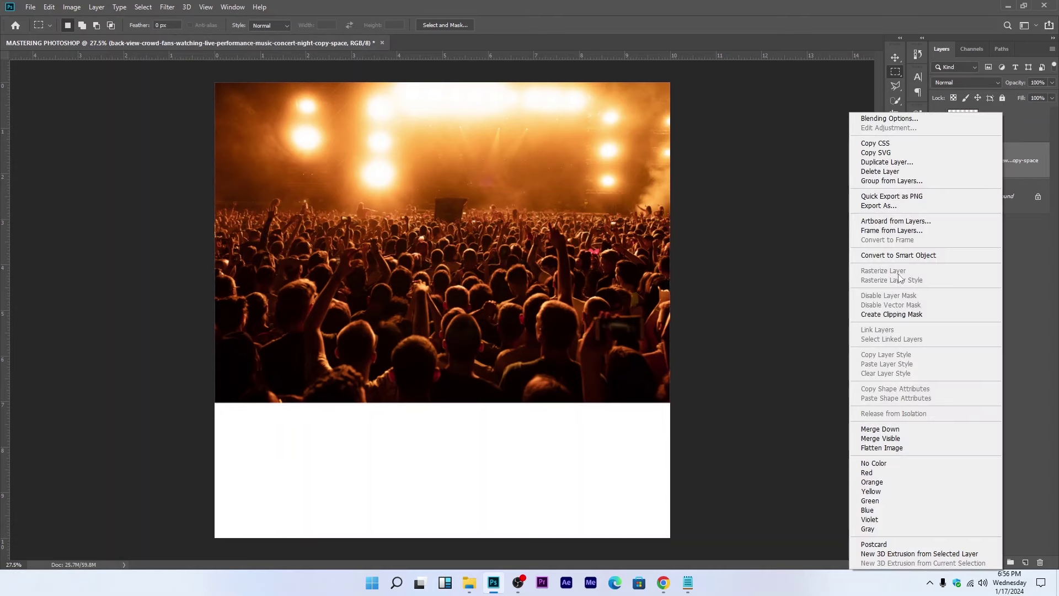
{"action": "left_click", "coordinate": [1025, 201]}
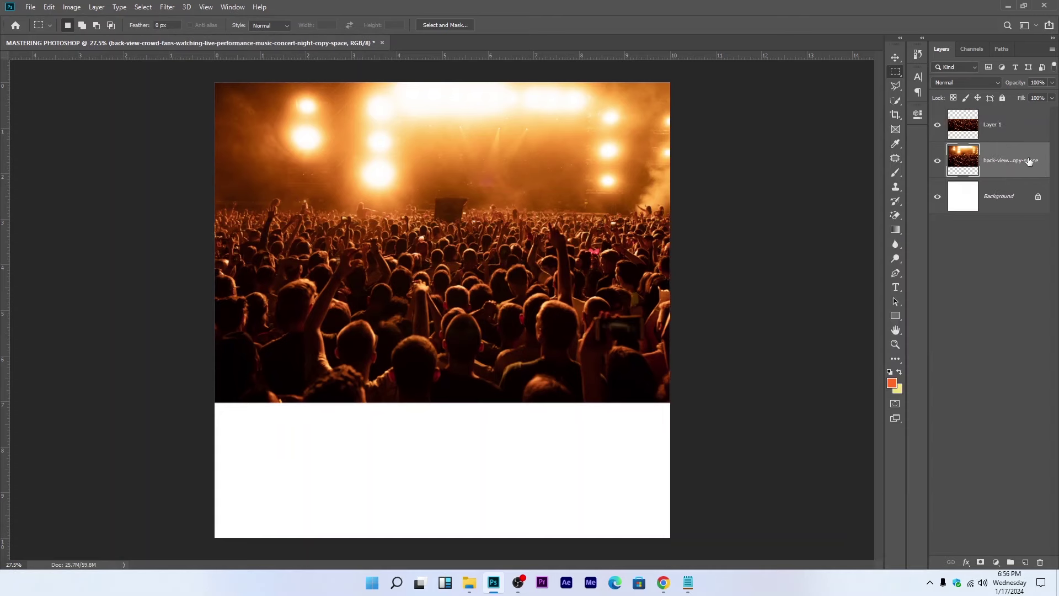
{"action": "left_click", "coordinate": [990, 135]}
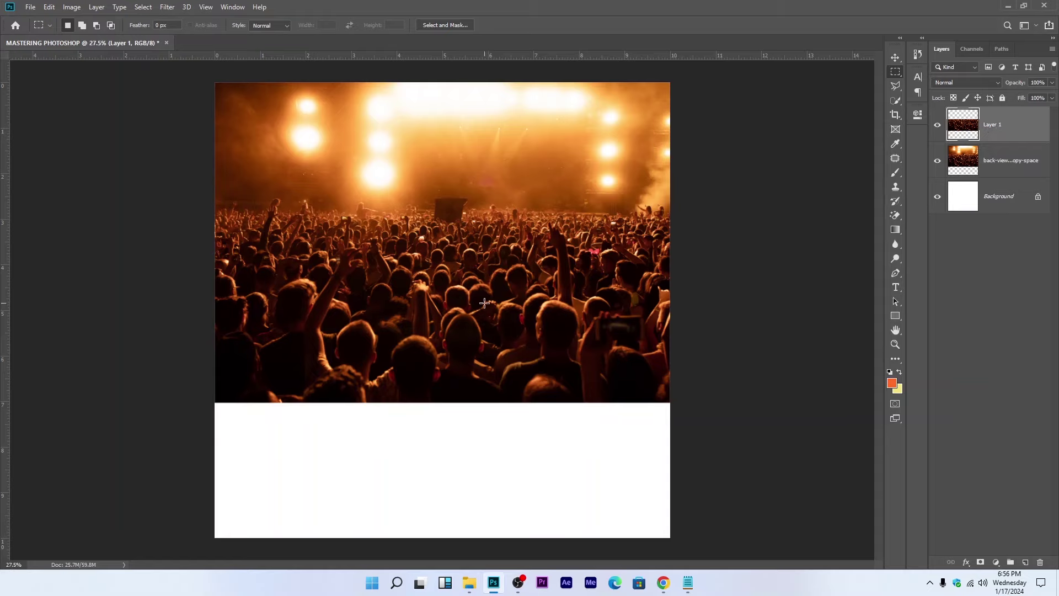
{"action": "left_click", "coordinate": [895, 57]}
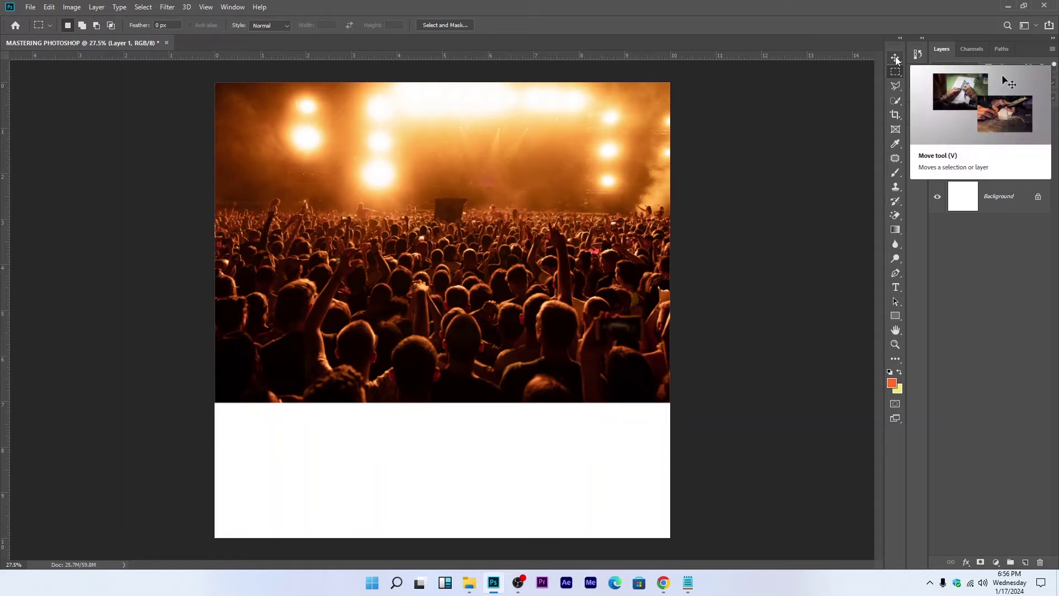
{"action": "left_click_drag", "start_coordinate": [473, 292], "coordinate": [474, 428]}
Step: Apply a Motion Blur with angle 0 and distance 901 pixels to Layer 1
{"action": "left_click", "coordinate": [167, 7]}
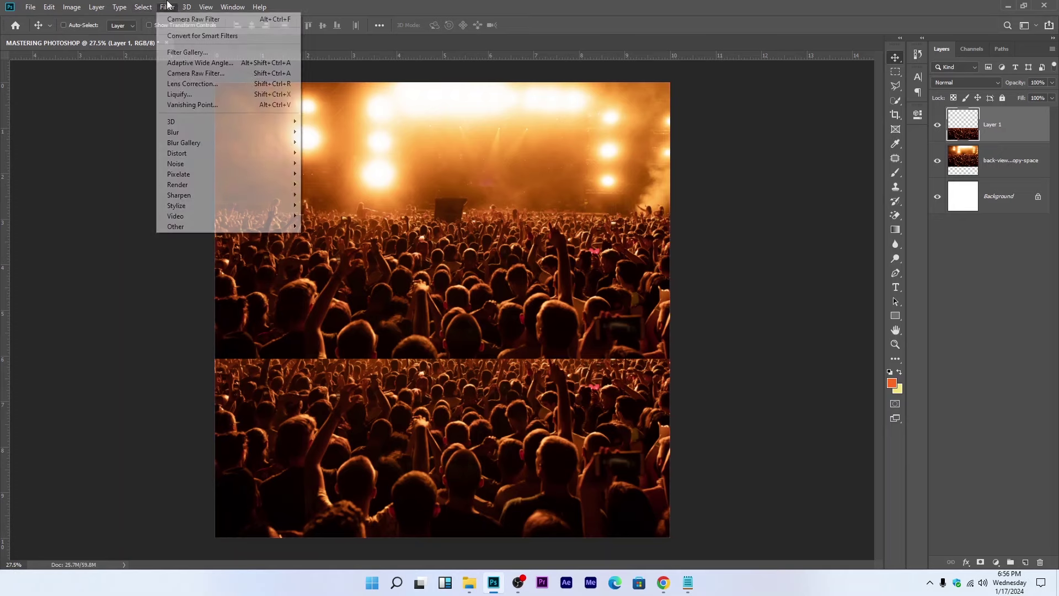
{"action": "mouse_move", "coordinate": [195, 136]}
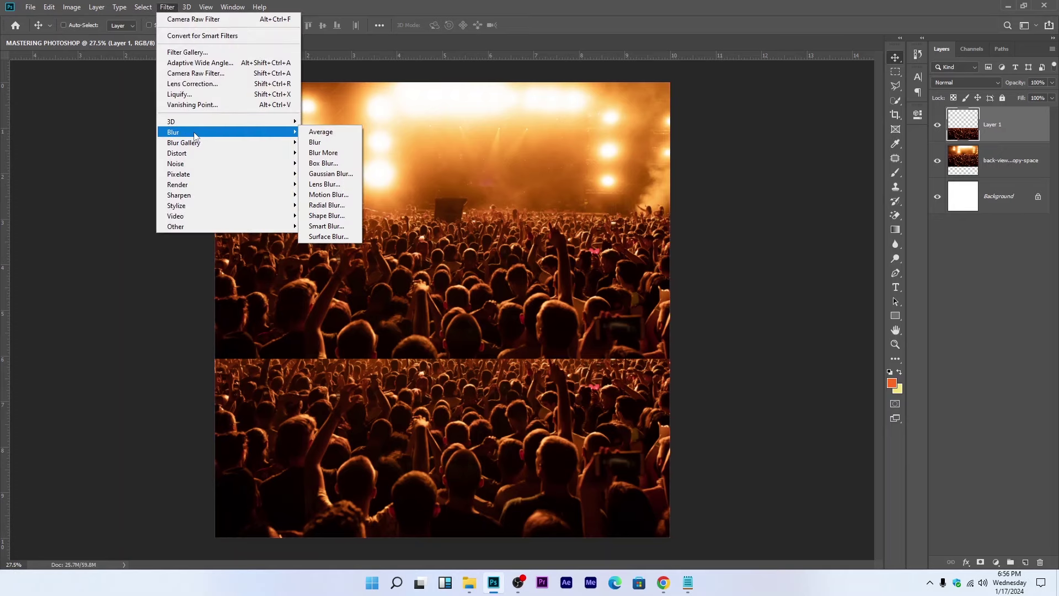
{"action": "left_click", "coordinate": [337, 195]}
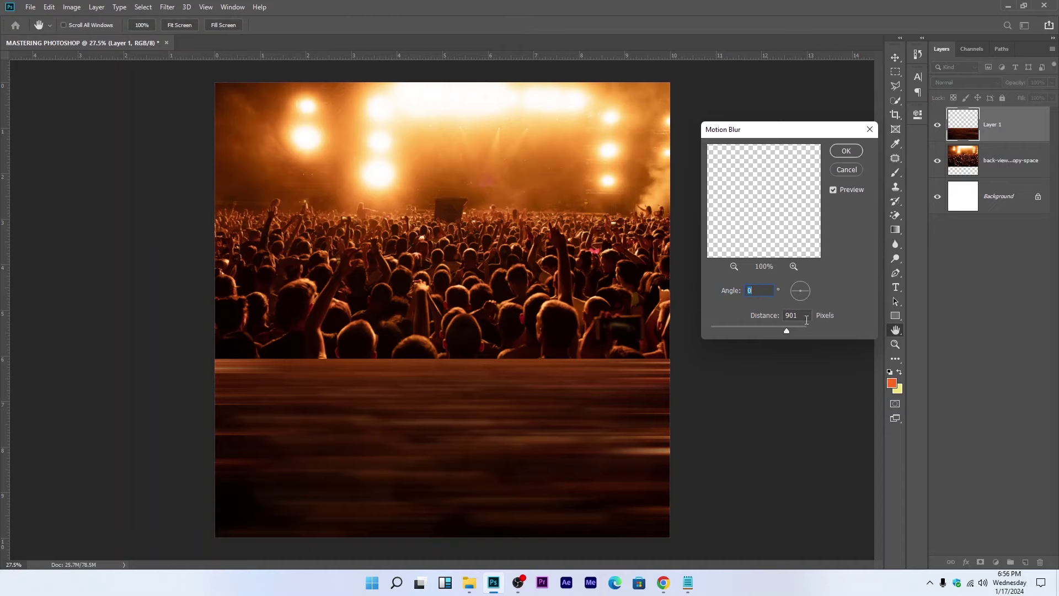
{"action": "left_click", "coordinate": [846, 151]}
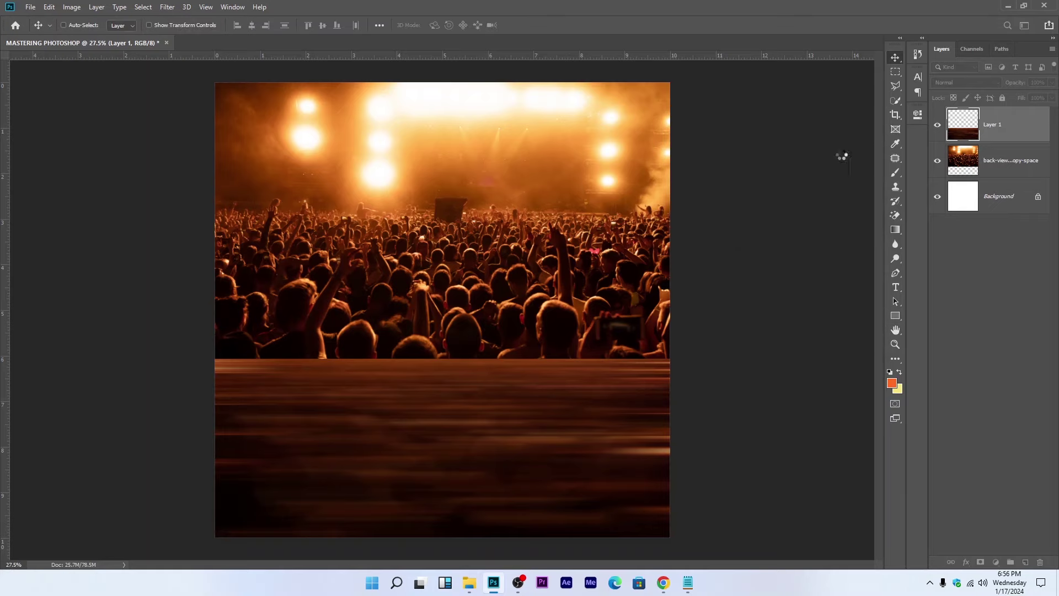
Step: Set up a 1300 px soft brush and add a layer mask to Layer 1
{"action": "left_click", "coordinate": [896, 173]}
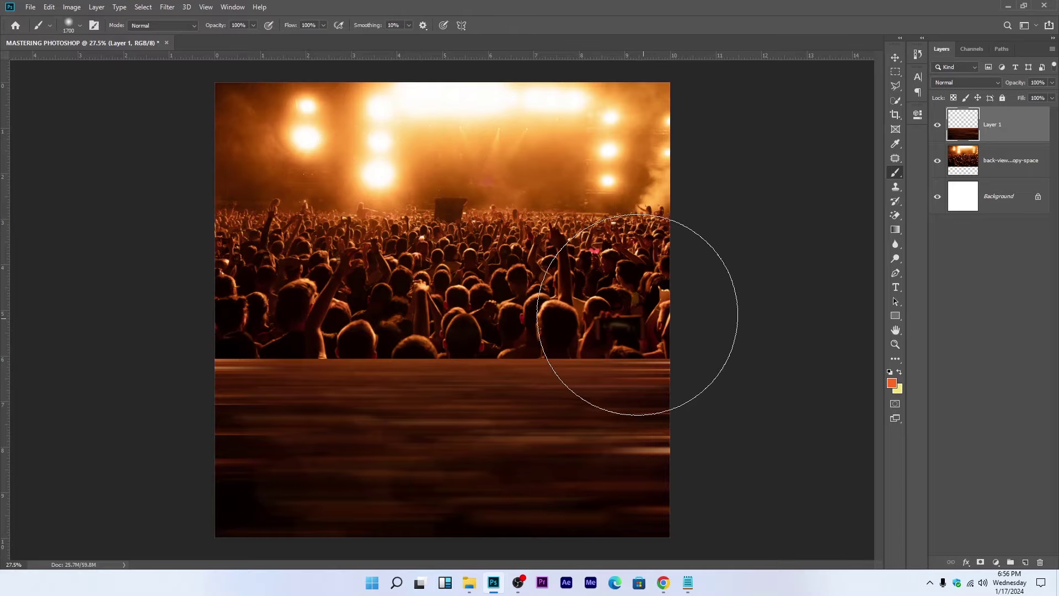
{"action": "key", "text": "bracketleft"}
{"action": "key", "text": "bracketleft"}
{"action": "key", "text": "bracketleft"}
{"action": "key", "text": "bracketleft"}
{"action": "key", "text": "bracketleft"}
{"action": "key", "text": "bracketleft"}
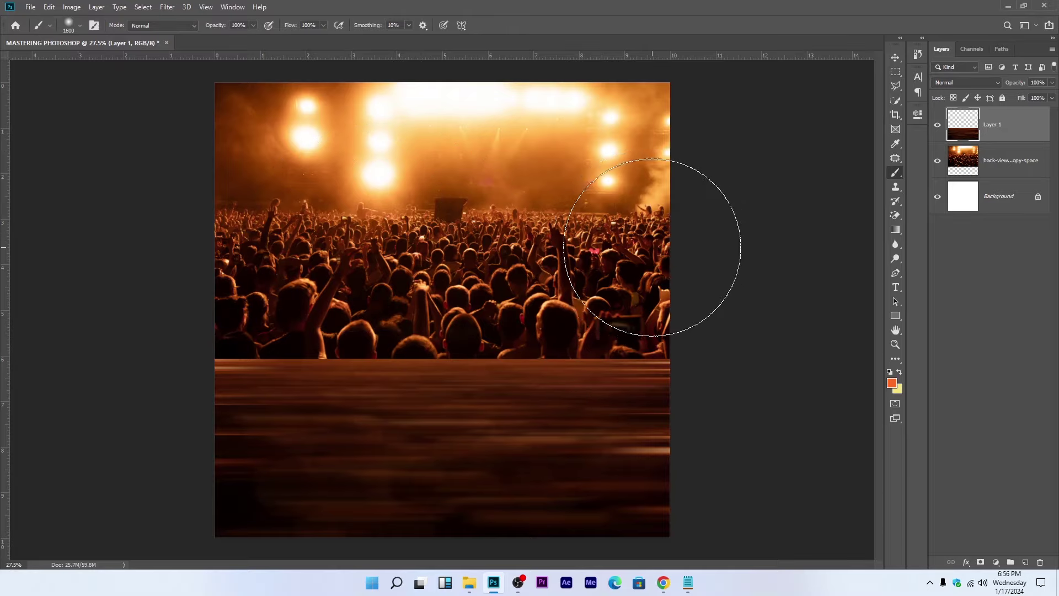
{"action": "key", "text": "bracketright"}
{"action": "key", "text": "bracketright"}
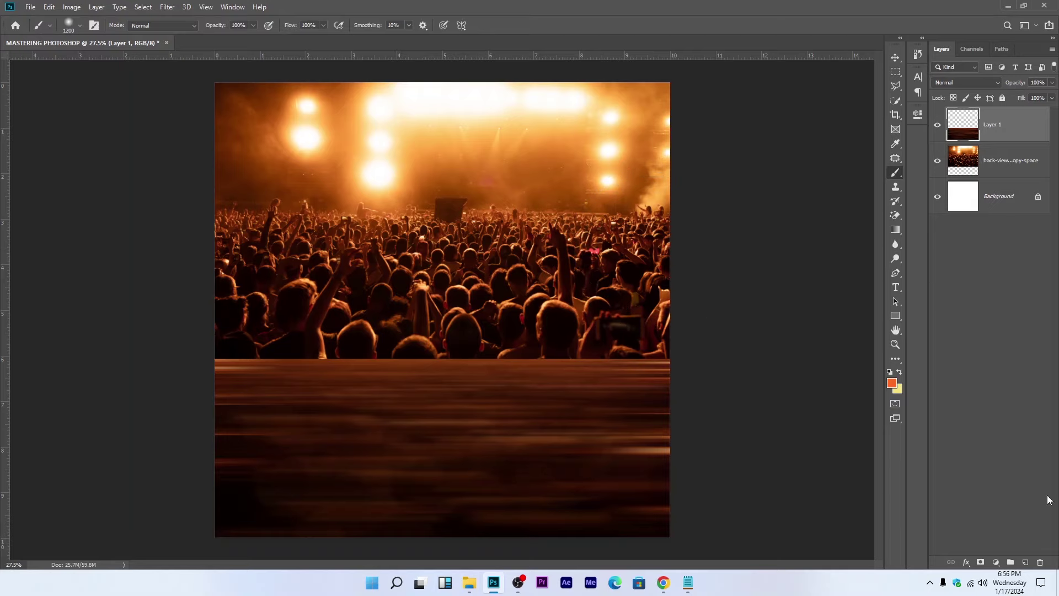
{"action": "left_click", "coordinate": [980, 562]}
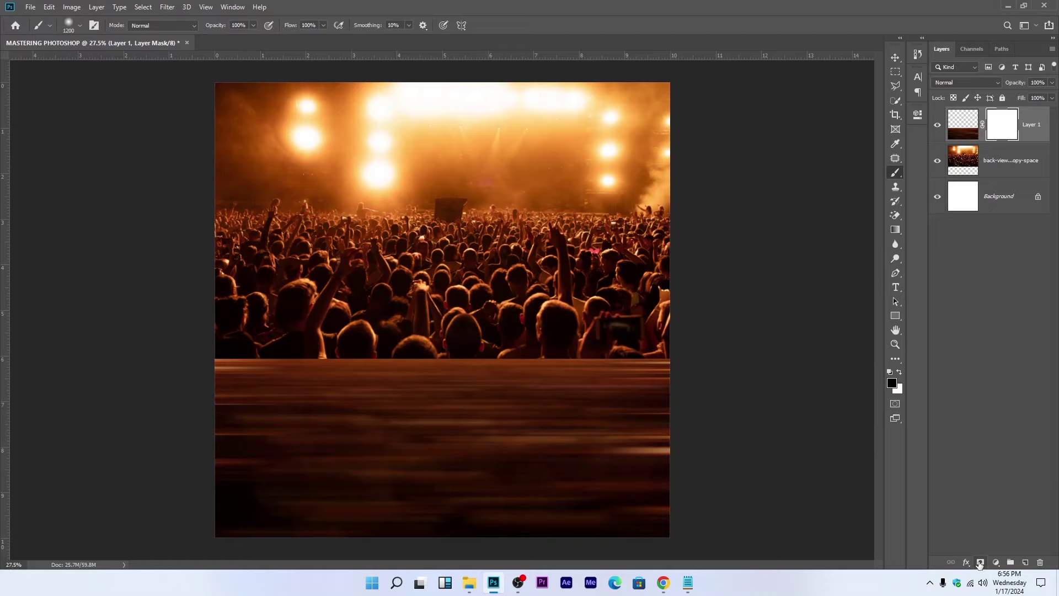
Step: Paint black on the mask to fade the blurred strip's top edge into the crowd
{"action": "left_click", "coordinate": [901, 373]}
{"action": "left_click", "coordinate": [900, 373]}
{"action": "left_click", "coordinate": [900, 373]}
{"action": "left_click", "coordinate": [900, 373]}
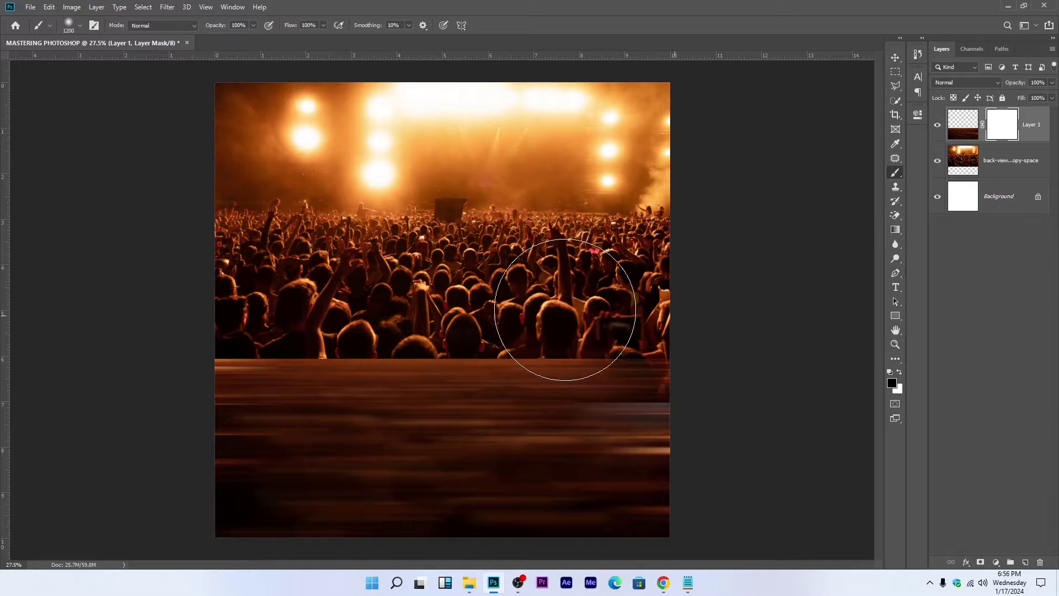
{"action": "left_click_drag", "start_coordinate": [565, 309], "coordinate": [84, 302]}
{"action": "left_click_drag", "start_coordinate": [293, 409], "coordinate": [773, 408]}
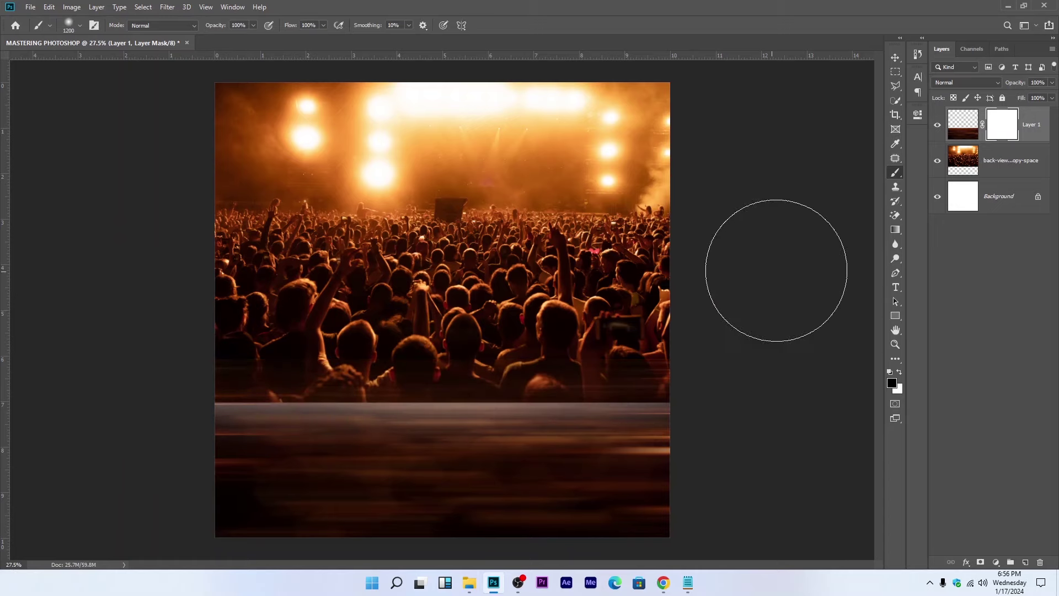
{"action": "left_click", "coordinate": [896, 57]}
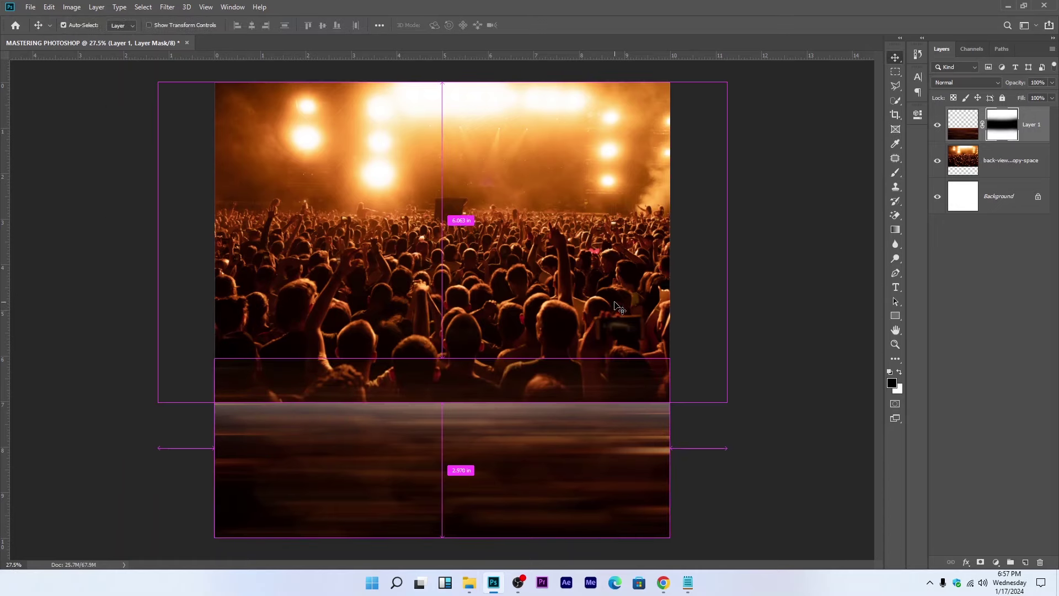
Step: Stretch the blurred strip taller over the crowd, then stamp visible layers into Layer 2
{"action": "key", "text": "ctrl+t"}
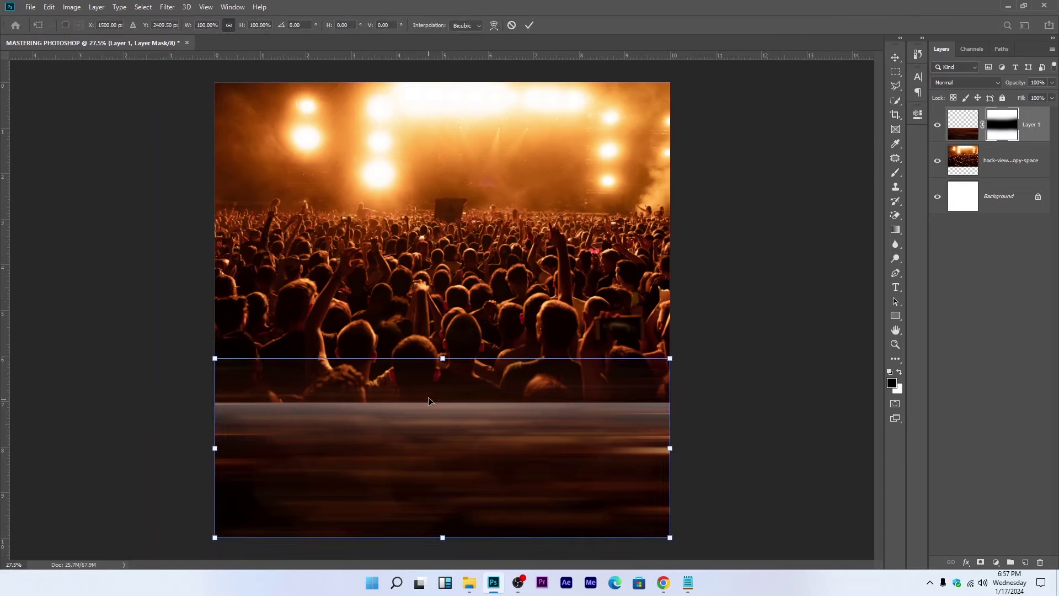
{"action": "left_click_drag", "start_coordinate": [441, 359], "coordinate": [442, 292]}
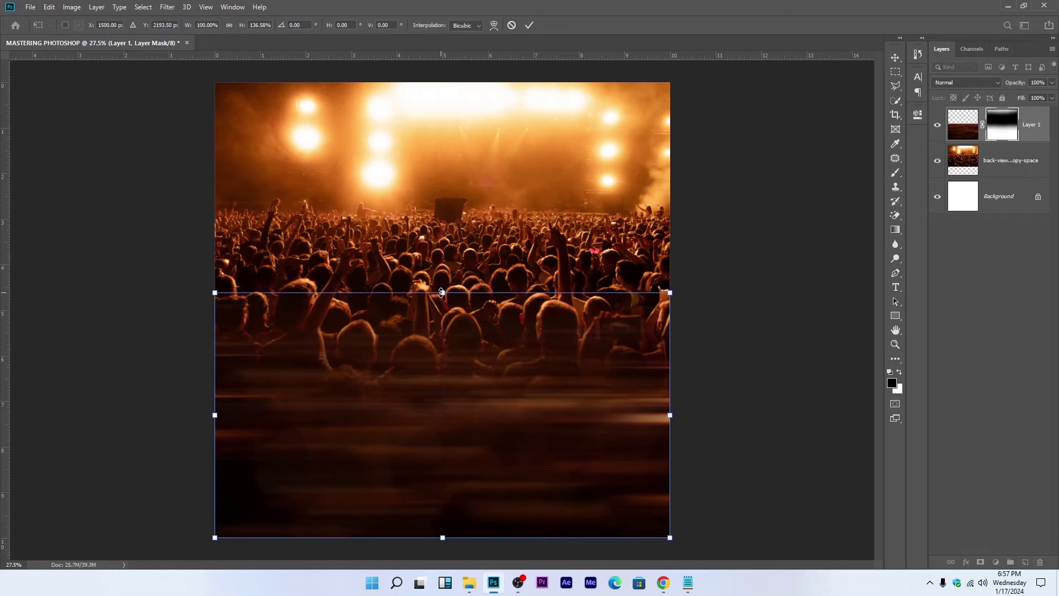
{"action": "key", "text": "Return"}
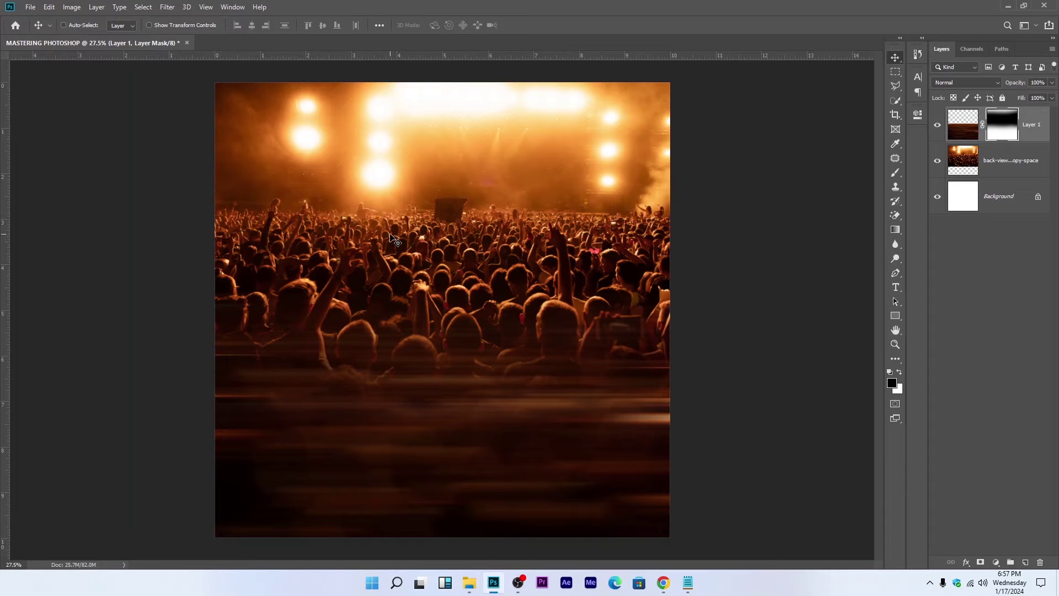
{"action": "key", "text": "ctrl+shift+alt"}
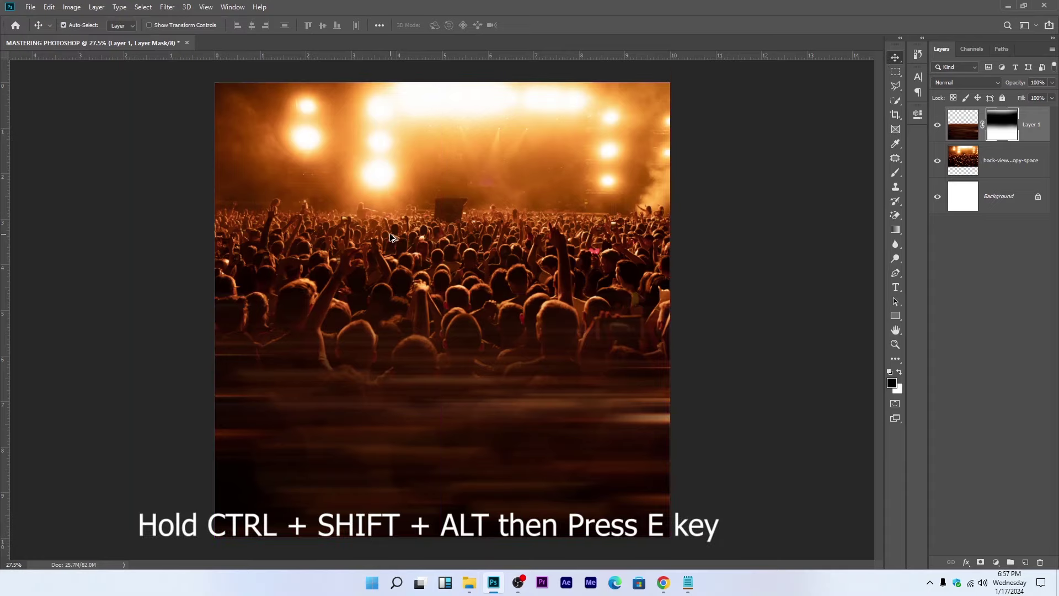
{"action": "key", "text": "ctrl+shift+alt+e"}
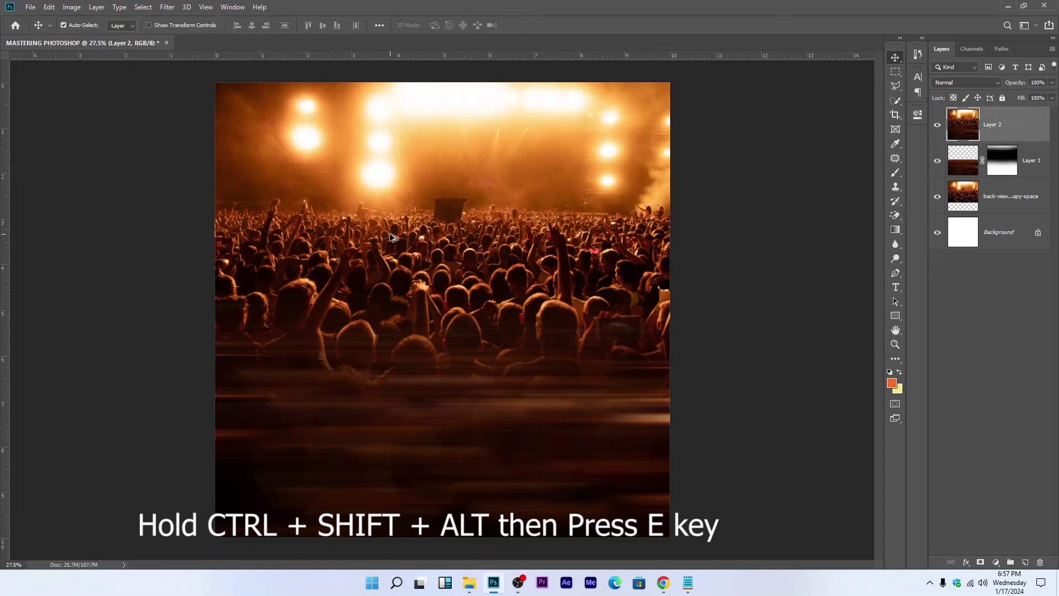
Step: Apply Camera Raw to Layer 2 with Clarity +42 and Oranges saturation +33
{"action": "left_click", "coordinate": [167, 6]}
{"action": "left_click", "coordinate": [209, 79]}
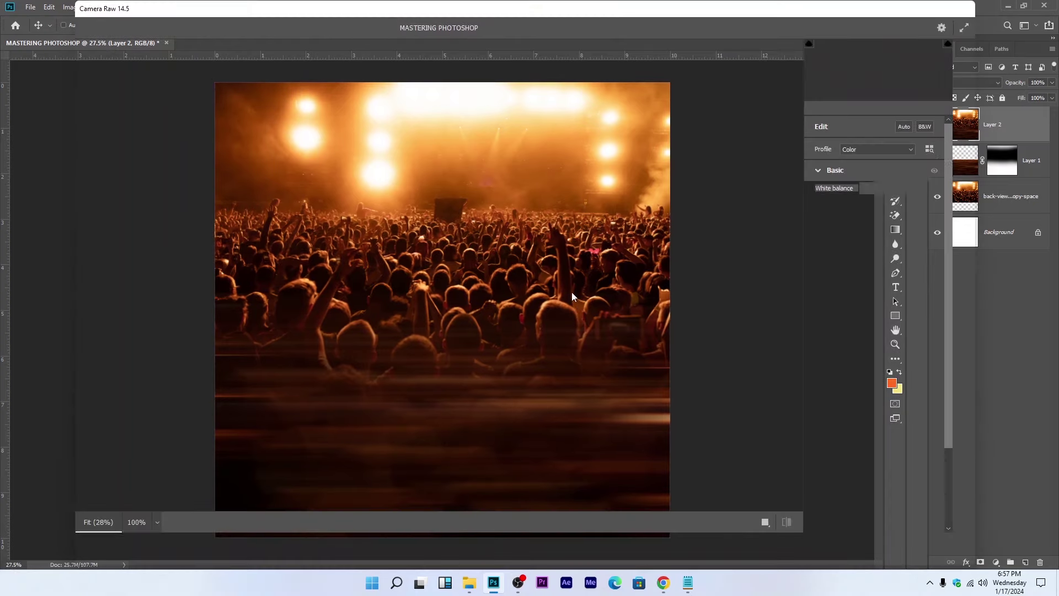
{"action": "left_click", "coordinate": [898, 384]}
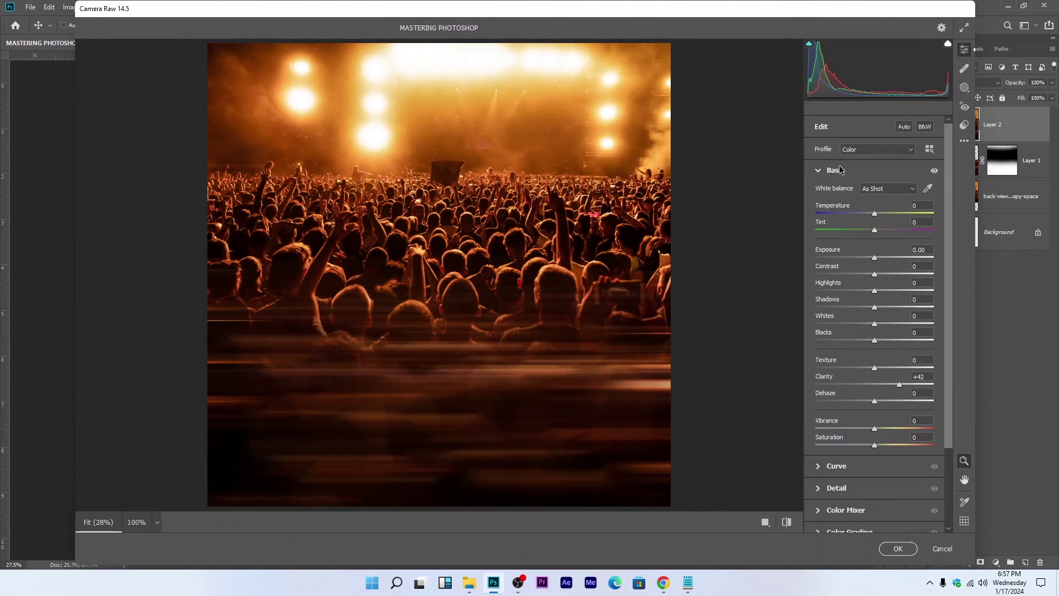
{"action": "scroll", "coordinate": [877, 507], "scroll_direction": "down", "scroll_amount": 1}
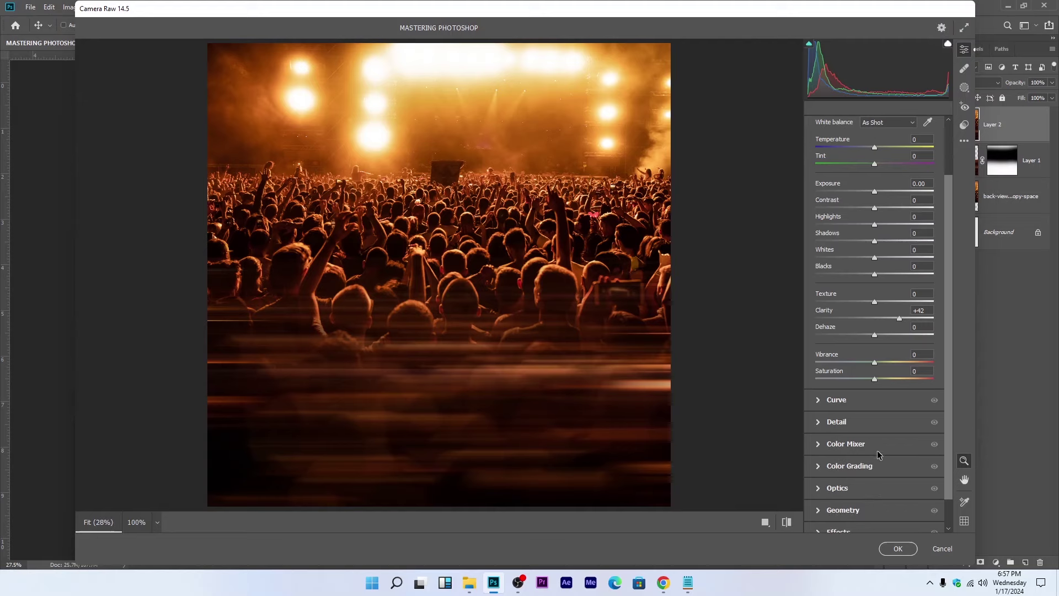
{"action": "left_click", "coordinate": [861, 444]}
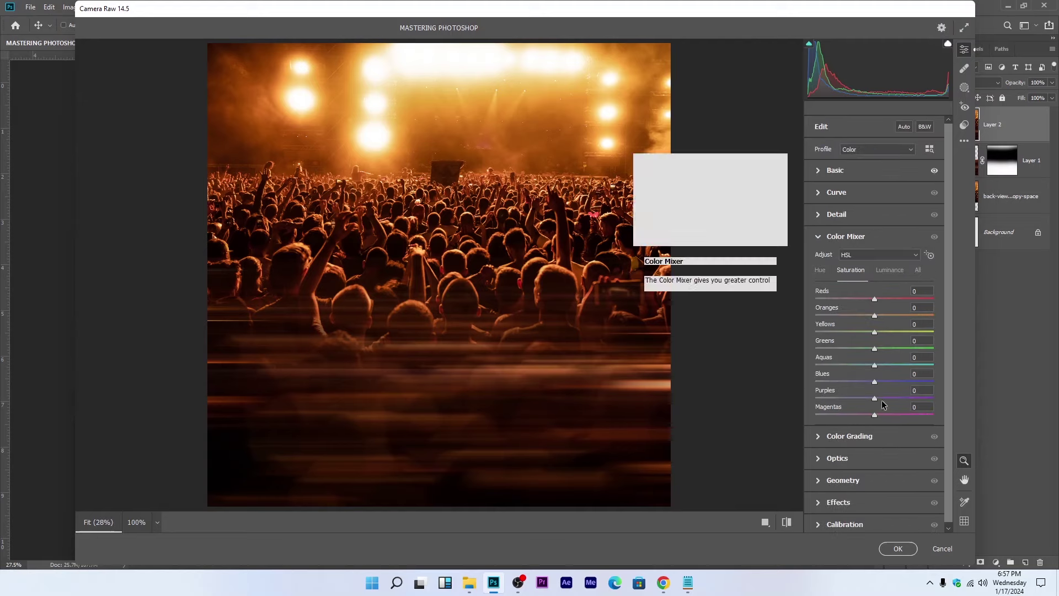
{"action": "left_click", "coordinate": [890, 315]}
{"action": "left_click", "coordinate": [893, 313]}
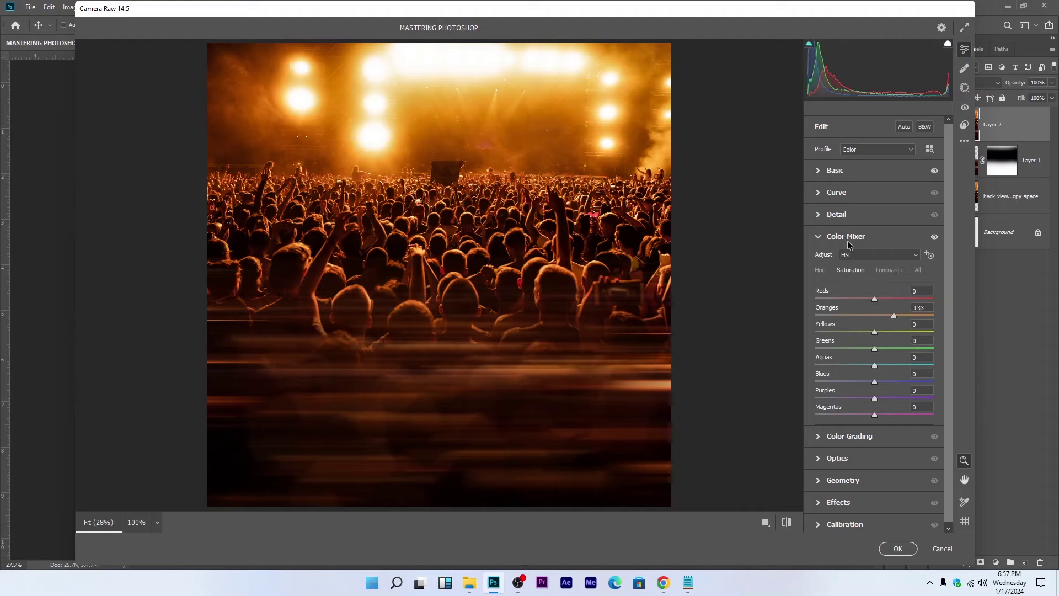
{"action": "left_click", "coordinate": [865, 172]}
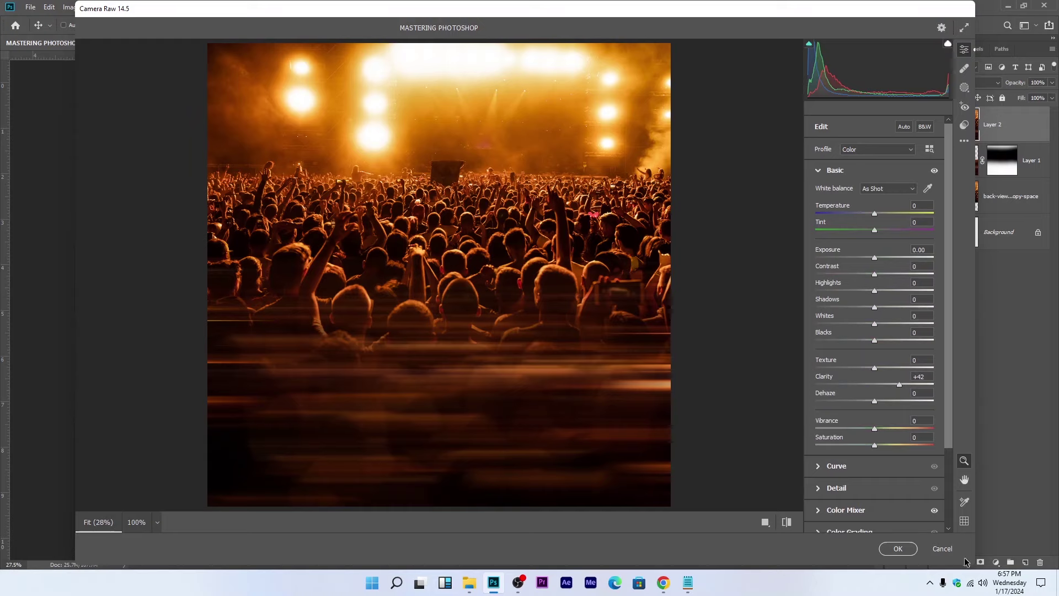
{"action": "left_click", "coordinate": [899, 549]}
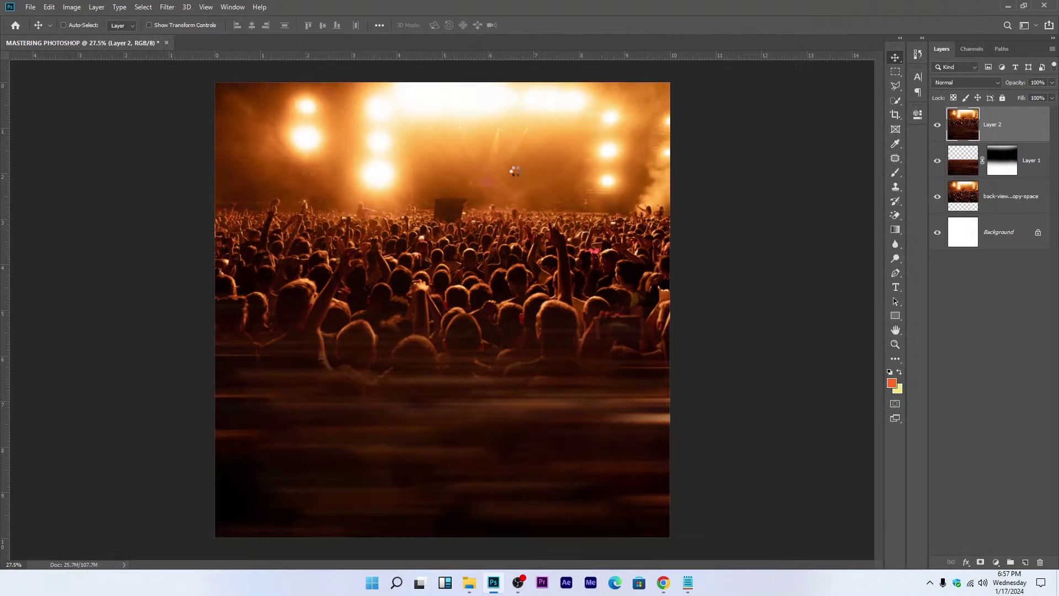
{"action": "key", "text": "ctrl+minus"}
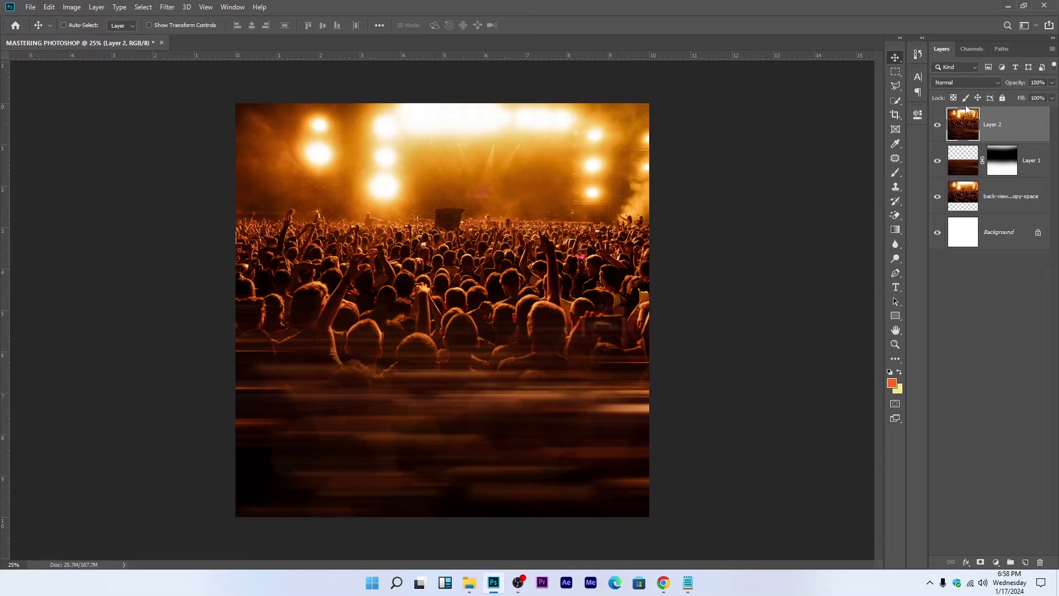
Step: Draw a tall rectangle shape at the top-left corner of the concert image
{"action": "left_click", "coordinate": [895, 315]}
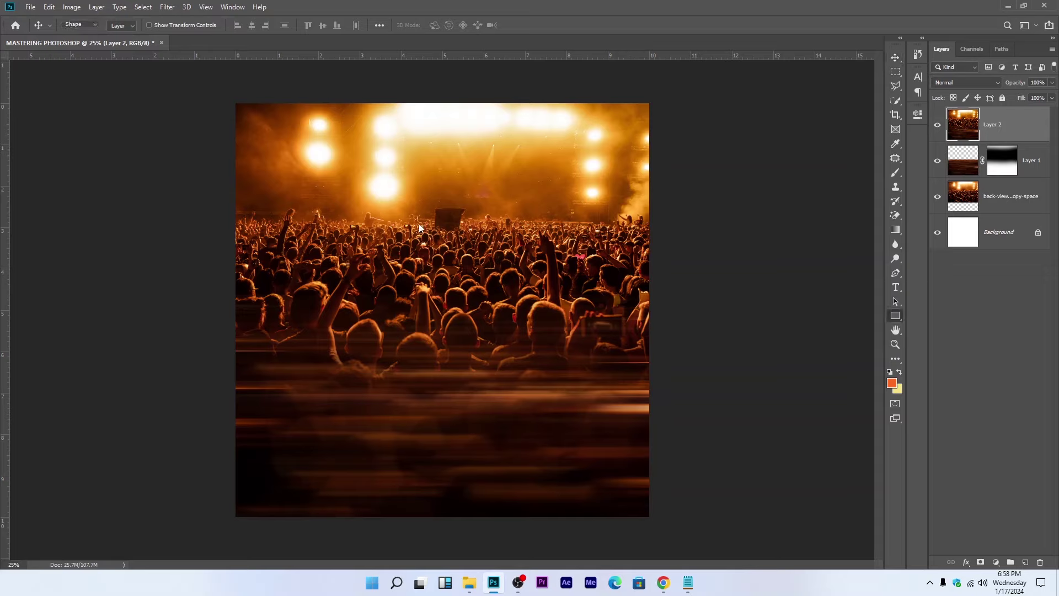
{"action": "right_click", "coordinate": [896, 316]}
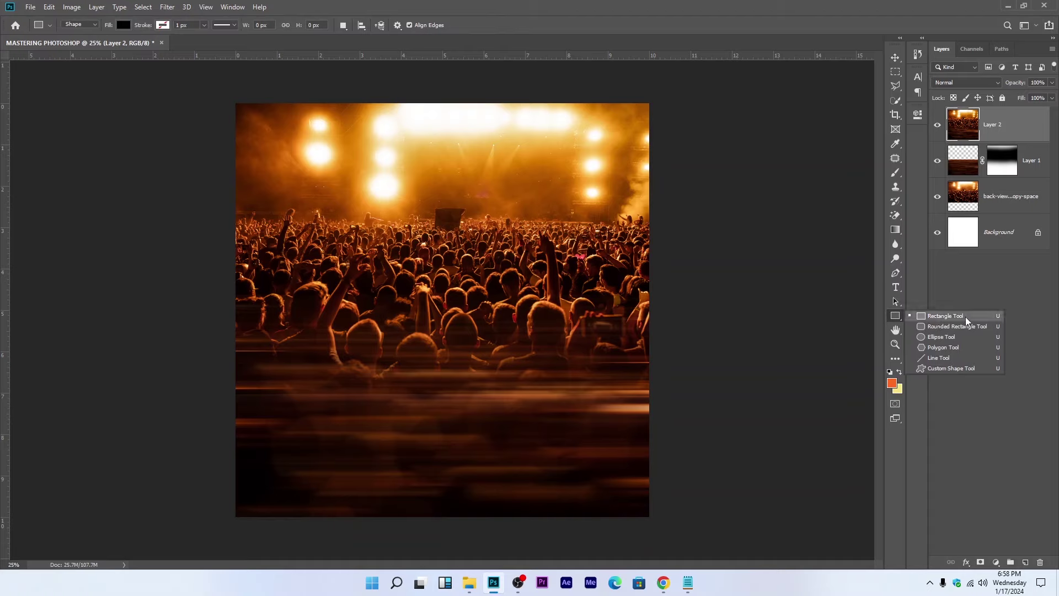
{"action": "left_click", "coordinate": [966, 319]}
{"action": "left_click_drag", "start_coordinate": [254, 93], "coordinate": [304, 178]}
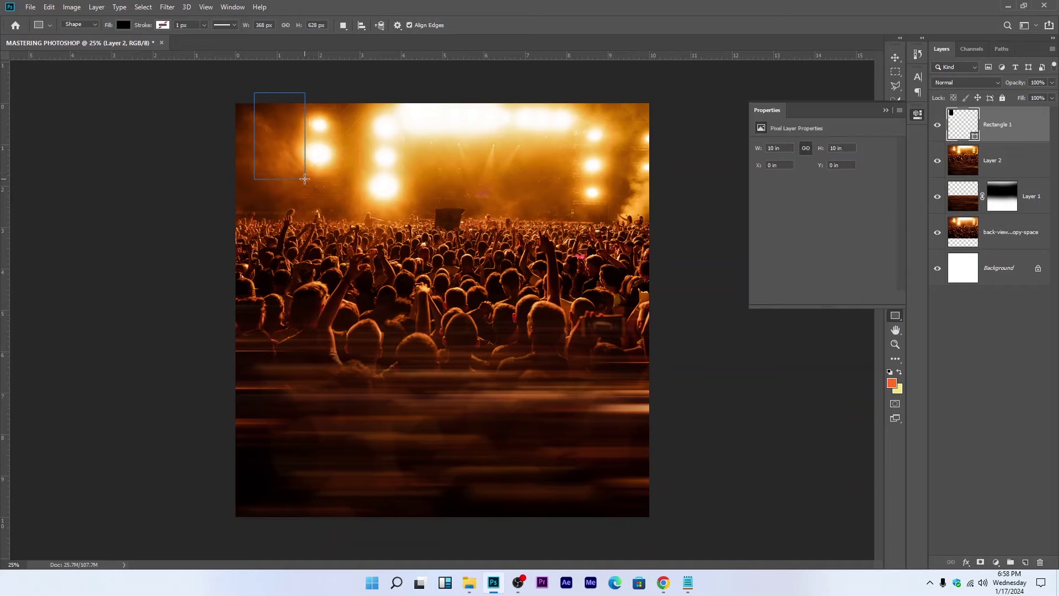
Step: Fill the rectangle with yellow, hex ffe400
{"action": "left_click", "coordinate": [761, 181]}
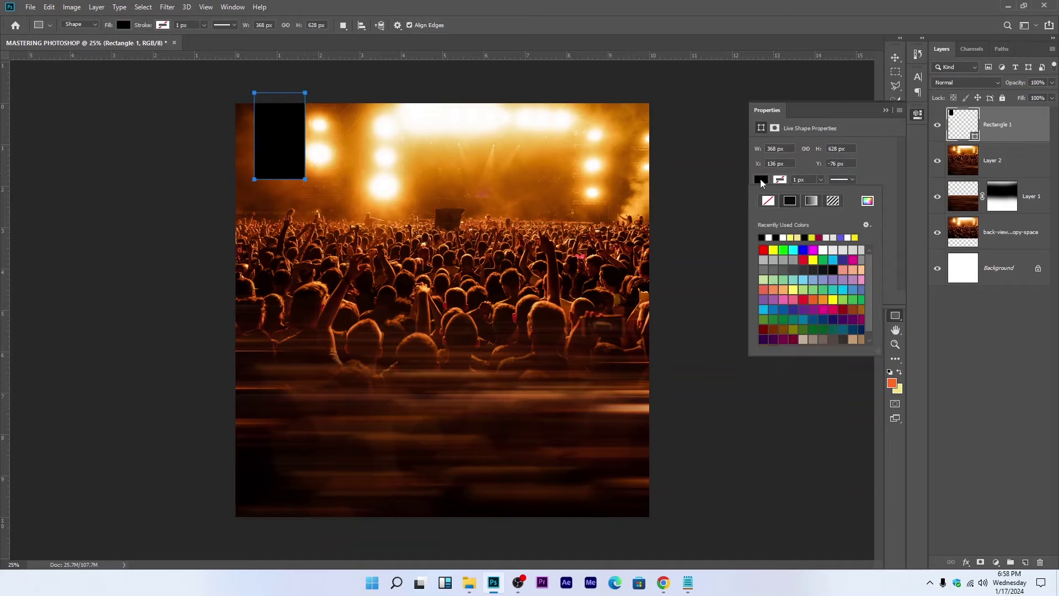
{"action": "left_click", "coordinate": [857, 237]}
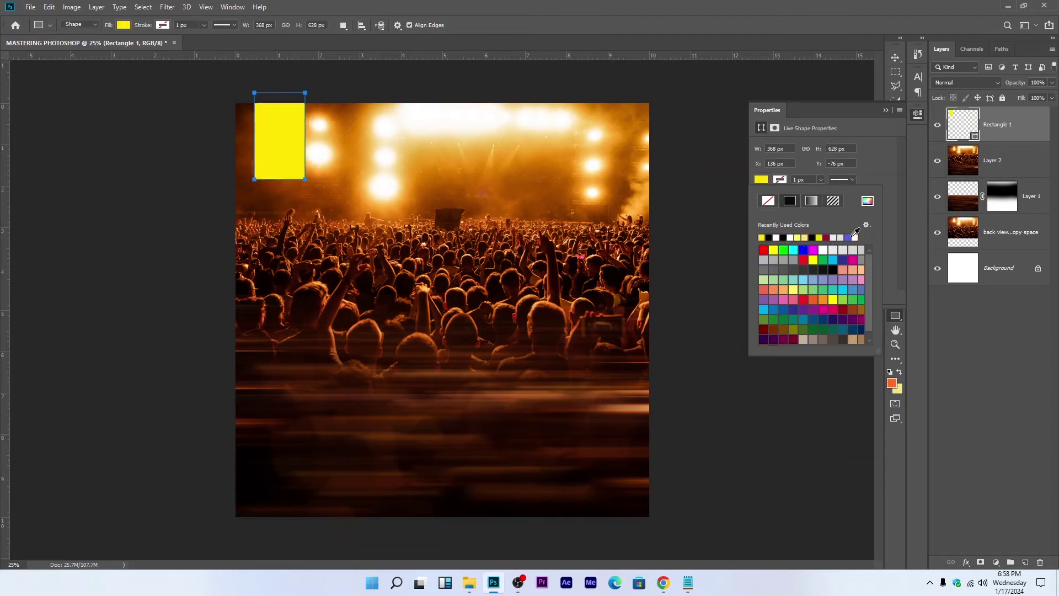
{"action": "left_click", "coordinate": [866, 202]}
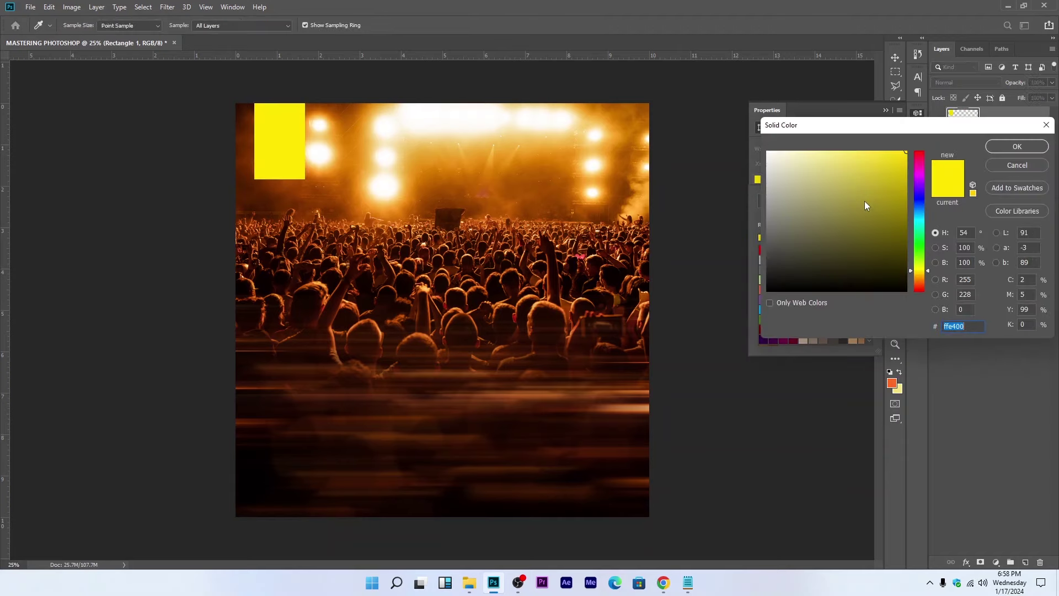
{"action": "left_click", "coordinate": [967, 328]}
{"action": "left_click", "coordinate": [1001, 148]}
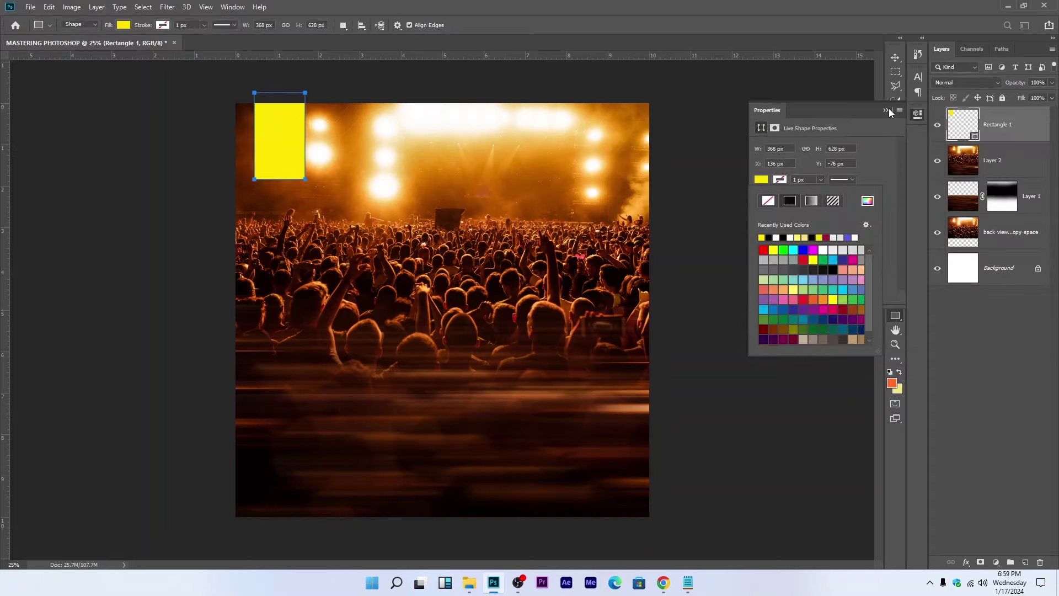
{"action": "left_click", "coordinate": [895, 58]}
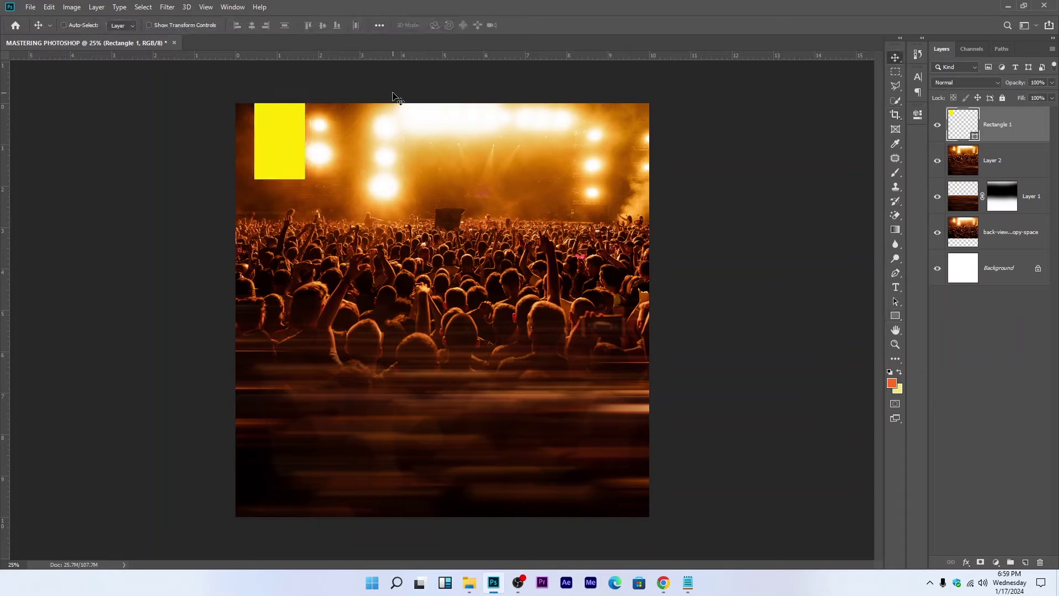
Step: Skew the yellow rectangle about 16.4° so its right edge slants downward
{"action": "key", "text": "ctrl+t"}
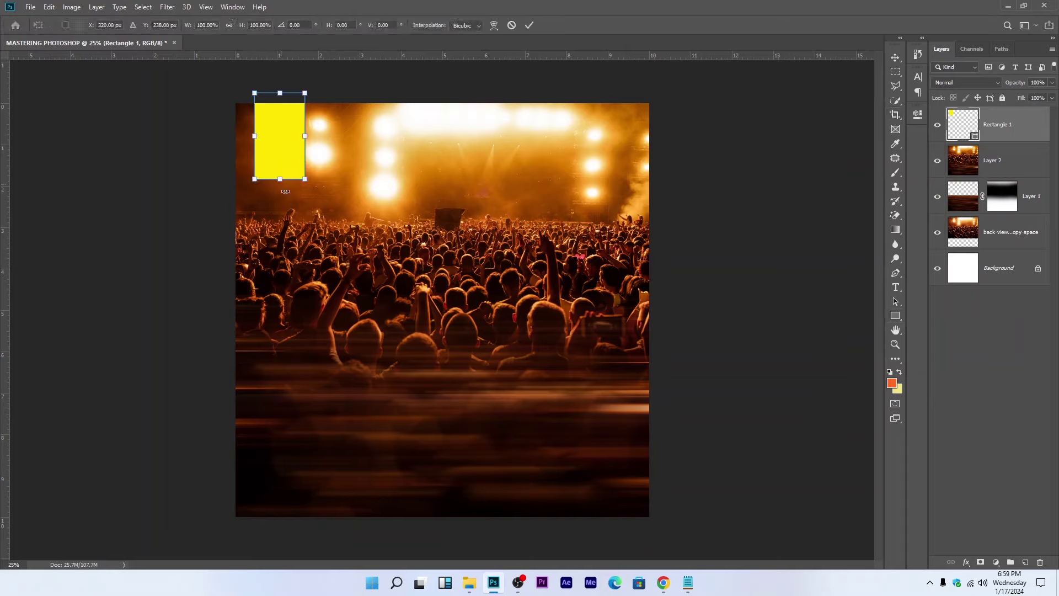
{"action": "right_click", "coordinate": [293, 164]}
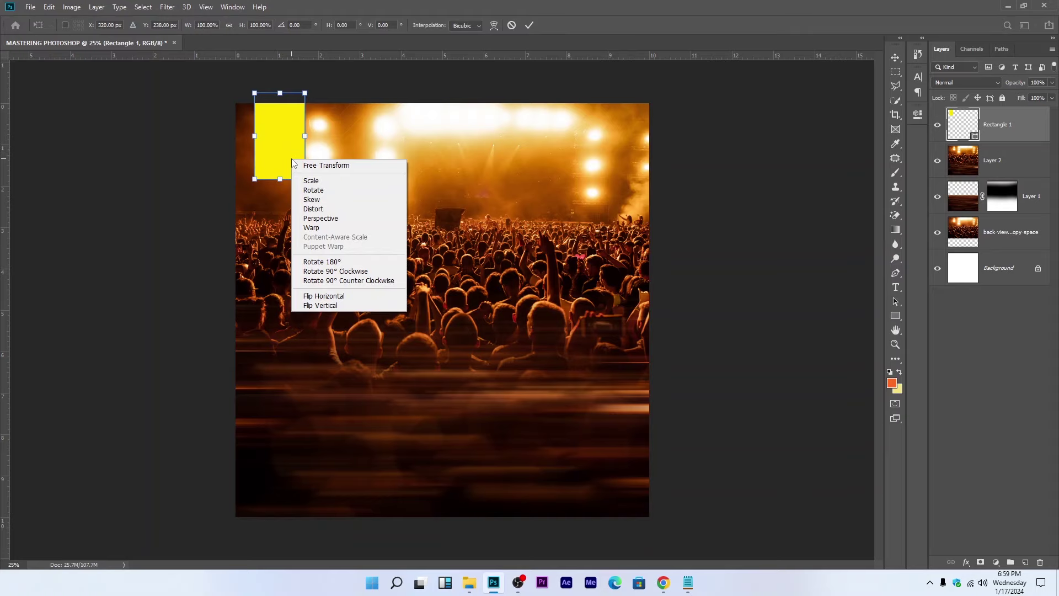
{"action": "left_click", "coordinate": [338, 201]}
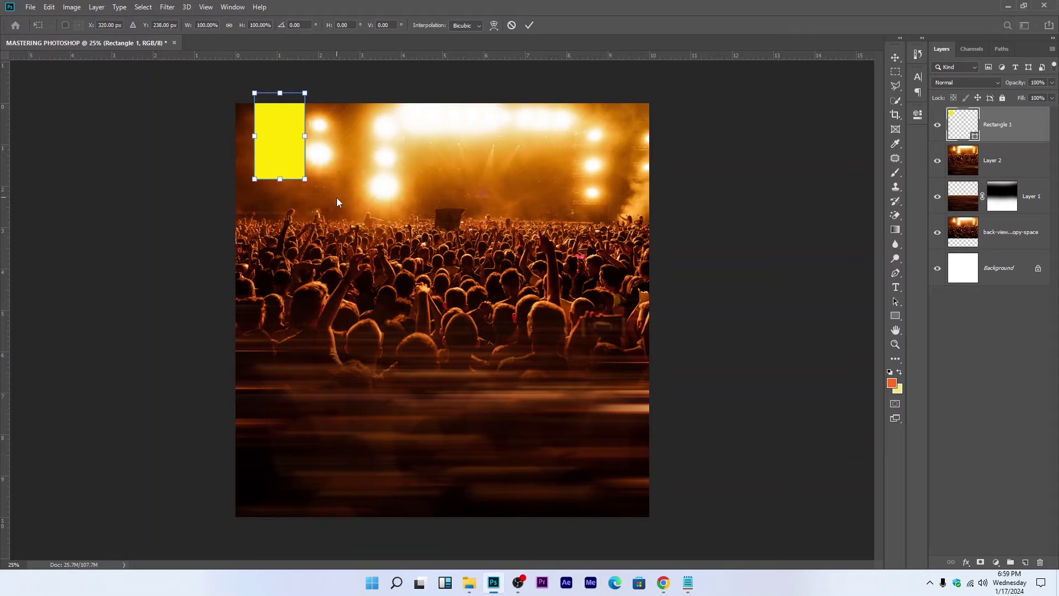
{"action": "right_click", "coordinate": [296, 138]}
{"action": "left_click", "coordinate": [341, 175]}
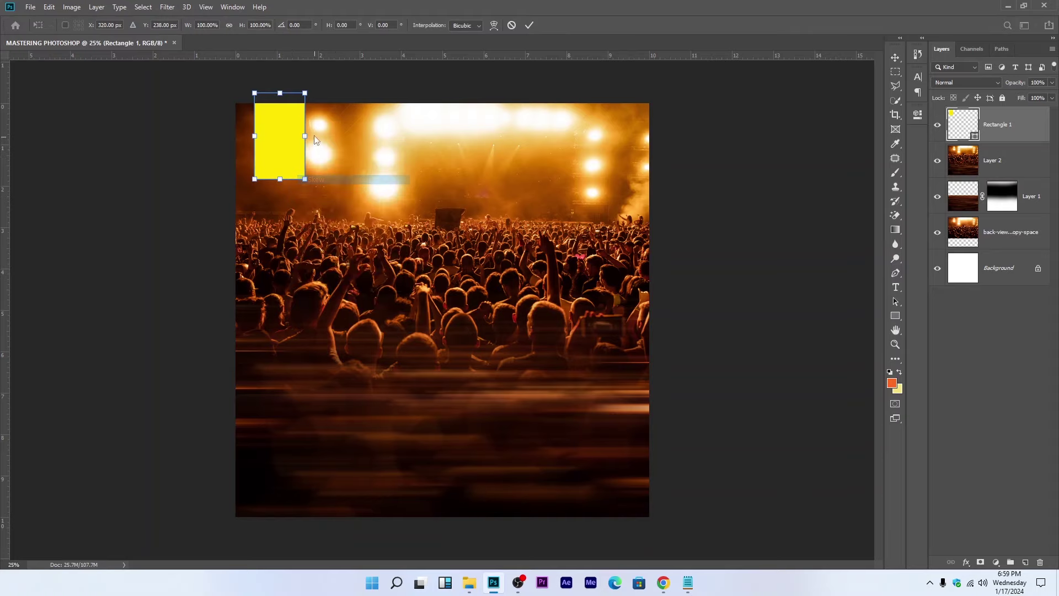
{"action": "mouse_move", "coordinate": [304, 140]}
{"action": "left_mouse_down"}
{"action": "mouse_move", "coordinate": [306, 152]}
{"action": "mouse_move", "coordinate": [284, 138]}
{"action": "left_mouse_up"}
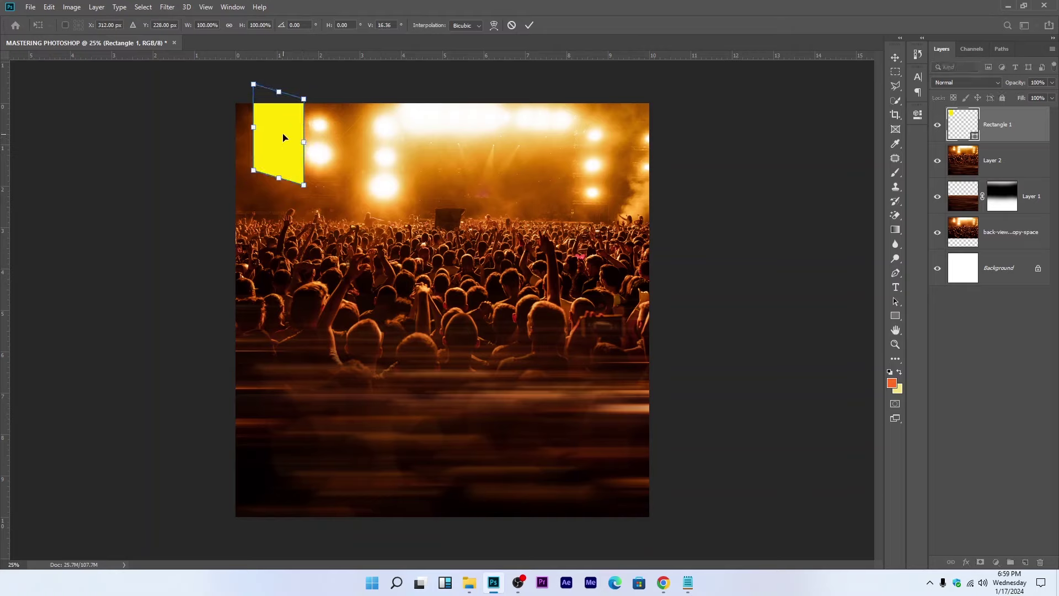
{"action": "key", "text": "Return"}
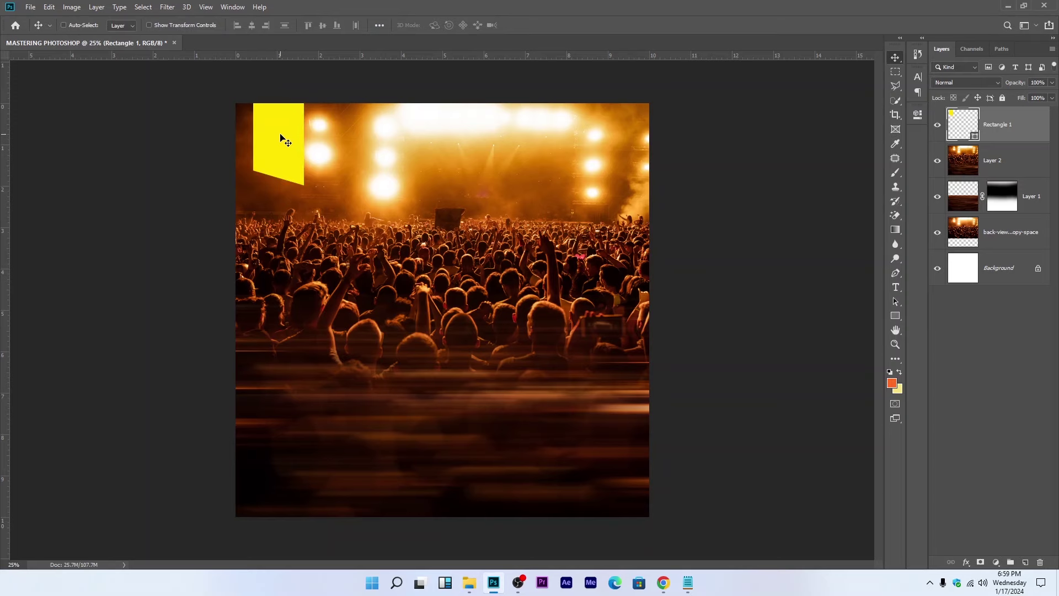
{"action": "left_click", "coordinate": [30, 7]}
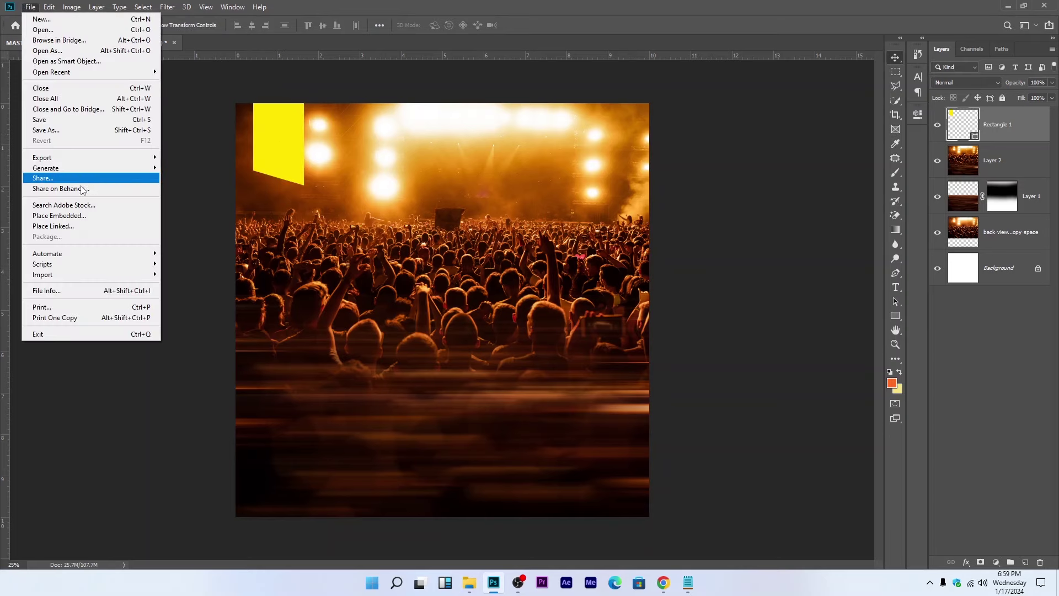
Step: Place pngegg (5) as a small church icon inside the yellow tab, then begin saving to Desktop
{"action": "left_click", "coordinate": [61, 210]}
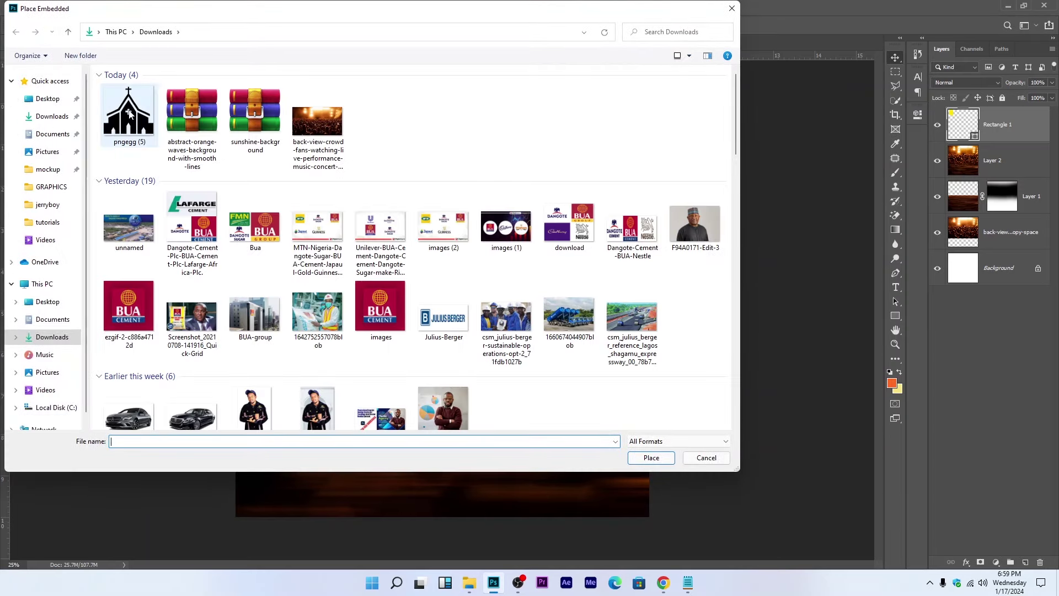
{"action": "left_click", "coordinate": [130, 114]}
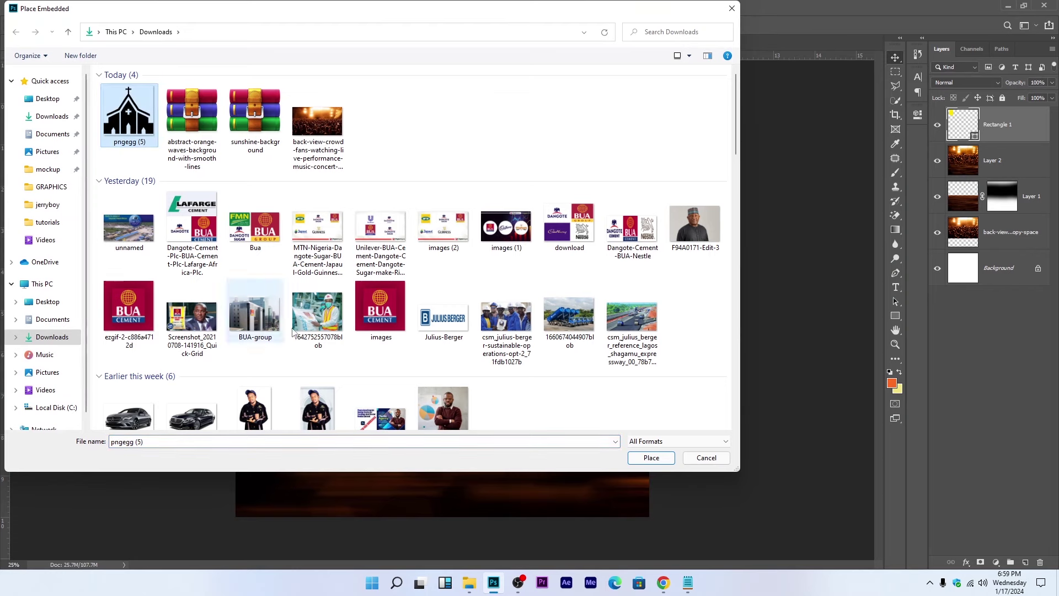
{"action": "left_click", "coordinate": [651, 458]}
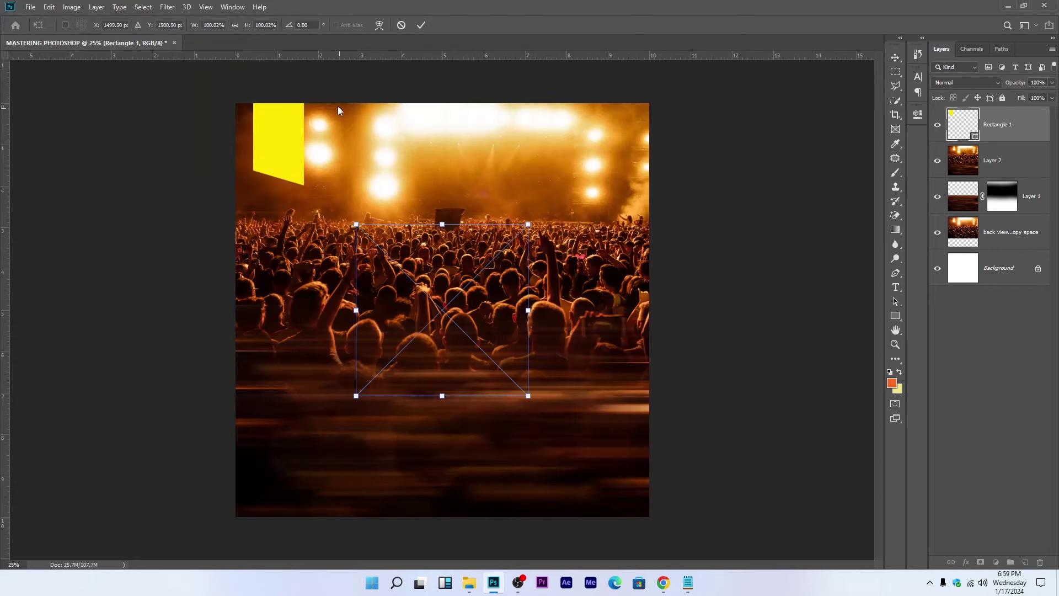
{"action": "left_click_drag", "start_coordinate": [442, 396], "coordinate": [281, 144]}
{"action": "left_click_drag", "start_coordinate": [279, 108], "coordinate": [278, 118]}
{"action": "key", "text": "Return"}
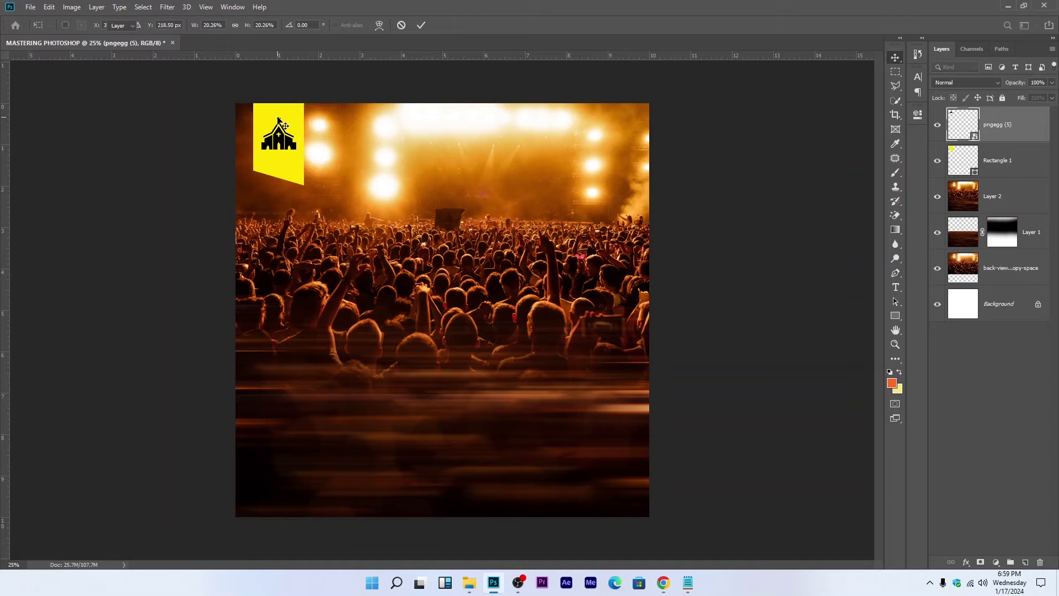
{"action": "key", "text": "ctrl+s"}
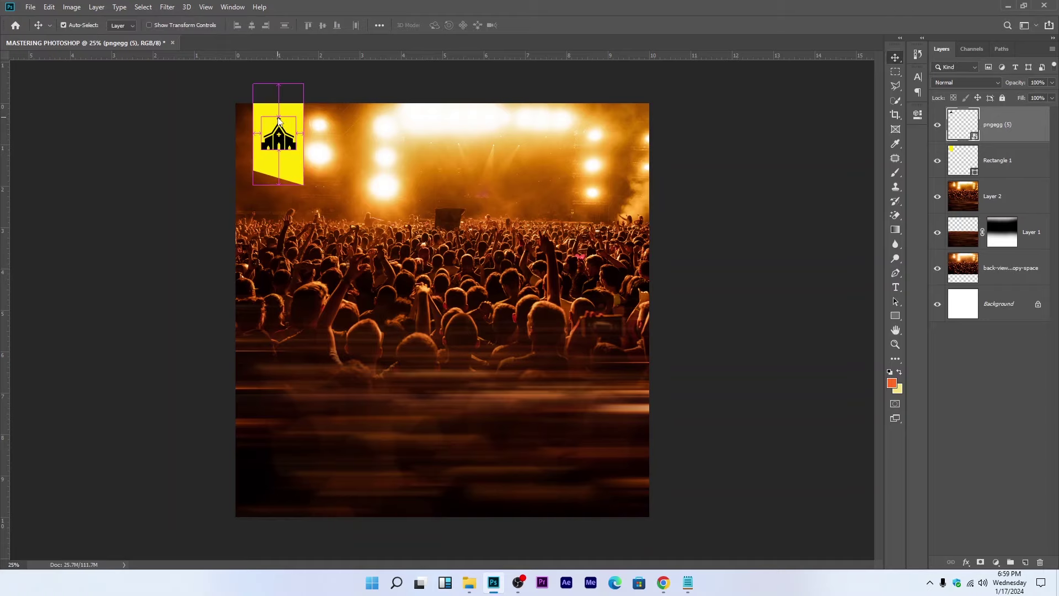
{"action": "left_click", "coordinate": [48, 100]}
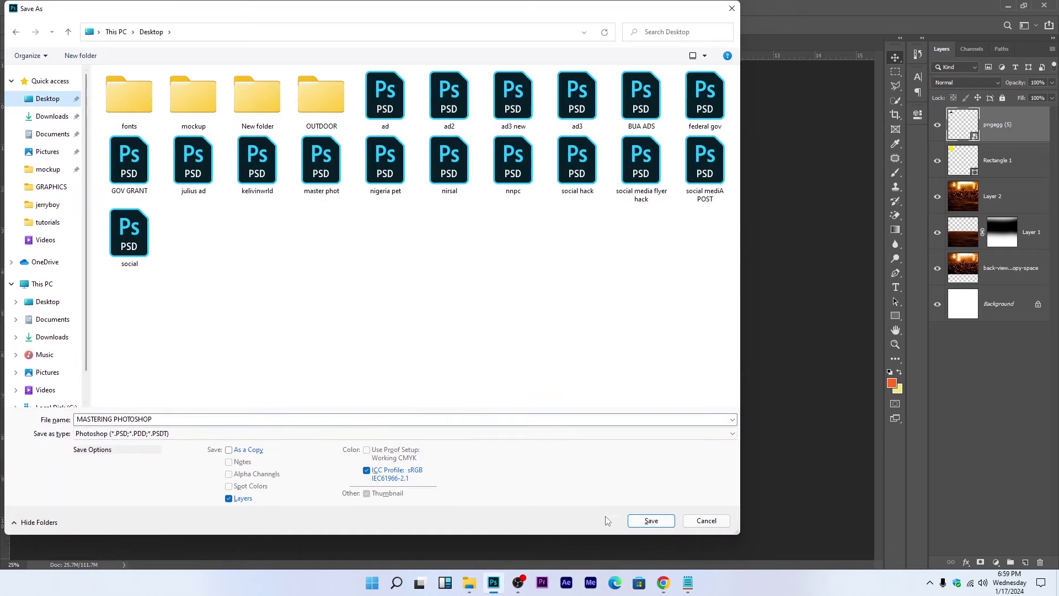
Step: Save the flyer as MASTERING PHOTOSHOP.psd on the Desktop with Maximize Compatibility
{"action": "left_click", "coordinate": [651, 521]}
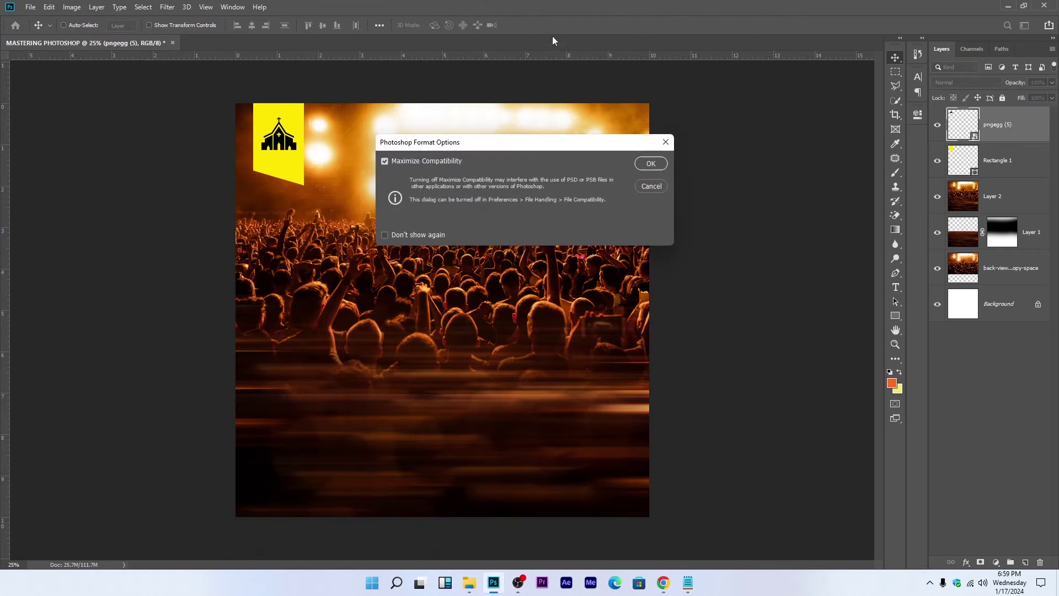
{"action": "left_click", "coordinate": [651, 164]}
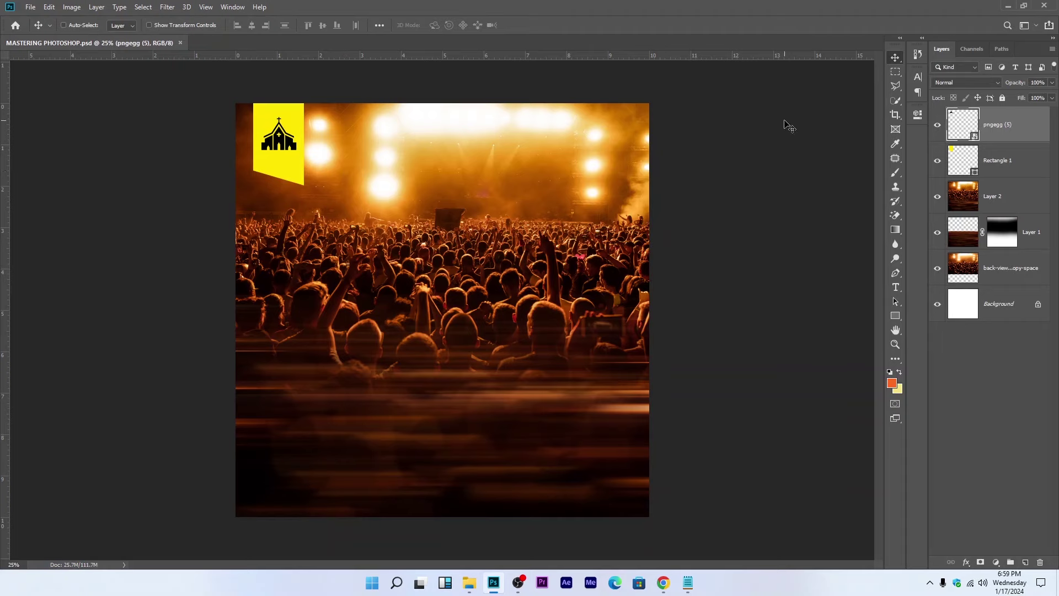
Step: Type the heading 'The Church of Worldwide' and scale it up to about 176%
{"action": "left_click", "coordinate": [895, 287]}
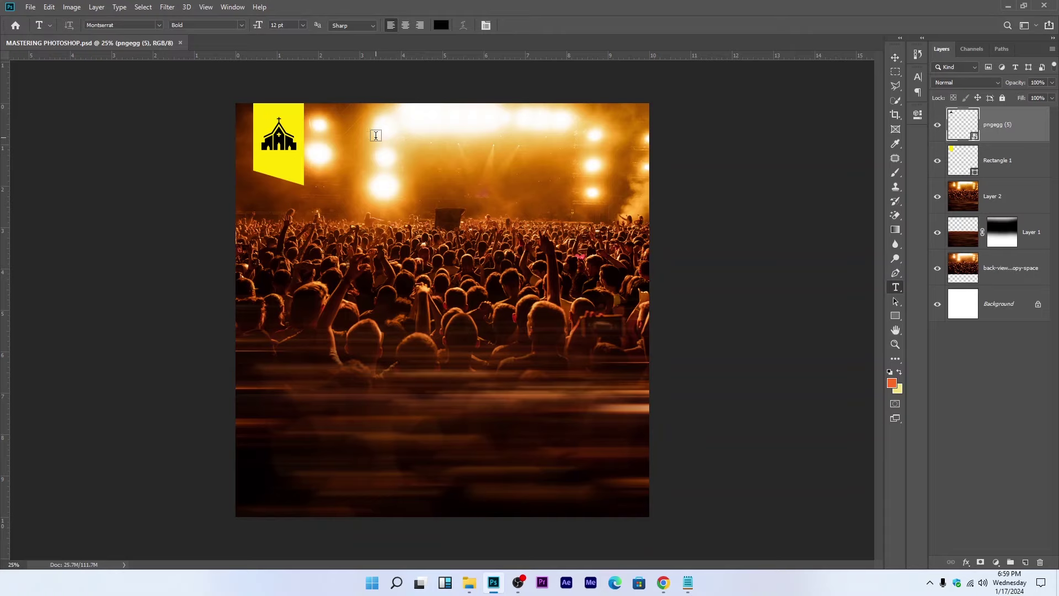
{"action": "left_click", "coordinate": [376, 135]}
{"action": "type", "text": "The"}
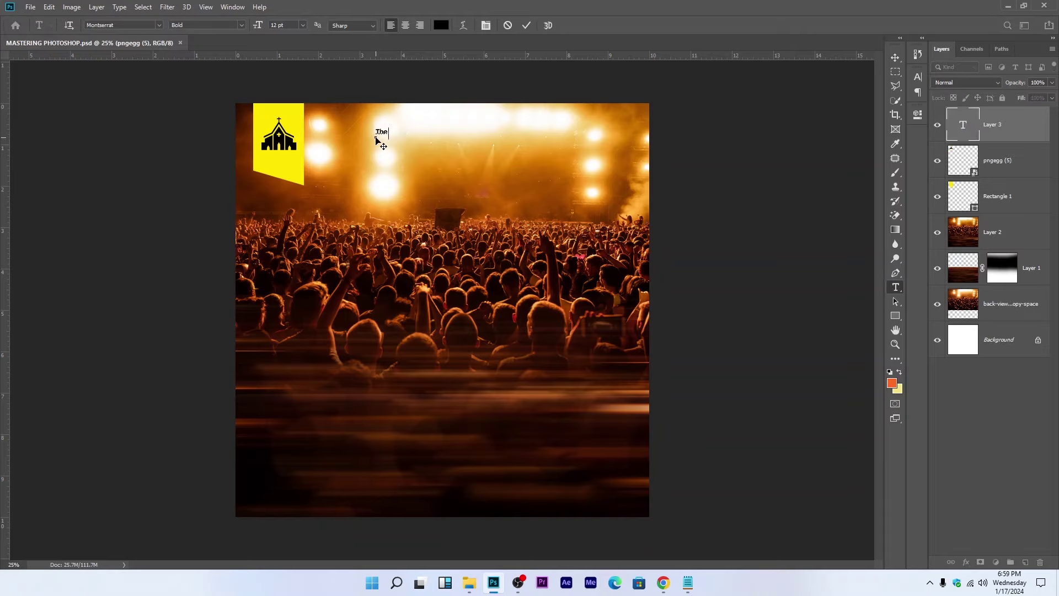
{"action": "type", "text": " Church of Worldwide"}
{"action": "left_click", "coordinate": [527, 26]}
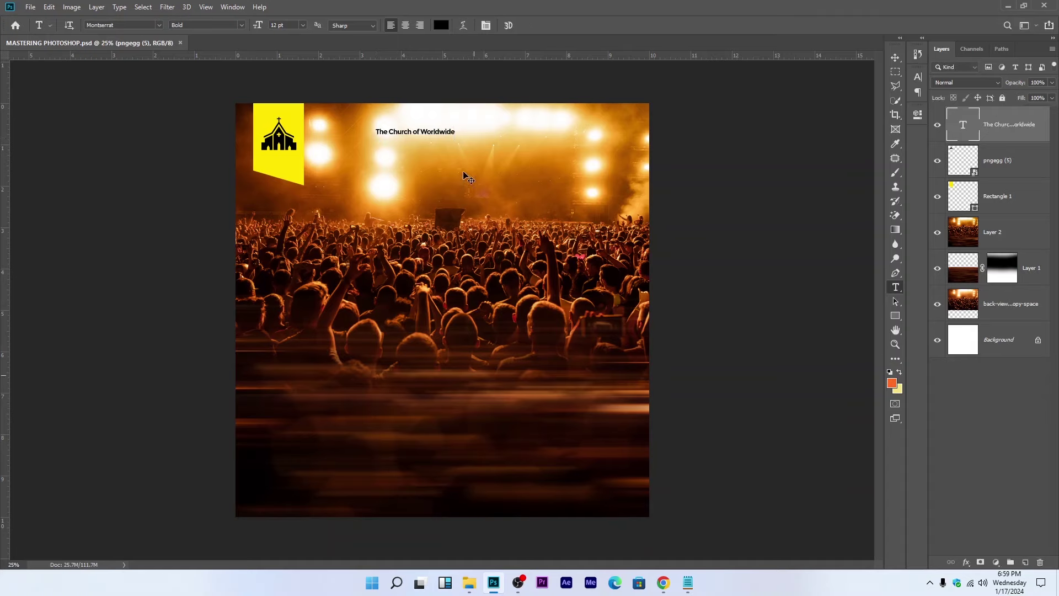
{"action": "key", "text": "ctrl+t"}
{"action": "left_click_drag", "start_coordinate": [456, 137], "coordinate": [523, 140]}
{"action": "key", "text": "Return"}
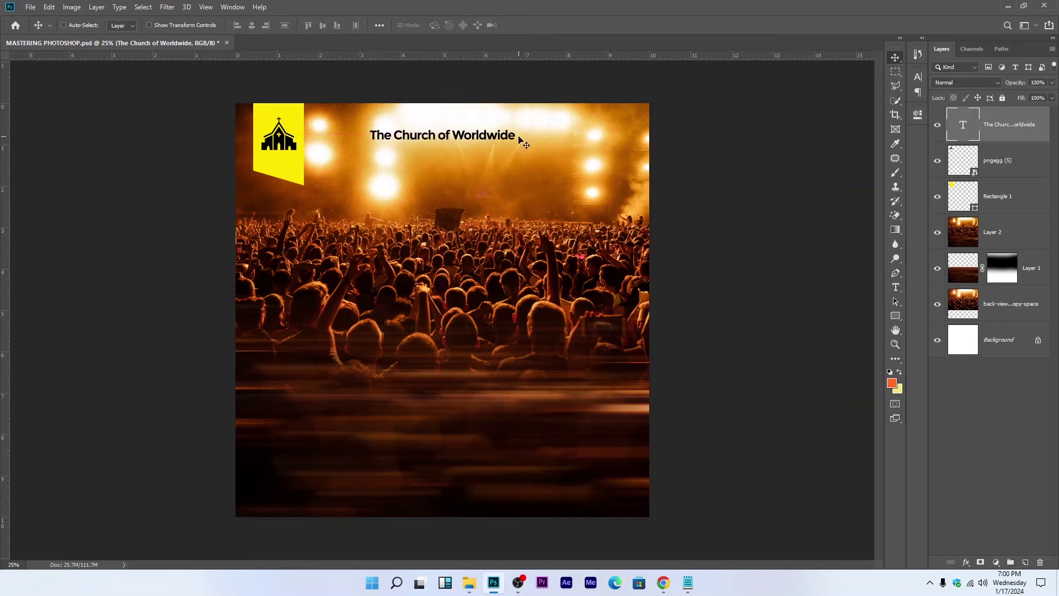
Step: Set the heading's text colour to white ffffff
{"action": "left_click", "coordinate": [896, 287]}
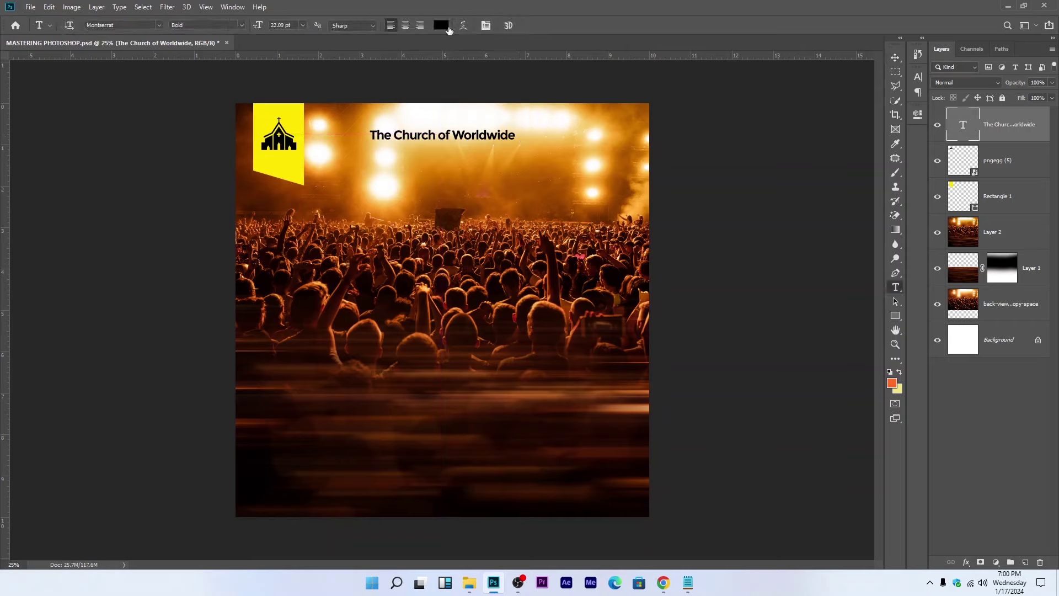
{"action": "left_click", "coordinate": [441, 25]}
{"action": "type", "text": "ffffff"}
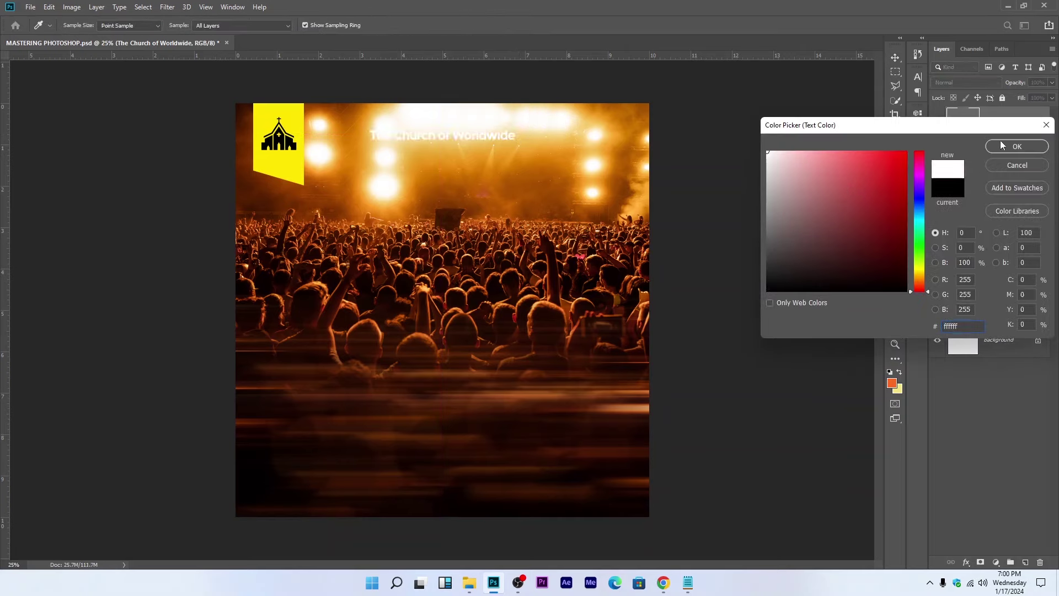
{"action": "left_click", "coordinate": [1003, 145]}
Step: Move the white heading beside the yellow tab near the top
{"action": "left_click", "coordinate": [895, 58]}
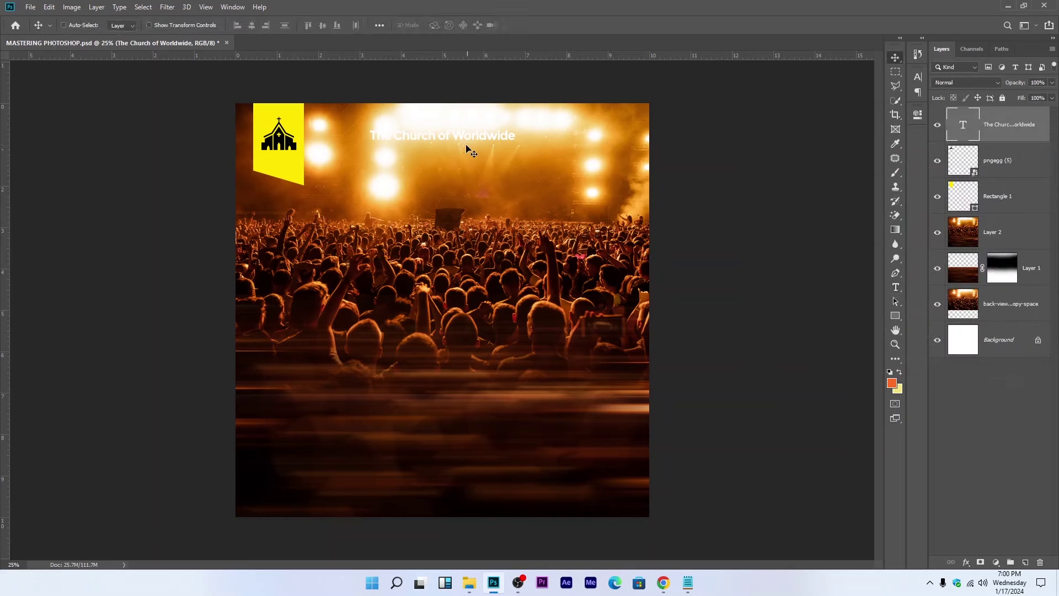
{"action": "left_click_drag", "start_coordinate": [467, 145], "coordinate": [455, 152]}
{"action": "left_click_drag", "start_coordinate": [458, 148], "coordinate": [453, 145]}
{"action": "left_click", "coordinate": [1024, 238]}
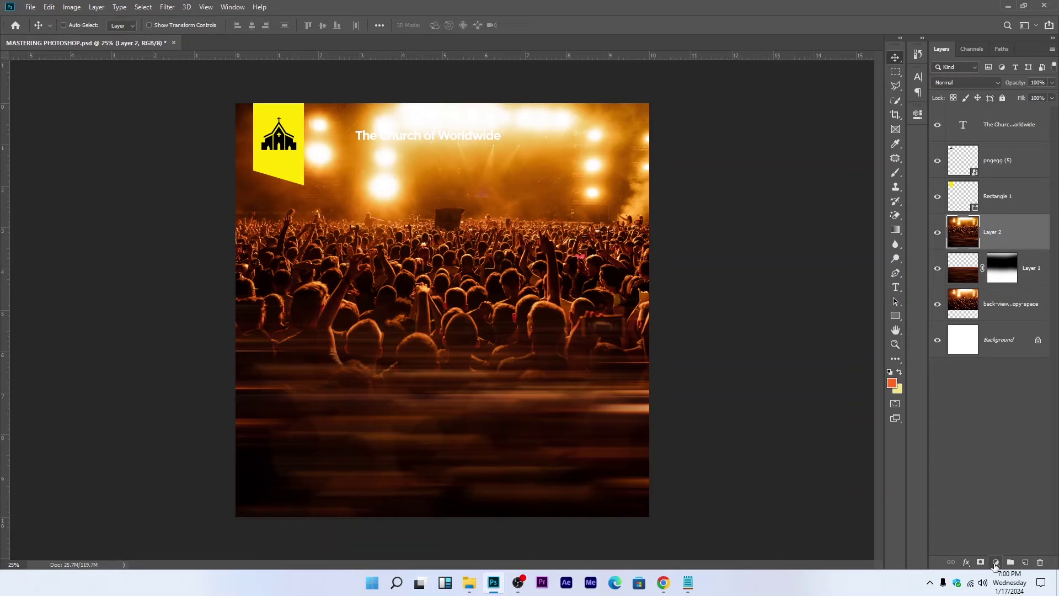
Step: Add a Gradient Map above Layer 2, starting from the Violet, Orange preset
{"action": "left_click", "coordinate": [996, 562]}
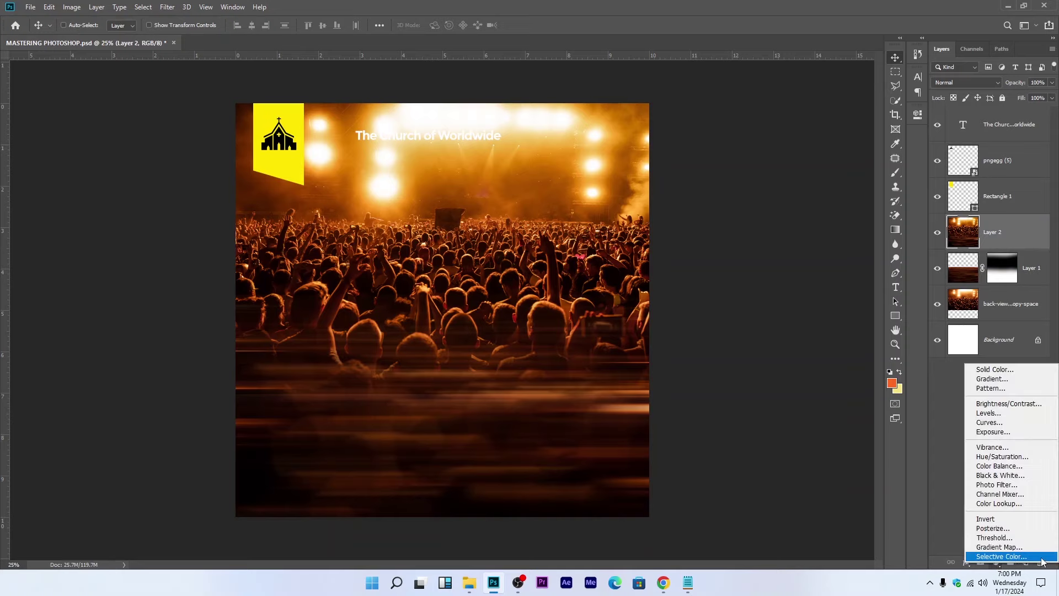
{"action": "left_click", "coordinate": [996, 547]}
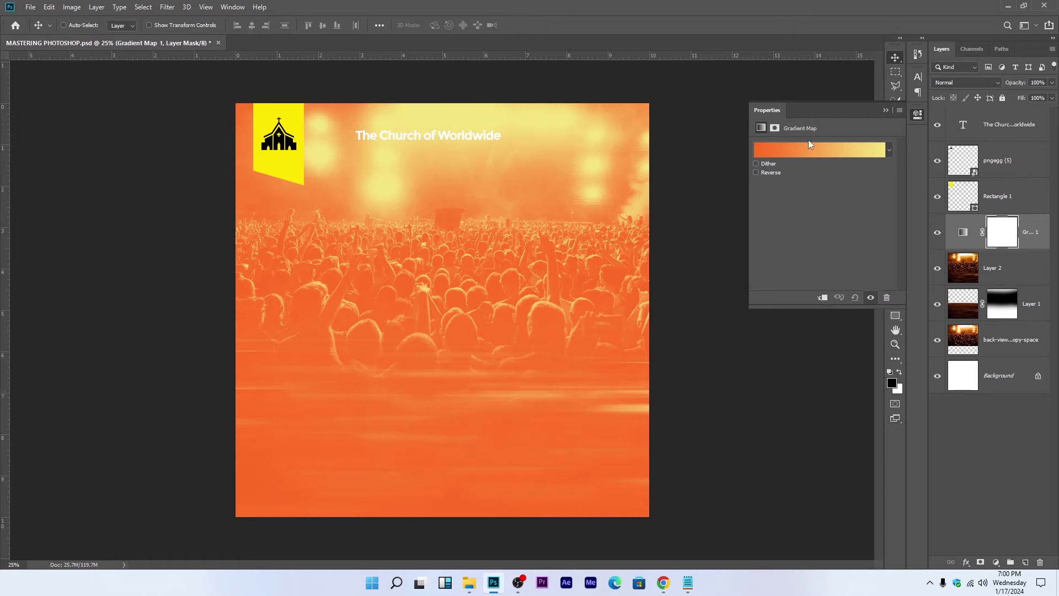
{"action": "left_click", "coordinate": [813, 157]}
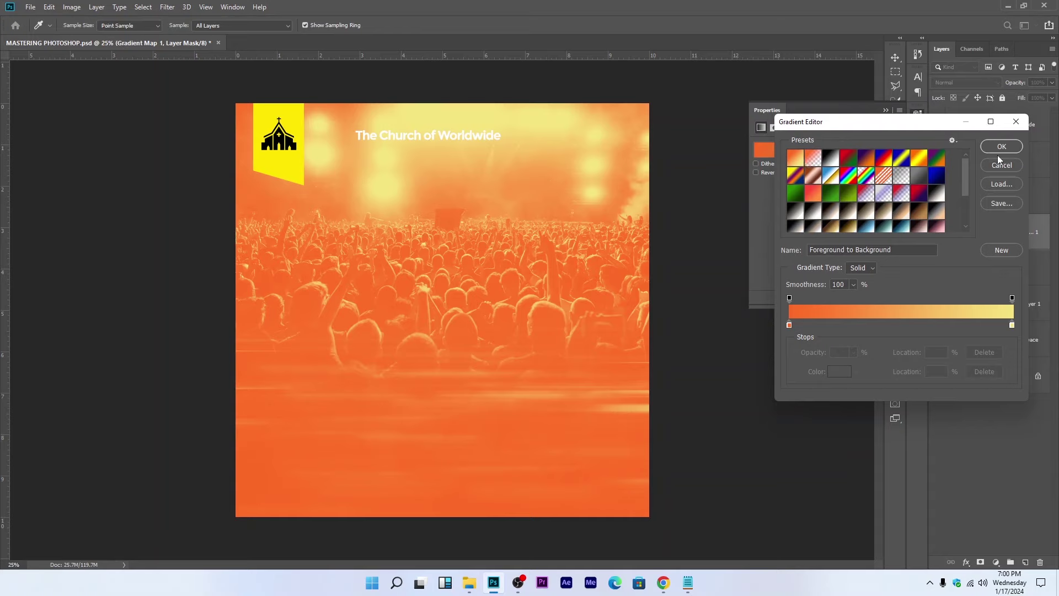
{"action": "left_click", "coordinate": [867, 161]}
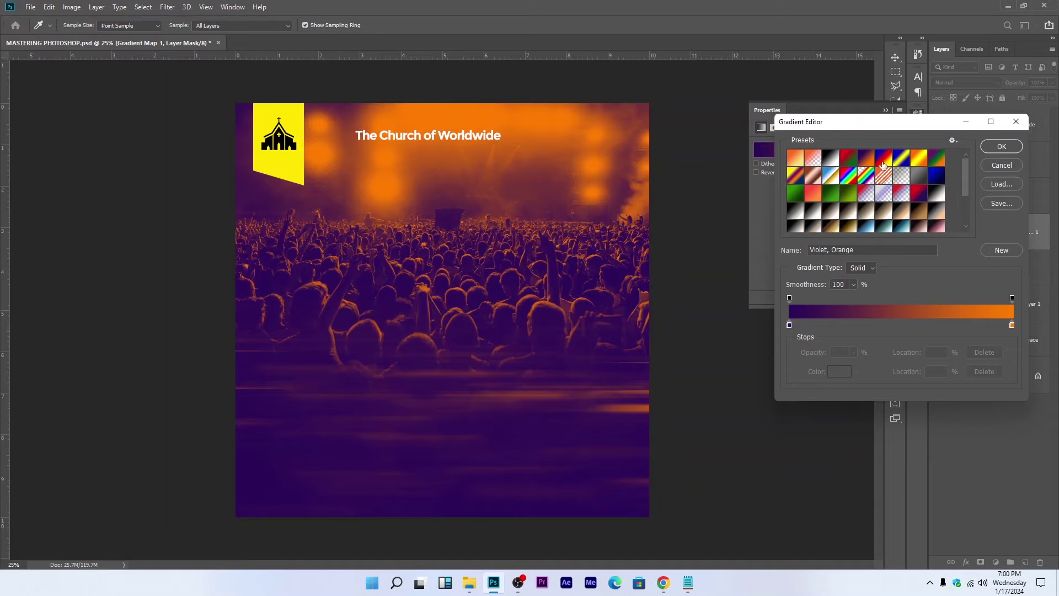
Step: Set the left gradient stop to orange ff7e00
{"action": "double_click", "coordinate": [790, 325]}
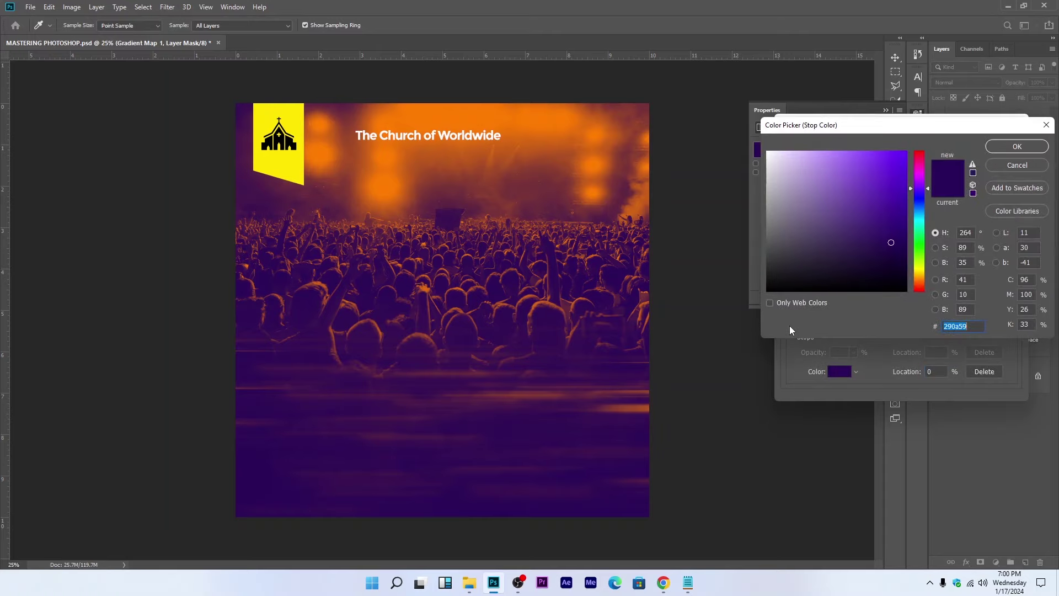
{"action": "left_click_drag", "start_coordinate": [850, 128], "coordinate": [930, 150]}
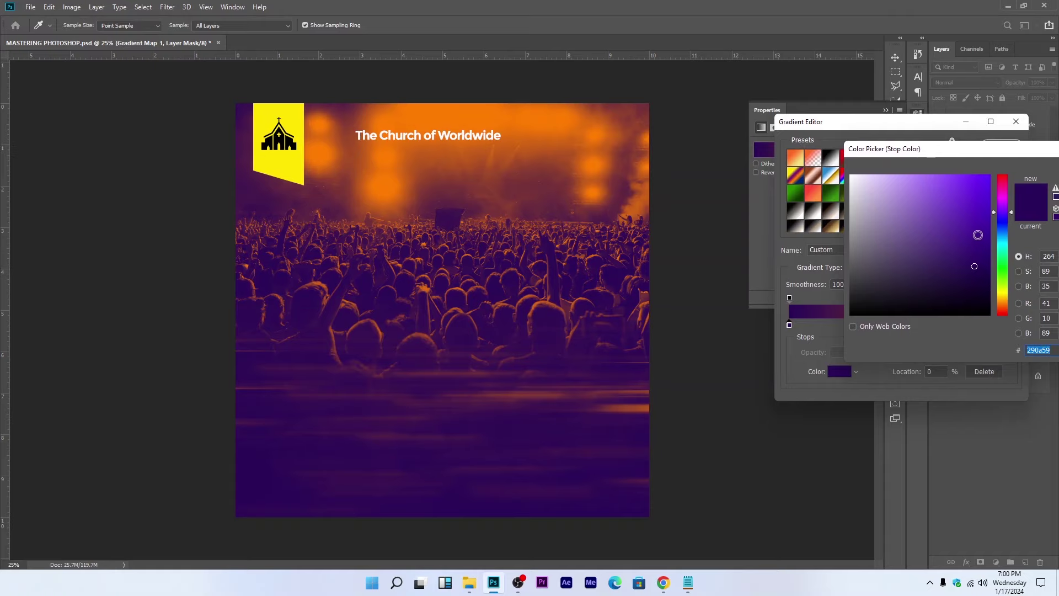
{"action": "left_click", "coordinate": [1005, 299]}
{"action": "left_click_drag", "start_coordinate": [1006, 300], "coordinate": [1006, 303]}
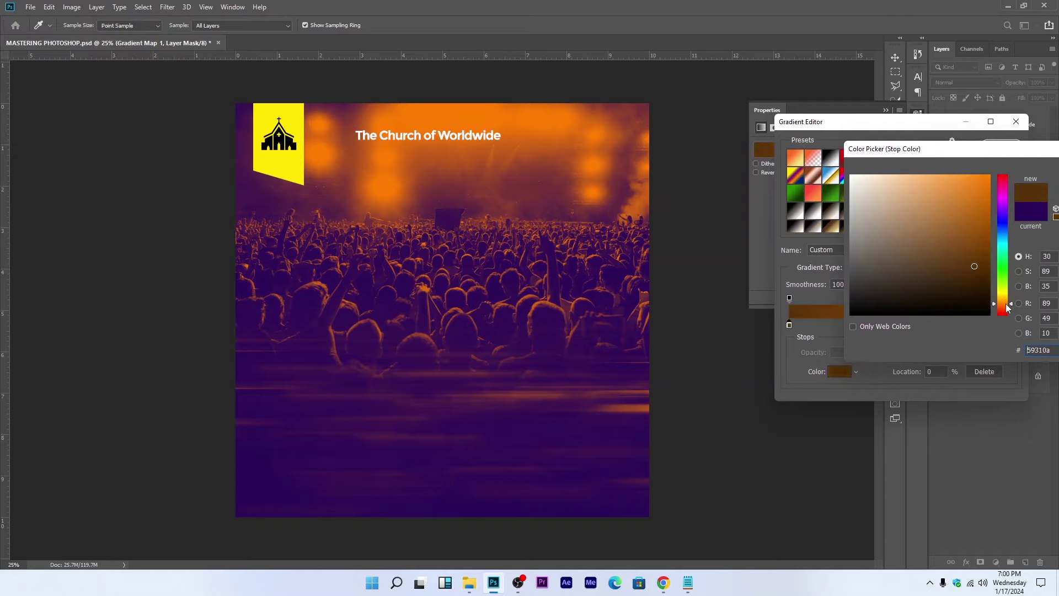
{"action": "left_click", "coordinate": [990, 175]}
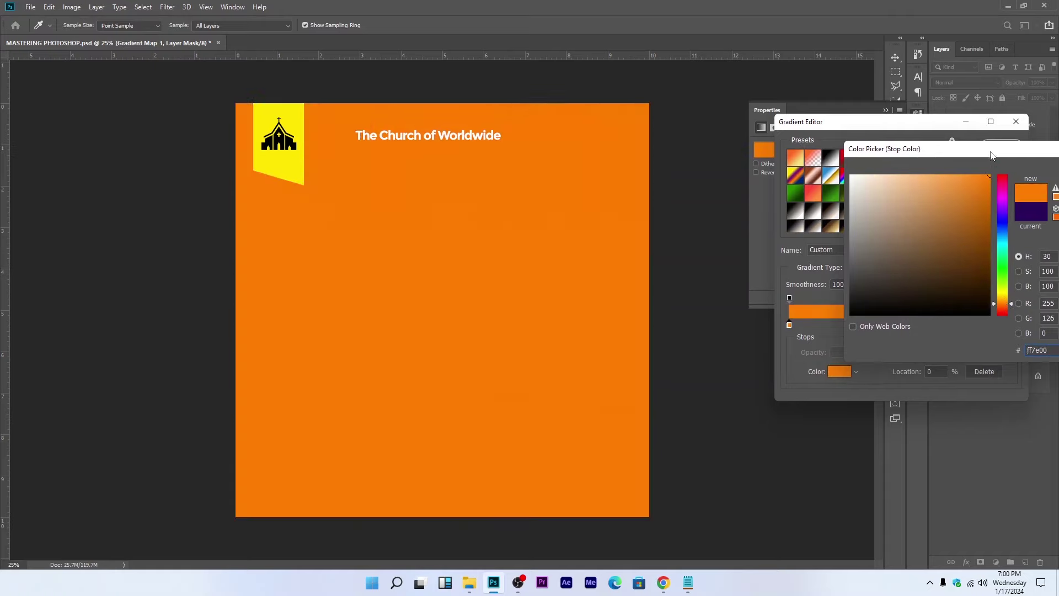
{"action": "left_click_drag", "start_coordinate": [992, 151], "coordinate": [881, 151]}
{"action": "left_click", "coordinate": [988, 171]}
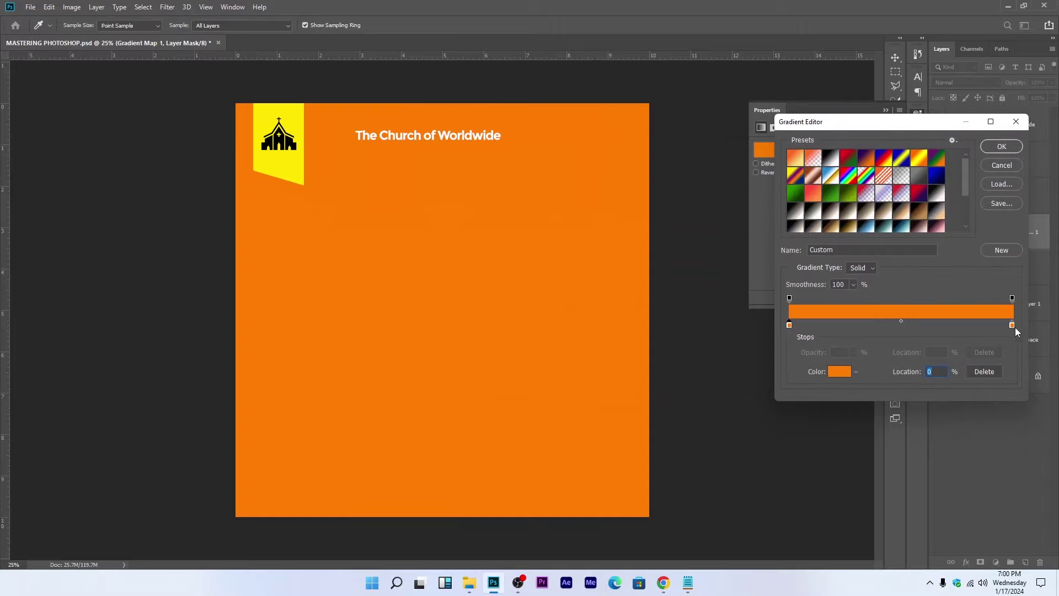
Step: Set the right gradient stop to yellow ffcc00
{"action": "left_click", "coordinate": [1012, 325]}
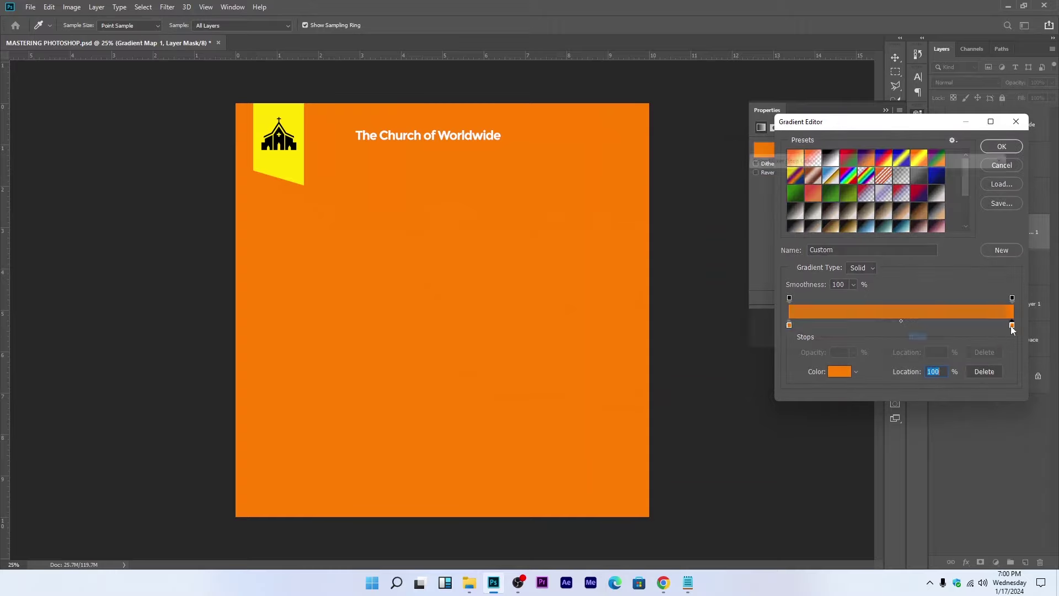
{"action": "double_click", "coordinate": [1012, 326]}
{"action": "left_click", "coordinate": [894, 297]}
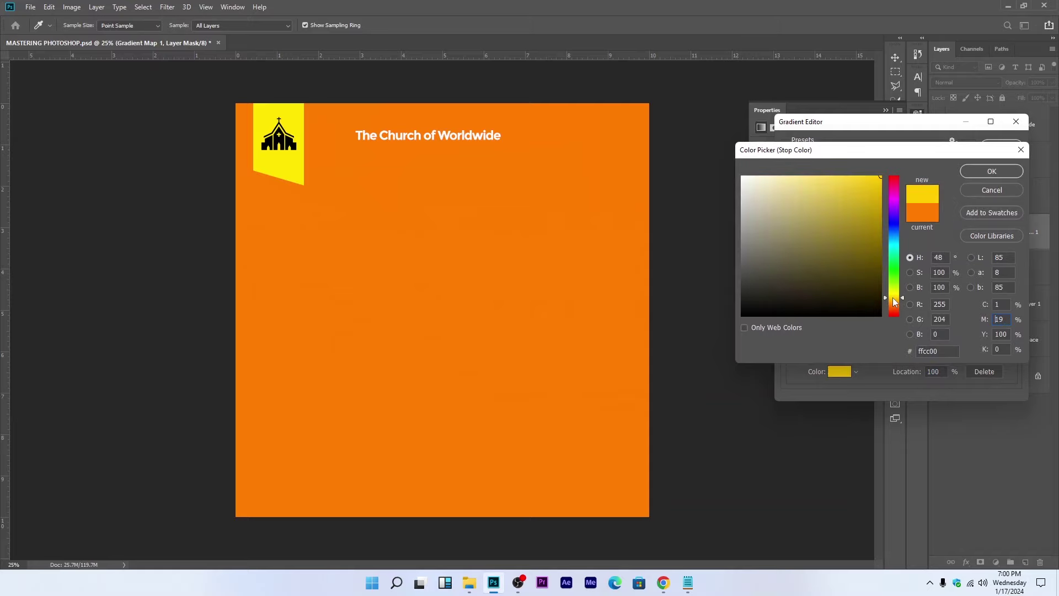
{"action": "left_click_drag", "start_coordinate": [910, 158], "coordinate": [892, 215]}
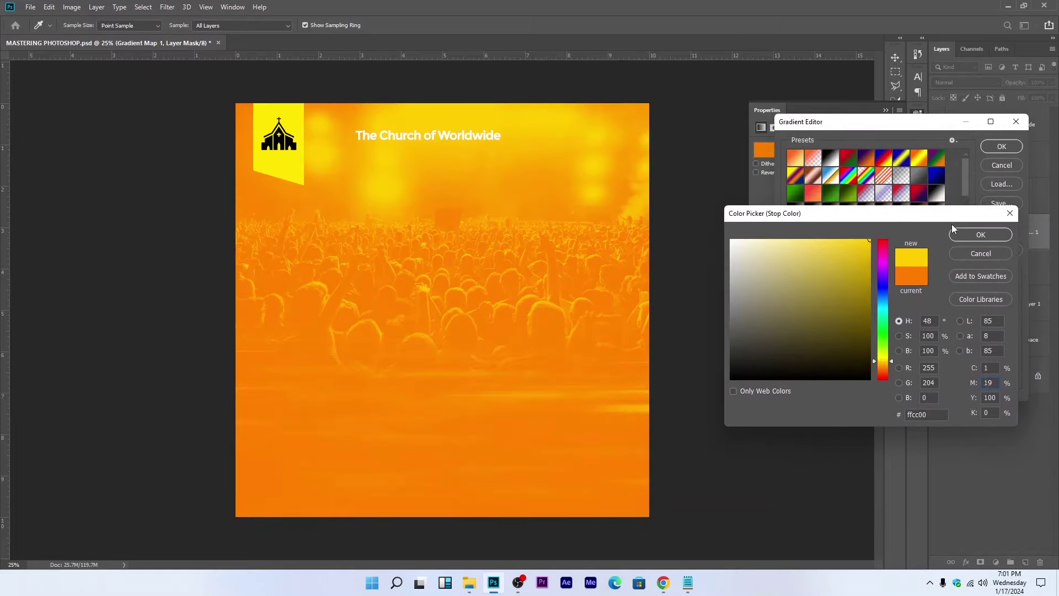
{"action": "left_click", "coordinate": [976, 234]}
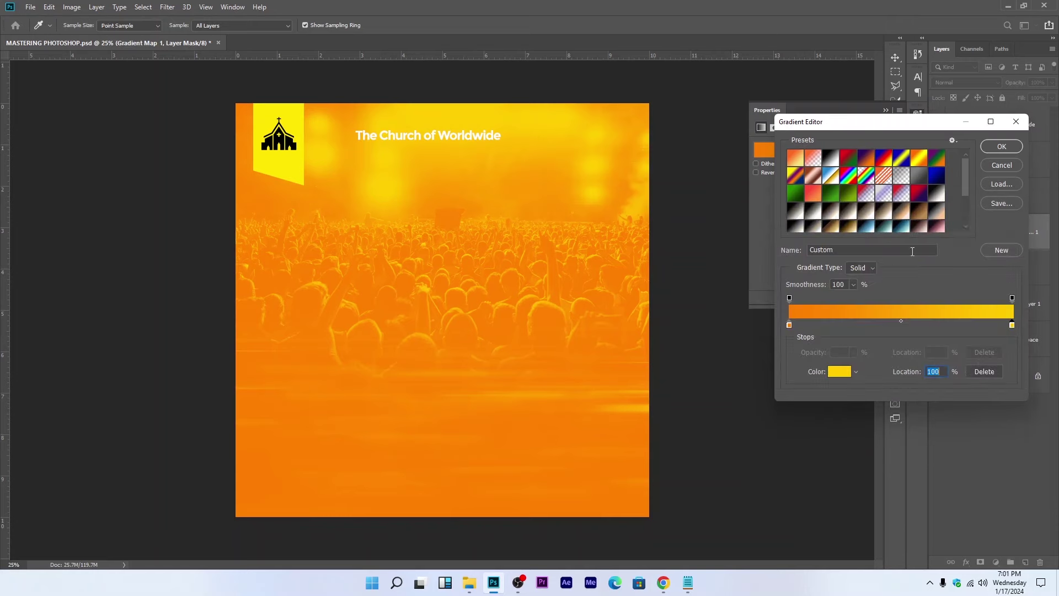
Step: Apply the gradient map in Multiply blend mode at 50% opacity
{"action": "left_click", "coordinate": [1001, 147]}
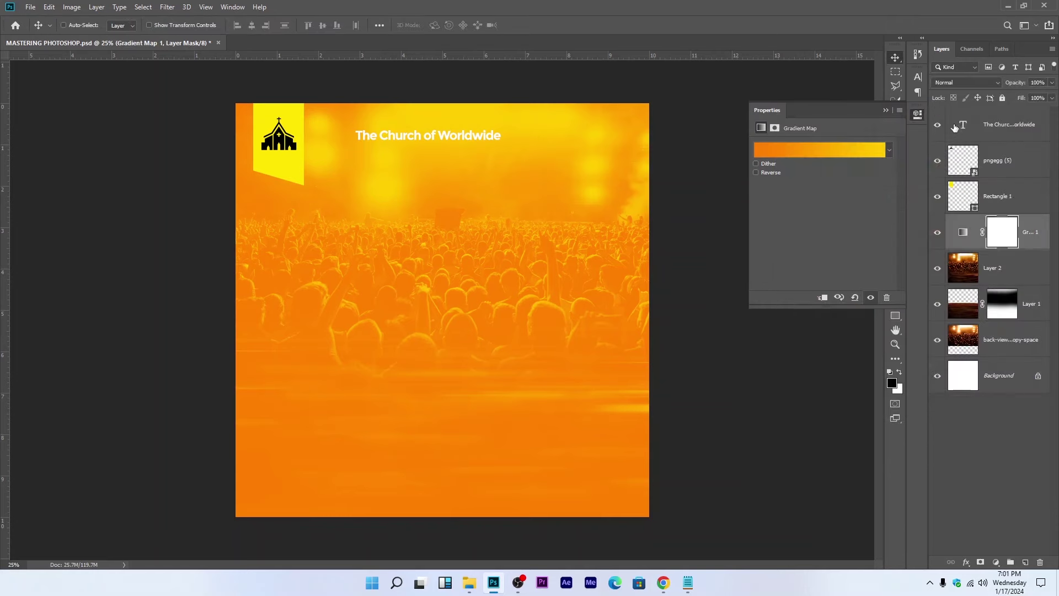
{"action": "left_click", "coordinate": [973, 82]}
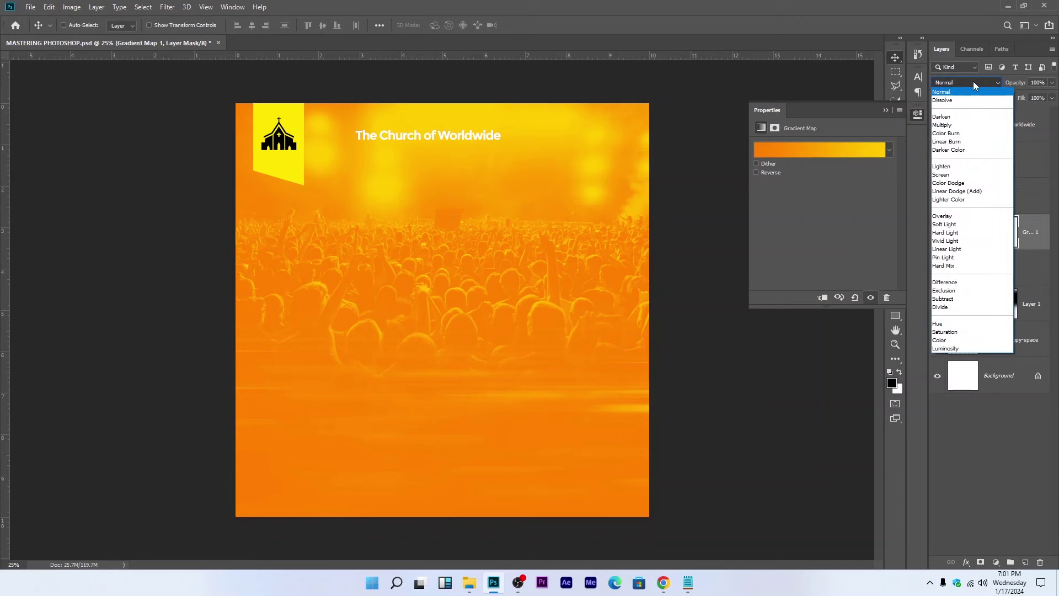
{"action": "left_click", "coordinate": [946, 128]}
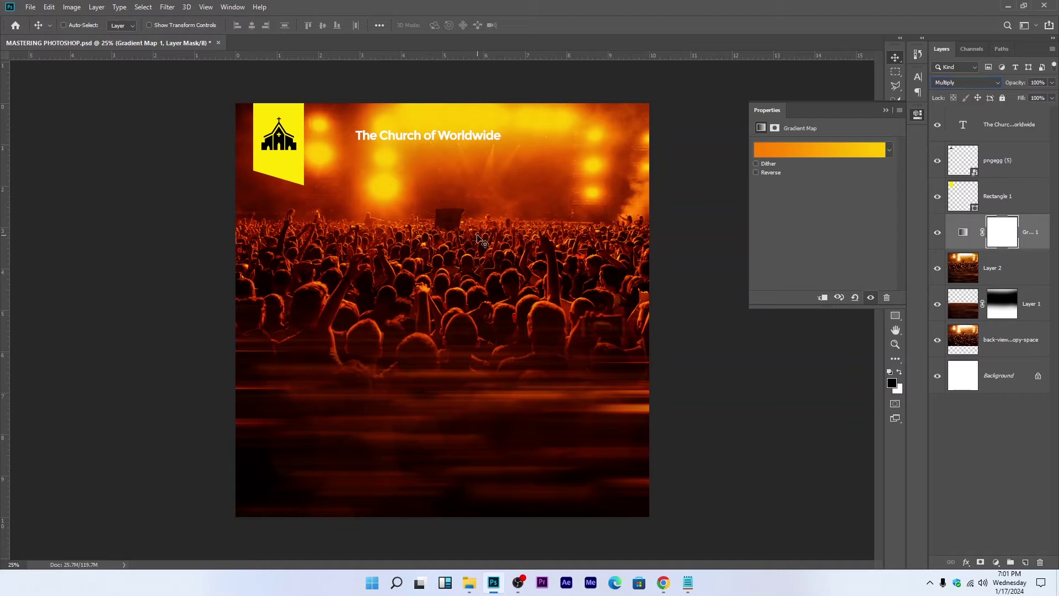
{"action": "left_click", "coordinate": [1053, 84]}
{"action": "left_click", "coordinate": [1029, 97]}
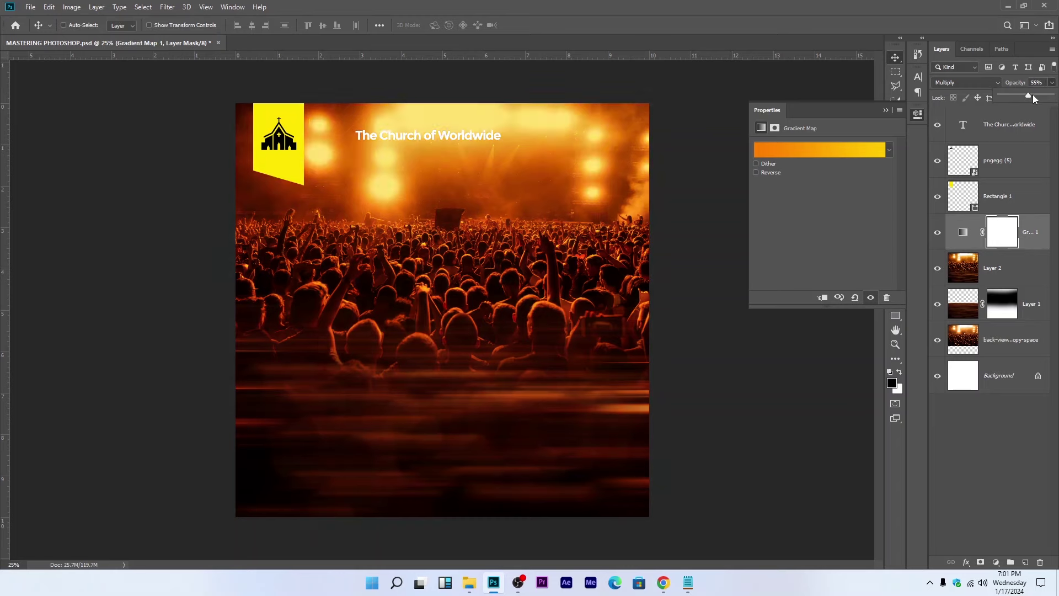
{"action": "left_click_drag", "start_coordinate": [1036, 97], "coordinate": [1025, 97]}
{"action": "left_click", "coordinate": [1037, 82]}
{"action": "type", "text": "50"}
Step: Centre 'The Church of Worldwide' title horizontally across the top
{"action": "left_click", "coordinate": [886, 111]}
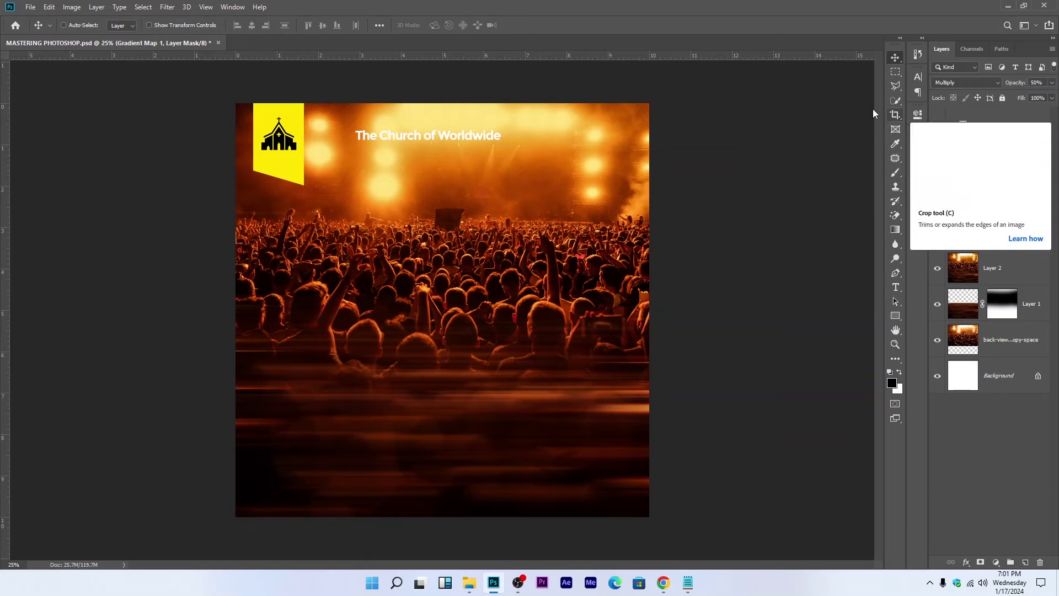
{"action": "scroll", "coordinate": [558, 254], "scroll_direction": "down", "scroll_amount": 2}
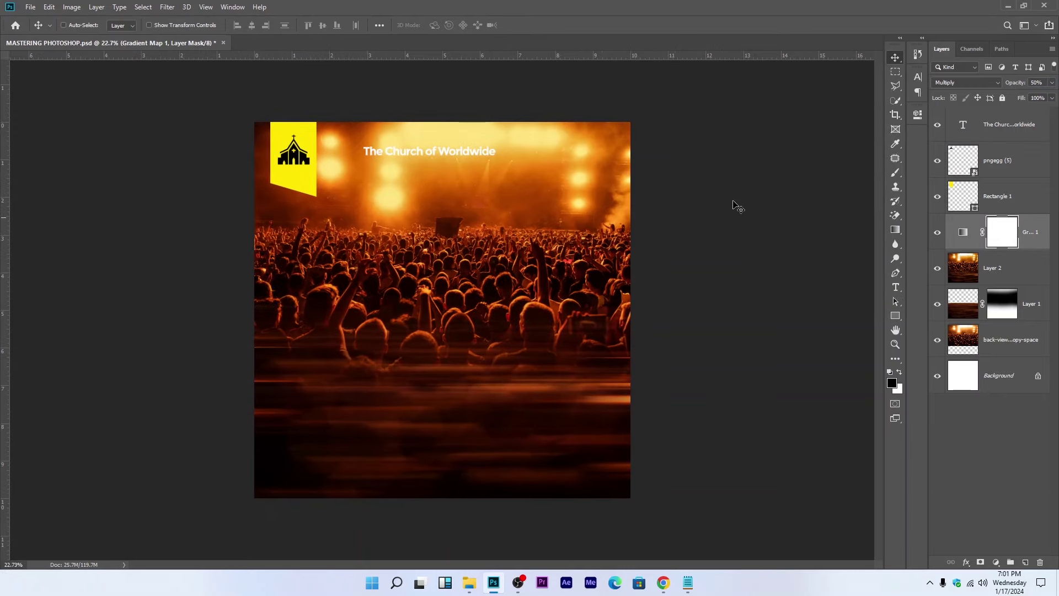
{"action": "left_click_drag", "start_coordinate": [436, 145], "coordinate": [442, 145]}
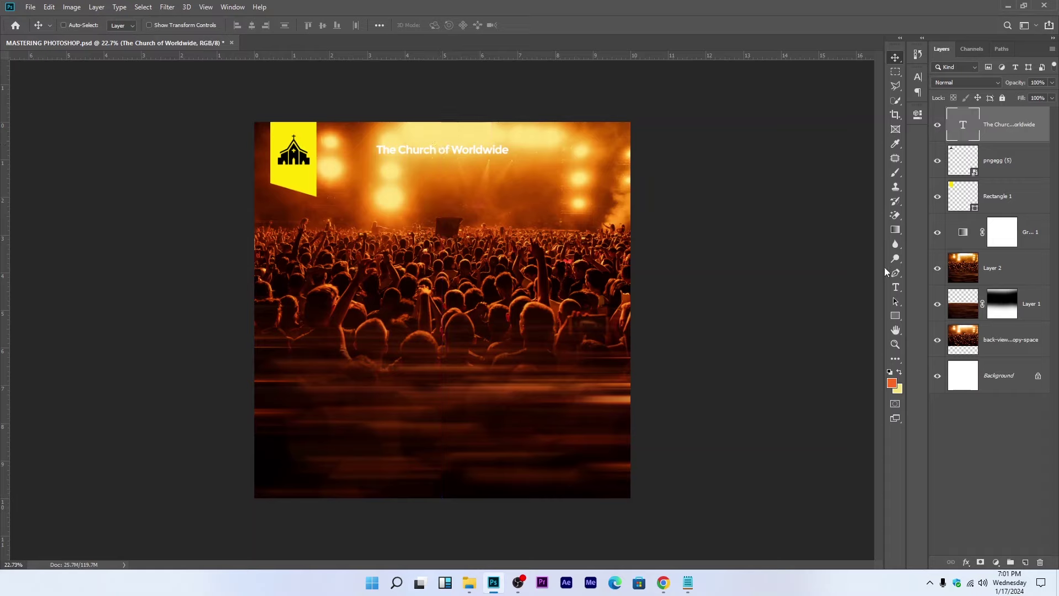
Step: Add a 'Presents' text line below the title and enlarge it
{"action": "left_click", "coordinate": [895, 288]}
{"action": "left_click", "coordinate": [466, 204]}
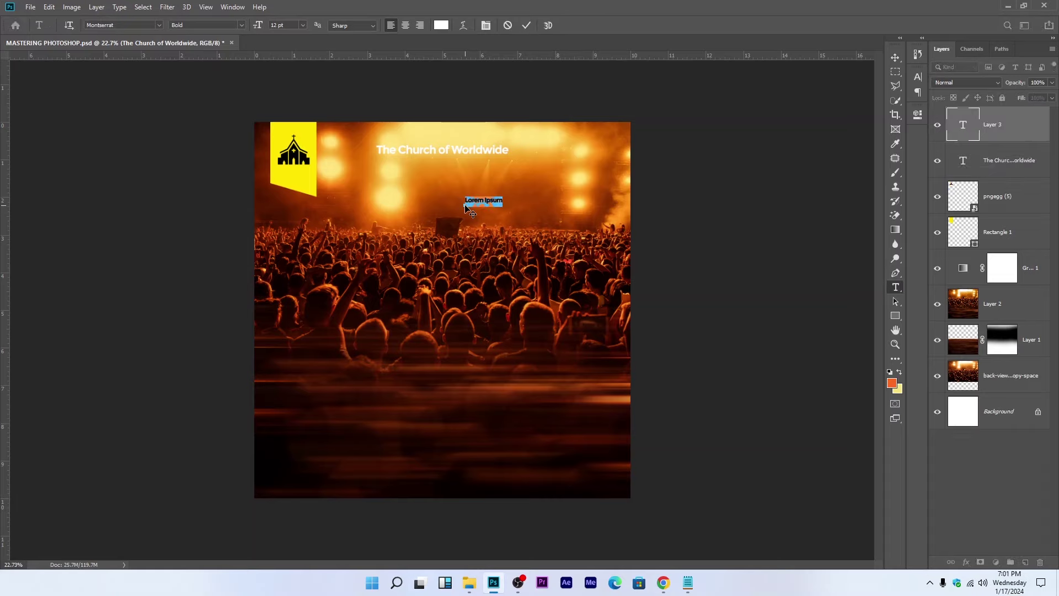
{"action": "type", "text": "Pre"}
{"action": "key", "text": "BackSpace"}
{"action": "key", "text": "BackSpace"}
{"action": "key", "text": "BackSpace"}
{"action": "key", "text": "BackSpace"}
{"action": "type", "text": "Presents"}
{"action": "key", "text": "ctrl+Return"}
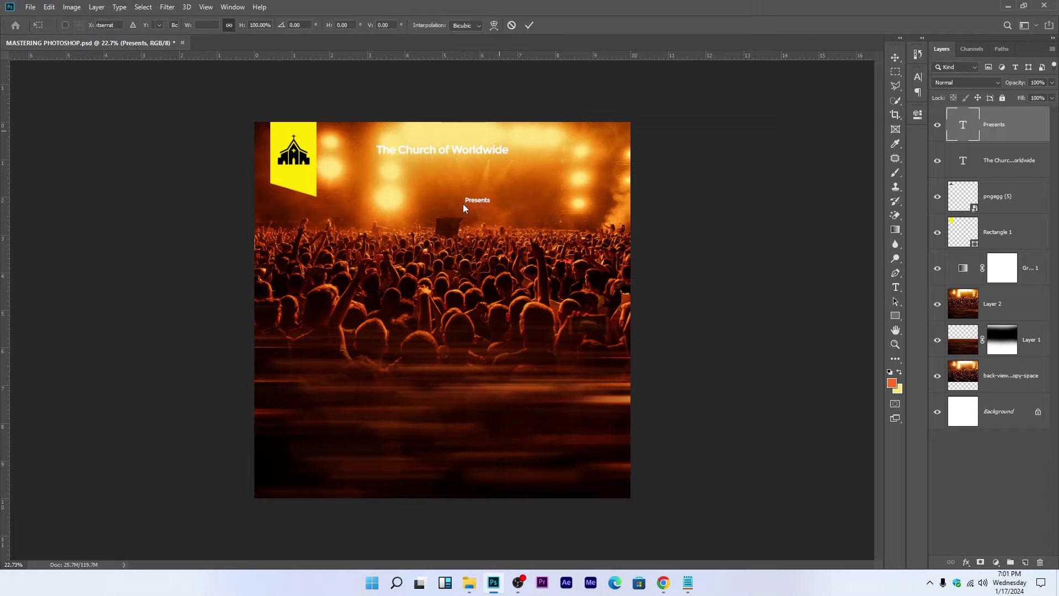
{"action": "left_click_drag", "start_coordinate": [464, 197], "coordinate": [439, 172]}
{"action": "key", "text": "Return"}
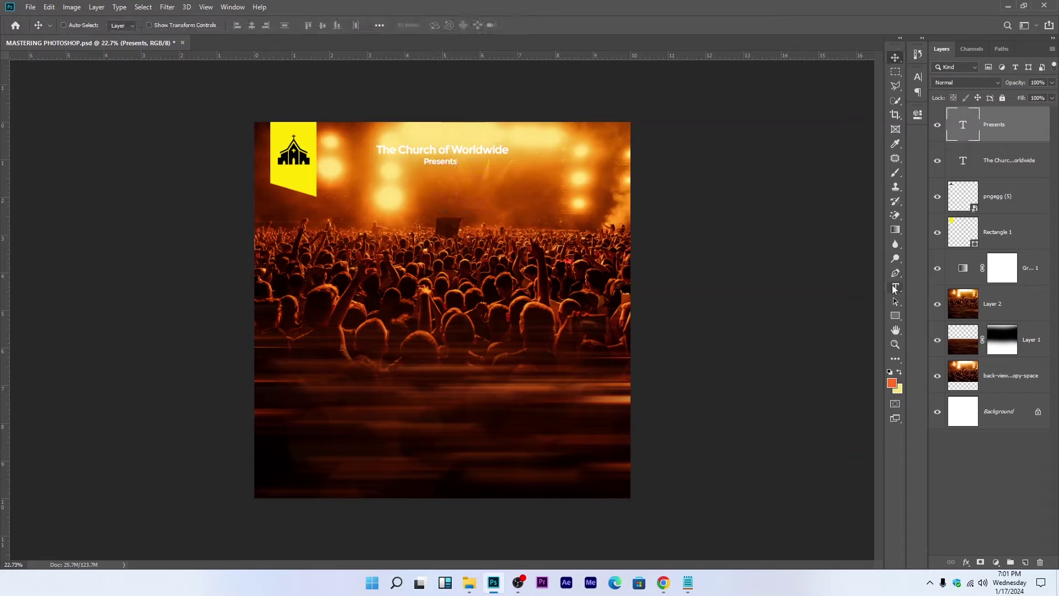
Step: Scale the Presents text up further
{"action": "left_click", "coordinate": [895, 287]}
{"action": "scroll", "coordinate": [433, 154], "scroll_direction": "up", "scroll_amount": 2}
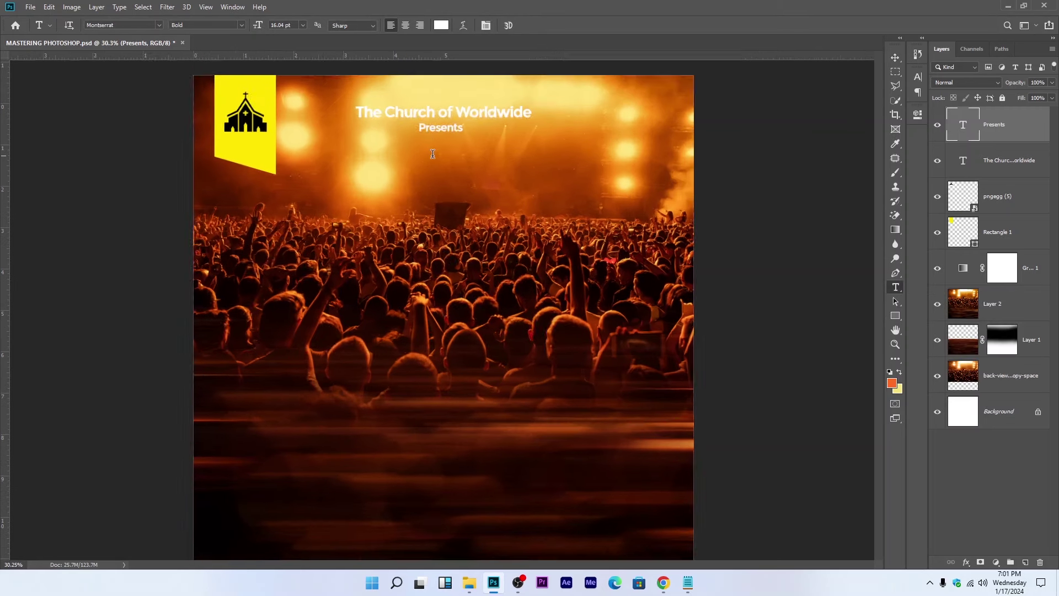
{"action": "scroll", "coordinate": [434, 154], "scroll_direction": "up", "scroll_amount": 1}
{"action": "key", "text": "ctrl+t"}
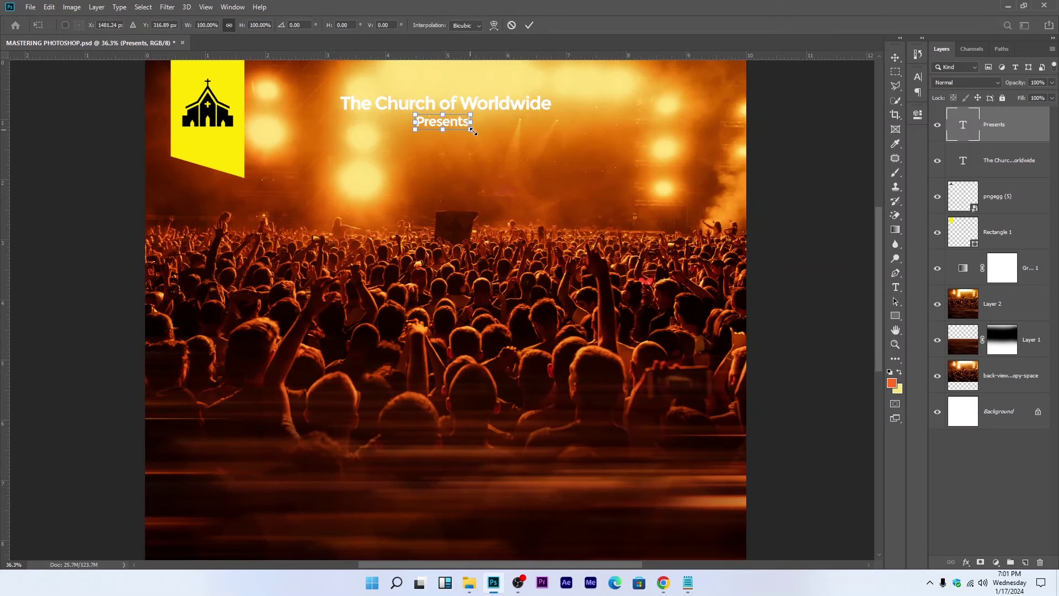
{"action": "left_click_drag", "start_coordinate": [473, 132], "coordinate": [502, 112]}
{"action": "key", "text": "Return"}
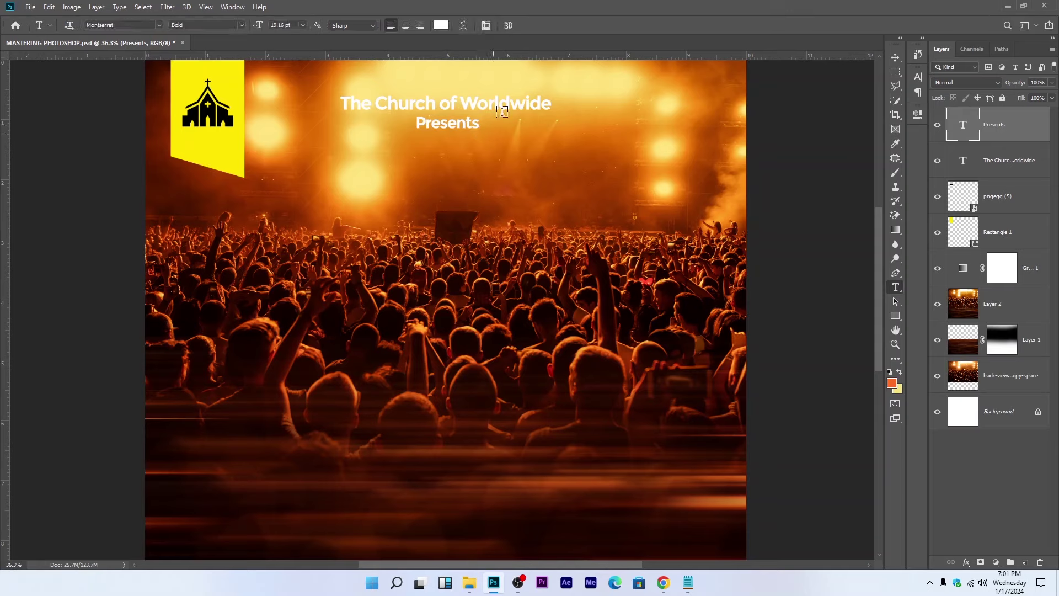
Step: Centre Presents horizontally under the title with Align Horizontal Centers
{"action": "left_click", "coordinate": [896, 58]}
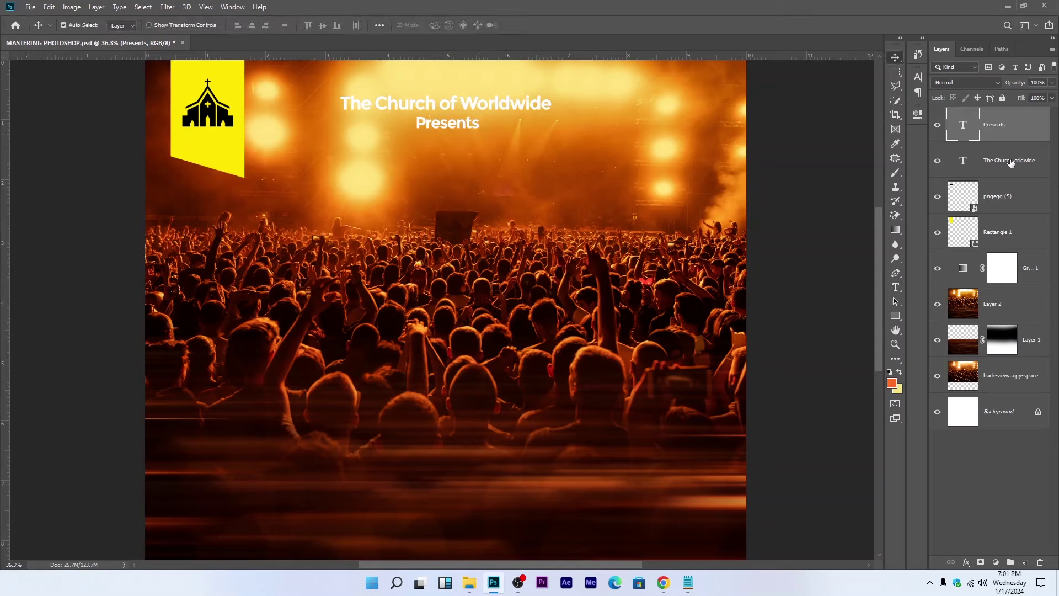
{"action": "left_click", "coordinate": [1010, 161], "text": "shift"}
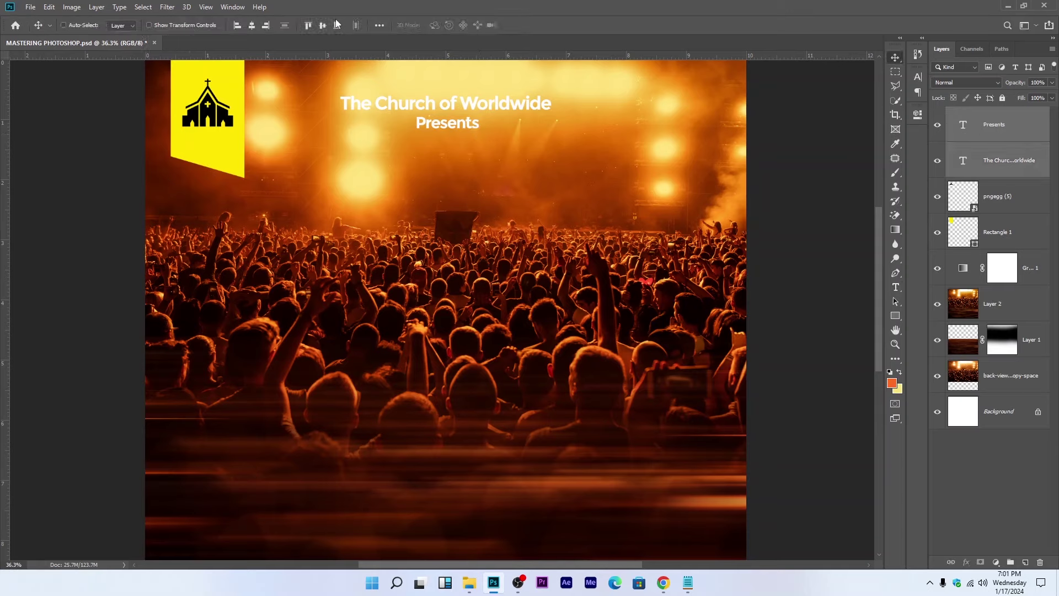
{"action": "left_click", "coordinate": [238, 26]}
{"action": "left_click", "coordinate": [252, 26]}
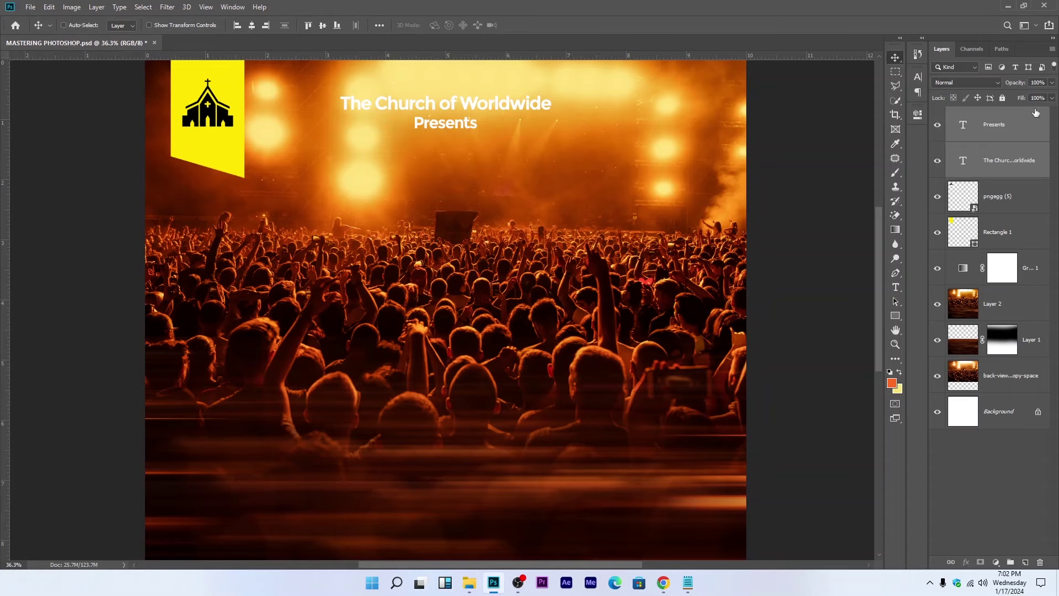
{"action": "left_click", "coordinate": [1004, 126]}
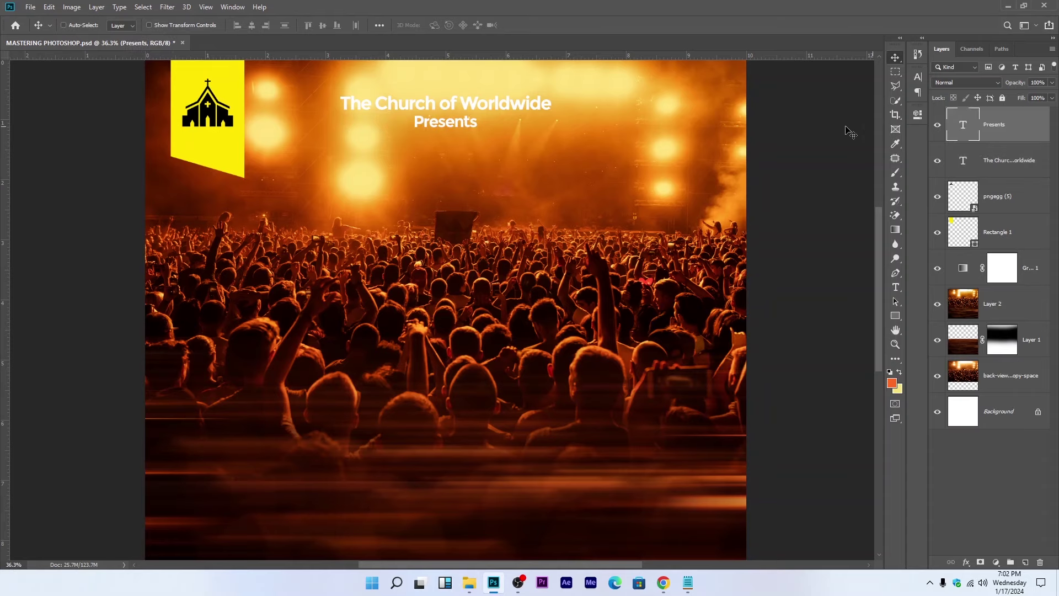
{"action": "scroll", "coordinate": [457, 122], "scroll_direction": "down", "scroll_amount": 3}
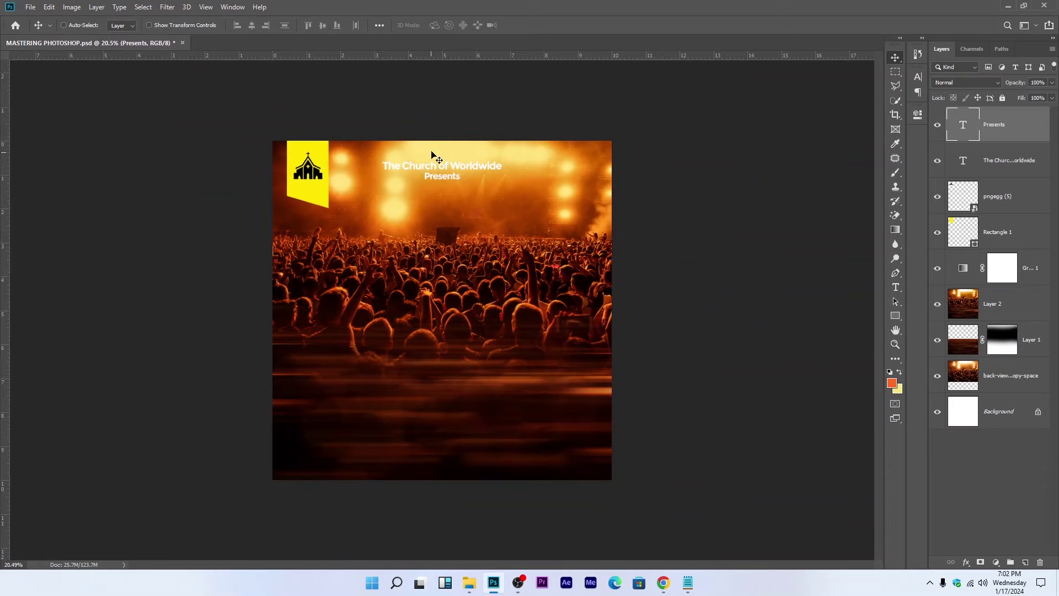
Step: Stretch the title text to 126% taller and save the document
{"action": "left_click", "coordinate": [1000, 172]}
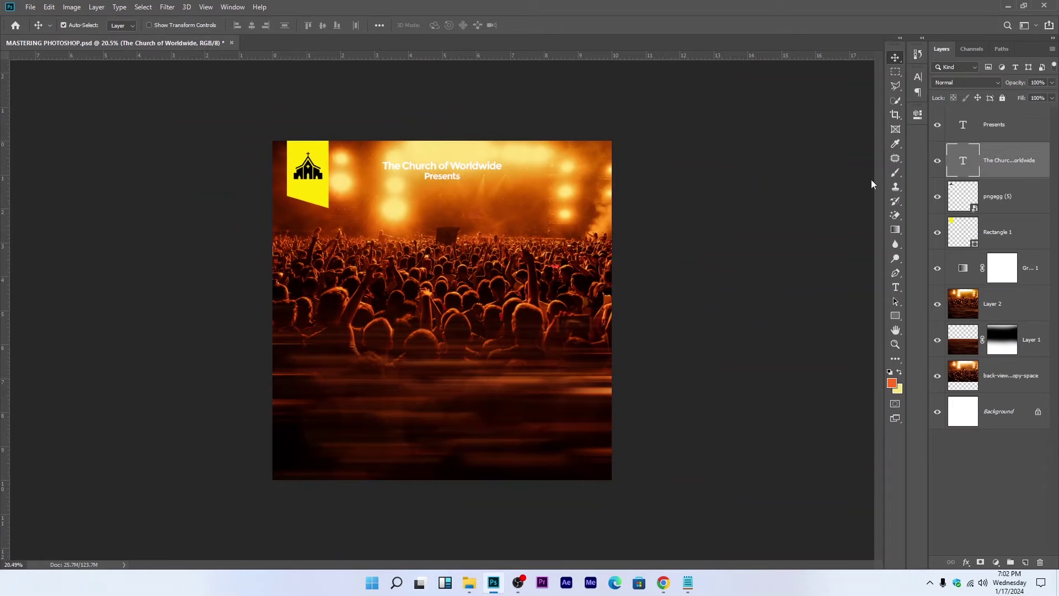
{"action": "key", "text": "ctrl+t"}
{"action": "scroll", "coordinate": [444, 145], "scroll_direction": "up", "scroll_amount": 1}
{"action": "left_click_drag", "start_coordinate": [440, 140], "coordinate": [437, 140]}
{"action": "key", "text": "Return"}
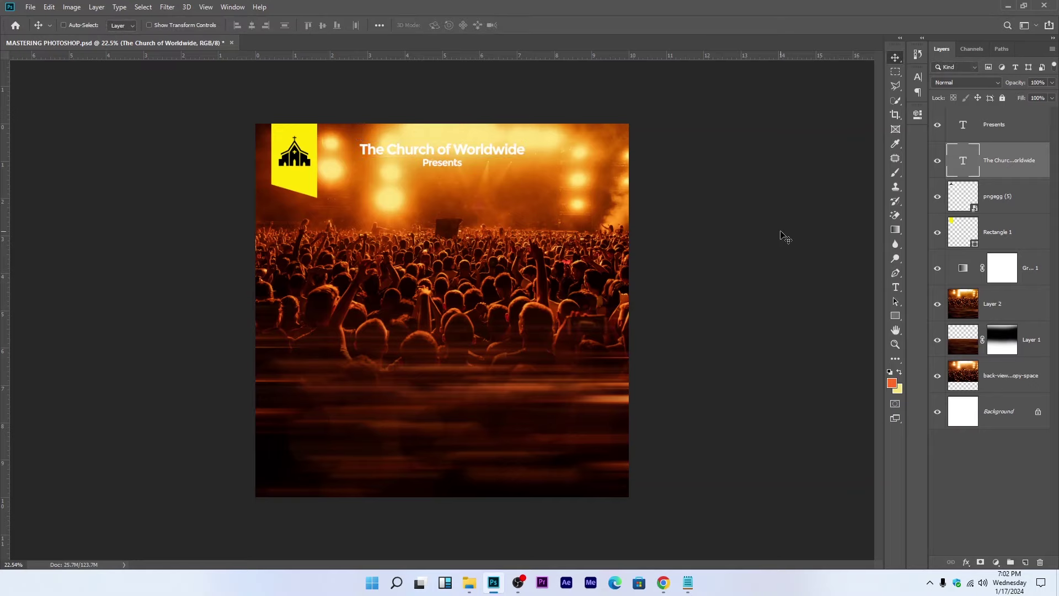
{"action": "left_click", "coordinate": [993, 138], "text": "shift"}
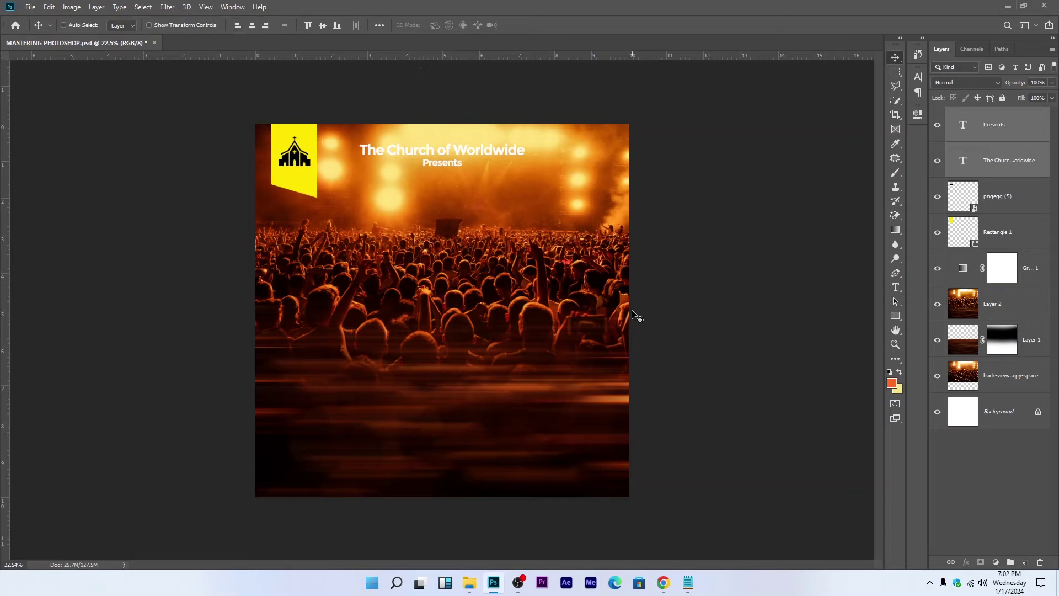
{"action": "key", "text": "ctrl"}
{"action": "key", "text": "ctrl+s"}
Step: Group the title and Presents layers as 'header'
{"action": "key", "text": "ctrl+g"}
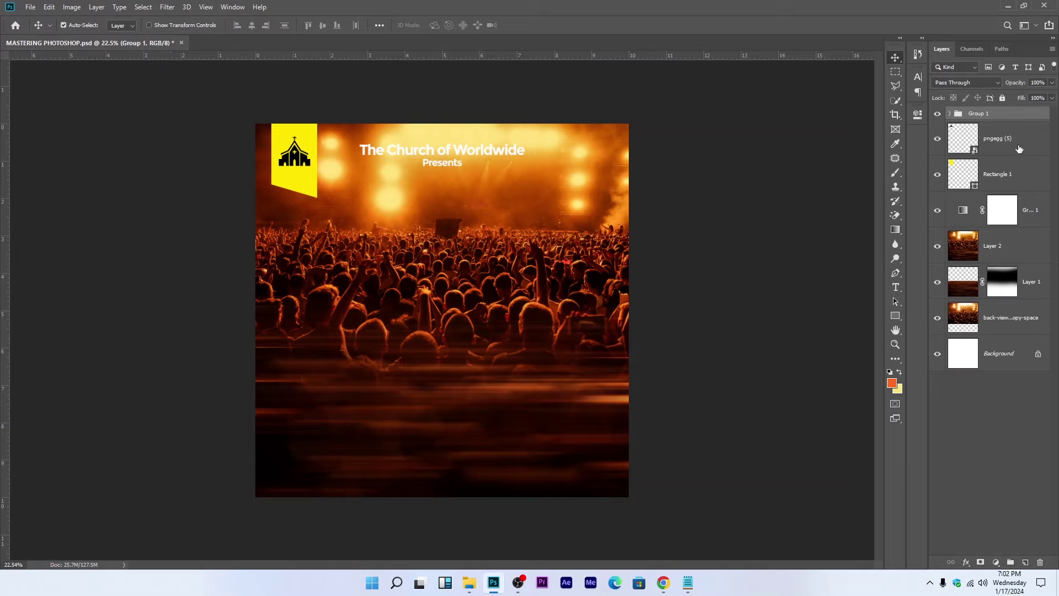
{"action": "double_click", "coordinate": [977, 114]}
{"action": "type", "text": "H"}
{"action": "key", "text": "Return"}
Step: Group the church logo and yellow Rectangle 1 as 'logo'
{"action": "left_click", "coordinate": [1000, 142]}
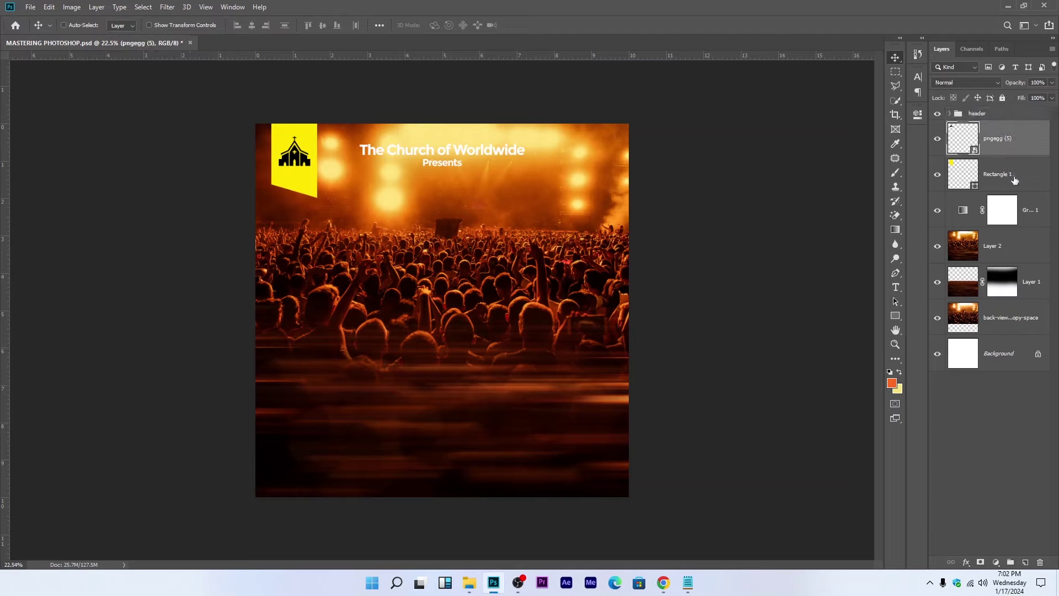
{"action": "left_click", "coordinate": [1014, 176], "text": "shift"}
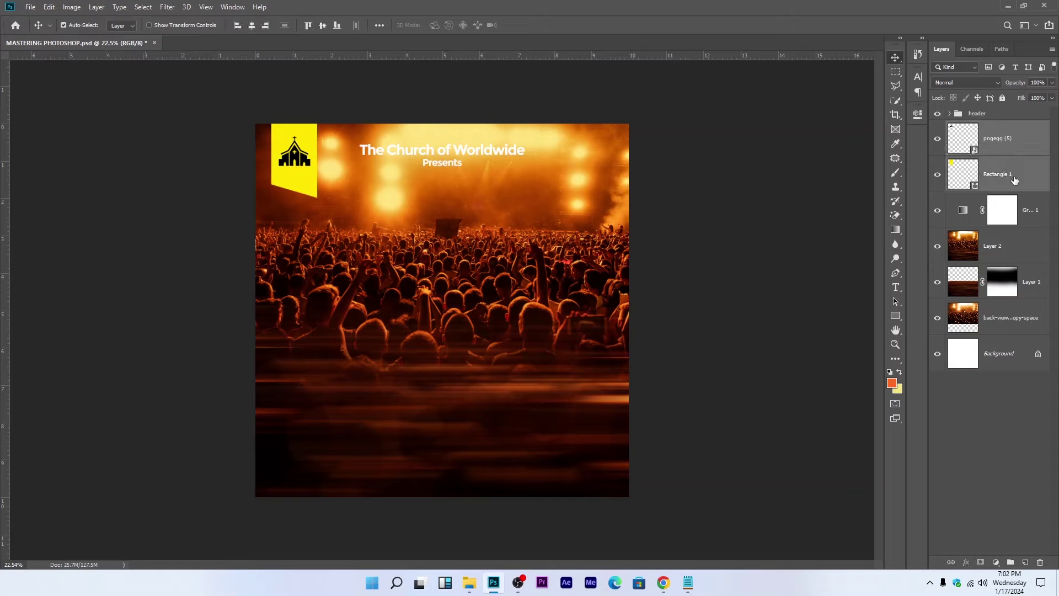
{"action": "key", "text": "ctrl+g"}
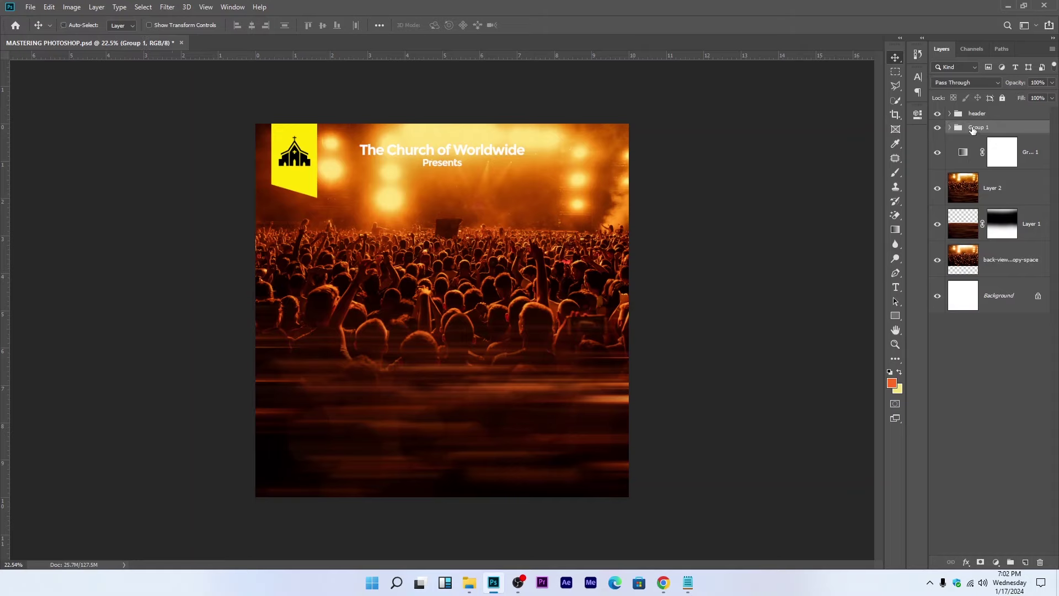
{"action": "double_click", "coordinate": [974, 128]}
{"action": "type", "text": "logo"}
{"action": "key", "text": "Return"}
Step: Group Gradient Map 1 and the photo layers as 'background' and save
{"action": "left_click", "coordinate": [1030, 155]}
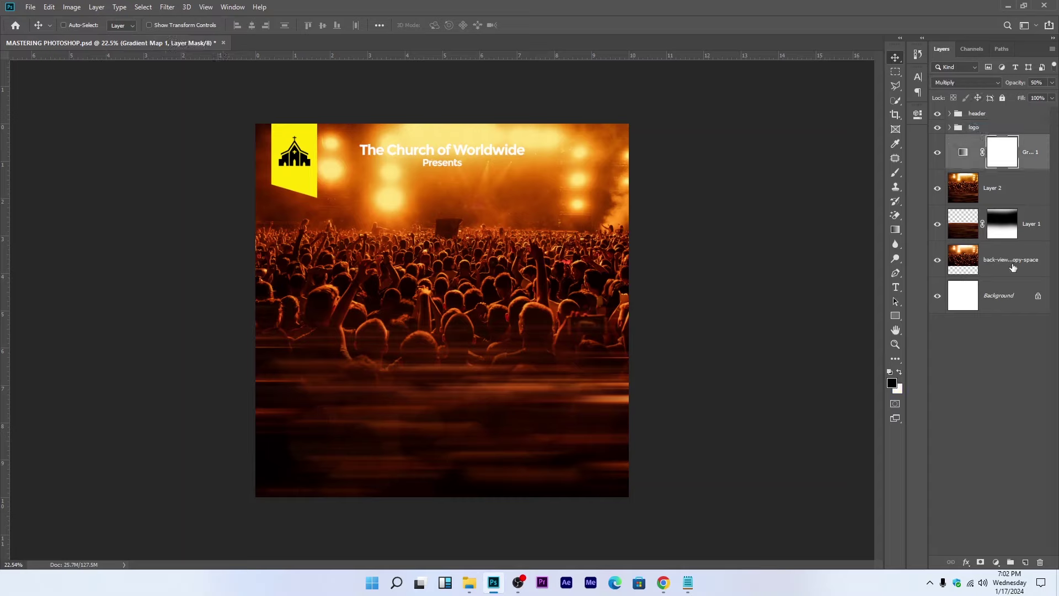
{"action": "left_click", "coordinate": [1015, 261], "text": "shift"}
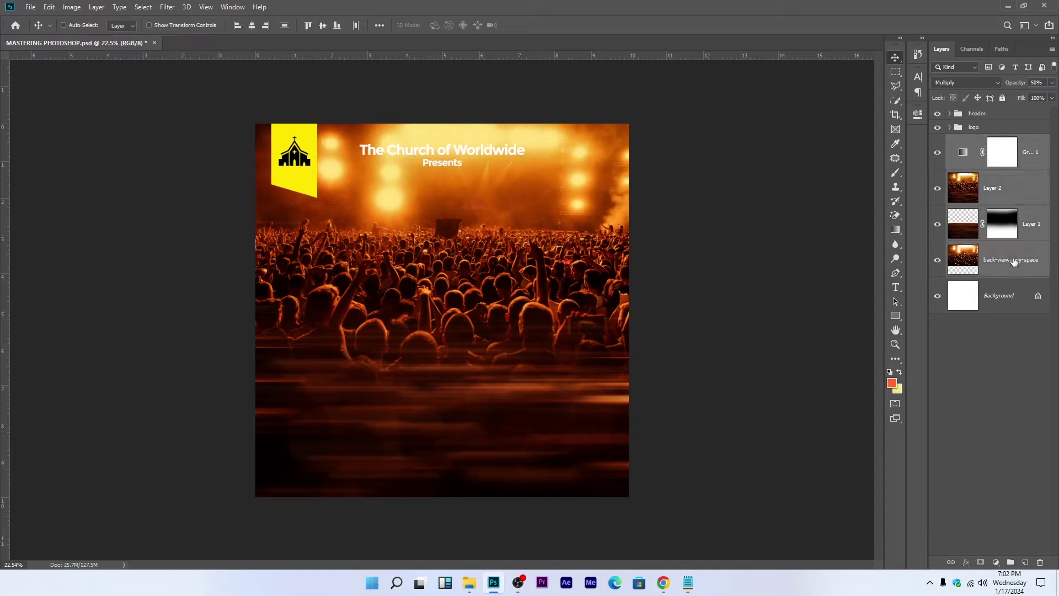
{"action": "key", "text": "ctrl"}
{"action": "key", "text": "ctrl+g"}
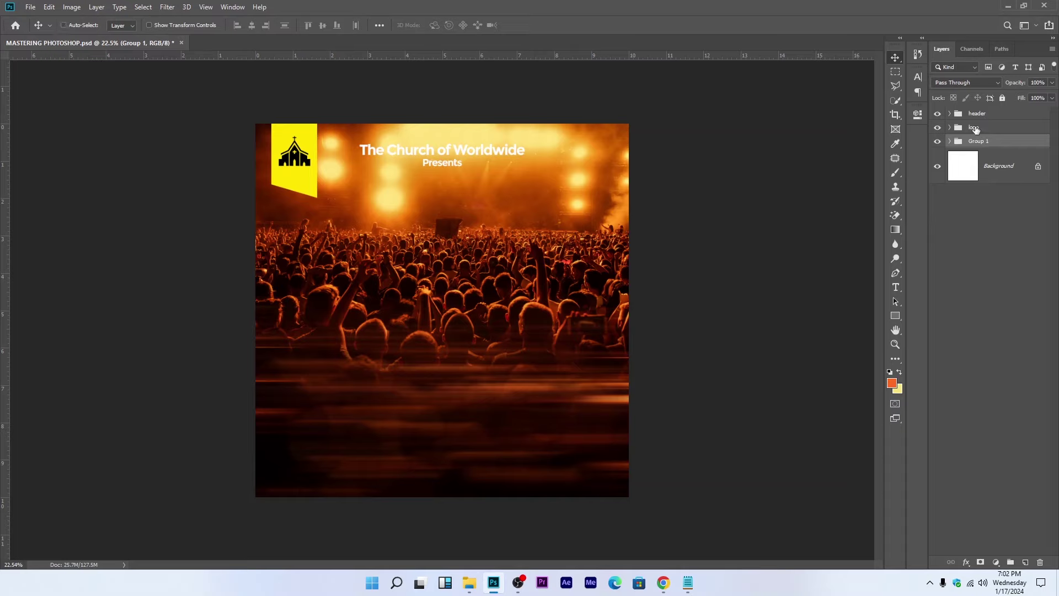
{"action": "double_click", "coordinate": [977, 142]}
{"action": "type", "text": "background"}
{"action": "key", "text": "Return"}
{"action": "key", "text": "ctrl+s"}
{"action": "left_click", "coordinate": [989, 114]}
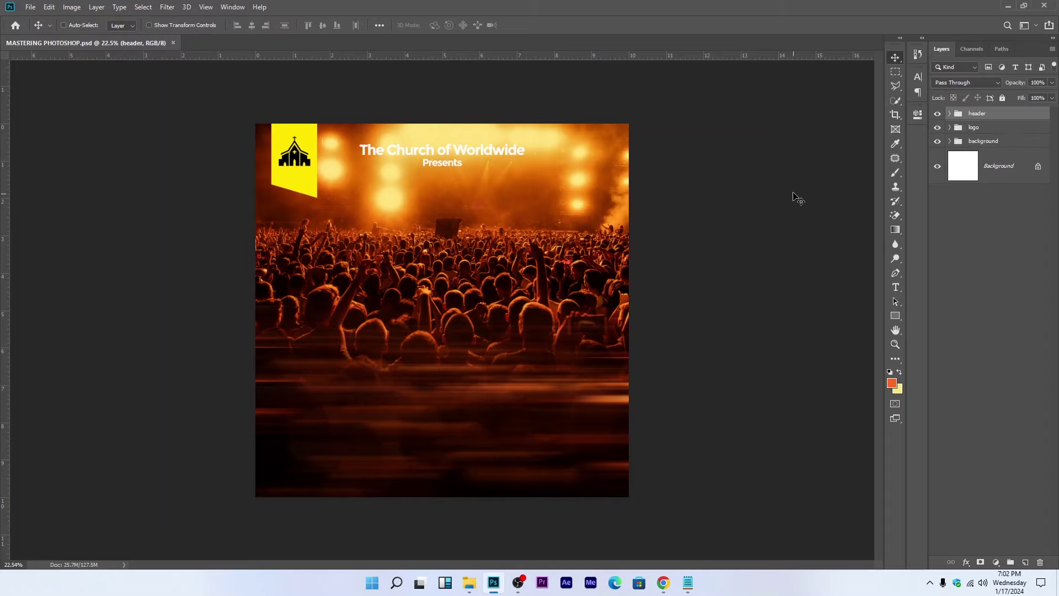
Step: Add a white '3' under Presents and scale it up large
{"action": "left_click", "coordinate": [897, 288]}
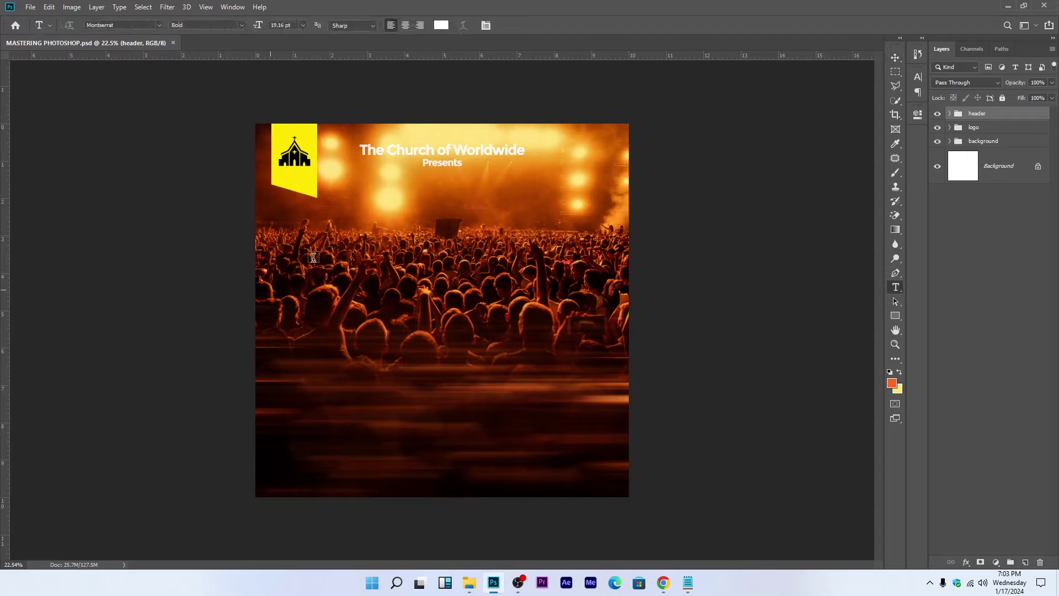
{"action": "left_click", "coordinate": [390, 199]}
{"action": "type", "text": "3"}
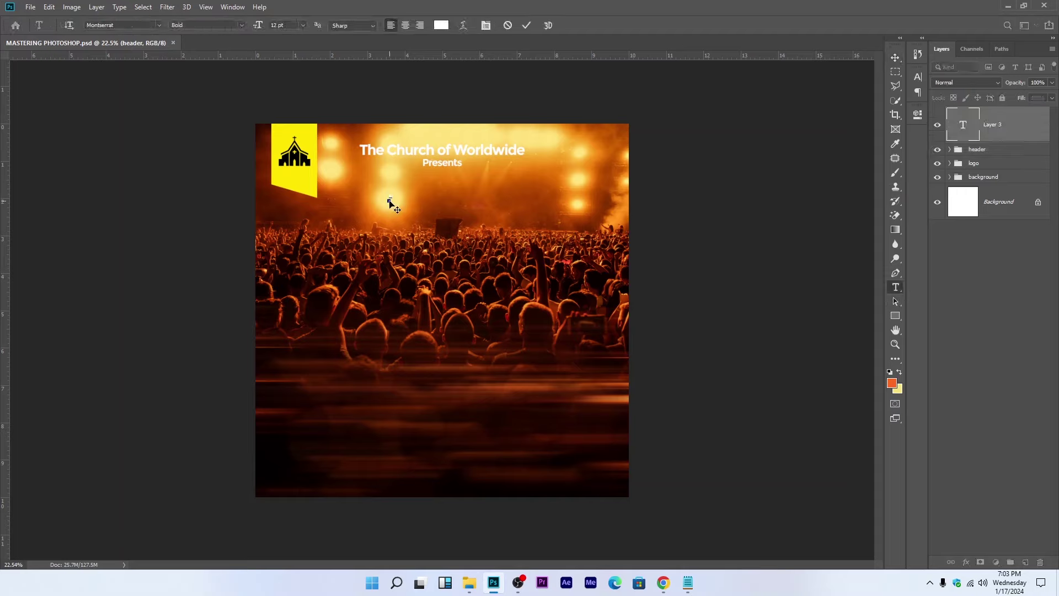
{"action": "left_click", "coordinate": [527, 26]}
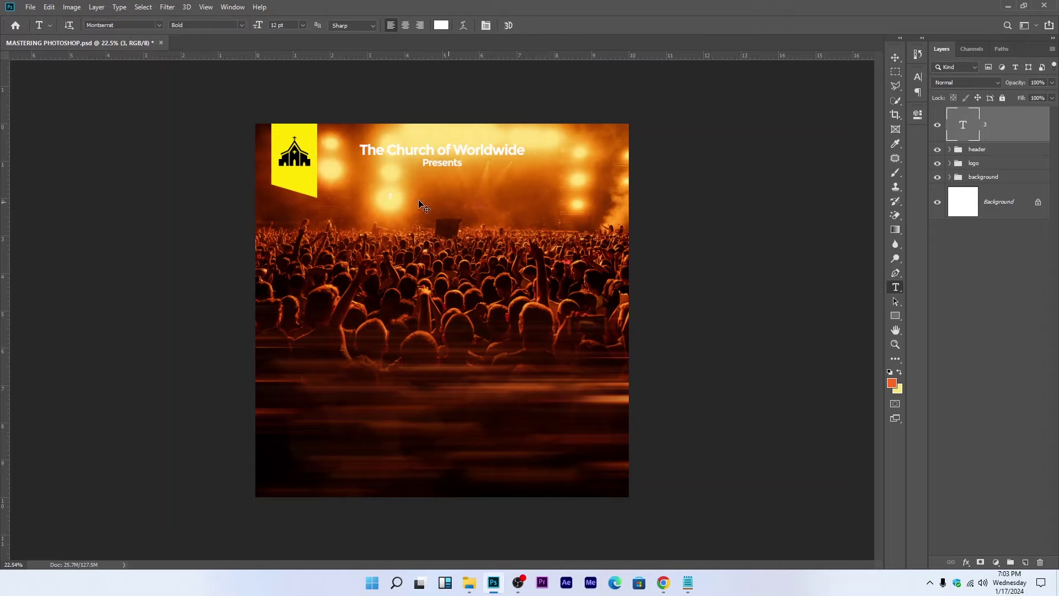
{"action": "key", "text": "ctrl+t"}
{"action": "left_click_drag", "start_coordinate": [392, 199], "coordinate": [434, 271]}
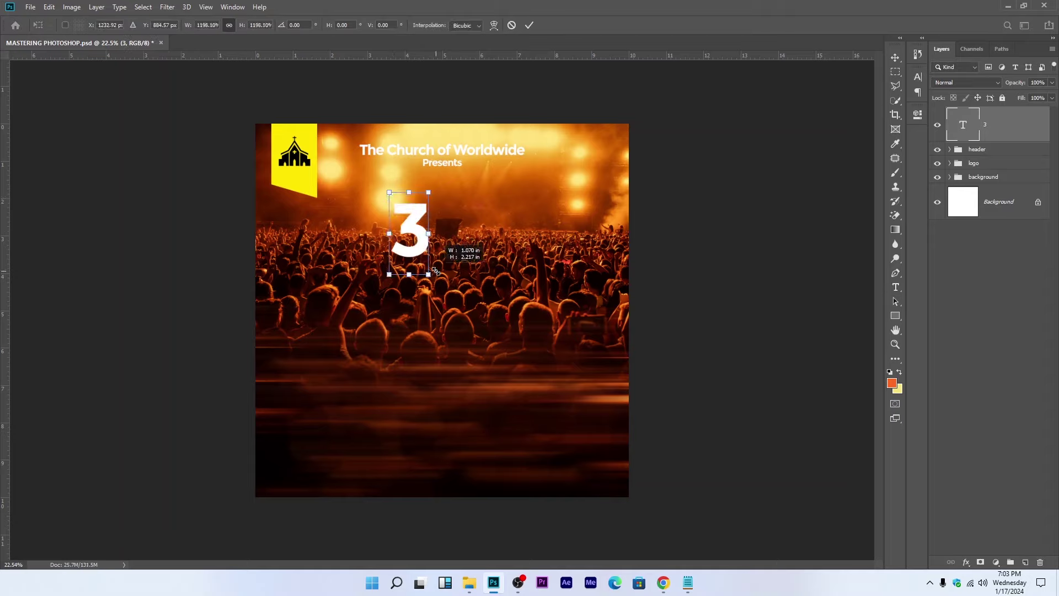
{"action": "key", "text": "t"}
Step: Add the word 'days' beside the 3 and enlarge it to about 283%
{"action": "left_click", "coordinate": [455, 220]}
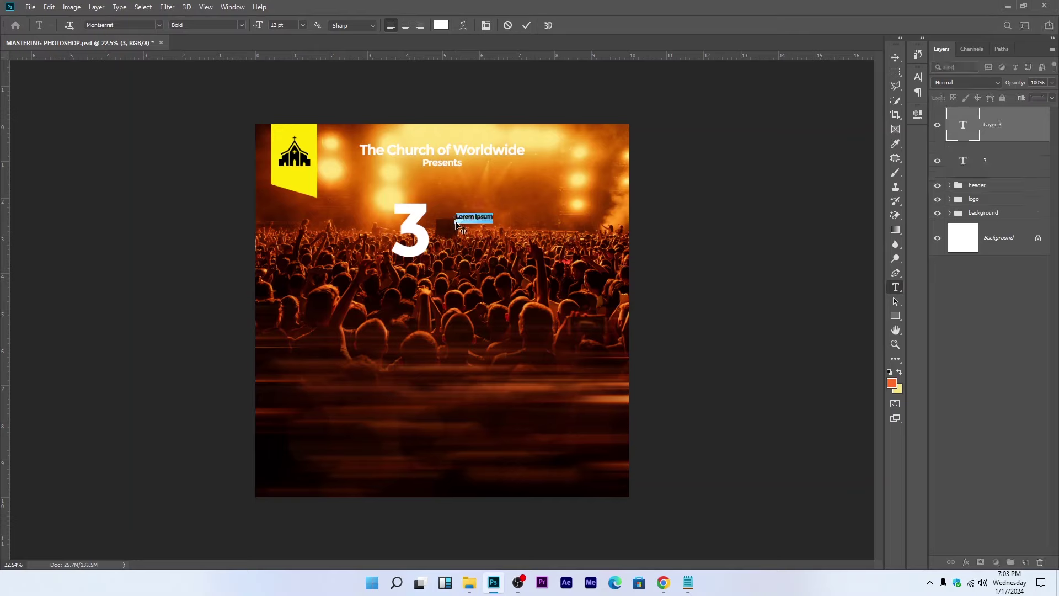
{"action": "type", "text": "days"}
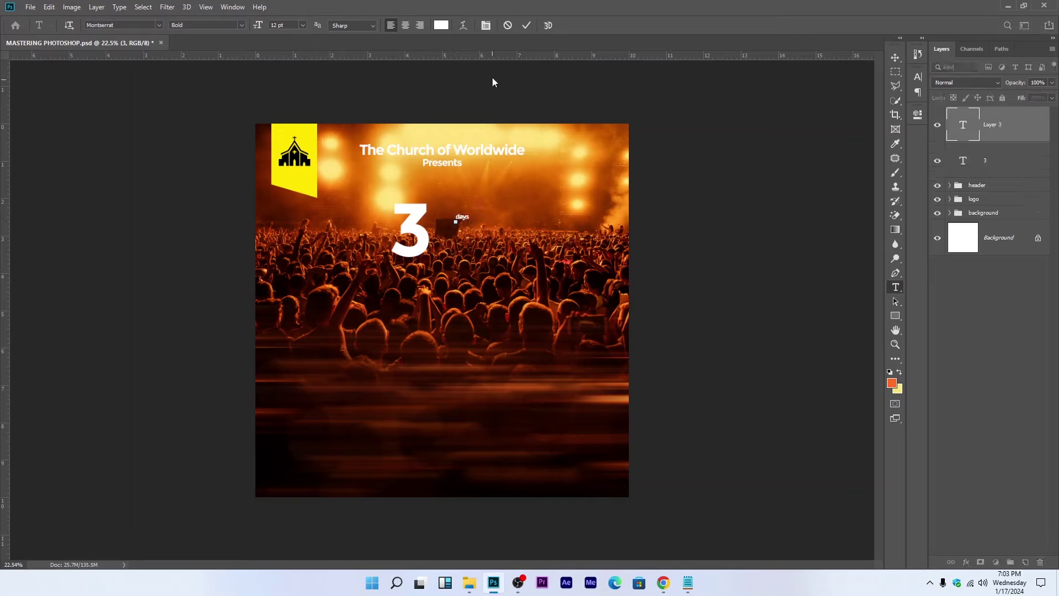
{"action": "left_click", "coordinate": [526, 25]}
{"action": "key", "text": "ctrl+t"}
{"action": "left_click_drag", "start_coordinate": [456, 214], "coordinate": [430, 186]}
{"action": "key", "text": "Return"}
Step: Move 'days' down and right, enlarge it about 144%, and nudge it left
{"action": "key", "text": "ctrl+0"}
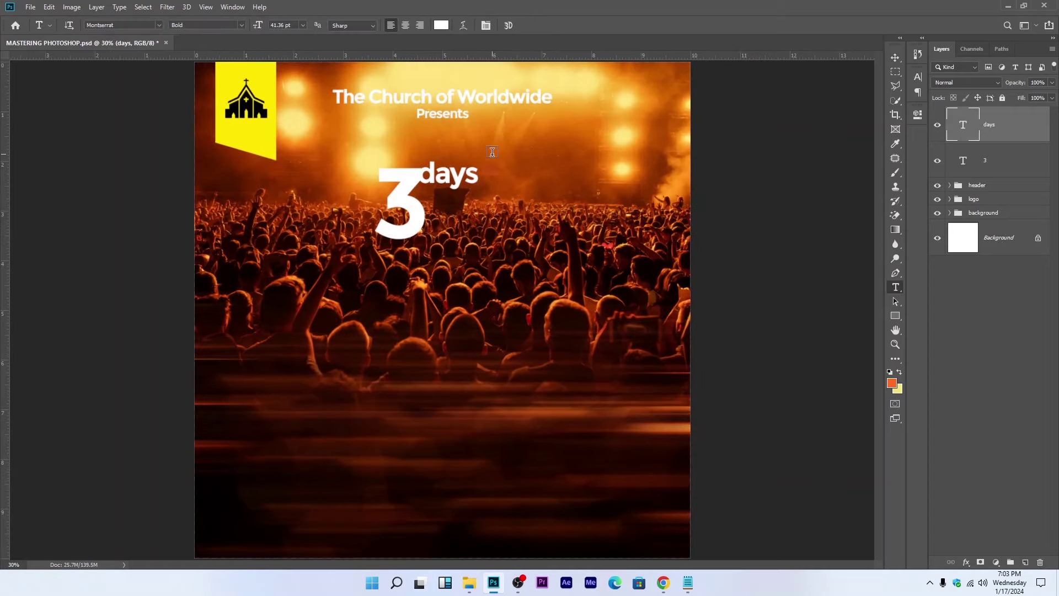
{"action": "left_click", "coordinate": [895, 57]}
{"action": "mouse_move", "coordinate": [392, 153]}
{"action": "left_mouse_down"}
{"action": "mouse_move", "coordinate": [409, 168]}
{"action": "mouse_move", "coordinate": [399, 159]}
{"action": "left_mouse_up"}
{"action": "key", "text": "ctrl+t"}
{"action": "left_click_drag", "start_coordinate": [485, 197], "coordinate": [512, 210]}
{"action": "key", "text": "Return"}
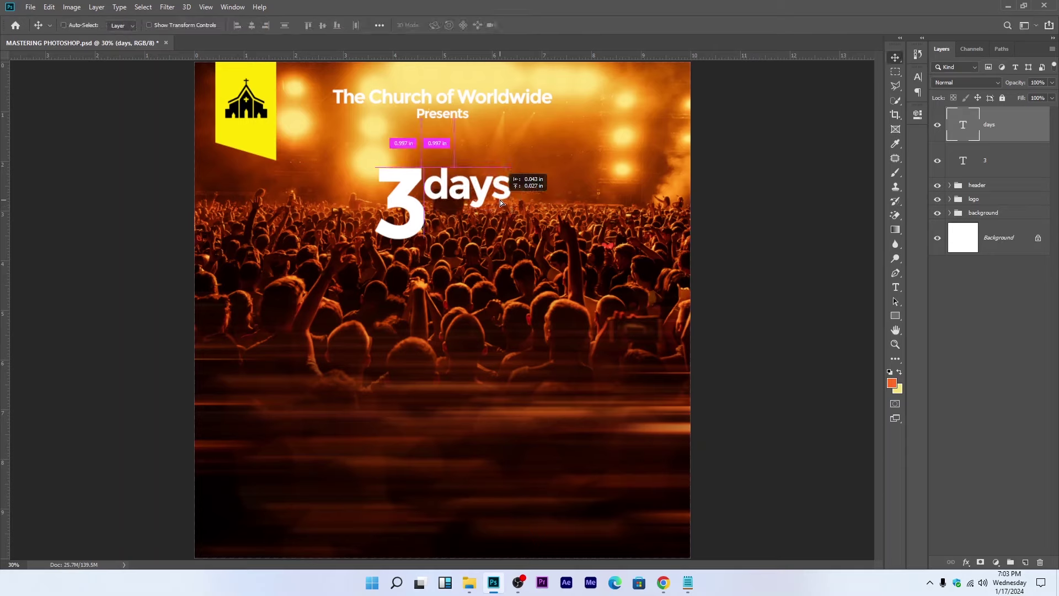
{"action": "key", "text": "Left"}
{"action": "key", "text": "Left"}
{"action": "key", "text": "Left"}
{"action": "key", "text": "Left"}
{"action": "key", "text": "Left"}
{"action": "key", "text": "Left"}
{"action": "key", "text": "Left"}
{"action": "key", "text": "Left"}
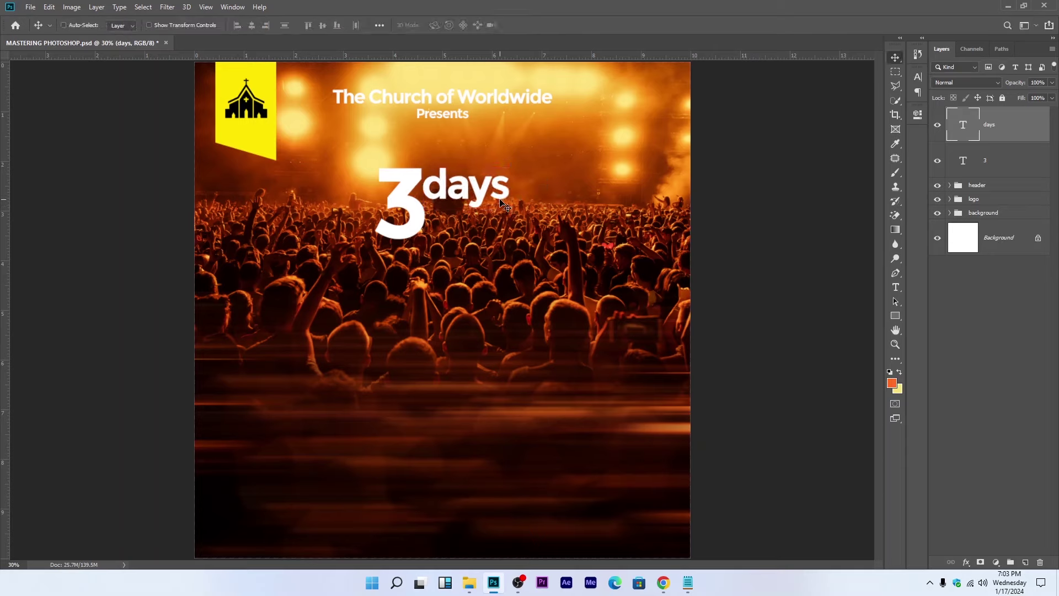
Step: Duplicate 'days' below the original and retype the copy as 'Powerful'
{"action": "key", "text": "ctrl+j"}
{"action": "left_click_drag", "start_coordinate": [466, 232], "coordinate": [469, 235]}
{"action": "key", "text": "t"}
{"action": "left_click", "coordinate": [436, 210]}
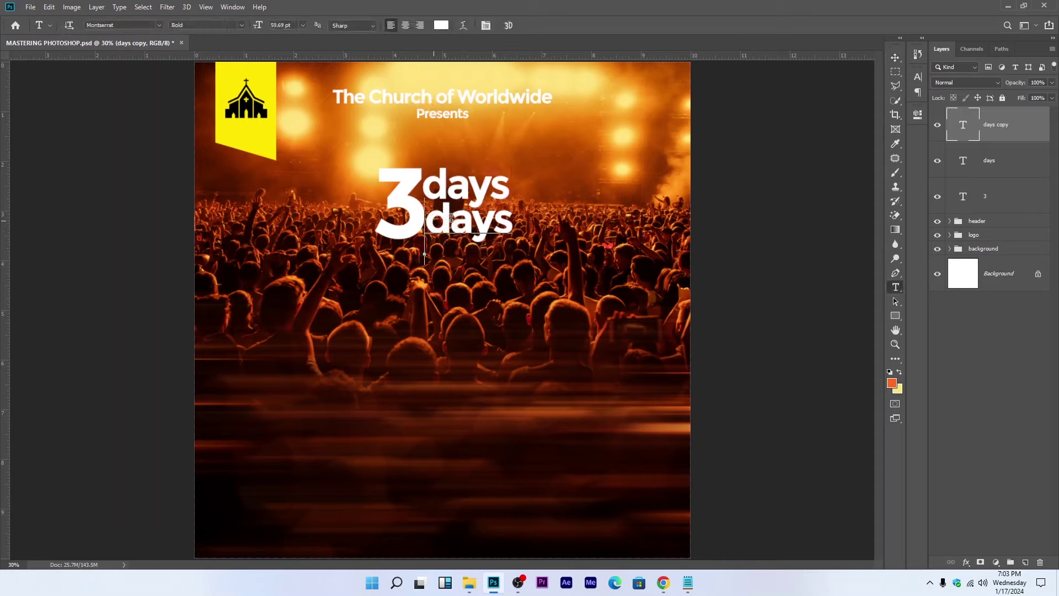
{"action": "key", "text": "ctrl+a"}
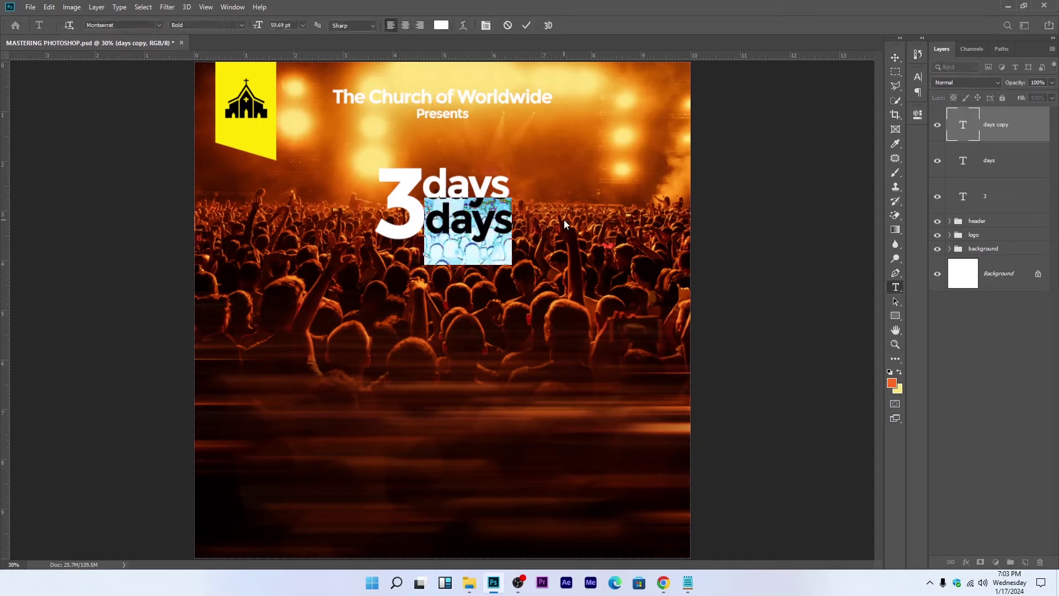
{"action": "type", "text": "Pi"}
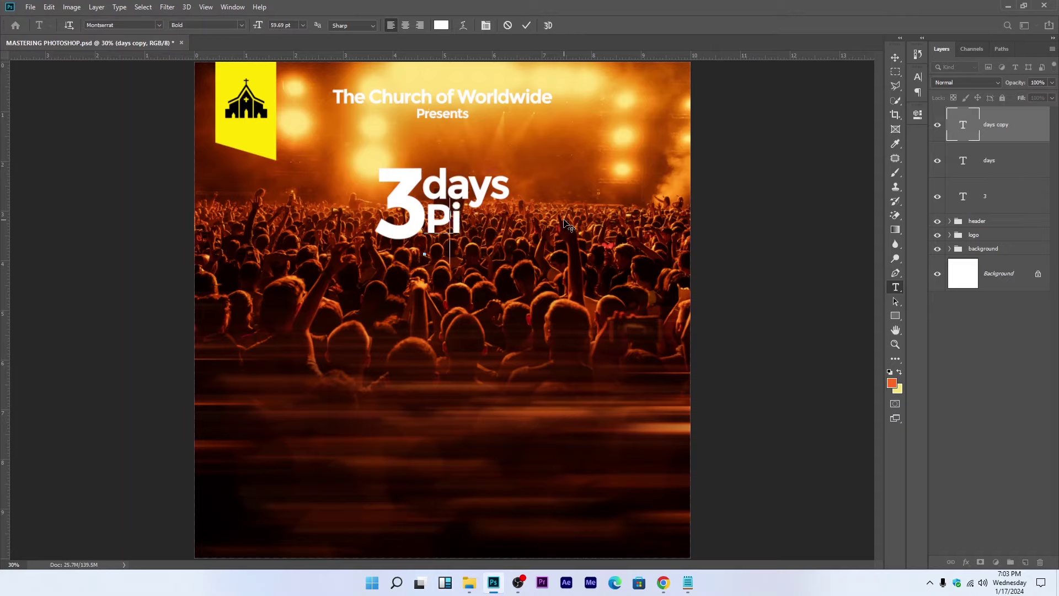
{"action": "key", "text": "BackSpace"}
{"action": "type", "text": "ower"}
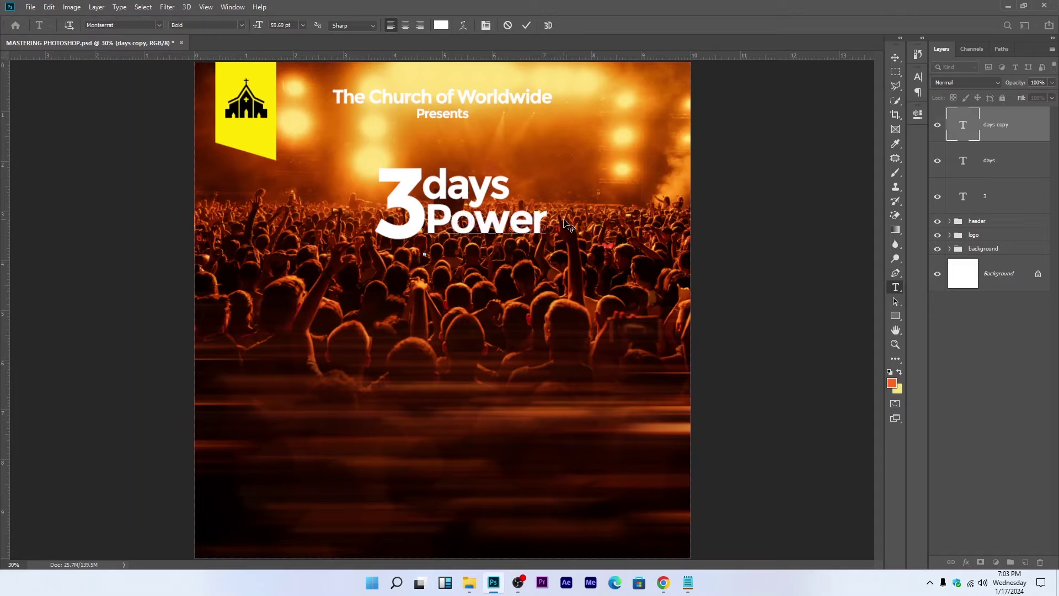
{"action": "type", "text": "ful"}
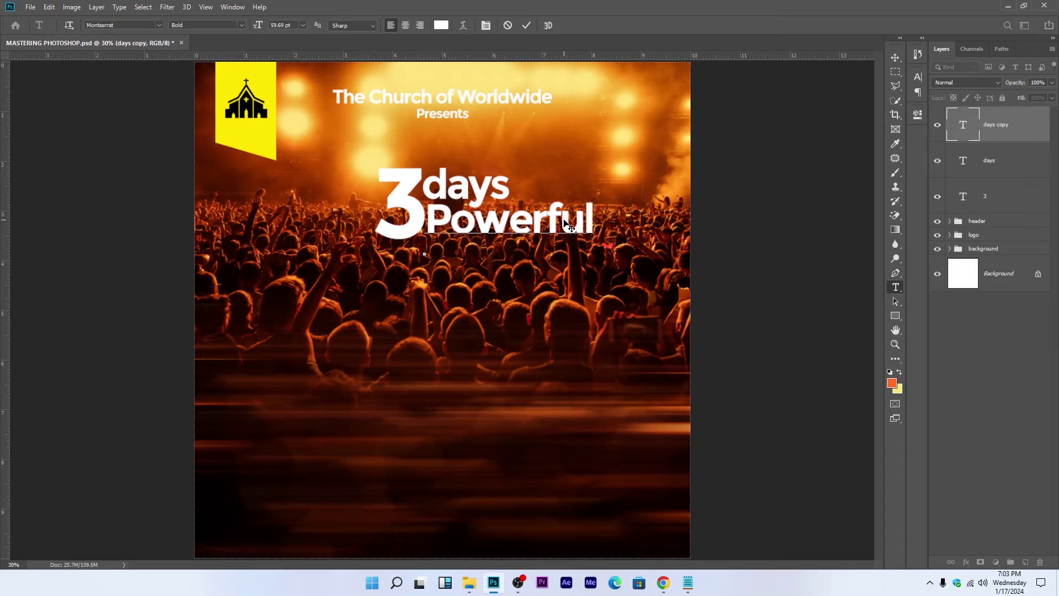
{"action": "left_click", "coordinate": [526, 25]}
Step: Scale 'Powerful' to about 58%, then 105%, and nudge it up a few pixels
{"action": "key", "text": "ctrl+t"}
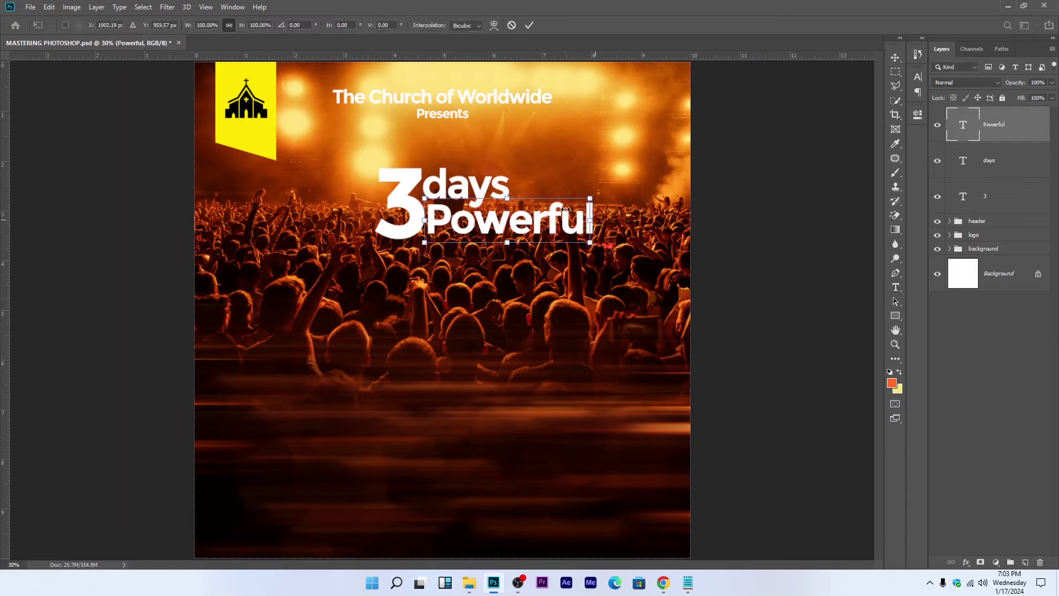
{"action": "left_click_drag", "start_coordinate": [594, 190], "coordinate": [533, 208]}
{"action": "key", "text": "Return"}
{"action": "key", "text": "t"}
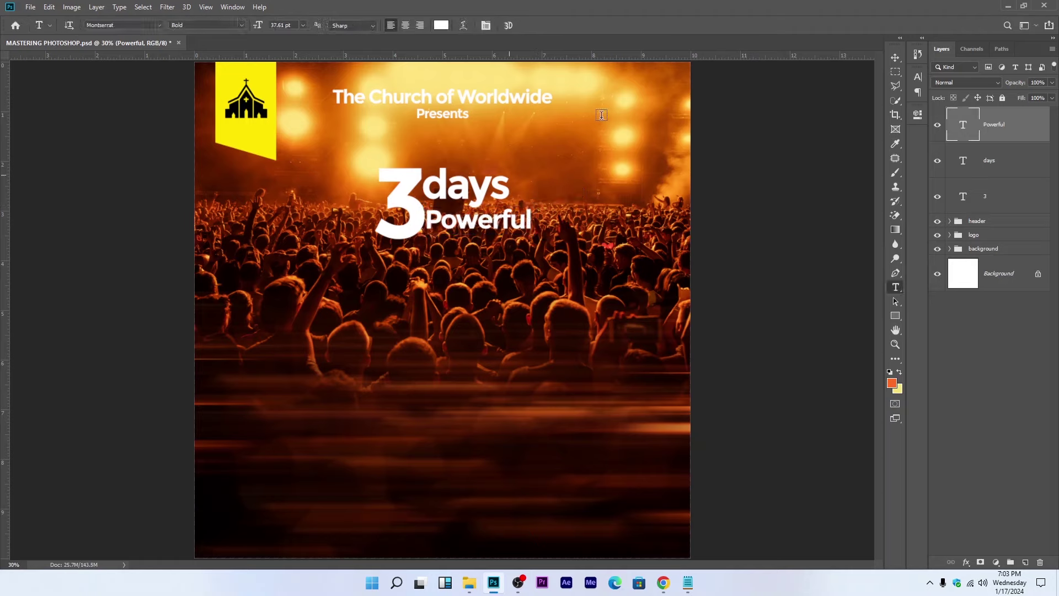
{"action": "key", "text": "ctrl+t"}
{"action": "scroll", "coordinate": [502, 234], "scroll_direction": "up", "scroll_amount": 1}
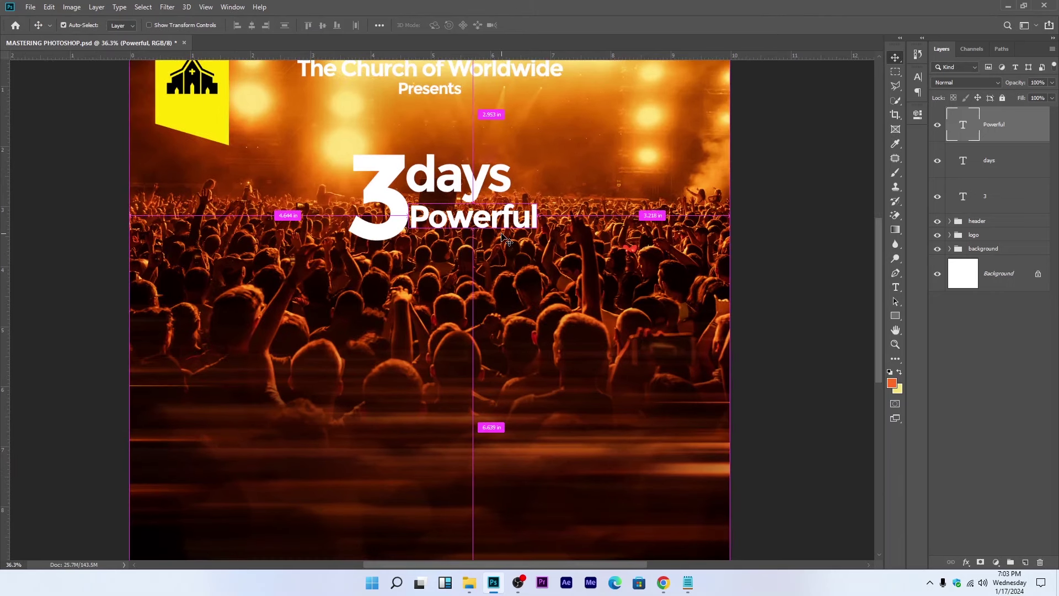
{"action": "left_click_drag", "start_coordinate": [539, 197], "coordinate": [550, 193]}
{"action": "key", "text": "Return"}
{"action": "key", "text": "shift+Up"}
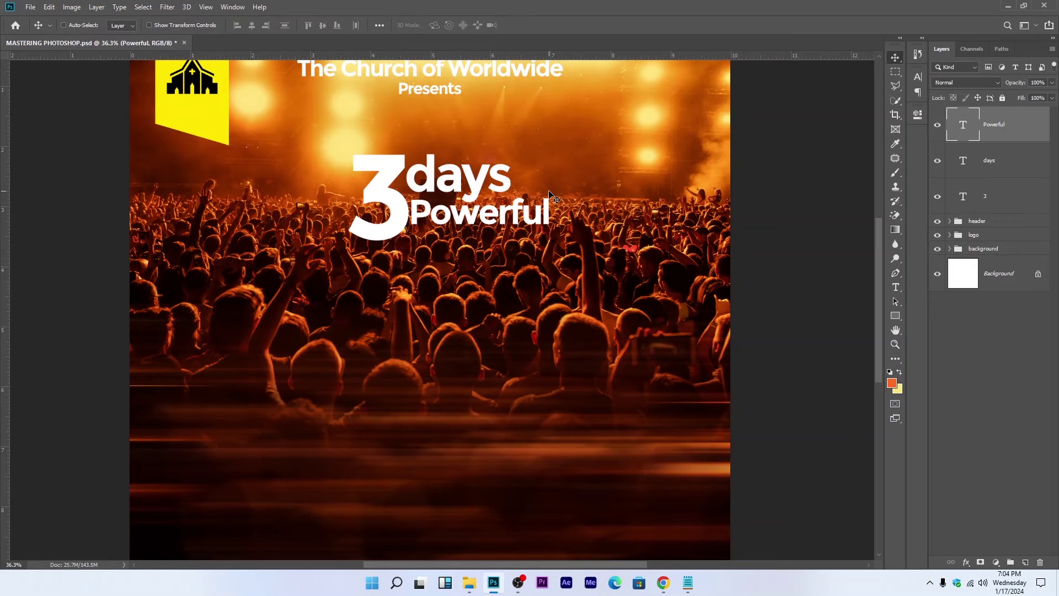
{"action": "key", "text": "Up"}
{"action": "scroll", "coordinate": [550, 194], "scroll_direction": "down", "scroll_amount": 5}
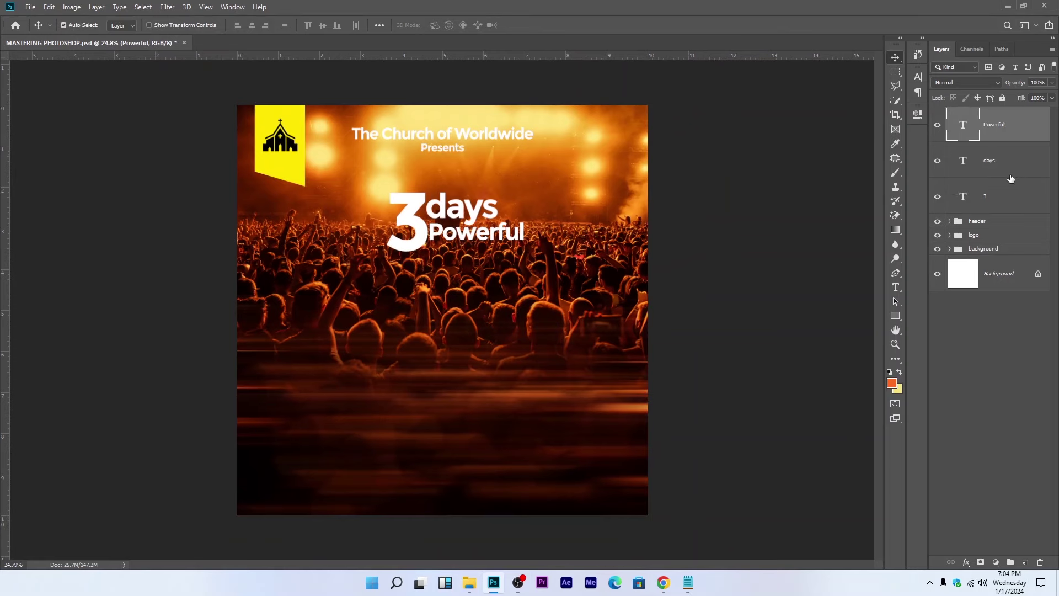
Step: Shrink the large 3 to about 88% and move it slightly right and down
{"action": "left_click", "coordinate": [402, 228]}
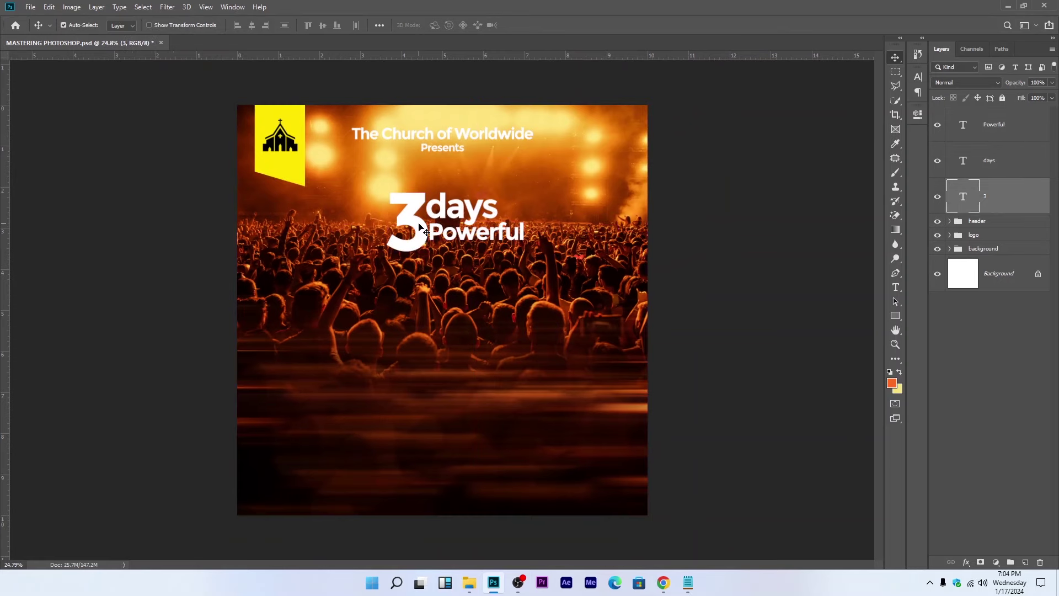
{"action": "key", "text": "ctrl+t"}
{"action": "scroll", "coordinate": [401, 227], "scroll_direction": "up", "scroll_amount": 4}
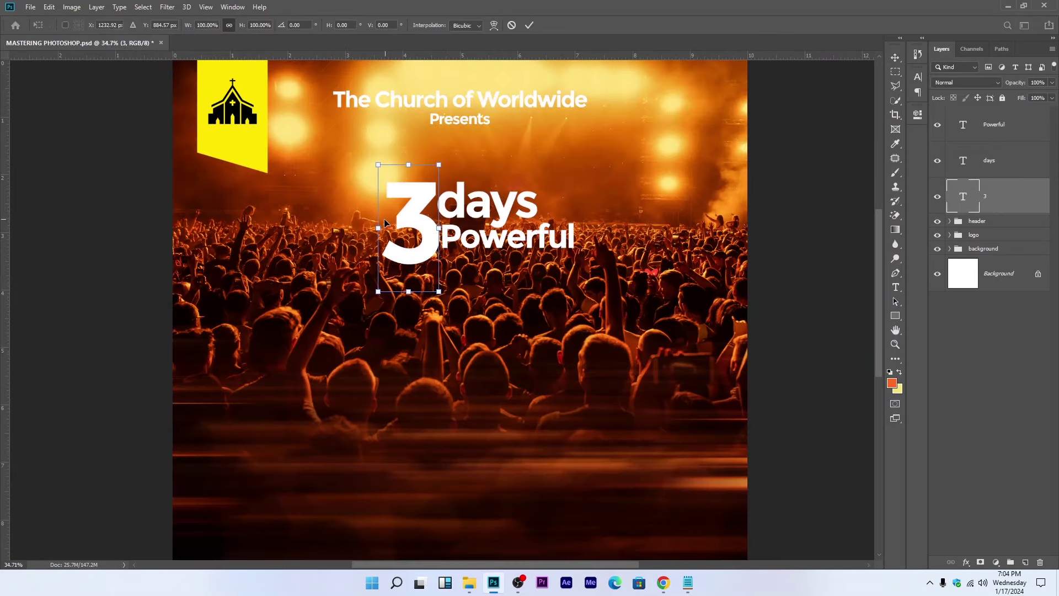
{"action": "left_click_drag", "start_coordinate": [380, 226], "coordinate": [425, 226]}
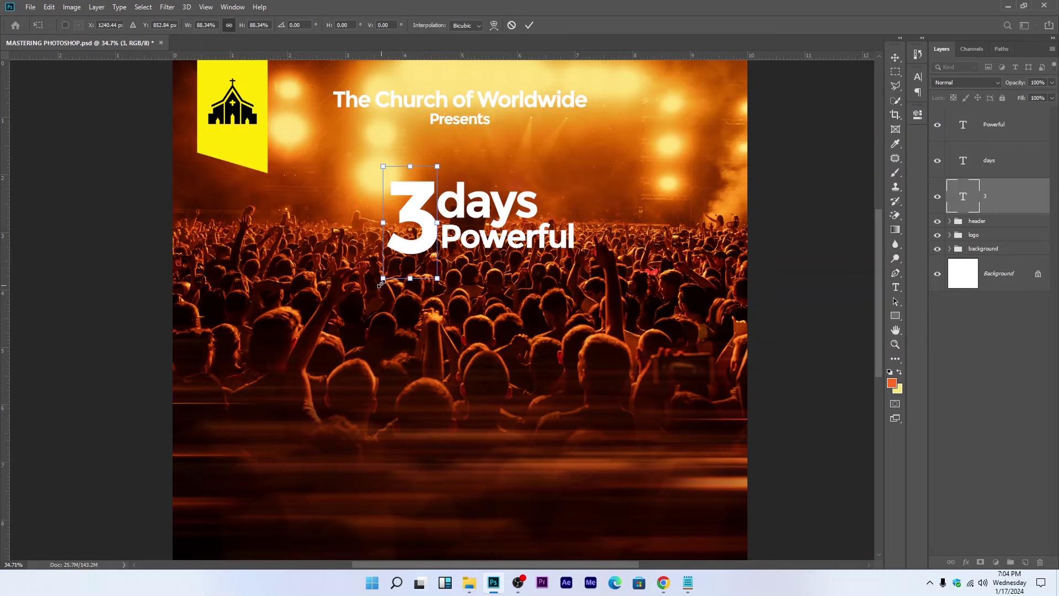
{"action": "key", "text": "Return"}
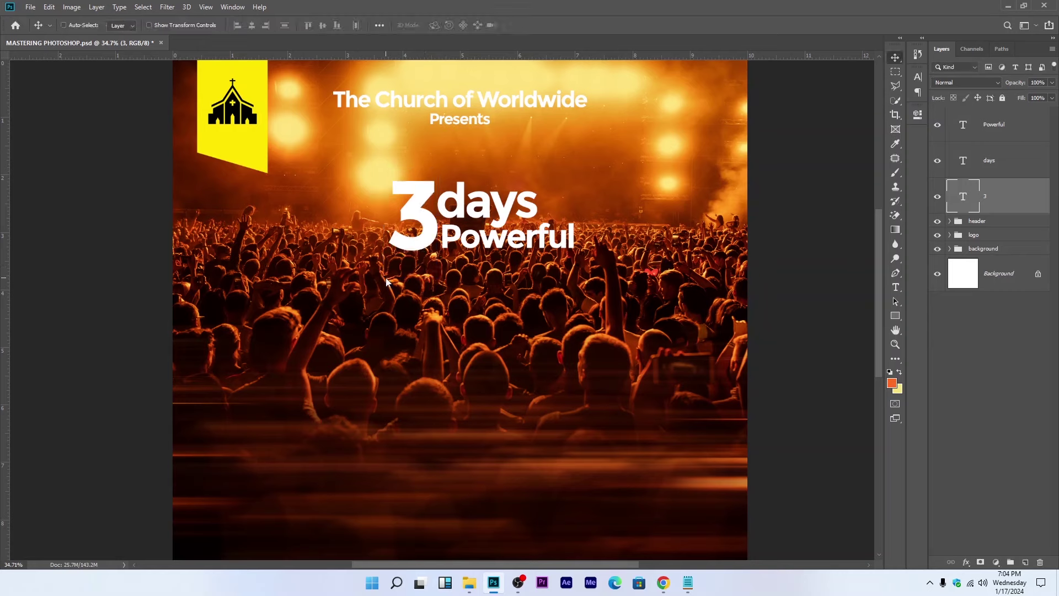
{"action": "left_click_drag", "start_coordinate": [418, 210], "coordinate": [417, 216]}
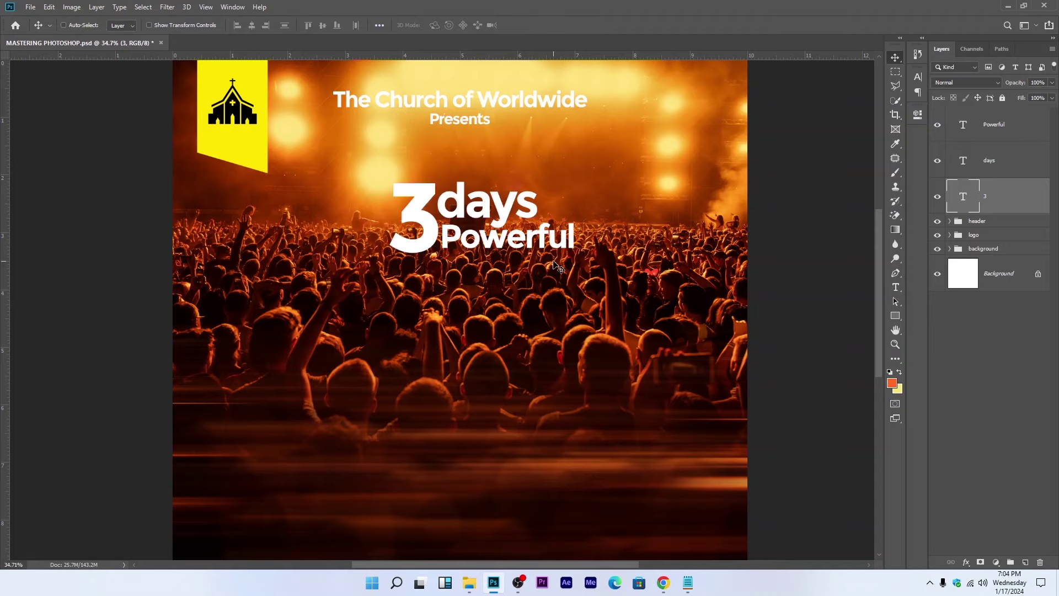
{"action": "left_click_drag", "start_coordinate": [553, 264], "coordinate": [465, 214]}
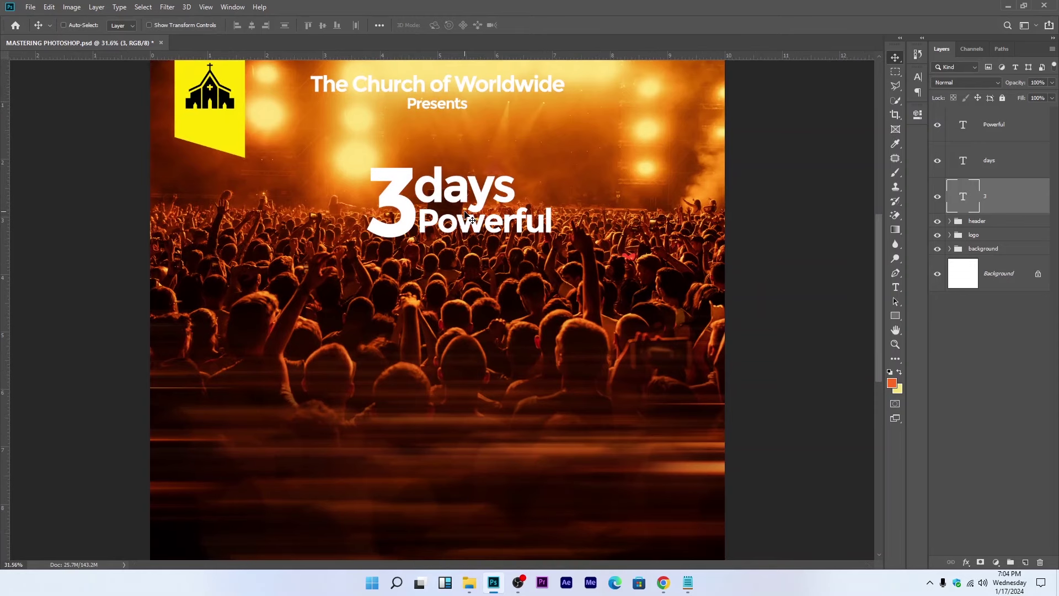
{"action": "scroll", "coordinate": [465, 214], "scroll_direction": "down", "scroll_amount": 2}
Step: Move the 3, days and Powerful layers left, group them, and enlarge the group about 113%
{"action": "left_click", "coordinate": [1016, 130], "text": "shift"}
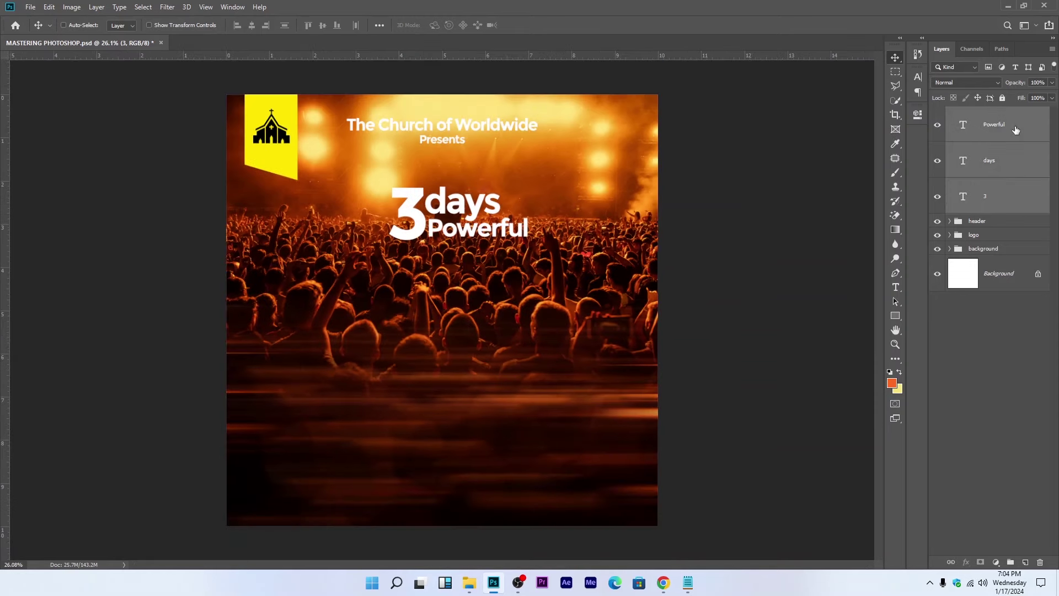
{"action": "left_click_drag", "start_coordinate": [533, 215], "coordinate": [440, 243]}
{"action": "key", "text": "ctrl+g"}
{"action": "key", "text": "ctrl+t"}
{"action": "key", "text": "Return"}
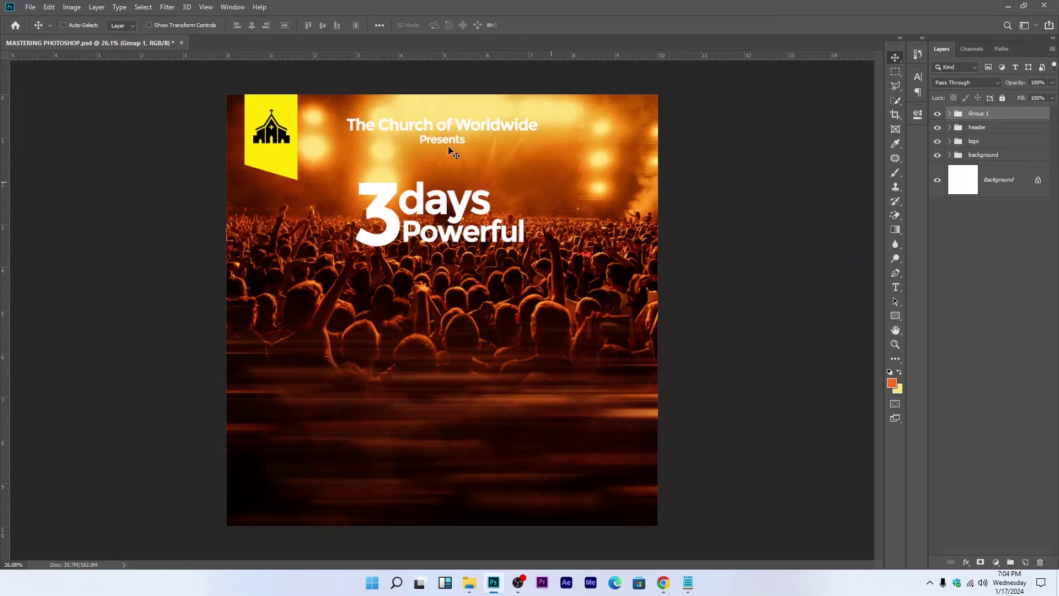
{"action": "left_click", "coordinate": [896, 287]}
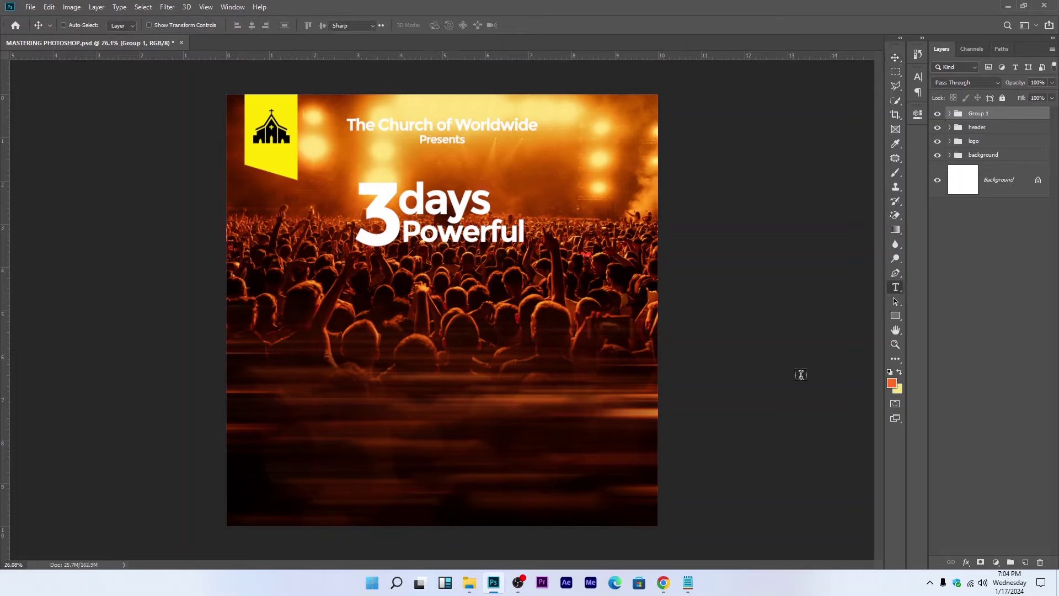
Step: Add the word 'Prayer' below the title and enlarge it to about 456%
{"action": "left_click", "coordinate": [384, 301]}
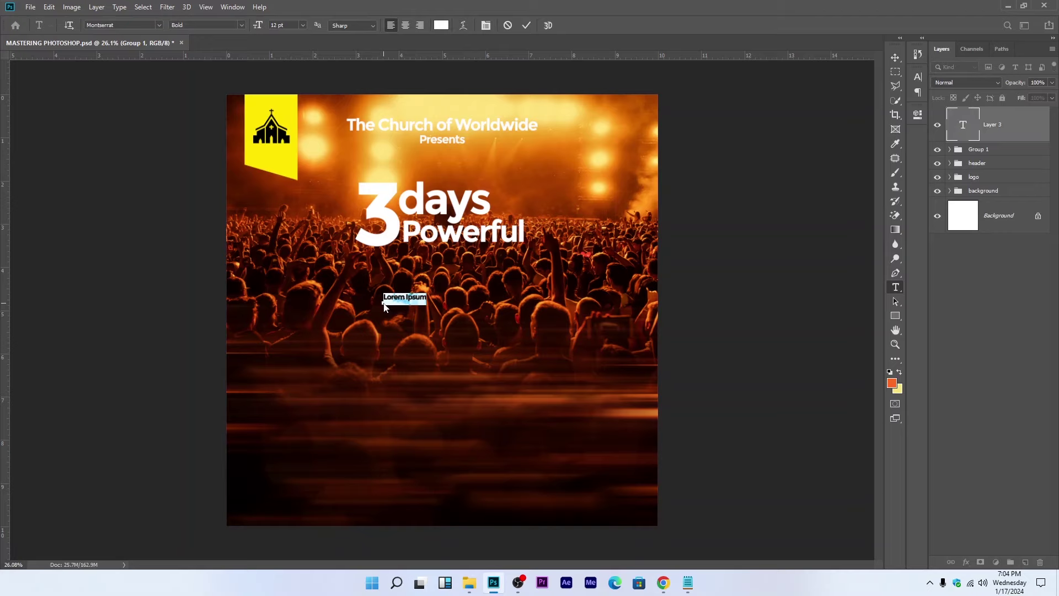
{"action": "type", "text": "P"}
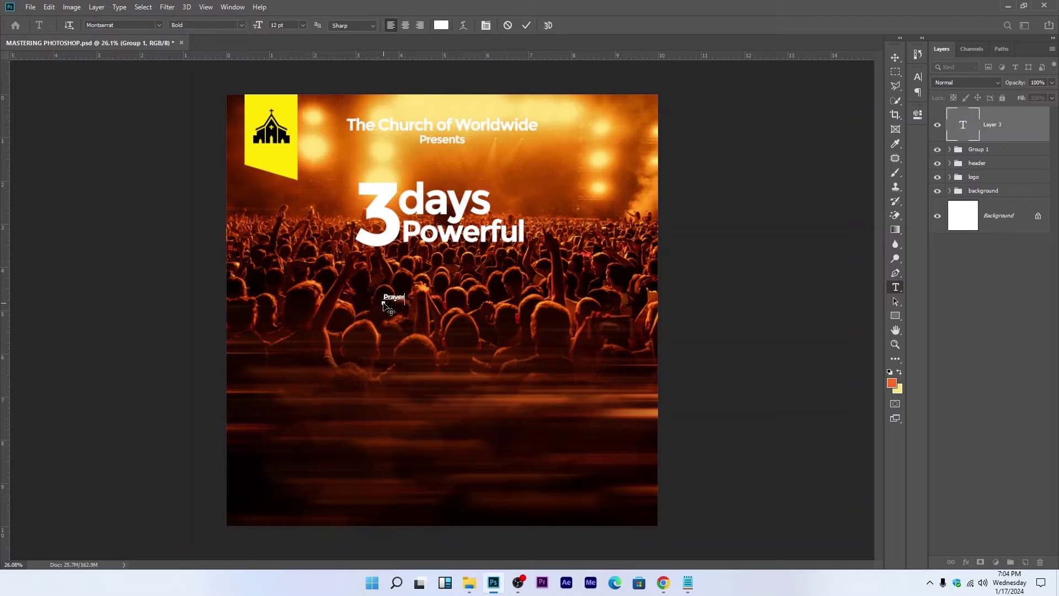
{"action": "type", "text": "rayer"}
{"action": "left_click", "coordinate": [527, 25]}
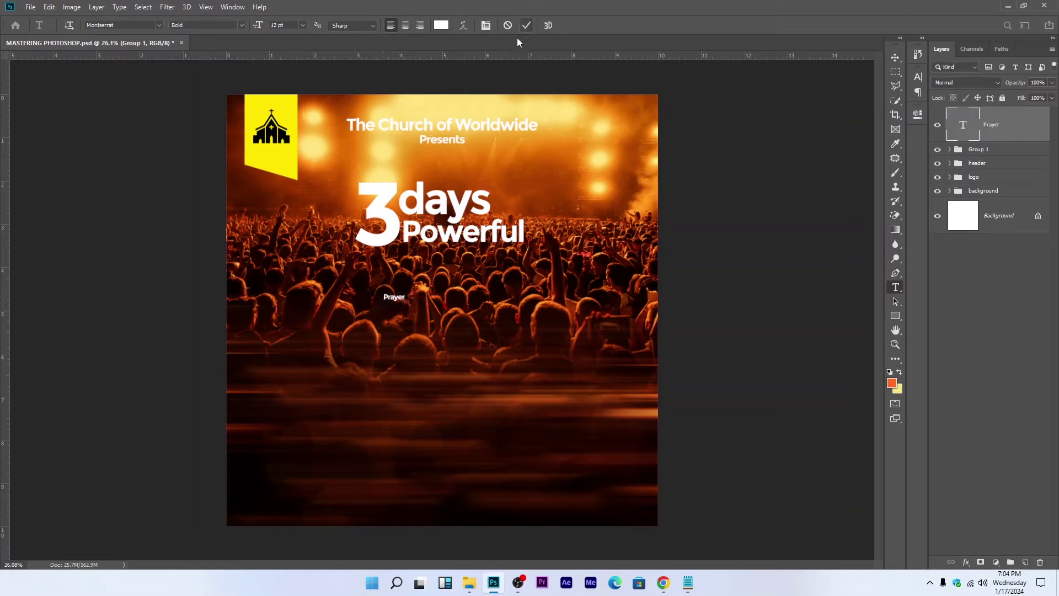
{"action": "key", "text": "ctrl+t"}
{"action": "left_click_drag", "start_coordinate": [404, 290], "coordinate": [511, 243]}
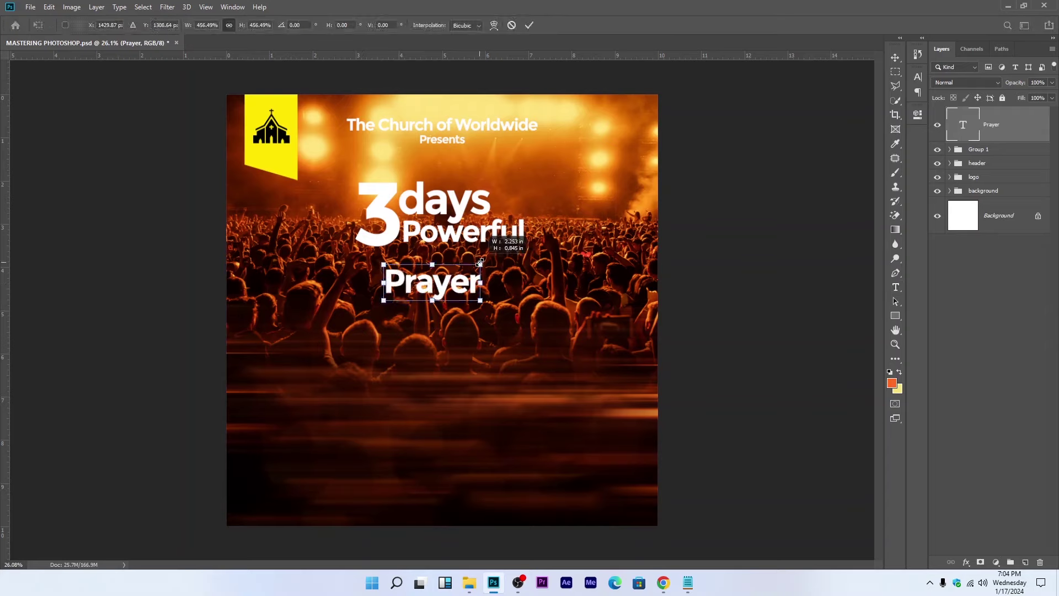
{"action": "key", "text": "Return"}
Step: Add 'Fasting' below Prayer, enlarge it about 873%, and move it lower
{"action": "left_click", "coordinate": [425, 330]}
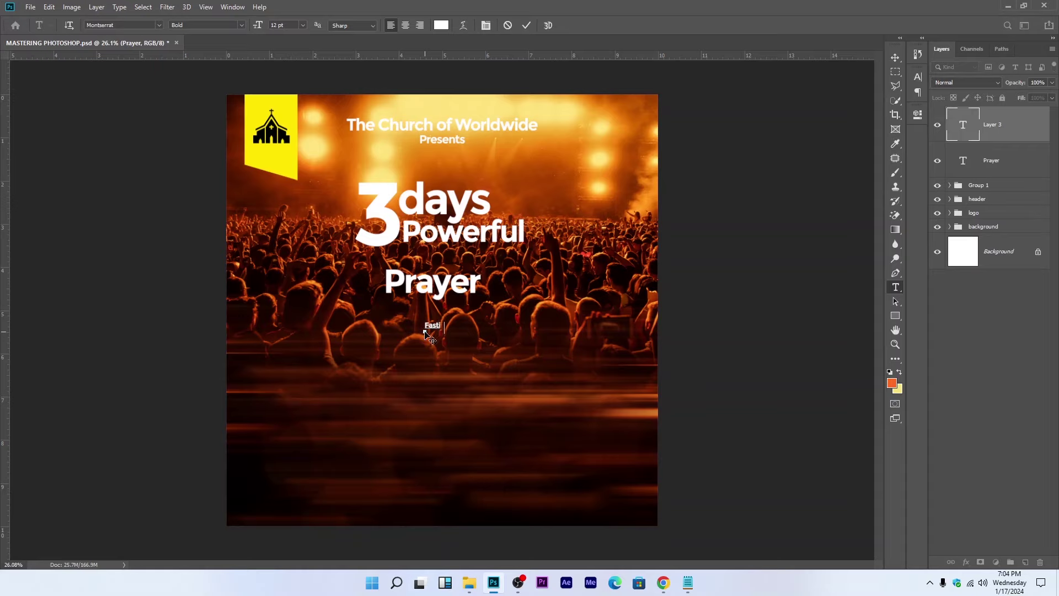
{"action": "type", "text": "Fasting"}
{"action": "left_click", "coordinate": [527, 25]}
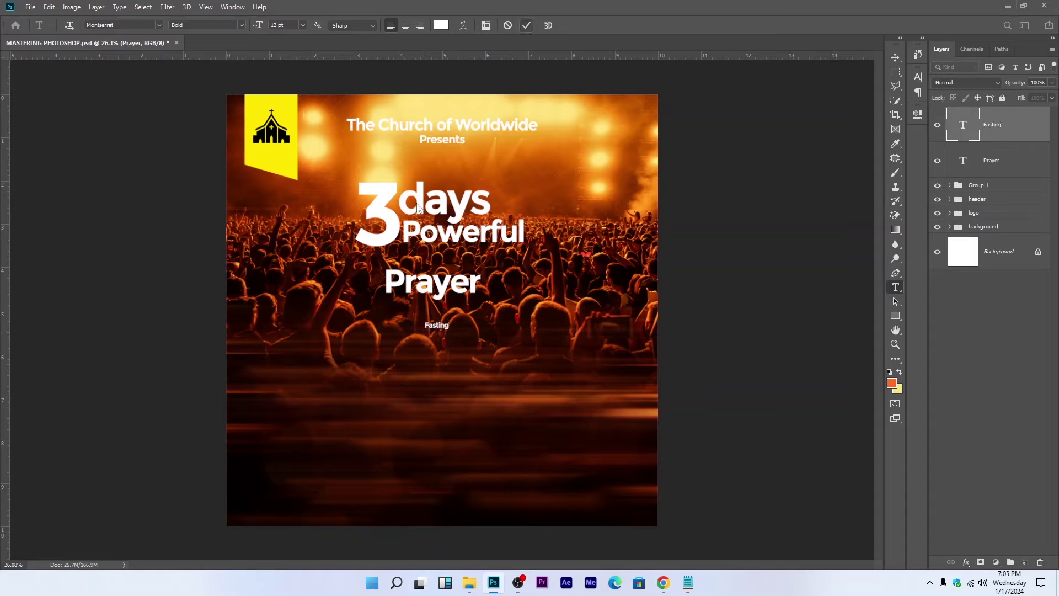
{"action": "key", "text": "ctrl+t"}
{"action": "left_click_drag", "start_coordinate": [440, 316], "coordinate": [455, 256]}
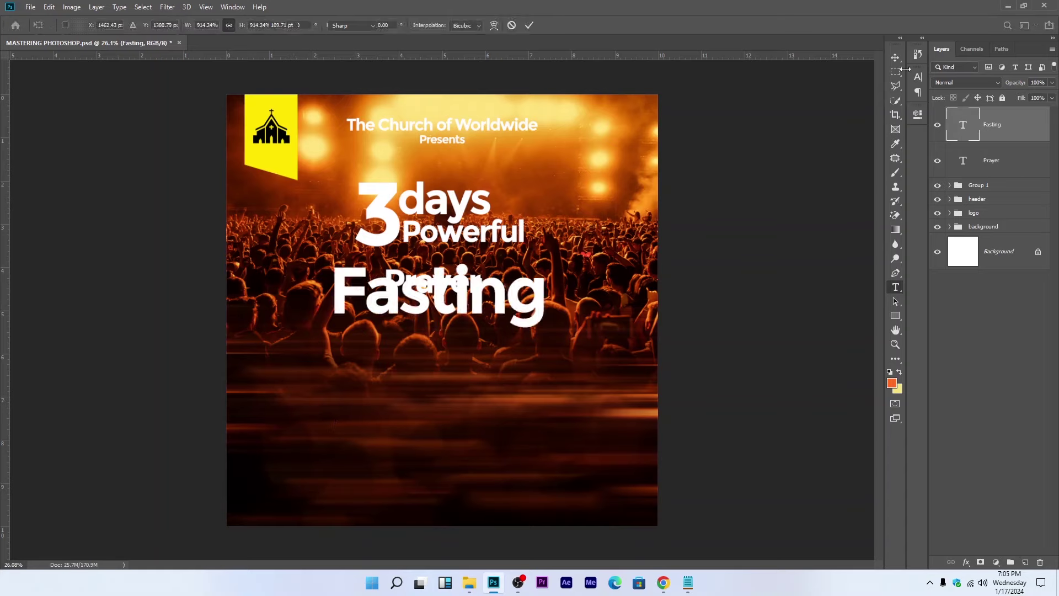
{"action": "key", "text": "Return"}
{"action": "left_click_drag", "start_coordinate": [579, 324], "coordinate": [577, 365]}
Step: Move 'Prayer' just above Fasting and resize it to about 73%
{"action": "scroll", "coordinate": [459, 303], "scroll_direction": "up", "scroll_amount": 3}
{"action": "left_click_drag", "start_coordinate": [473, 282], "coordinate": [431, 300]}
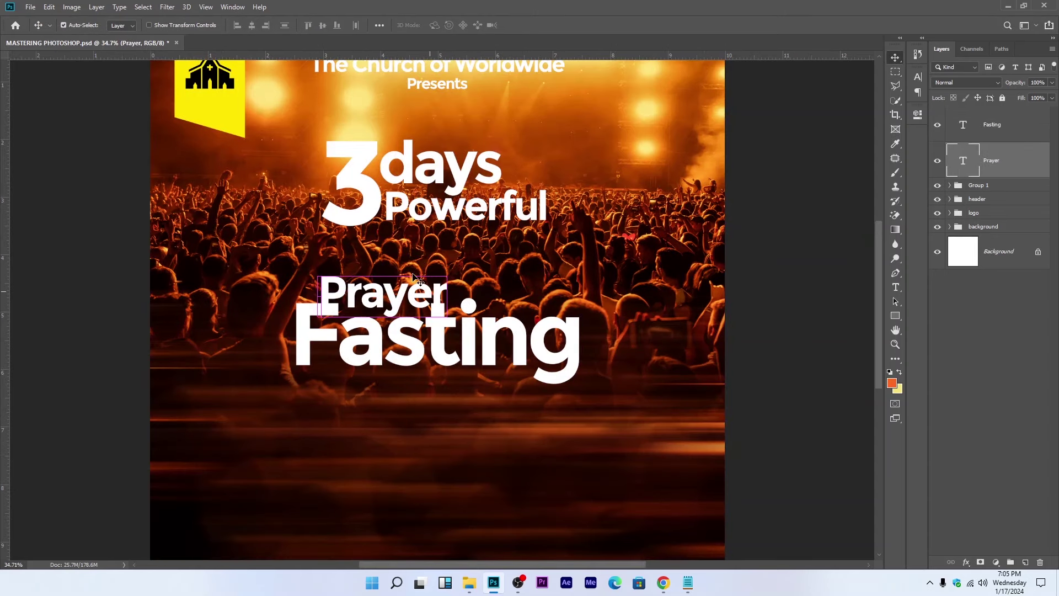
{"action": "key", "text": "ctrl+t"}
{"action": "left_click_drag", "start_coordinate": [386, 274], "coordinate": [339, 319]}
{"action": "left_click_drag", "start_coordinate": [422, 290], "coordinate": [435, 281]}
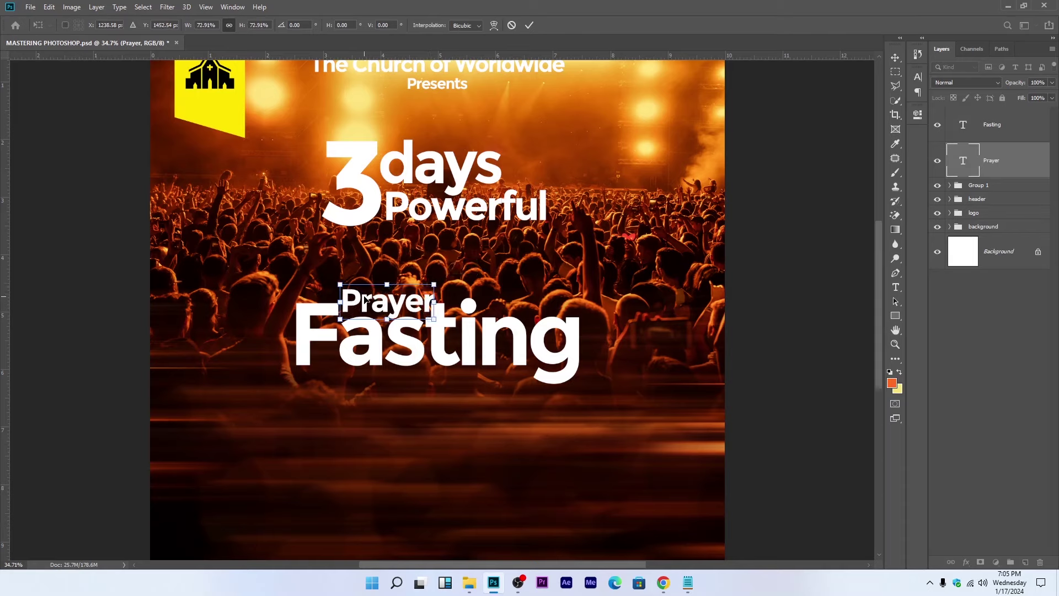
{"action": "key", "text": "Return"}
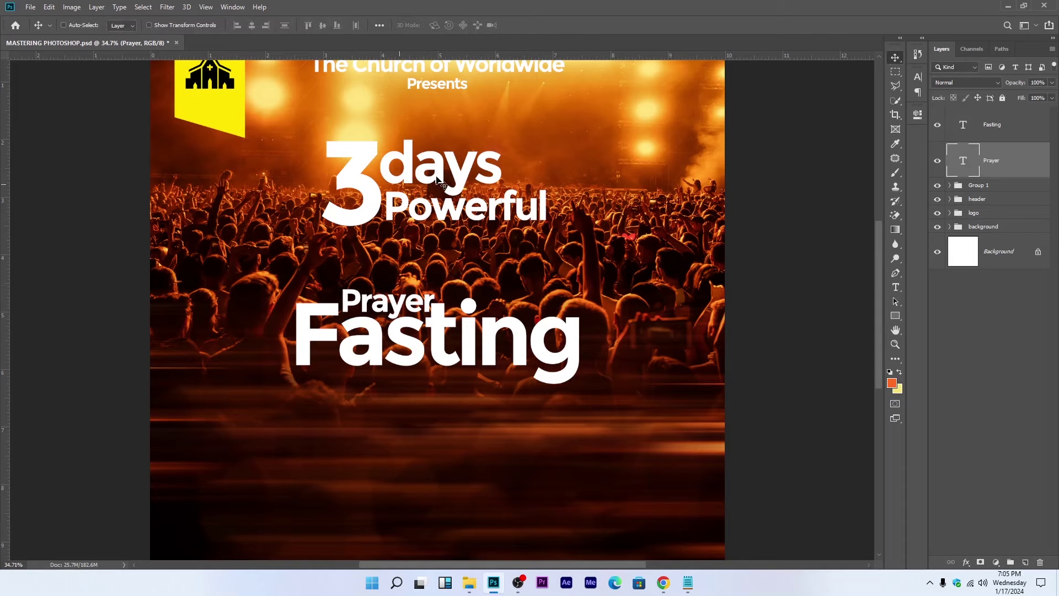
{"action": "scroll", "coordinate": [393, 221], "scroll_direction": "down", "scroll_amount": 1}
Step: Check the spacing between the title group, Prayer and Fasting by selecting each layer
{"action": "key", "text": "ctrl"}
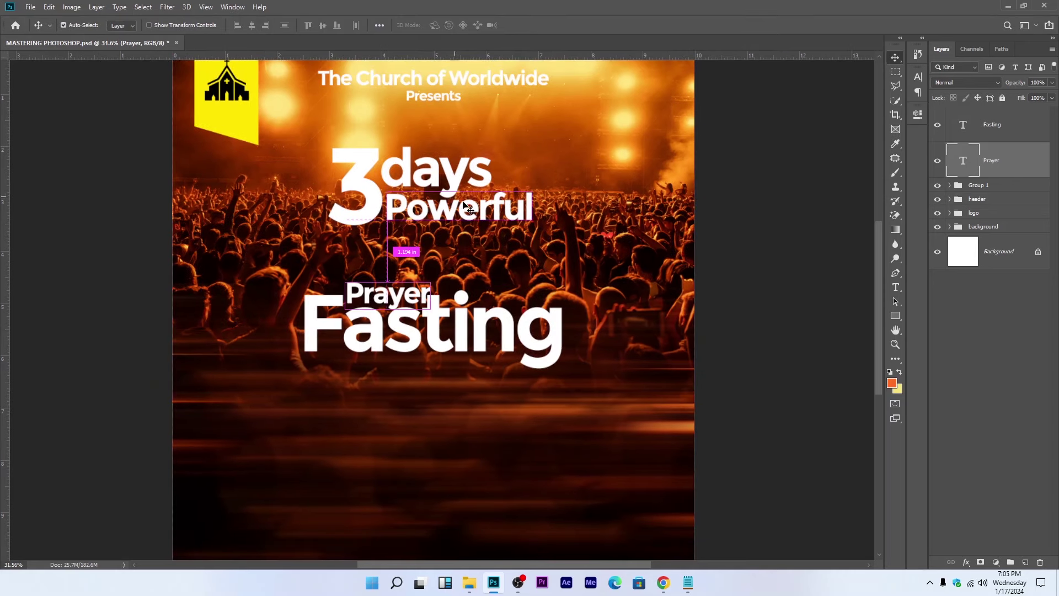
{"action": "left_click", "coordinate": [476, 213]}
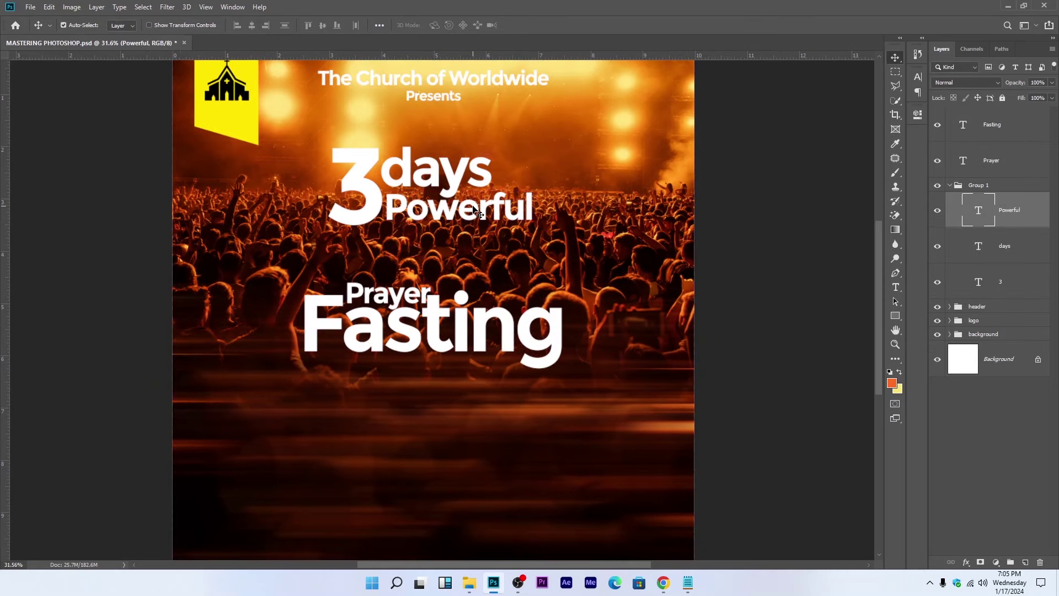
{"action": "left_click", "coordinate": [950, 186]}
{"action": "key", "text": "ctrl"}
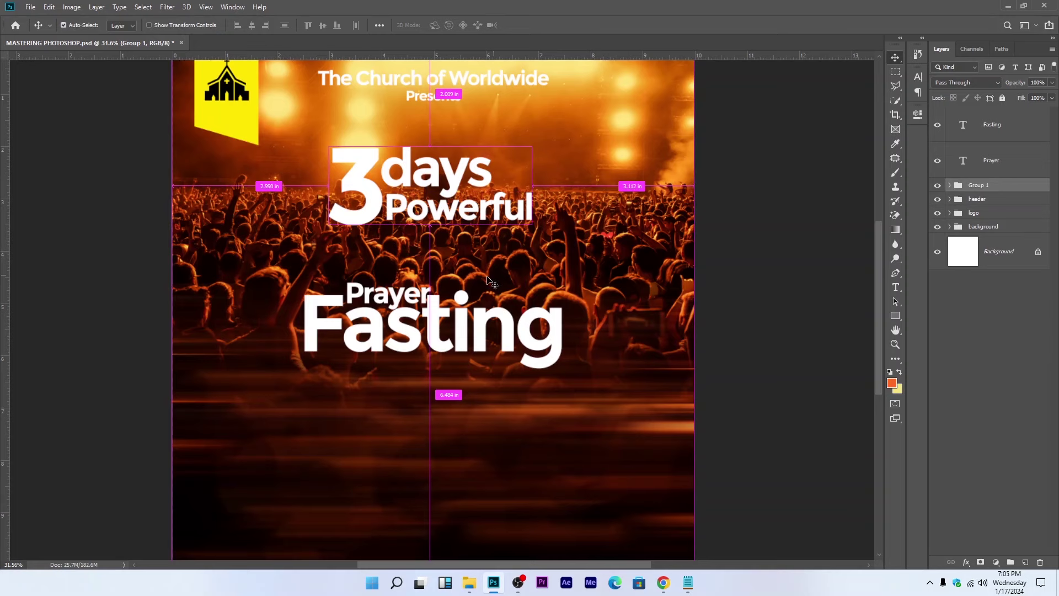
{"action": "left_click", "coordinate": [385, 292], "text": "ctrl"}
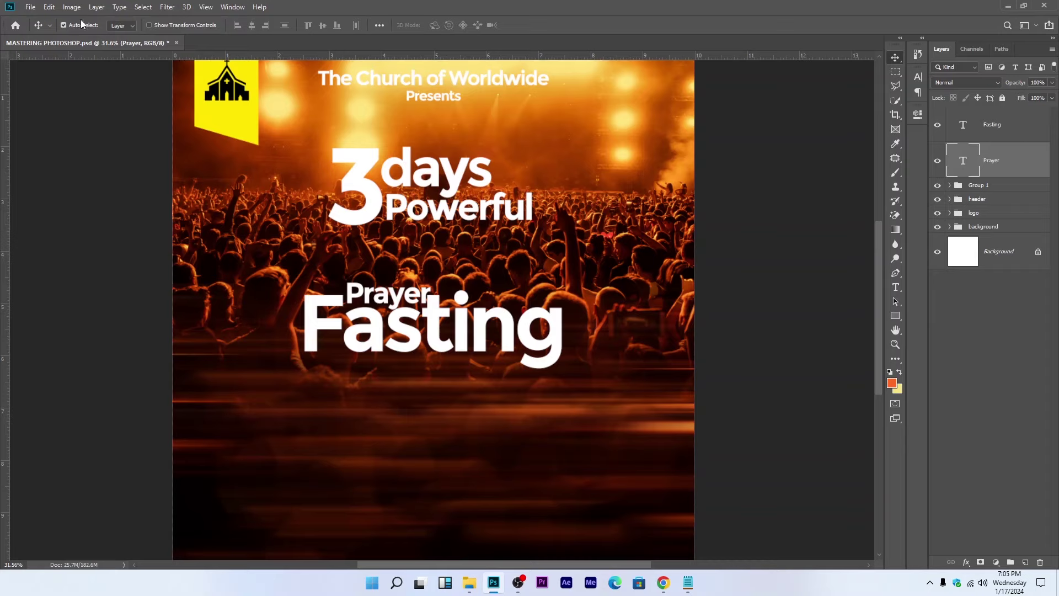
{"action": "left_click", "coordinate": [441, 322]}
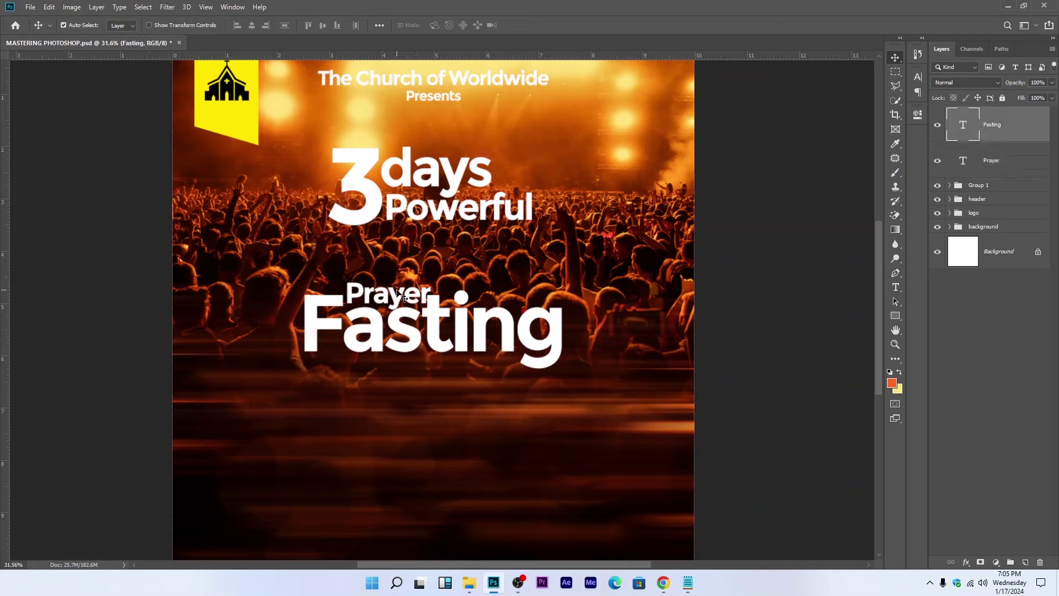
{"action": "left_click", "coordinate": [397, 290]}
{"action": "left_click", "coordinate": [388, 338]}
{"action": "key", "text": "ctrl"}
{"action": "scroll", "coordinate": [388, 299], "scroll_direction": "up", "scroll_amount": 1}
{"action": "key", "text": "ctrl"}
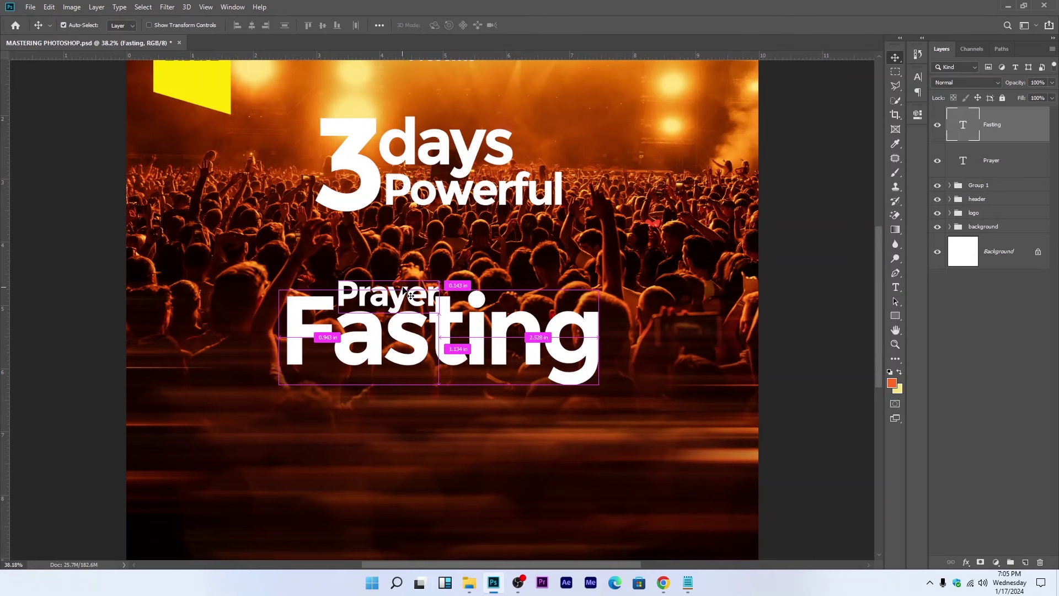
Step: Enlarge 'Prayer' to about 103% so its left edge lines up above Fasting
{"action": "left_click", "coordinate": [406, 295], "text": "ctrl"}
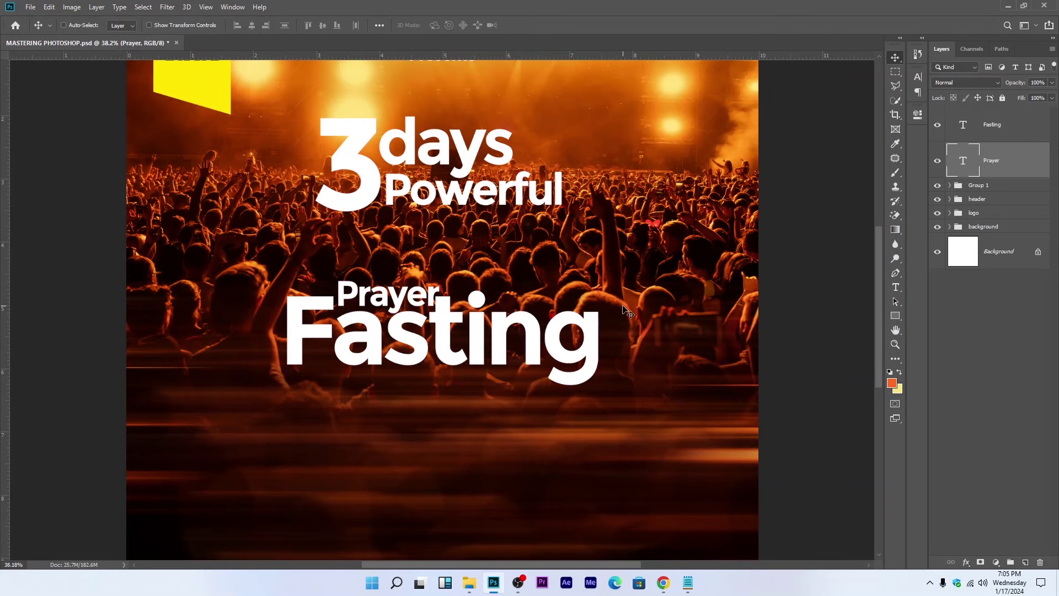
{"action": "scroll", "coordinate": [595, 314], "scroll_direction": "up", "scroll_amount": 1}
{"action": "key", "text": "ctrl+t"}
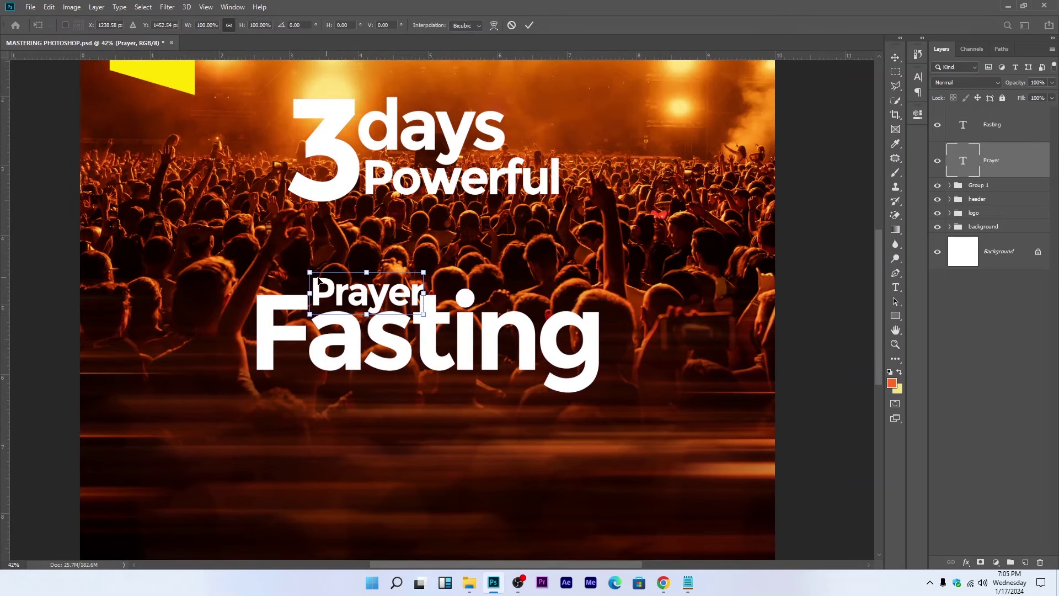
{"action": "left_click_drag", "start_coordinate": [310, 271], "coordinate": [310, 271]}
{"action": "key", "text": "Return"}
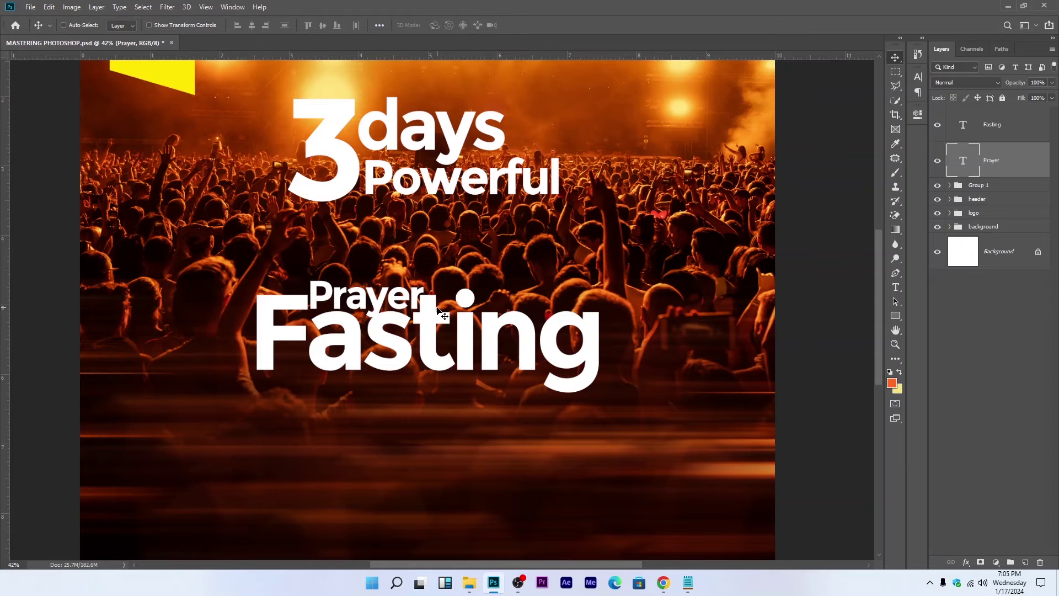
{"action": "scroll", "coordinate": [437, 309], "scroll_direction": "up", "scroll_amount": 2}
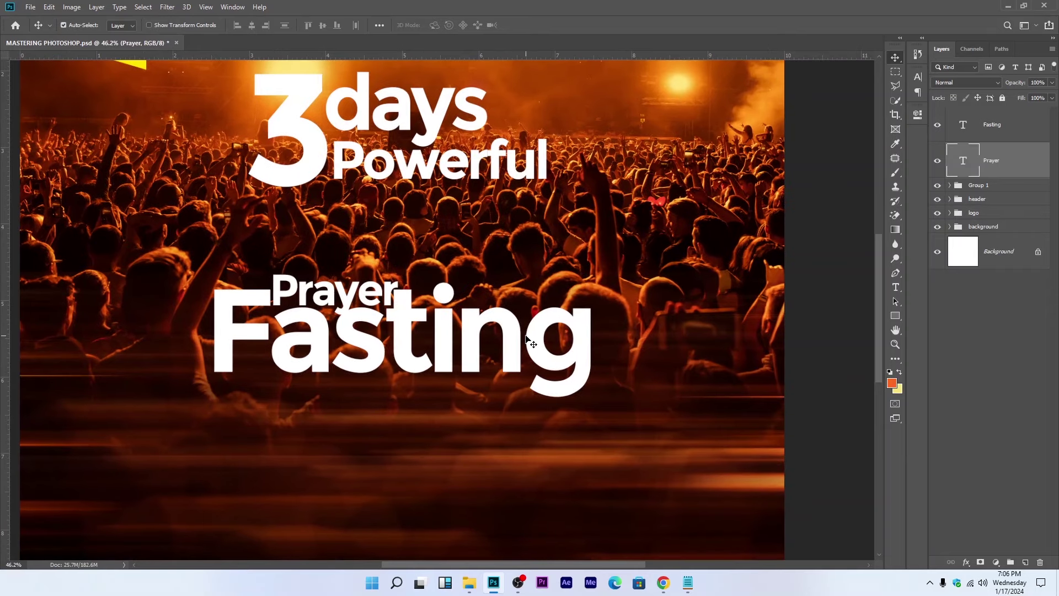
{"action": "left_click", "coordinate": [527, 339]}
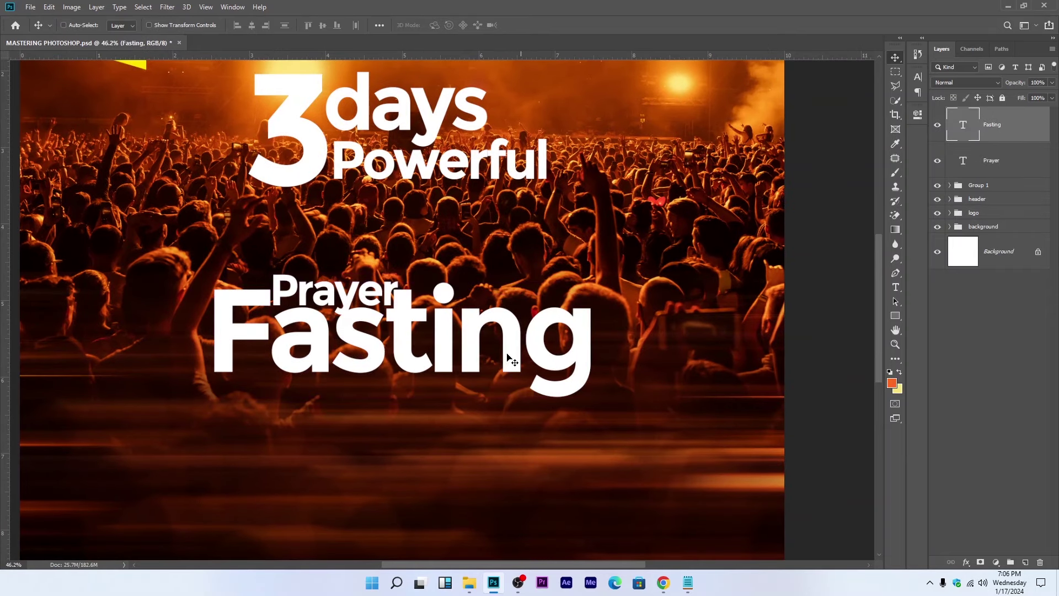
Step: Add a white 'And', scale it up, and place it right of Prayer above Fasting
{"action": "left_click", "coordinate": [896, 286]}
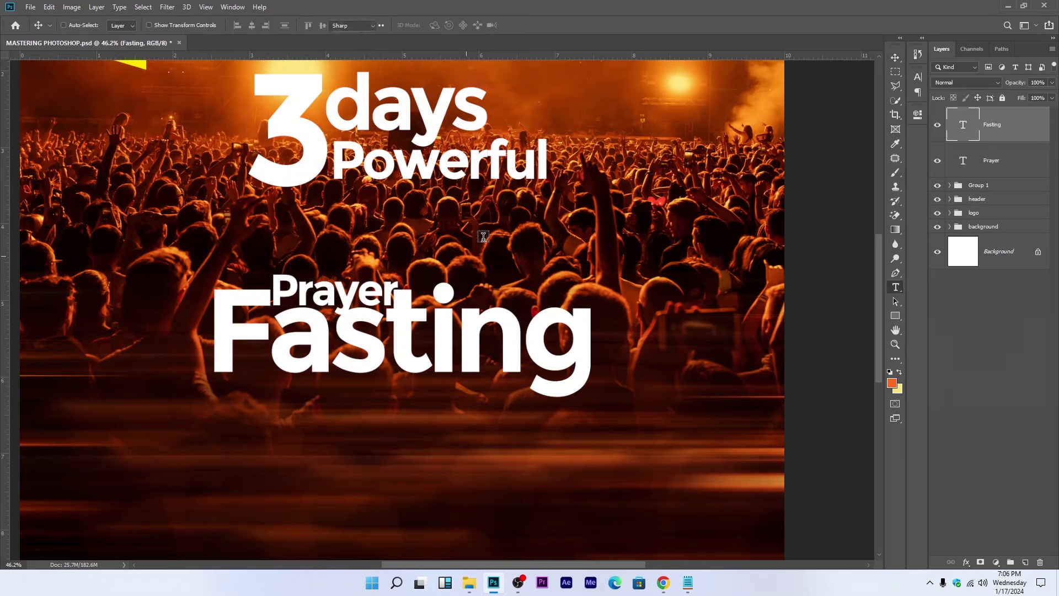
{"action": "left_click", "coordinate": [520, 265]}
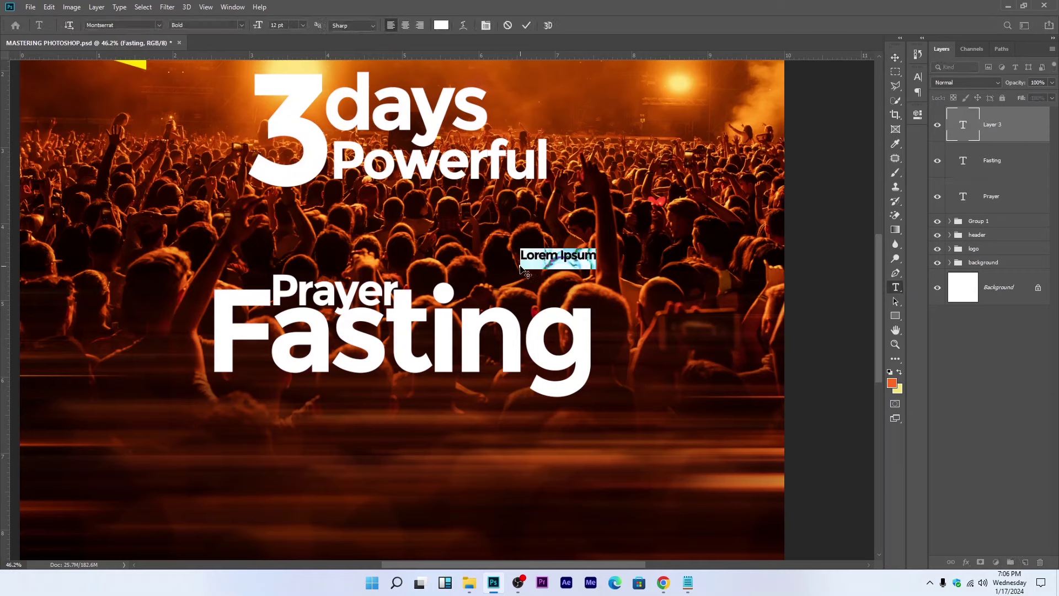
{"action": "type", "text": "And"}
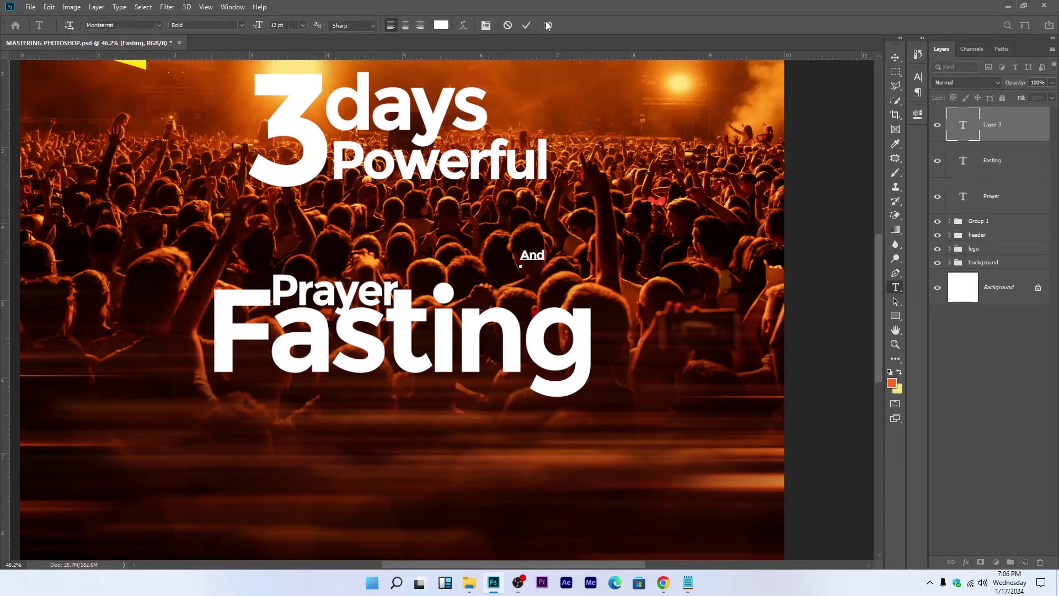
{"action": "left_click", "coordinate": [526, 26]}
{"action": "key", "text": "ctrl+t"}
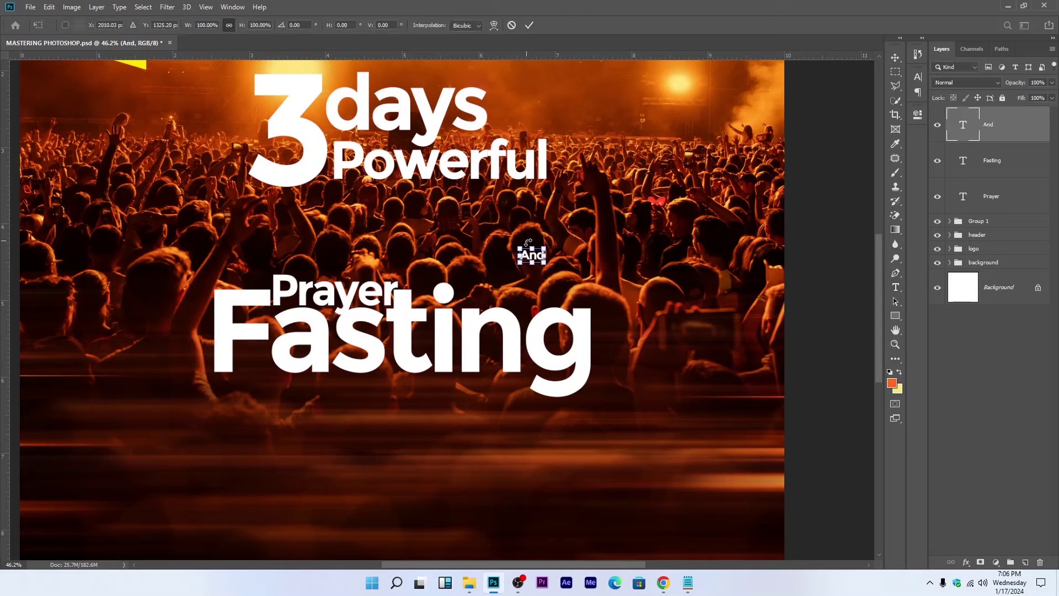
{"action": "left_click_drag", "start_coordinate": [535, 243], "coordinate": [555, 221]}
{"action": "key", "text": "Return"}
{"action": "key", "text": "v"}
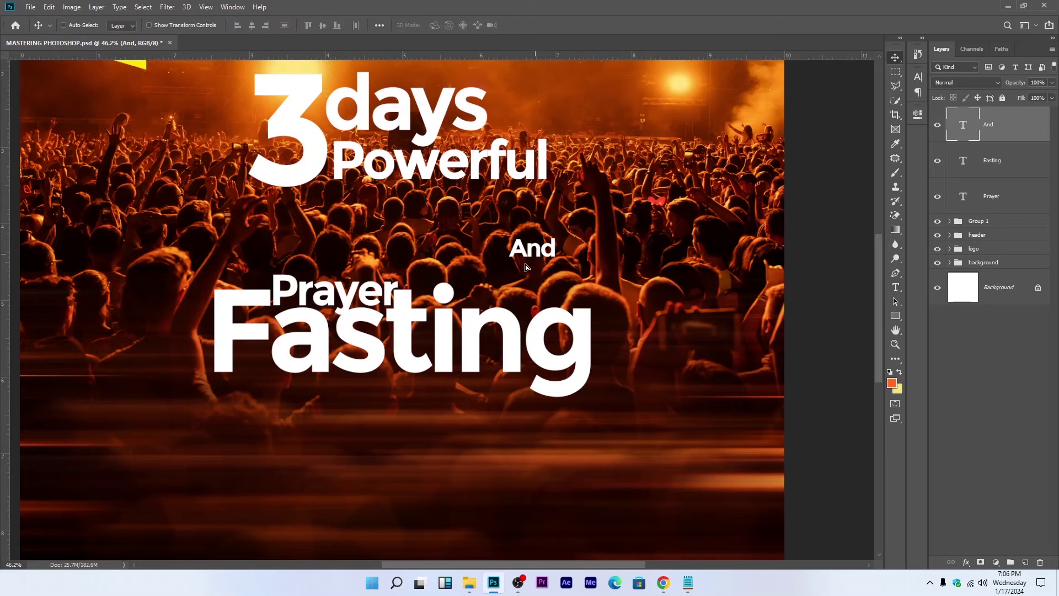
{"action": "left_click_drag", "start_coordinate": [535, 265], "coordinate": [501, 276]}
Step: Group the Prayer, And and Fasting layers as Group 2
{"action": "scroll", "coordinate": [480, 301], "scroll_direction": "up", "scroll_amount": 2}
{"action": "key", "text": "ctrl+t"}
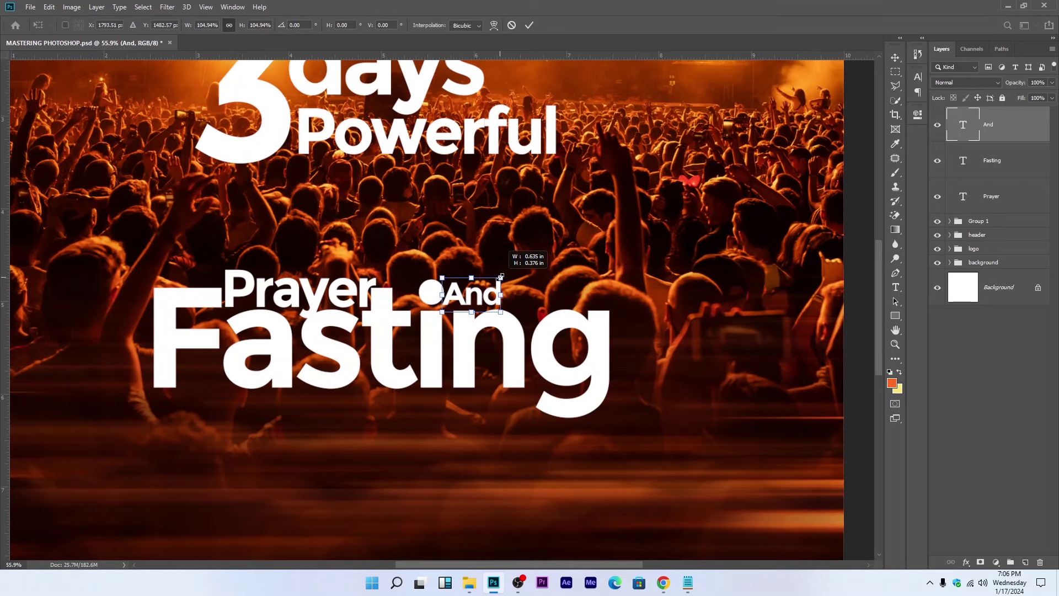
{"action": "key", "text": "Return"}
{"action": "scroll", "coordinate": [490, 279], "scroll_direction": "down", "scroll_amount": 2}
{"action": "scroll", "coordinate": [488, 278], "scroll_direction": "down", "scroll_amount": 2}
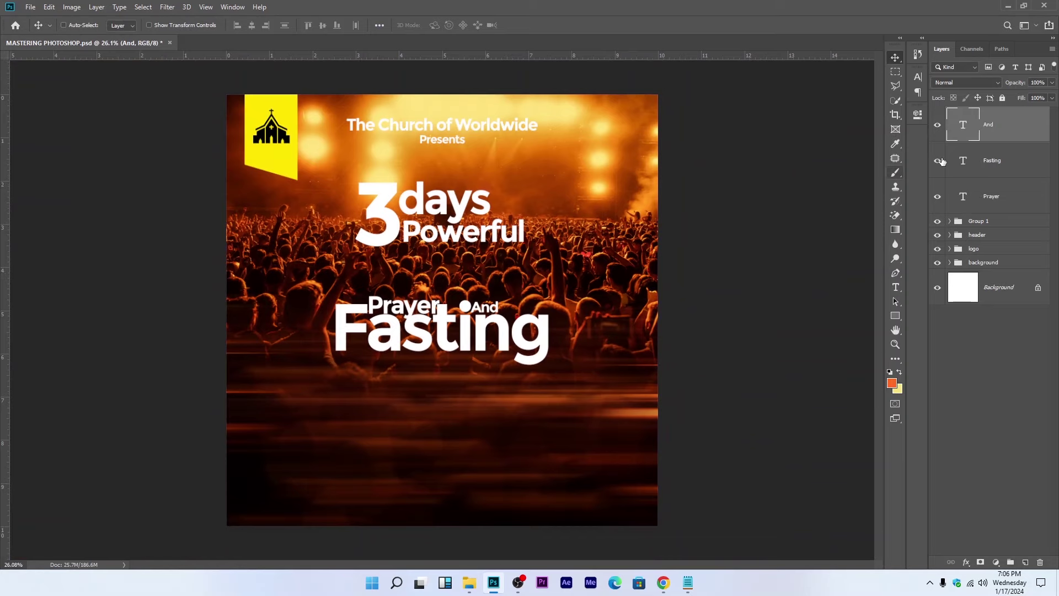
{"action": "left_click", "coordinate": [1005, 202], "text": "shift"}
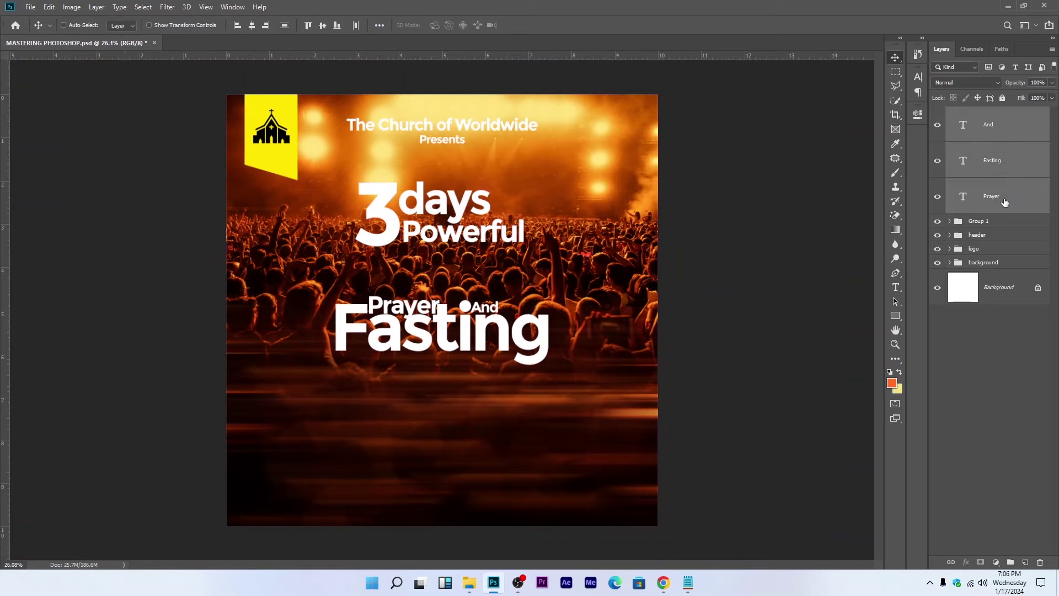
{"action": "key", "text": "ctrl+g"}
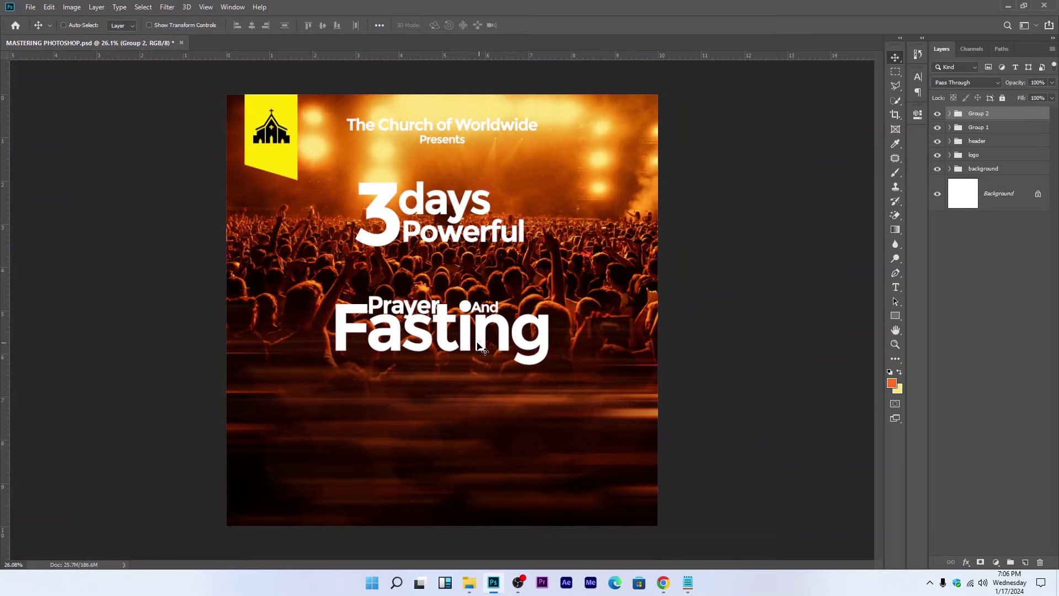
{"action": "scroll", "coordinate": [466, 340], "scroll_direction": "up", "scroll_amount": 2}
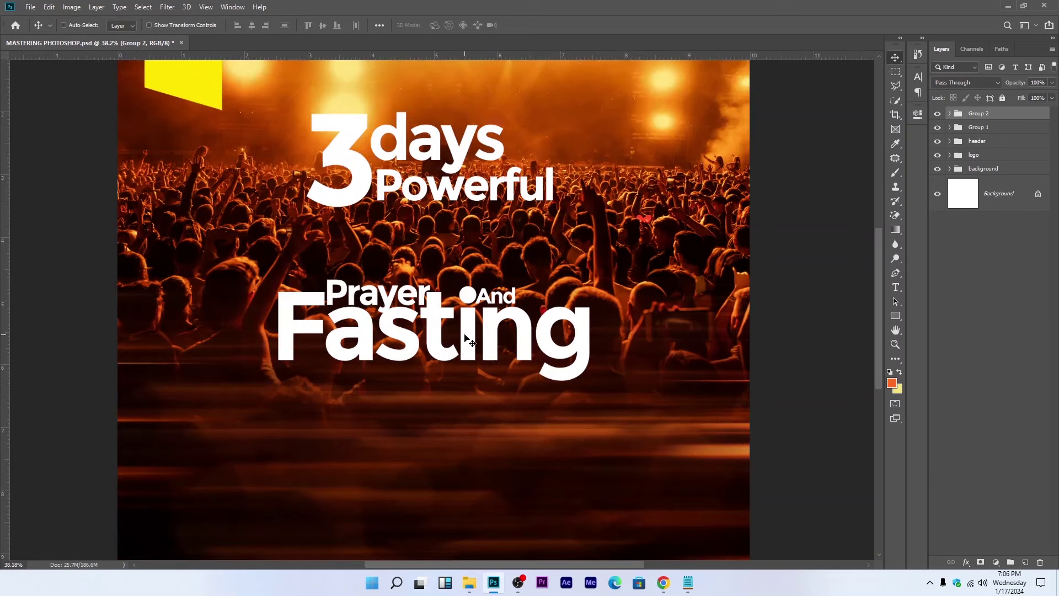
Step: Move the Prayer And Fasting group up under Powerful and rename the heading group '3'
{"action": "scroll", "coordinate": [466, 339], "scroll_direction": "down", "scroll_amount": 2}
{"action": "left_click_drag", "start_coordinate": [473, 339], "coordinate": [477, 289]}
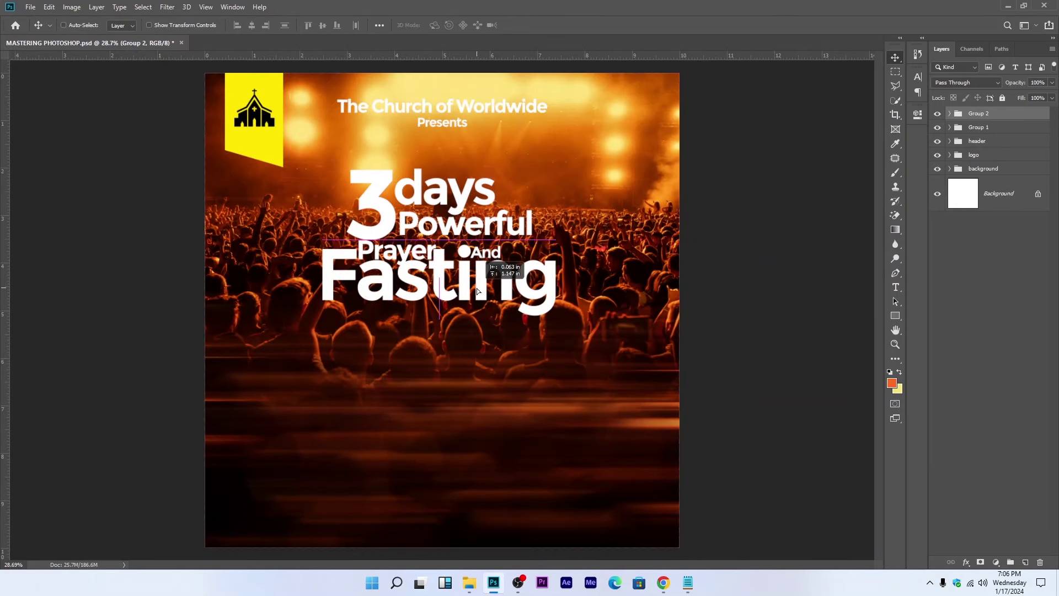
{"action": "left_click", "coordinate": [983, 132]}
{"action": "double_click", "coordinate": [983, 130]}
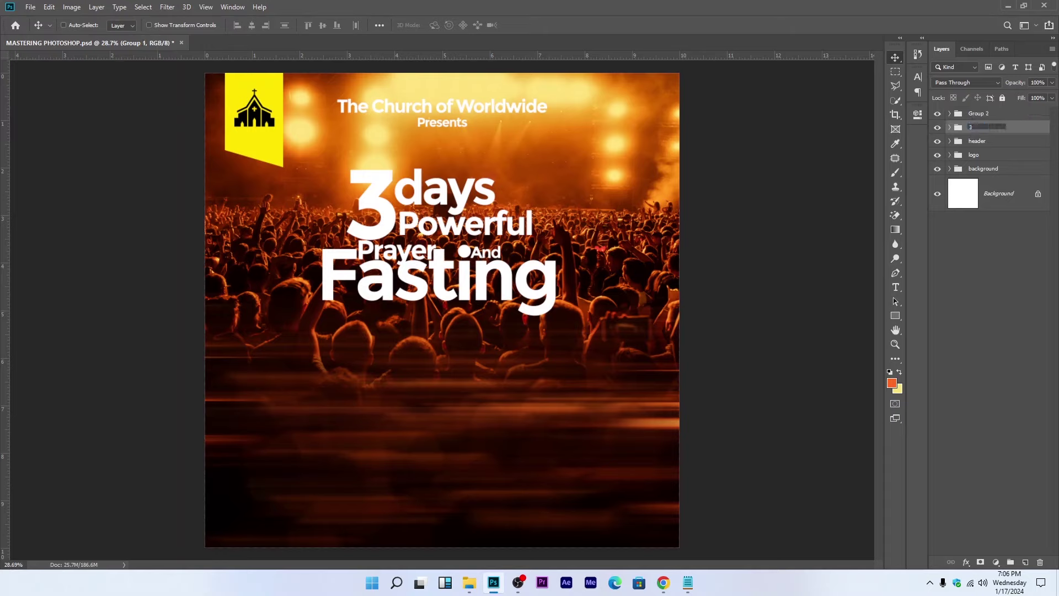
{"action": "type", "text": "3"}
{"action": "key", "text": "Return"}
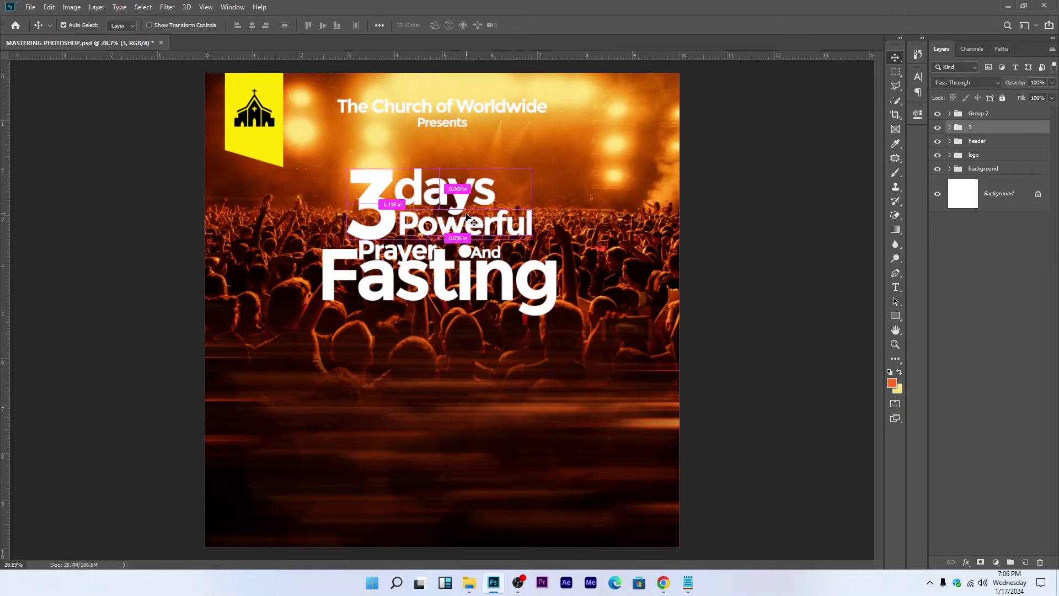
Step: Shrink the '3' heading group and shift it slightly right
{"action": "key", "text": "ctrl+t"}
{"action": "left_click_drag", "start_coordinate": [527, 171], "coordinate": [485, 188]}
{"action": "left_click_drag", "start_coordinate": [440, 221], "coordinate": [468, 220]}
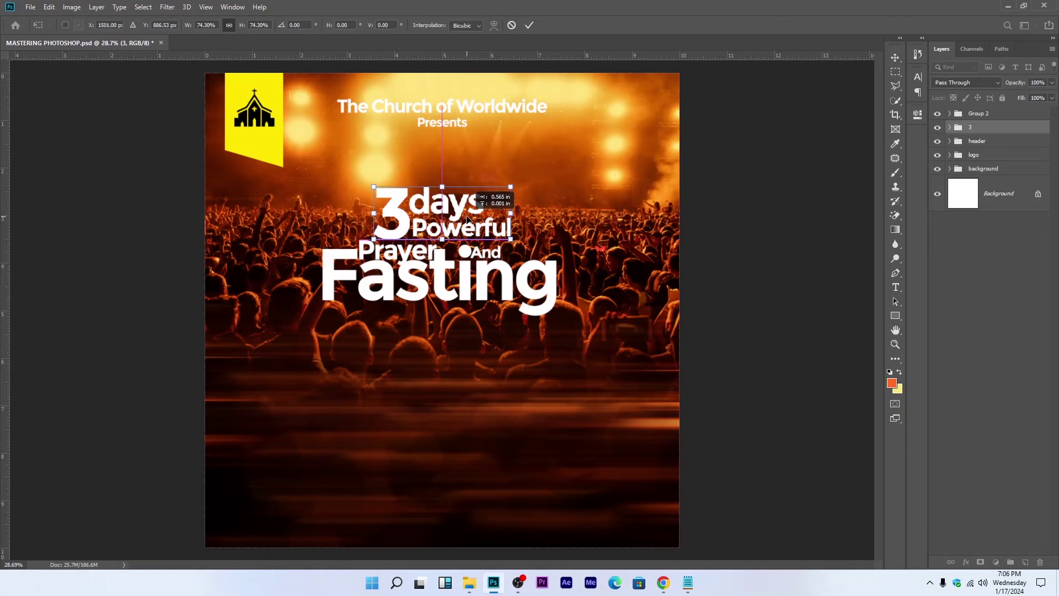
{"action": "key", "text": "Return"}
{"action": "key", "text": "ctrl+minus"}
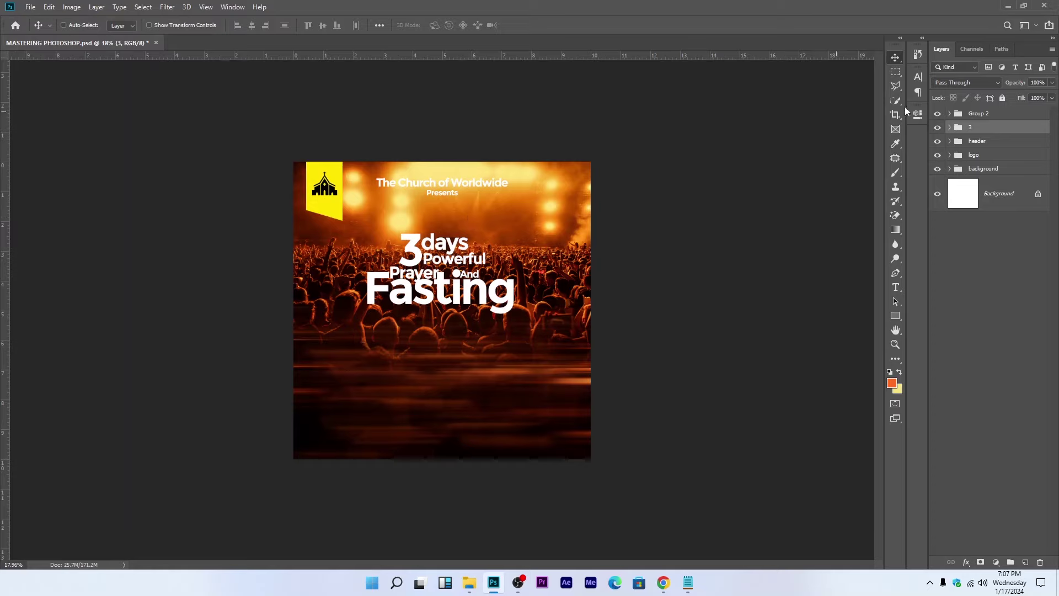
Step: Rename the Prayer And Fasting group to 'fasting' and enlarge it slightly
{"action": "left_click", "coordinate": [983, 116]}
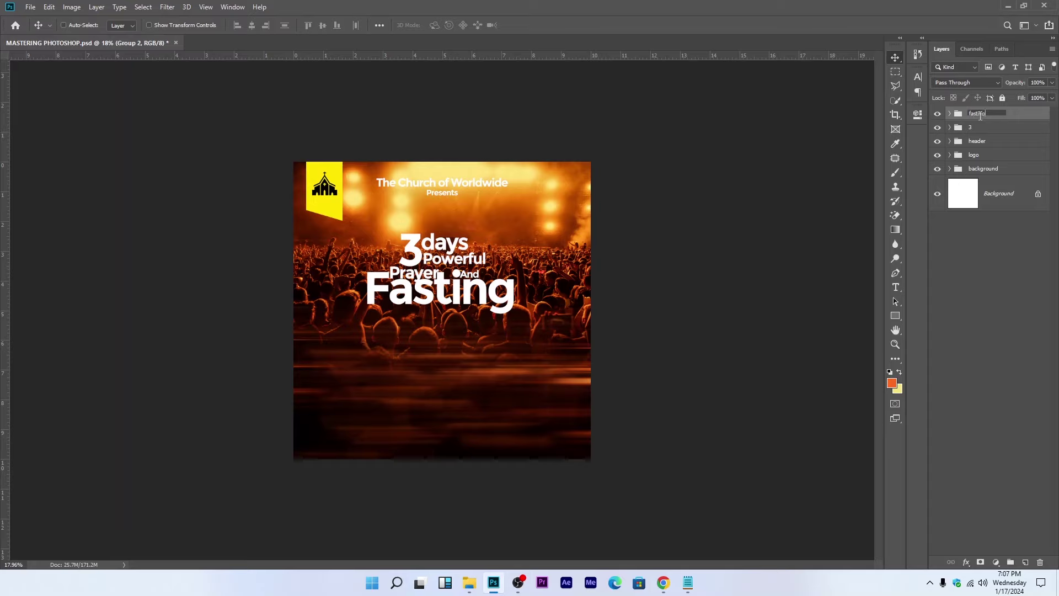
{"action": "type", "text": "fasting"}
{"action": "key", "text": "Return"}
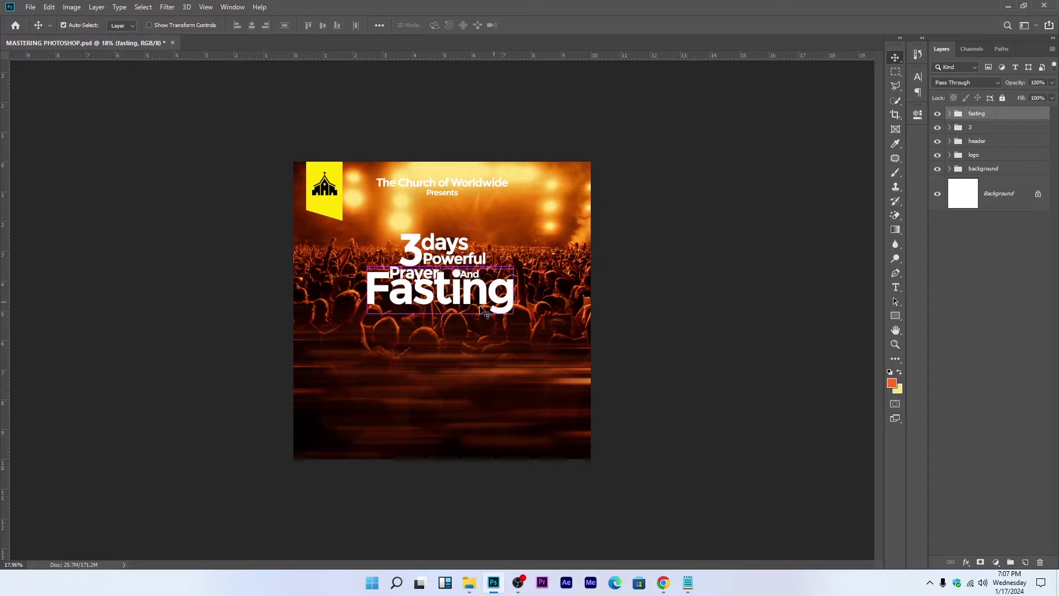
{"action": "key", "text": "ctrl+t"}
{"action": "left_click_drag", "start_coordinate": [448, 316], "coordinate": [442, 324]}
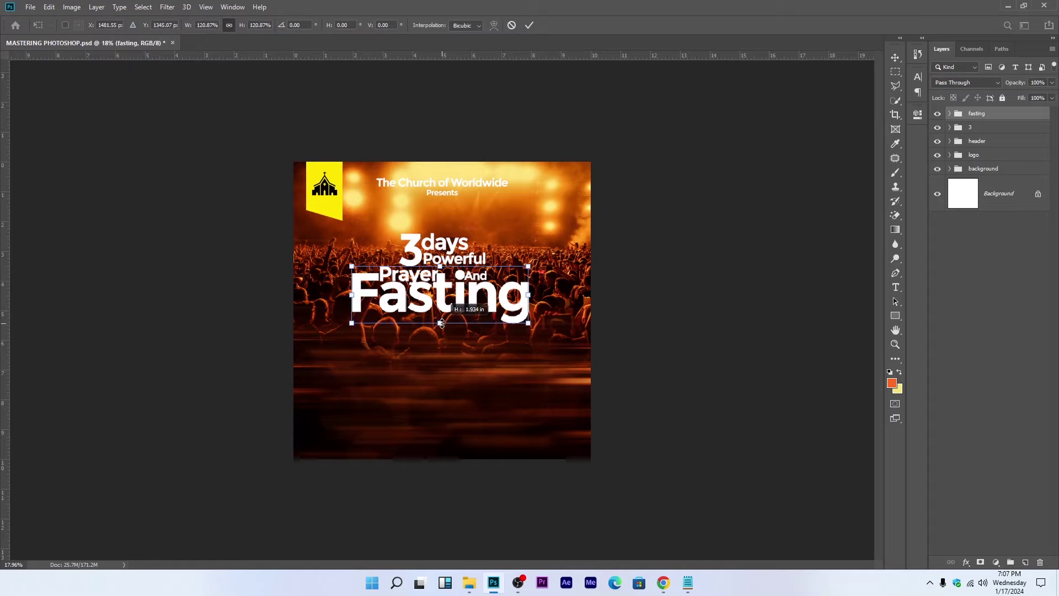
{"action": "left_click_drag", "start_coordinate": [441, 324], "coordinate": [442, 325]}
{"action": "key", "text": "Return"}
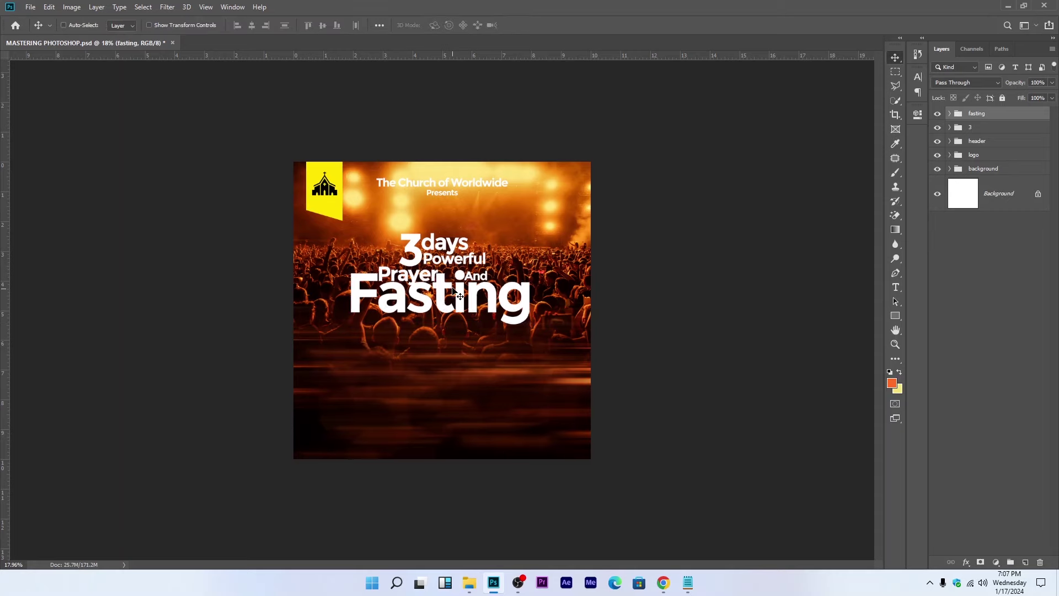
Step: Fine-tune the '3' heading group, settling it at about 97% of its size
{"action": "scroll", "coordinate": [441, 311], "scroll_direction": "up", "scroll_amount": 3}
{"action": "left_click", "coordinate": [465, 228], "text": "ctrl"}
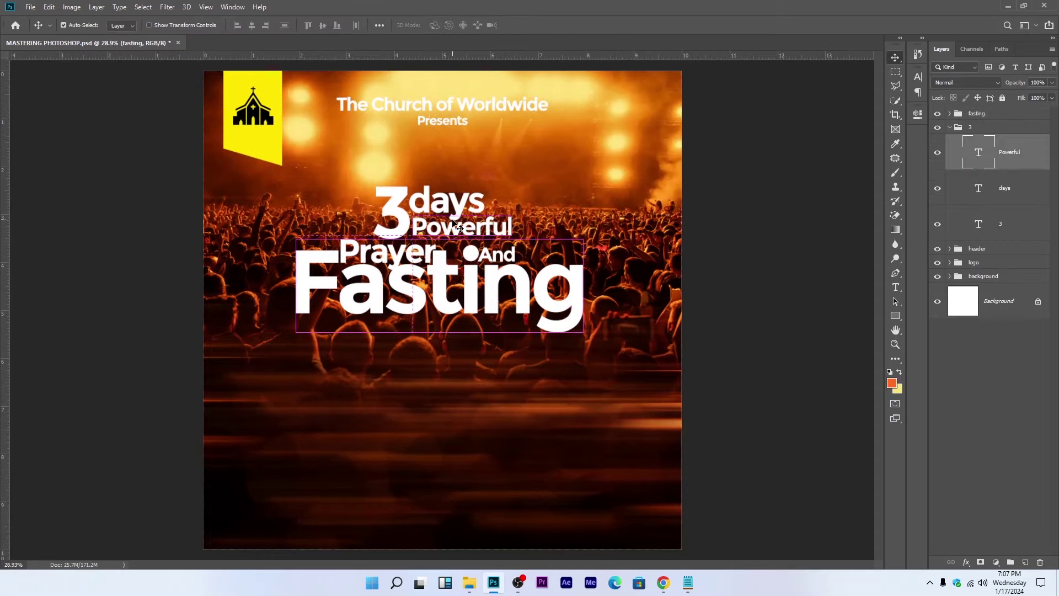
{"action": "left_click", "coordinate": [950, 128]}
{"action": "key", "text": "ctrl+t"}
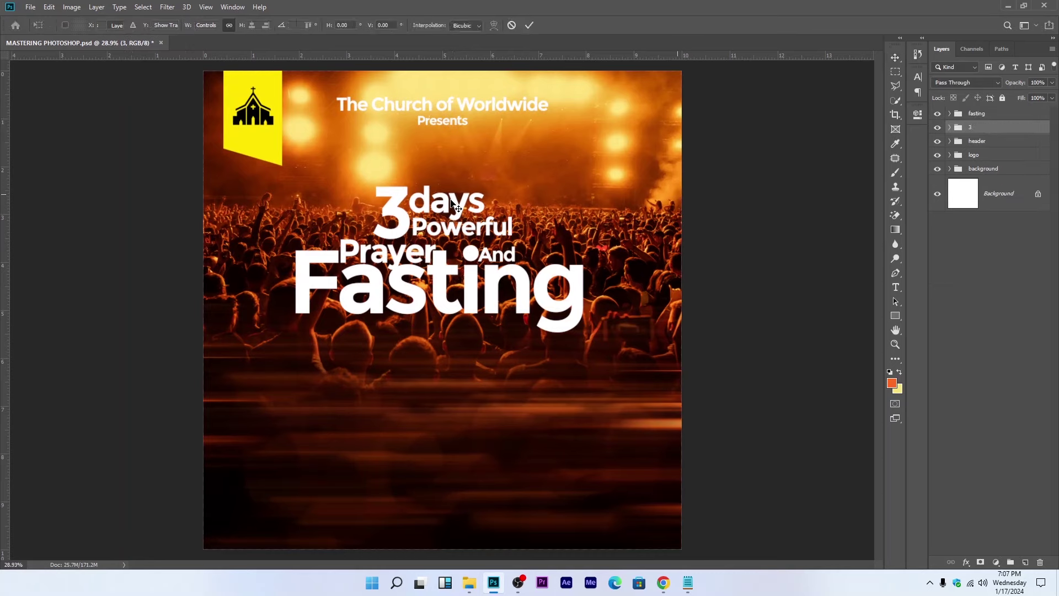
{"action": "left_click_drag", "start_coordinate": [443, 184], "coordinate": [444, 171]}
{"action": "key", "text": "Return"}
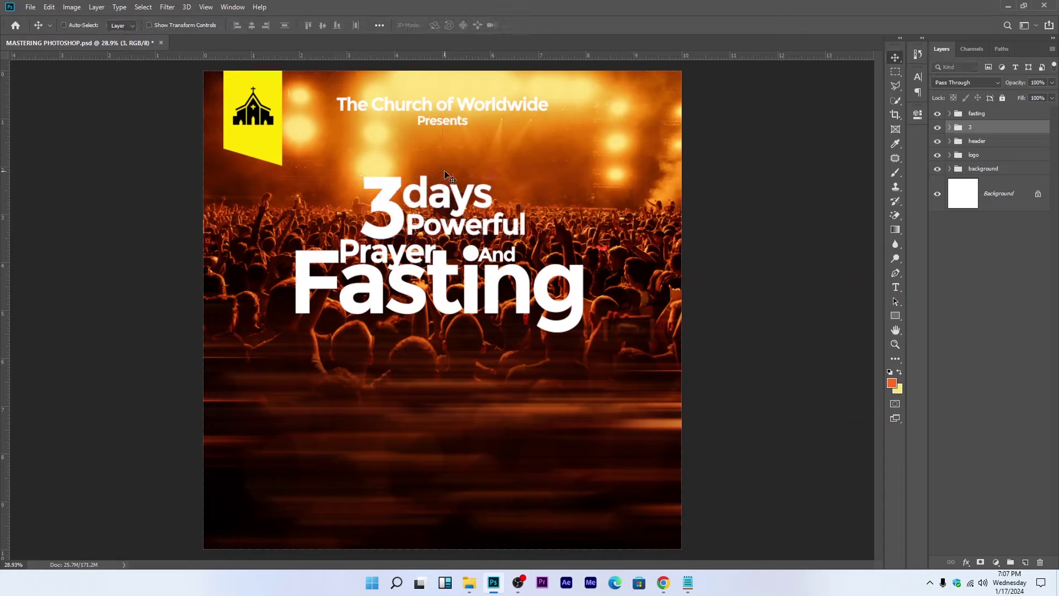
{"action": "key", "text": "ctrl+t"}
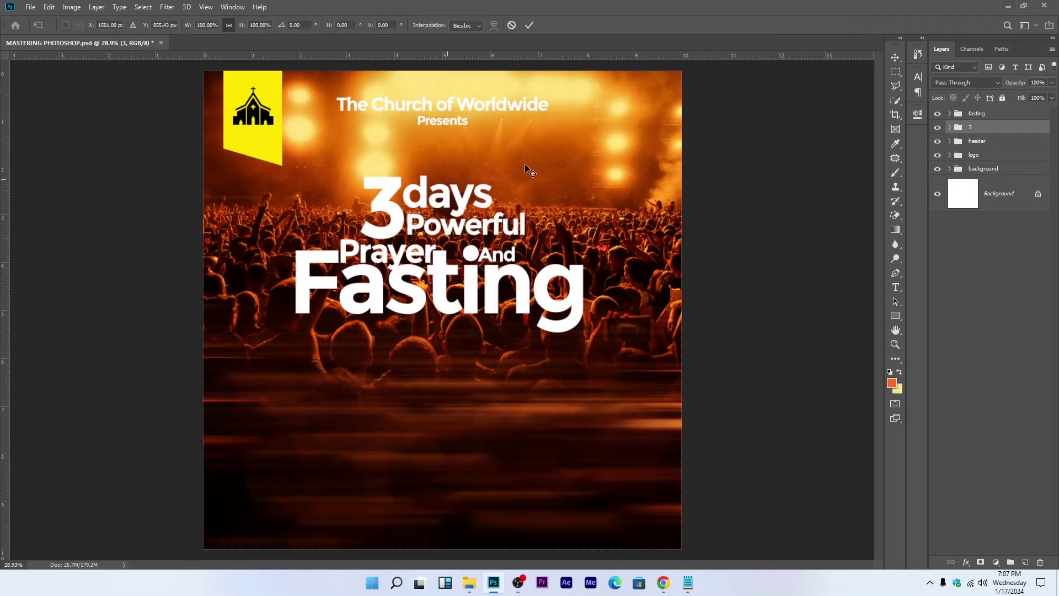
{"action": "left_click_drag", "start_coordinate": [525, 176], "coordinate": [521, 179]}
{"action": "key", "text": "Return"}
Step: Draw an ellipse around the '3 days Powerful' heading with no fill and a yellow stroke
{"action": "left_click", "coordinate": [896, 316]}
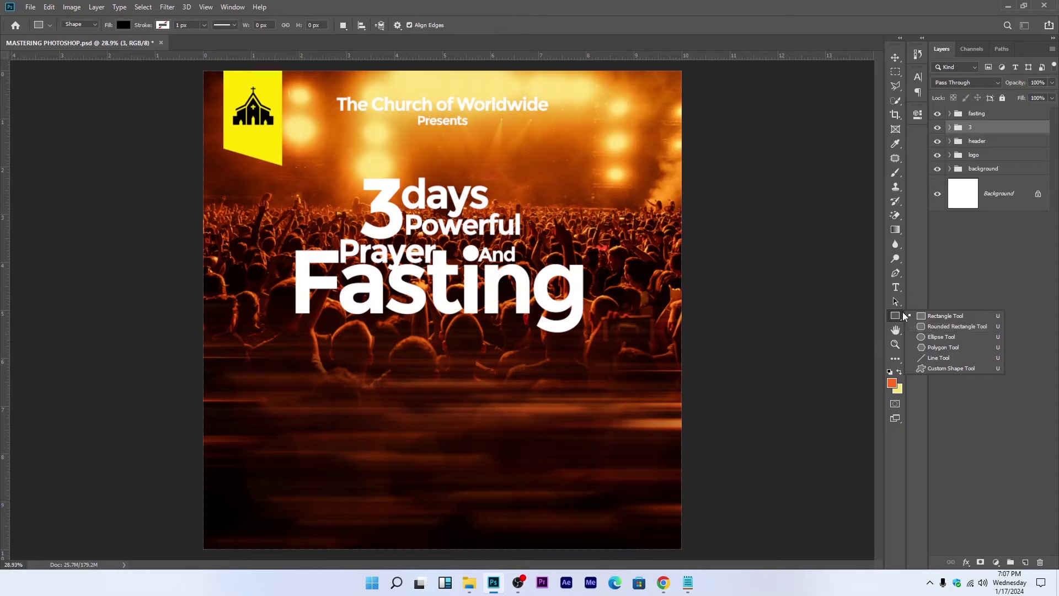
{"action": "left_click", "coordinate": [946, 339]}
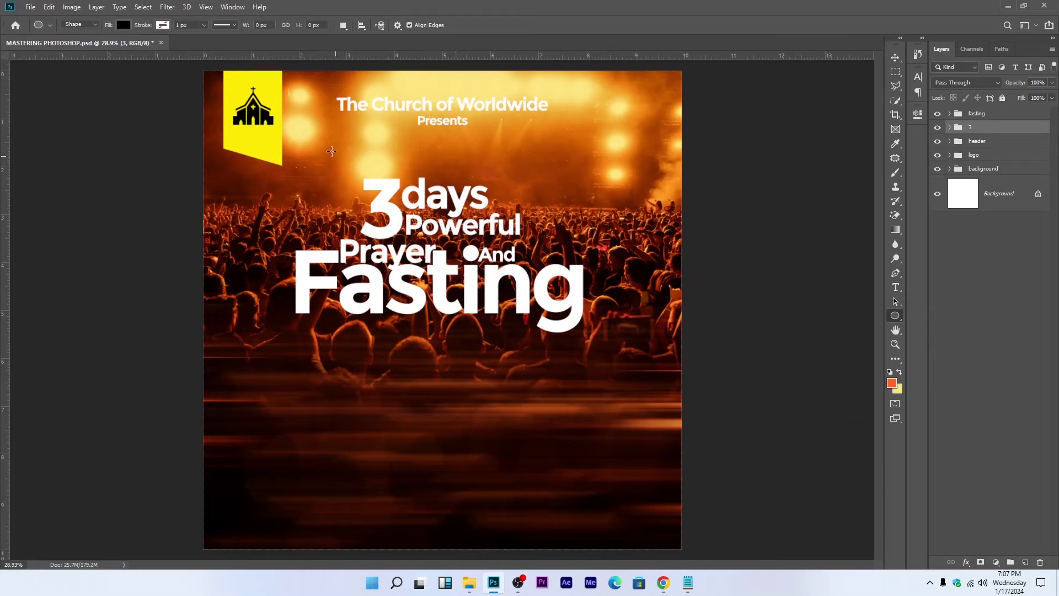
{"action": "left_click_drag", "start_coordinate": [336, 152], "coordinate": [630, 359]}
{"action": "left_click", "coordinate": [763, 199]}
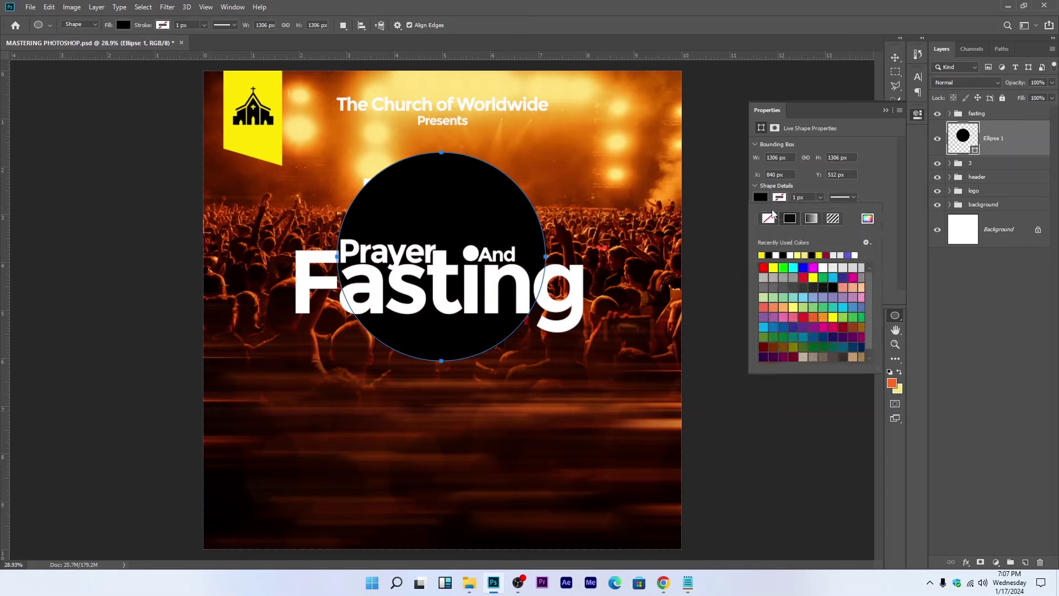
{"action": "left_click", "coordinate": [769, 219]}
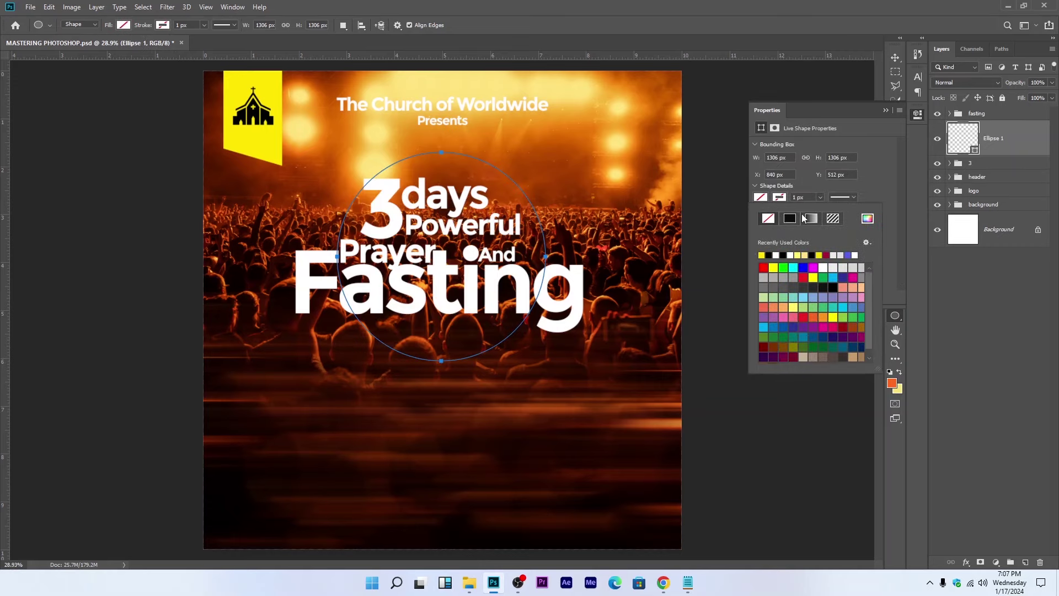
{"action": "left_click", "coordinate": [781, 197]}
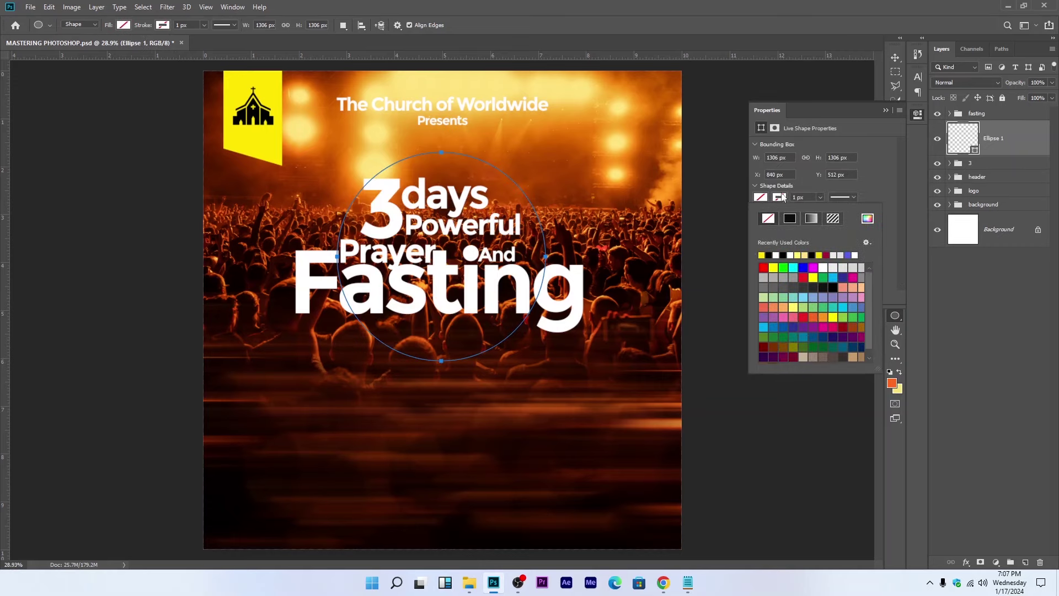
{"action": "left_click", "coordinate": [762, 255]}
{"action": "left_click", "coordinate": [821, 197]}
{"action": "left_click_drag", "start_coordinate": [817, 211], "coordinate": [823, 212]}
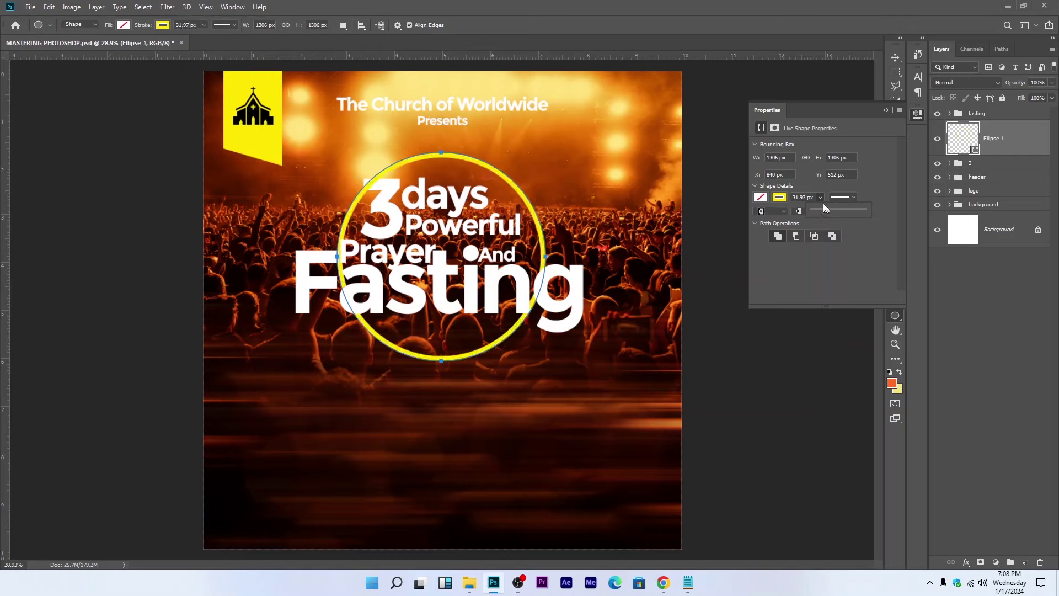
Step: Reposition the yellow circle around the heading and thin its stroke to about 23.79 px
{"action": "left_click", "coordinate": [886, 110]}
{"action": "key", "text": "v"}
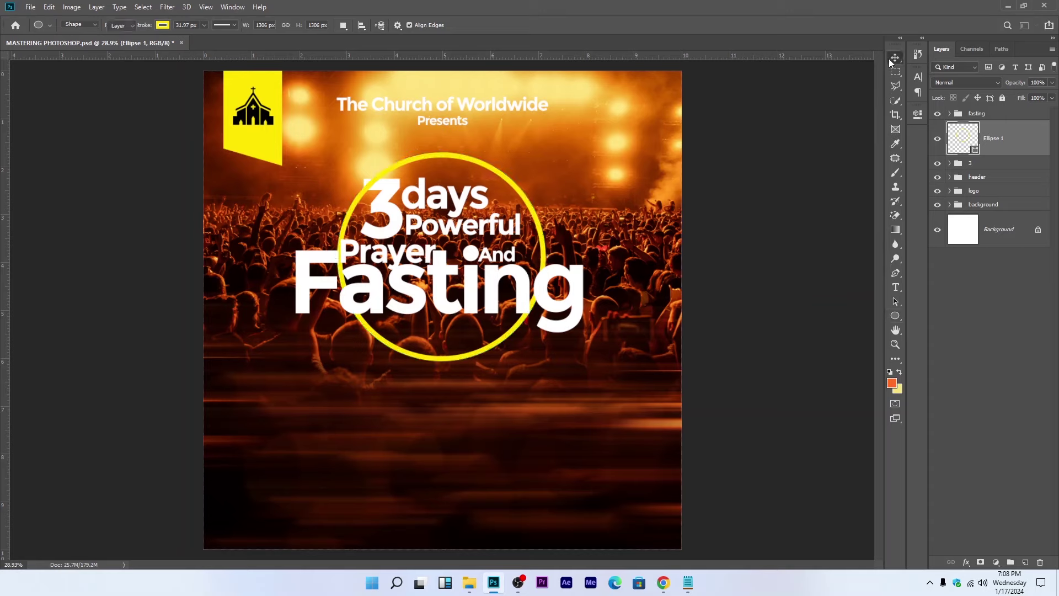
{"action": "left_click_drag", "start_coordinate": [544, 247], "coordinate": [527, 232]}
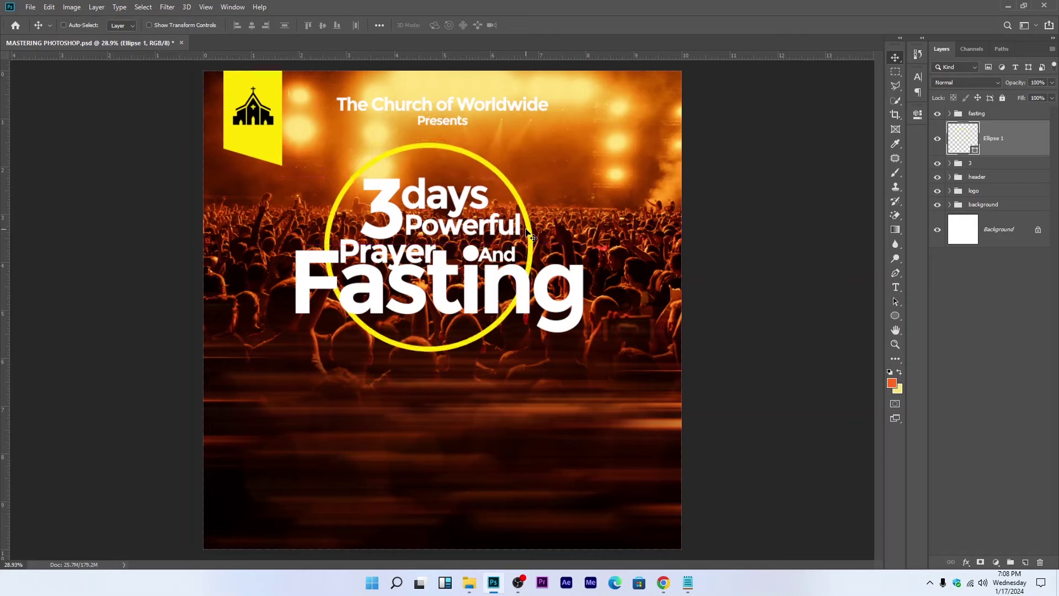
{"action": "key", "text": "shift+Down"}
{"action": "key", "text": "shift+Down"}
{"action": "key", "text": "shift+Down"}
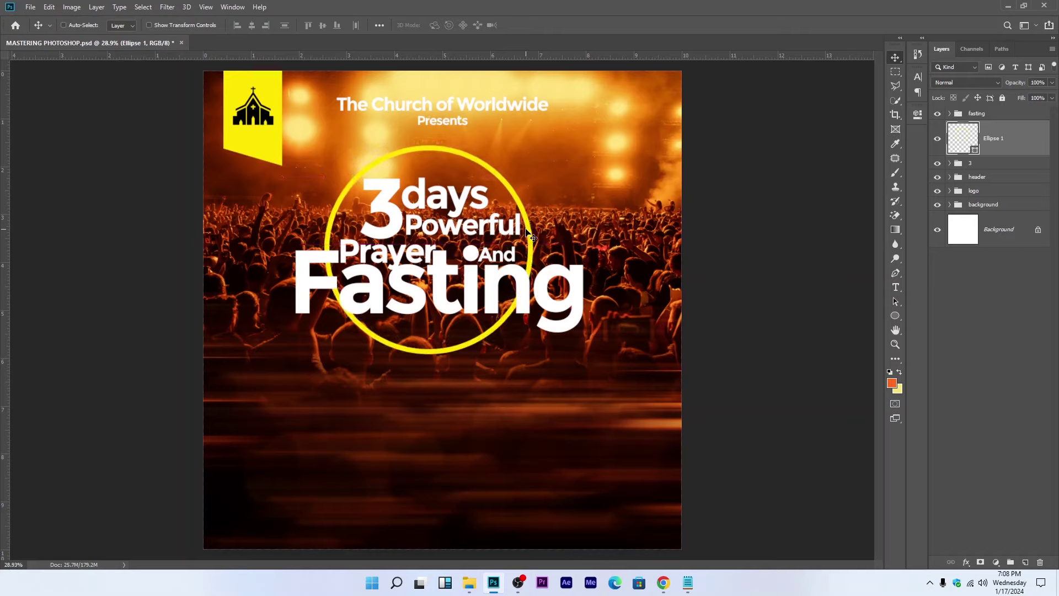
{"action": "left_click", "coordinate": [895, 316]}
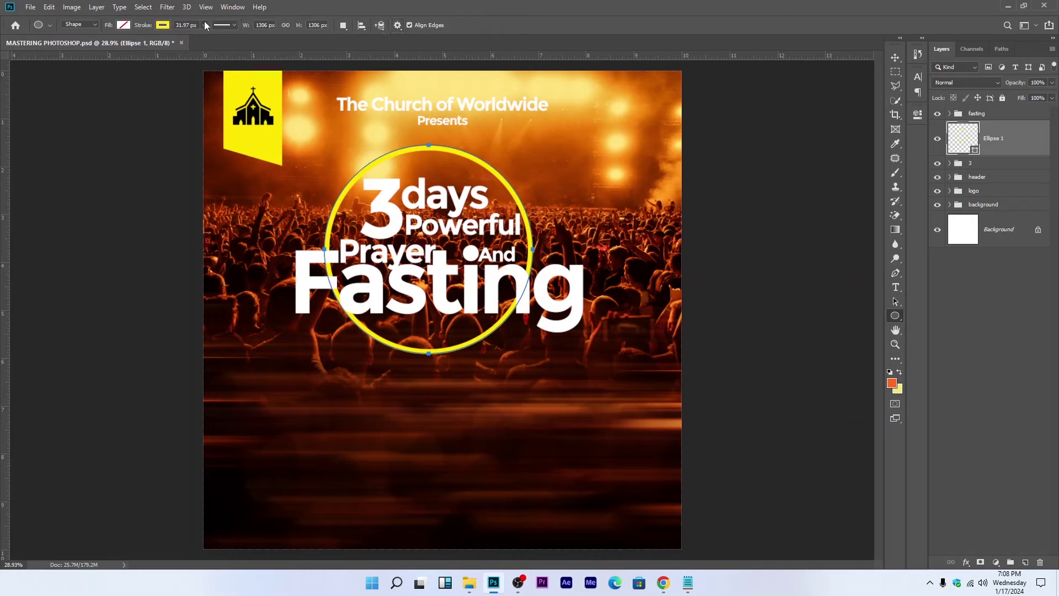
{"action": "left_click", "coordinate": [204, 25]}
{"action": "left_click_drag", "start_coordinate": [205, 37], "coordinate": [203, 39]}
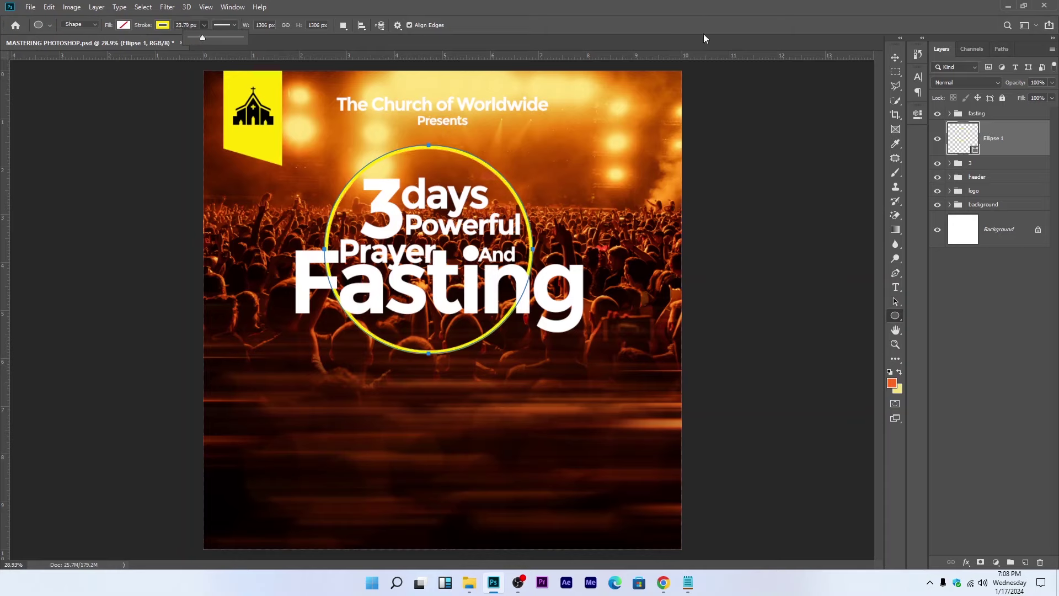
{"action": "left_click", "coordinate": [896, 58]}
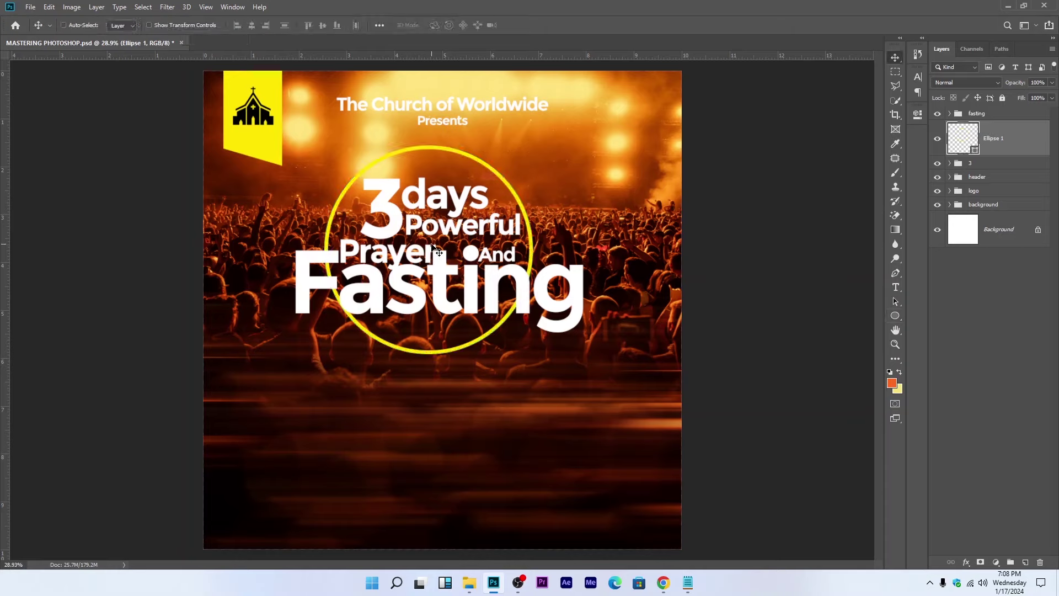
Step: Rasterize Ellipse 1 and delete its lower part around Fasting, leaving a yellow arc
{"action": "scroll", "coordinate": [549, 184], "scroll_direction": "up", "scroll_amount": 1}
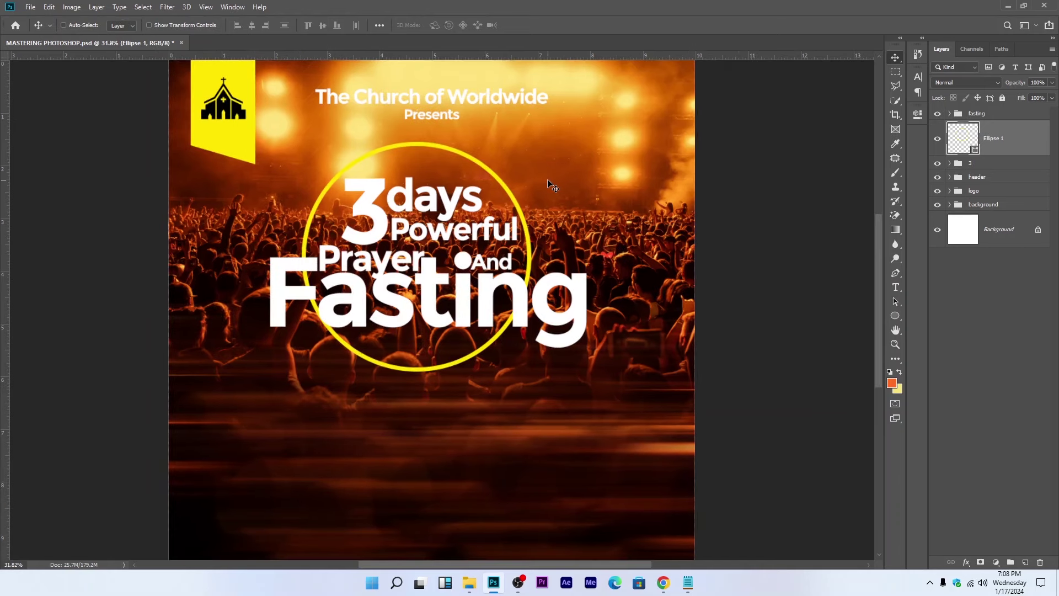
{"action": "right_click", "coordinate": [1021, 149]}
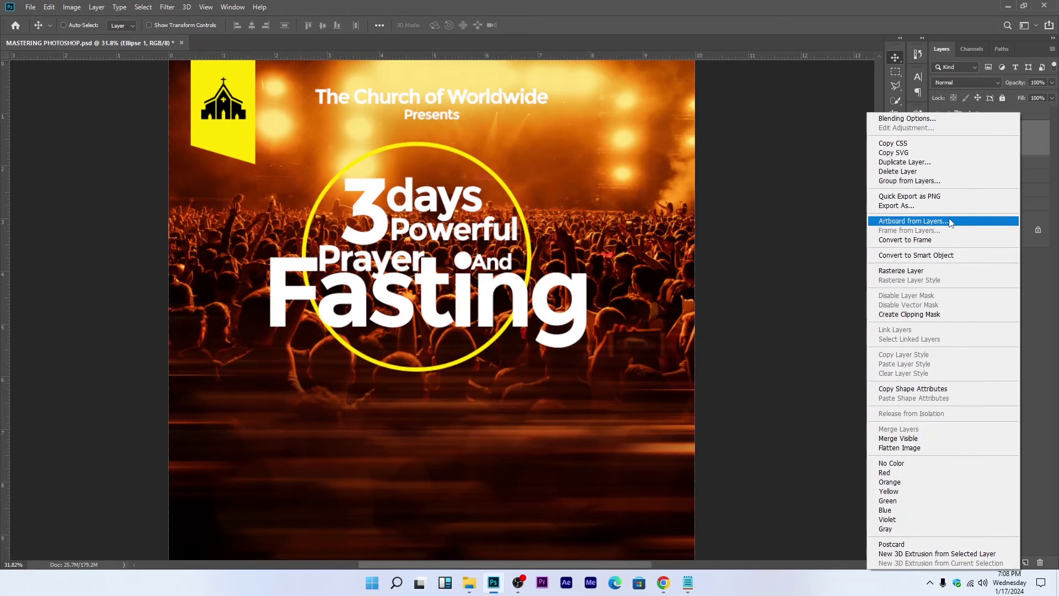
{"action": "left_click", "coordinate": [910, 273]}
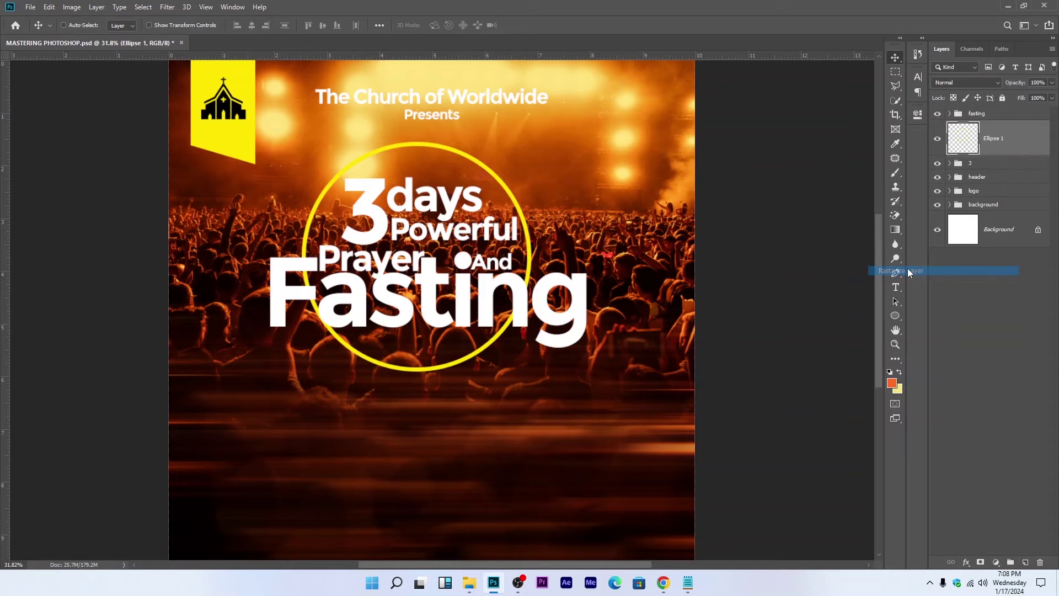
{"action": "left_click", "coordinate": [898, 74]}
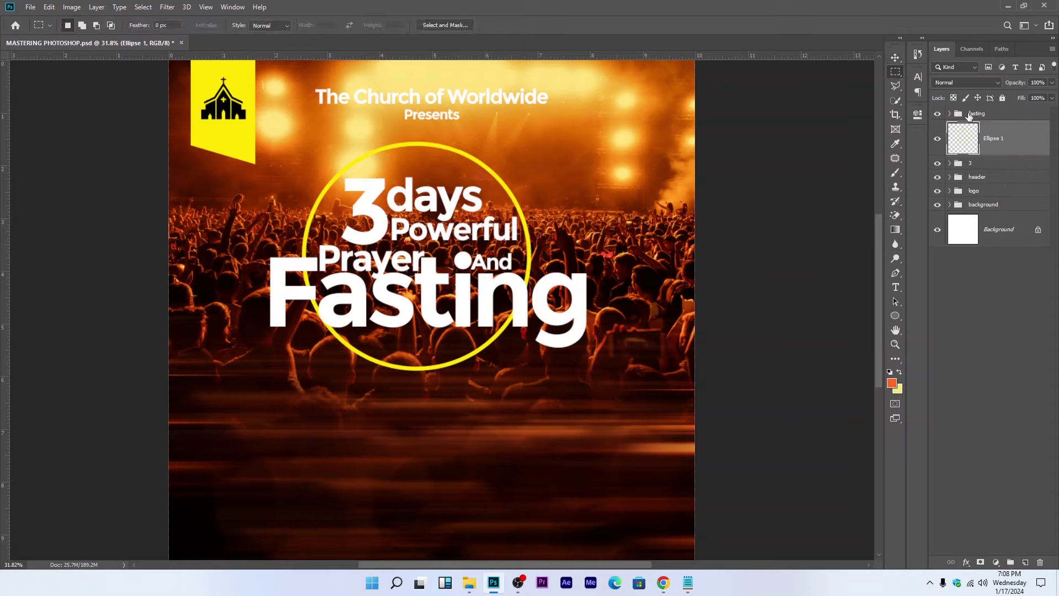
{"action": "left_click_drag", "start_coordinate": [286, 255], "coordinate": [596, 388]}
{"action": "key", "text": "Delete"}
{"action": "key", "text": "ctrl+d"}
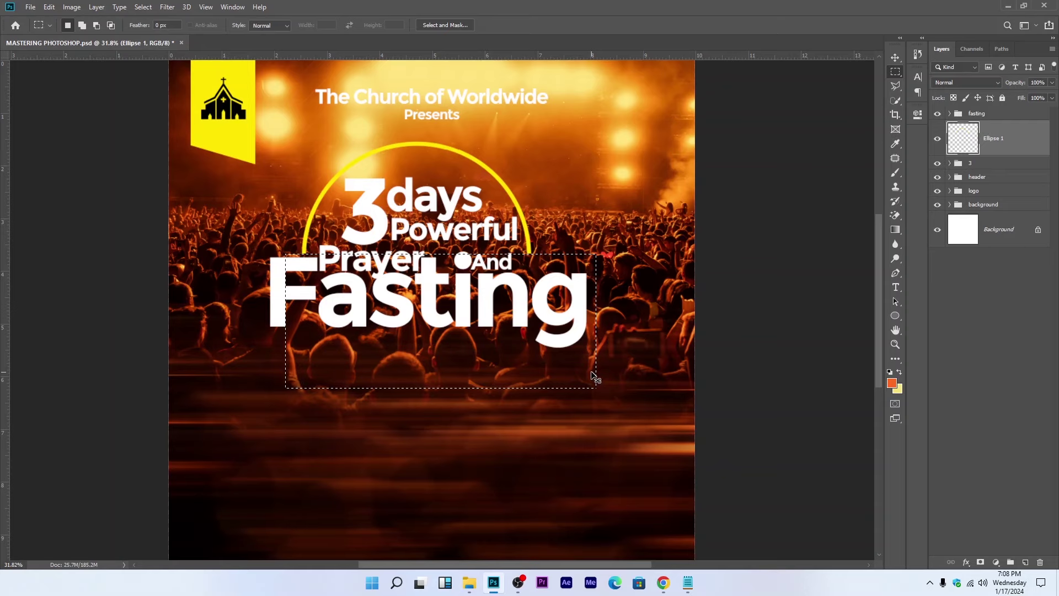
Step: Save the flyer and expand the fasting group to list its text layers
{"action": "scroll", "coordinate": [444, 237], "scroll_direction": "down", "scroll_amount": 5}
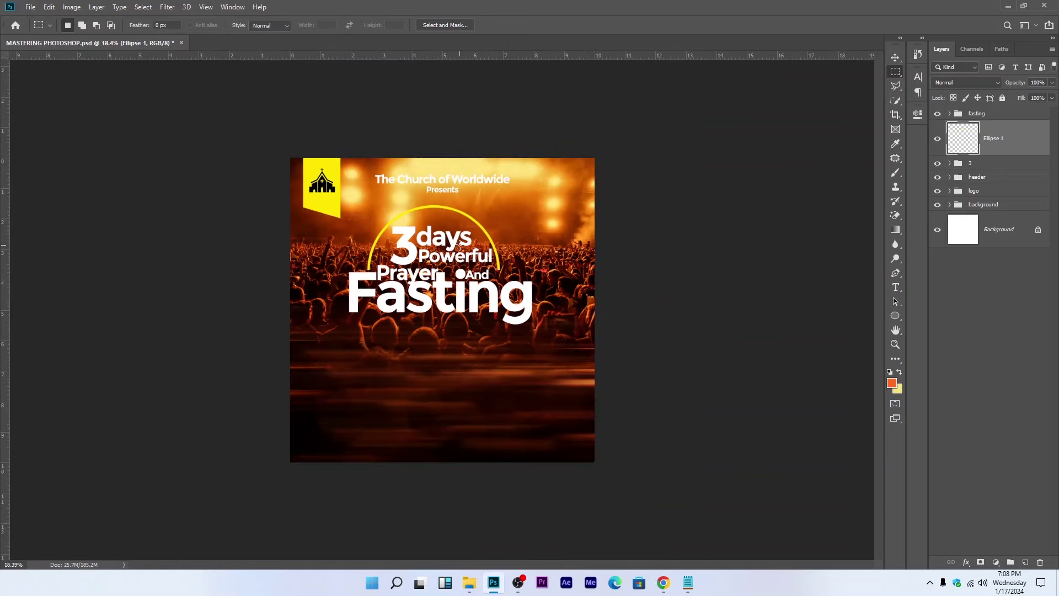
{"action": "left_click", "coordinate": [895, 58]}
{"action": "scroll", "coordinate": [513, 254], "scroll_direction": "up", "scroll_amount": 4}
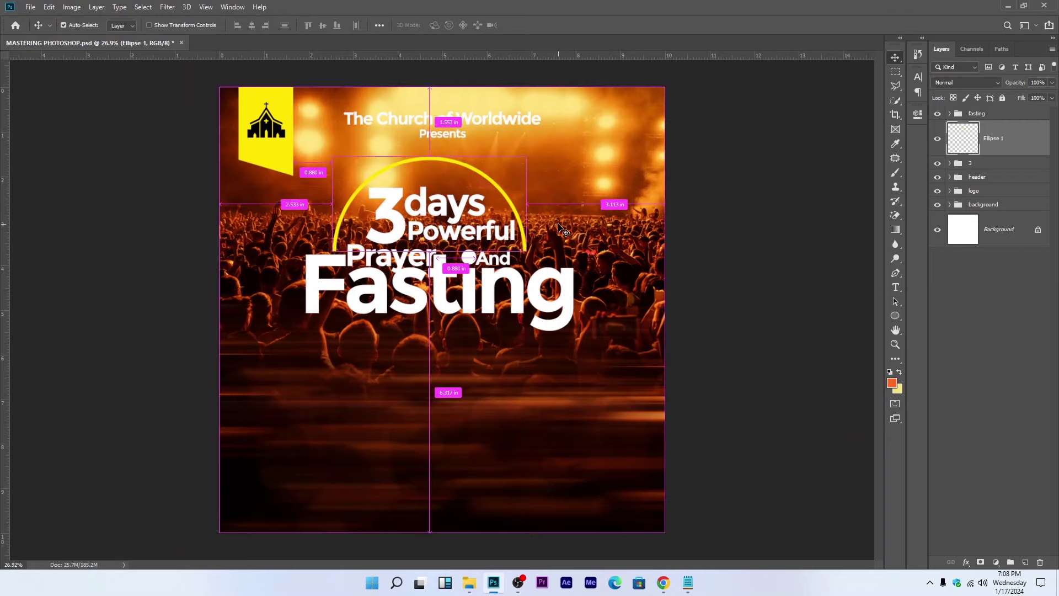
{"action": "key", "text": "ctrl+s"}
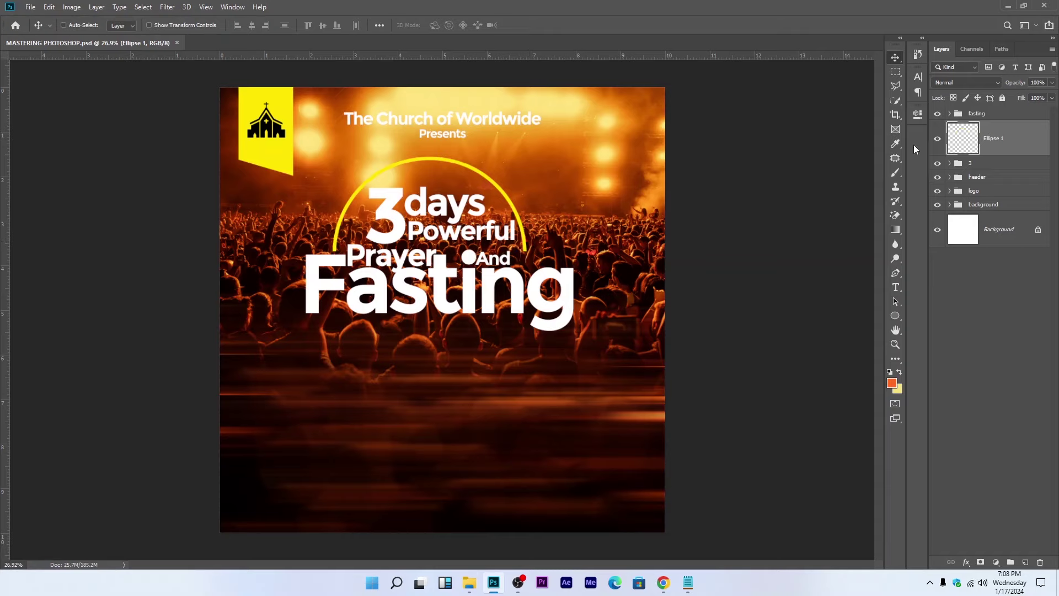
{"action": "left_click", "coordinate": [984, 117]}
{"action": "left_click", "coordinate": [950, 113]}
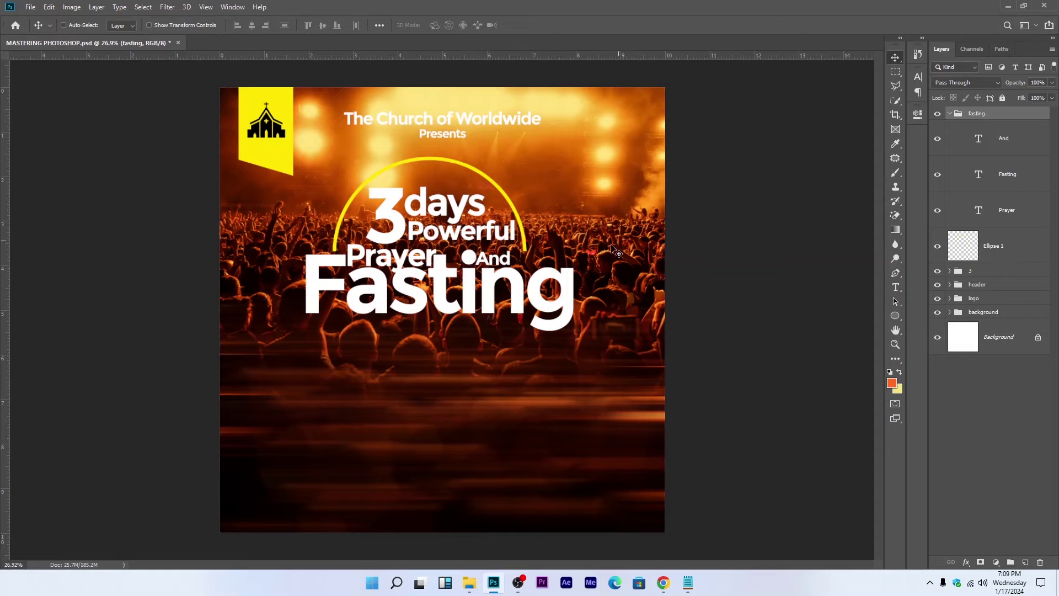
Step: Place the 1242 image from Downloads as an embedded layer above the Fasting text
{"action": "left_click", "coordinate": [964, 174]}
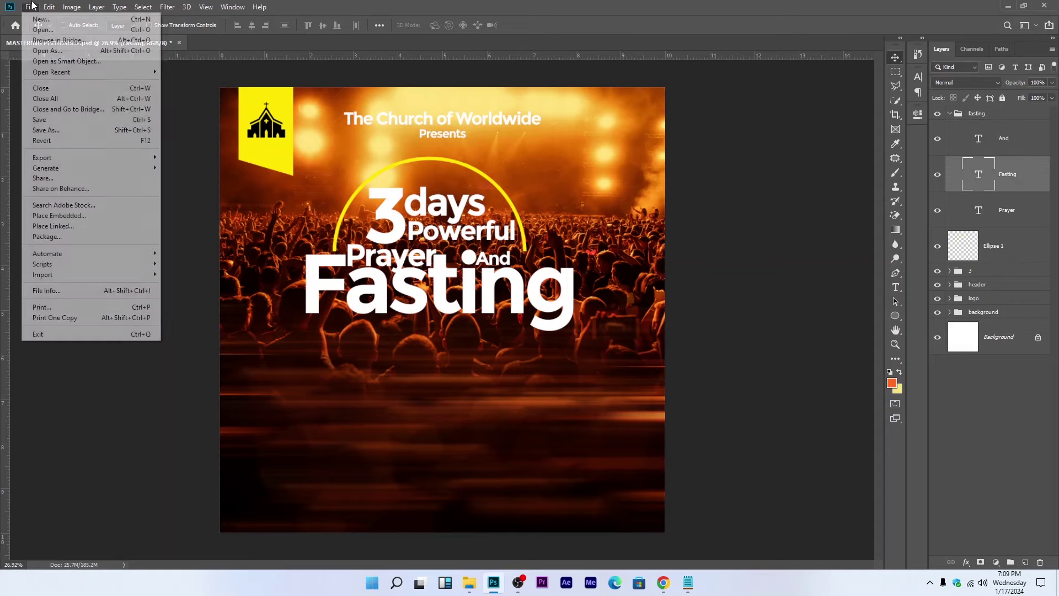
{"action": "left_click", "coordinate": [30, 7]}
{"action": "left_click", "coordinate": [60, 216]}
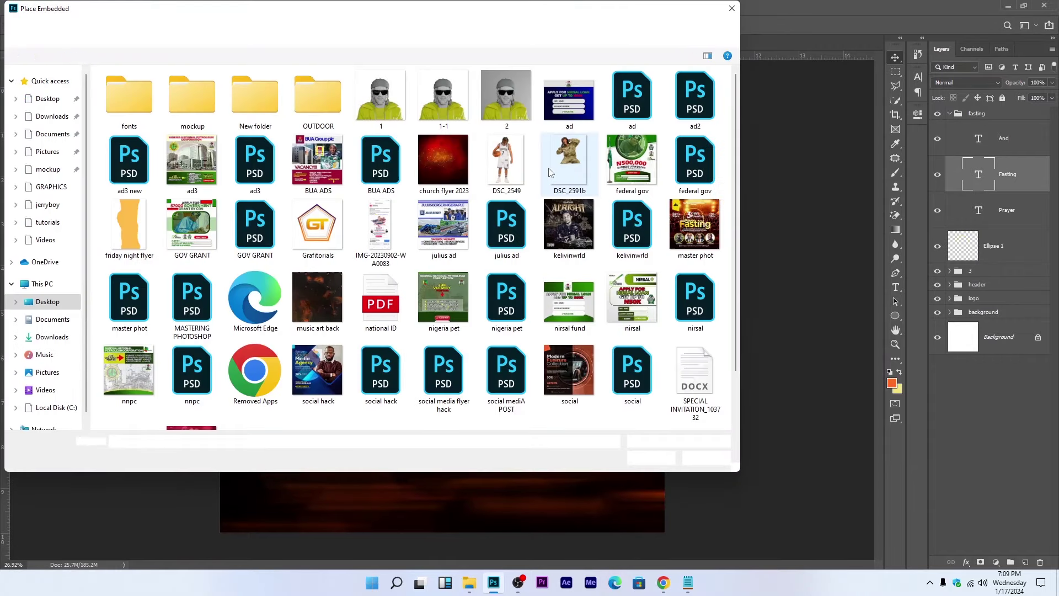
{"action": "scroll", "coordinate": [558, 246], "scroll_direction": "down", "scroll_amount": 1}
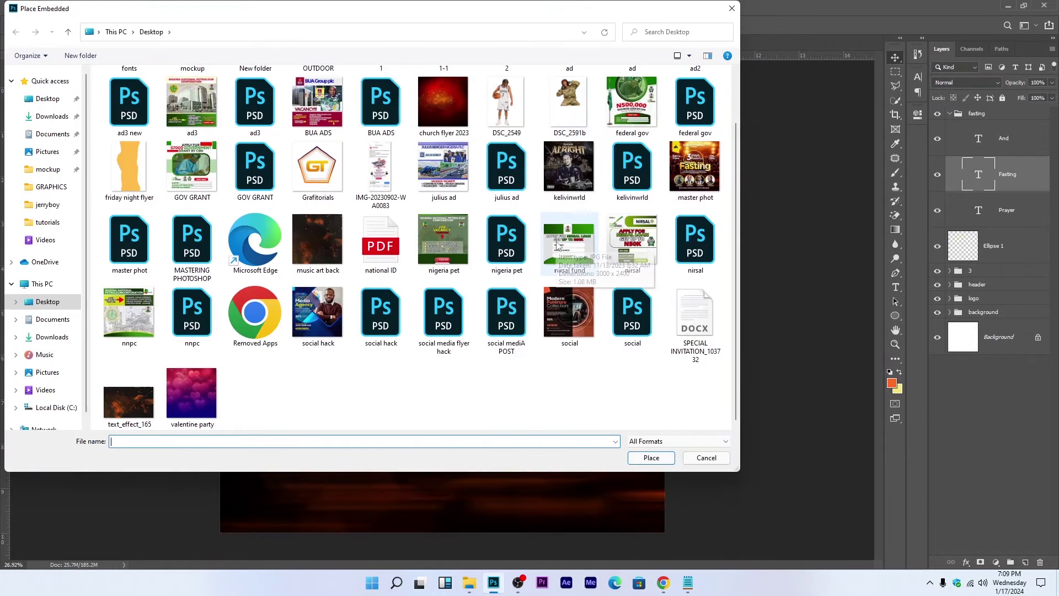
{"action": "left_click", "coordinate": [52, 116]}
{"action": "scroll", "coordinate": [571, 269], "scroll_direction": "down", "scroll_amount": 10}
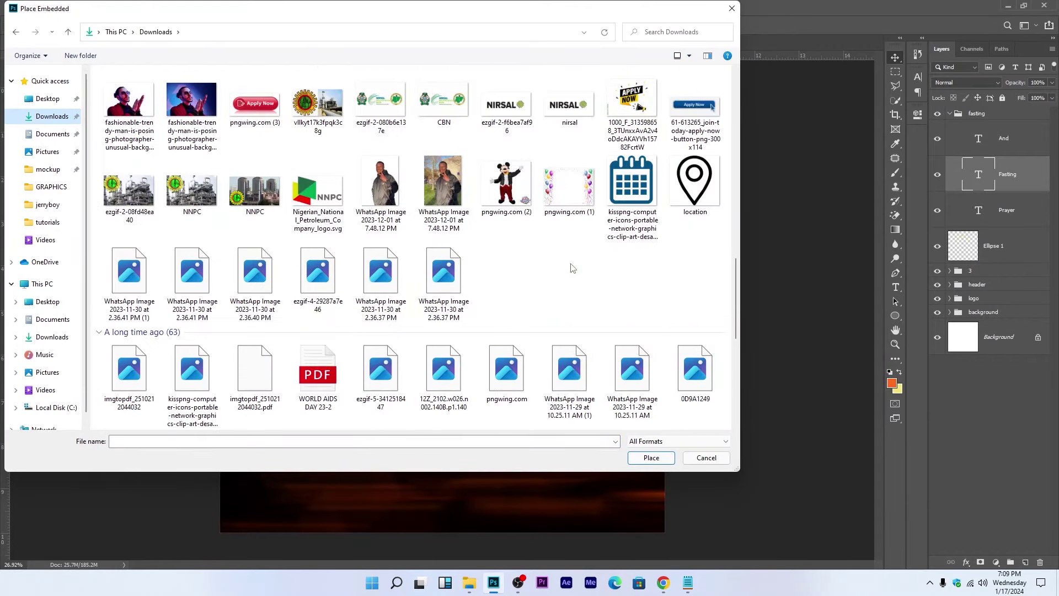
{"action": "scroll", "coordinate": [572, 268], "scroll_direction": "down", "scroll_amount": 4}
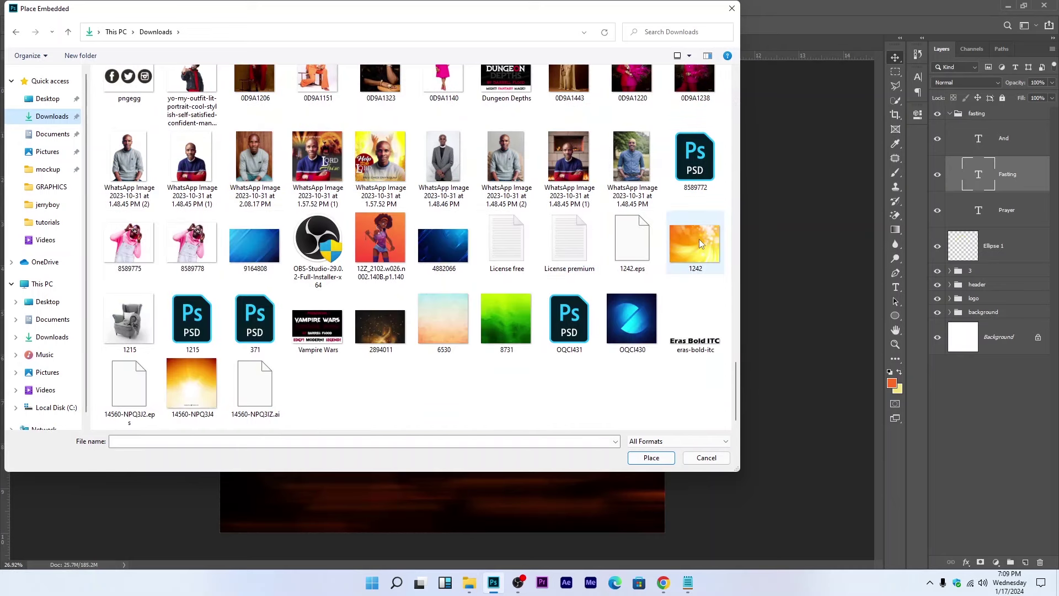
{"action": "left_click", "coordinate": [700, 240]}
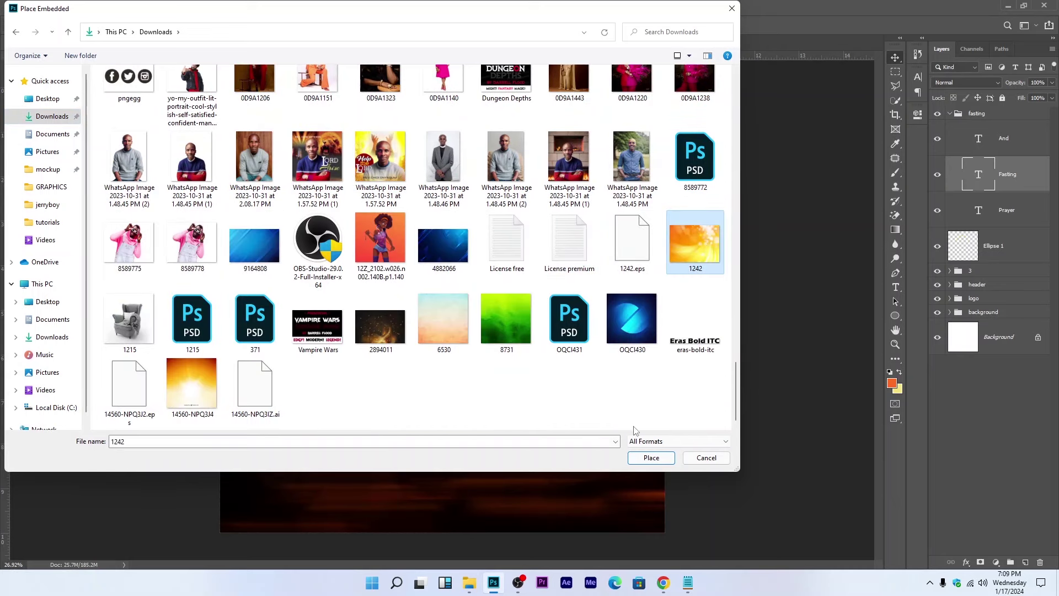
{"action": "left_click", "coordinate": [642, 459]}
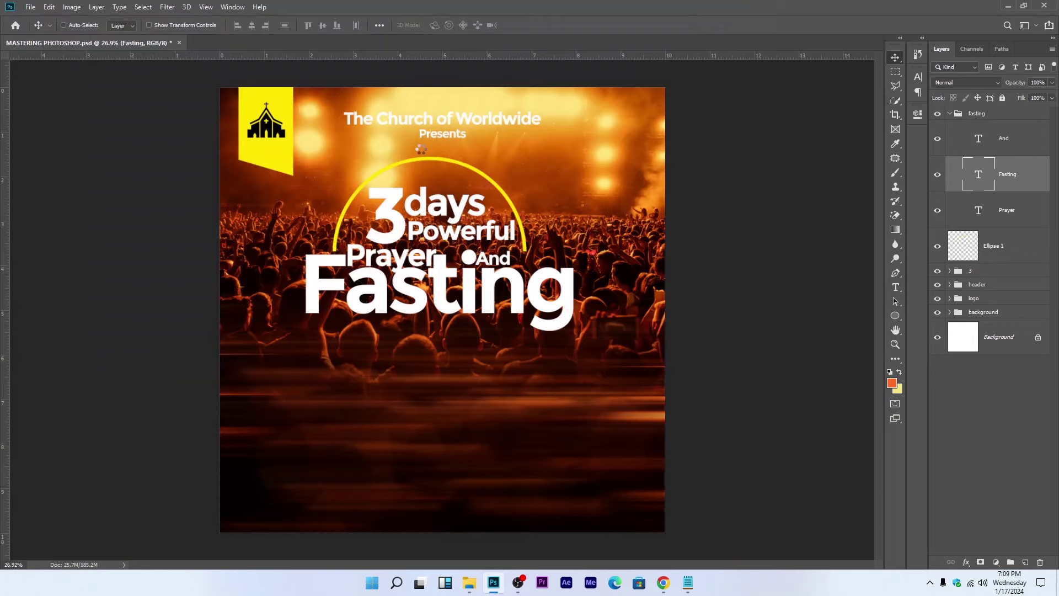
Step: Scale and position image 1242 over the title, then clip it to the Fasting text
{"action": "left_click_drag", "start_coordinate": [443, 141], "coordinate": [478, 305]}
{"action": "left_click_drag", "start_coordinate": [452, 349], "coordinate": [426, 255]}
{"action": "mouse_move", "coordinate": [531, 293]}
{"action": "left_mouse_down"}
{"action": "mouse_move", "coordinate": [601, 291]}
{"action": "mouse_move", "coordinate": [534, 289]}
{"action": "left_mouse_up"}
{"action": "key", "text": "Return"}
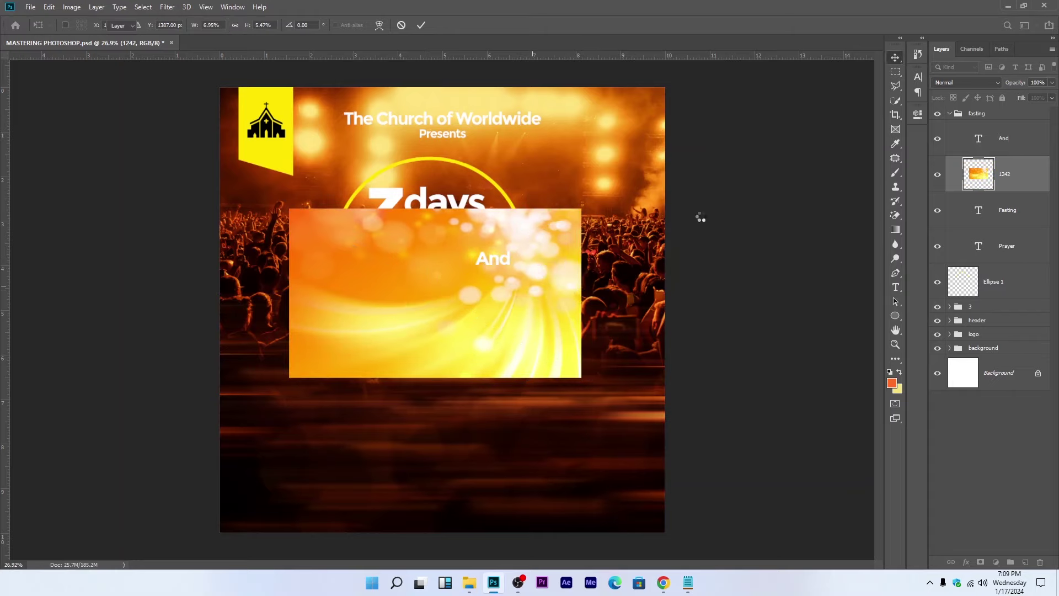
{"action": "right_click", "coordinate": [1023, 181]}
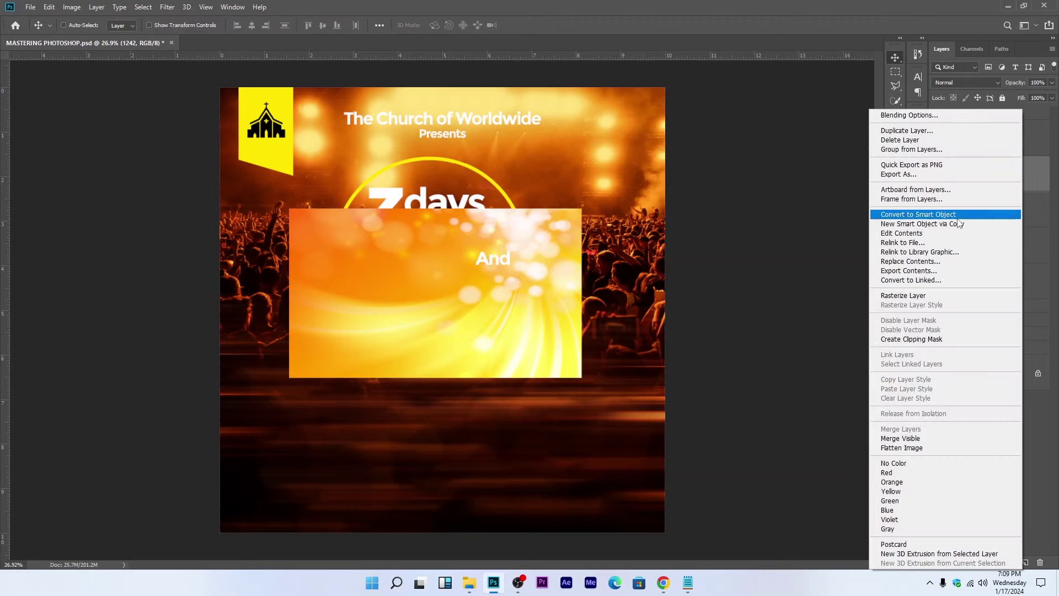
{"action": "left_click", "coordinate": [927, 338]}
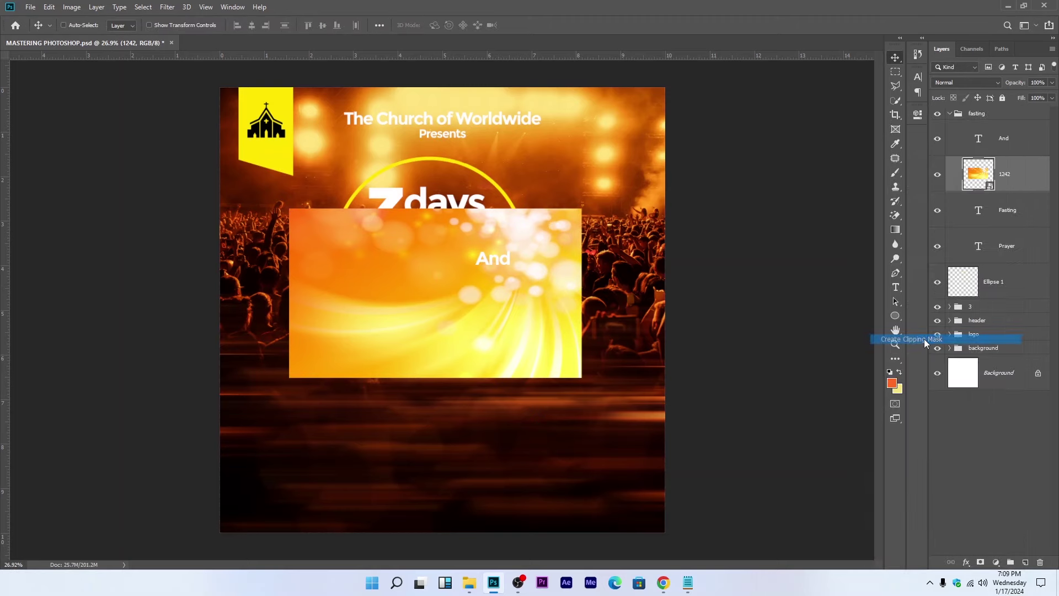
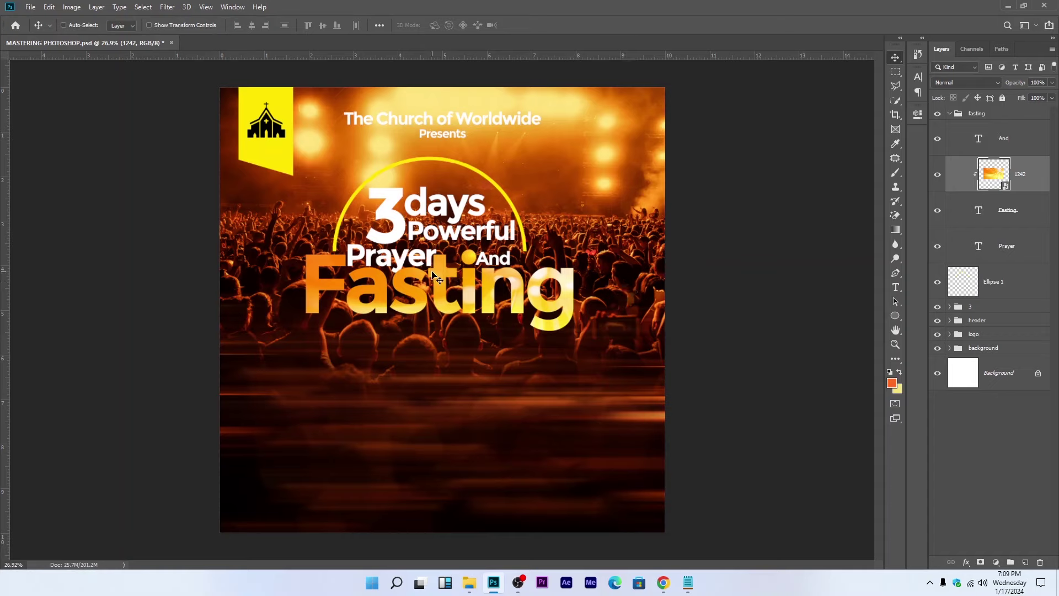
Step: Shift the clipped 1242 gradient image inside Fasting and stretch it wider and taller over the letters
{"action": "left_click_drag", "start_coordinate": [433, 261], "coordinate": [440, 225]}
{"action": "scroll", "coordinate": [440, 225], "scroll_direction": "down", "scroll_amount": 2}
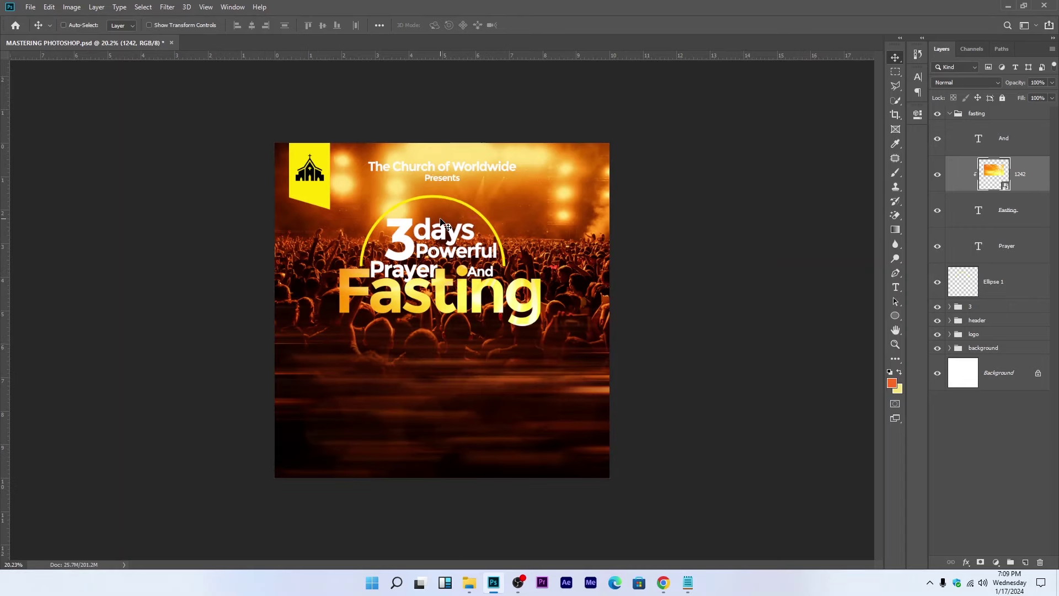
{"action": "key", "text": "ctrl+t"}
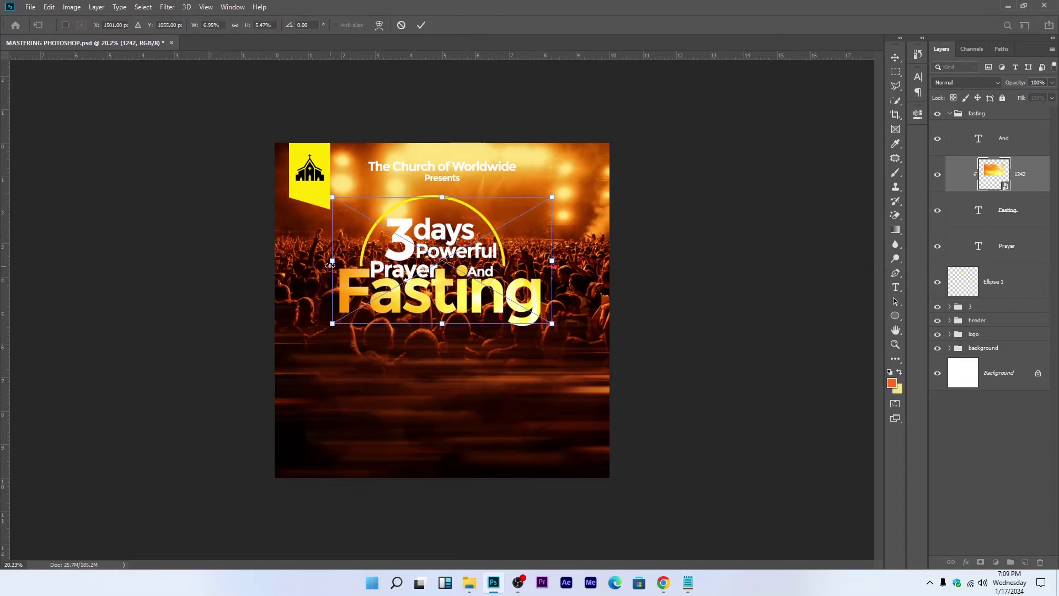
{"action": "left_click_drag", "start_coordinate": [330, 265], "coordinate": [289, 265]}
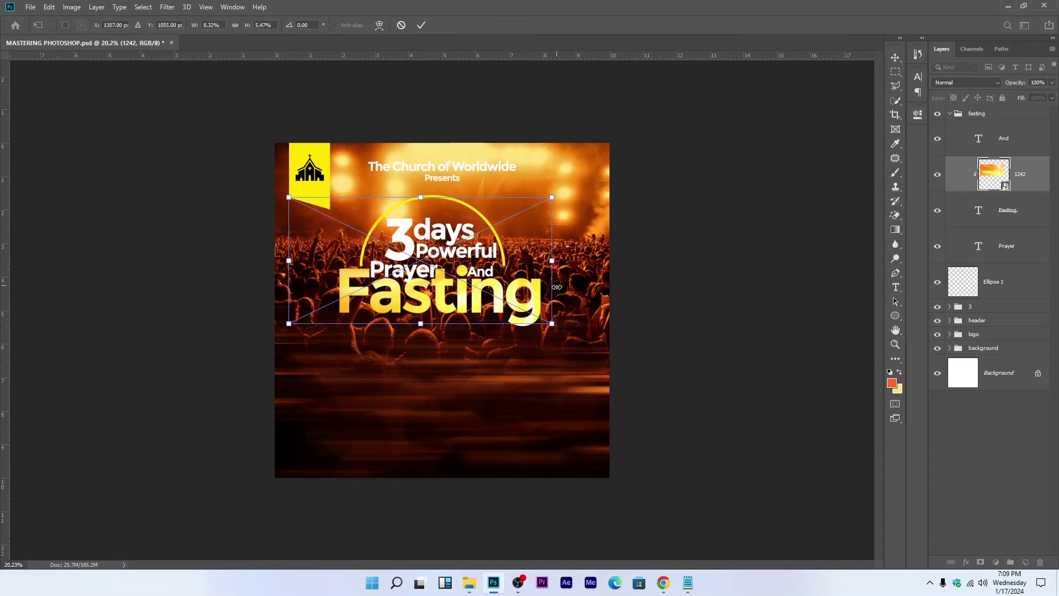
{"action": "left_click_drag", "start_coordinate": [422, 331], "coordinate": [422, 351]}
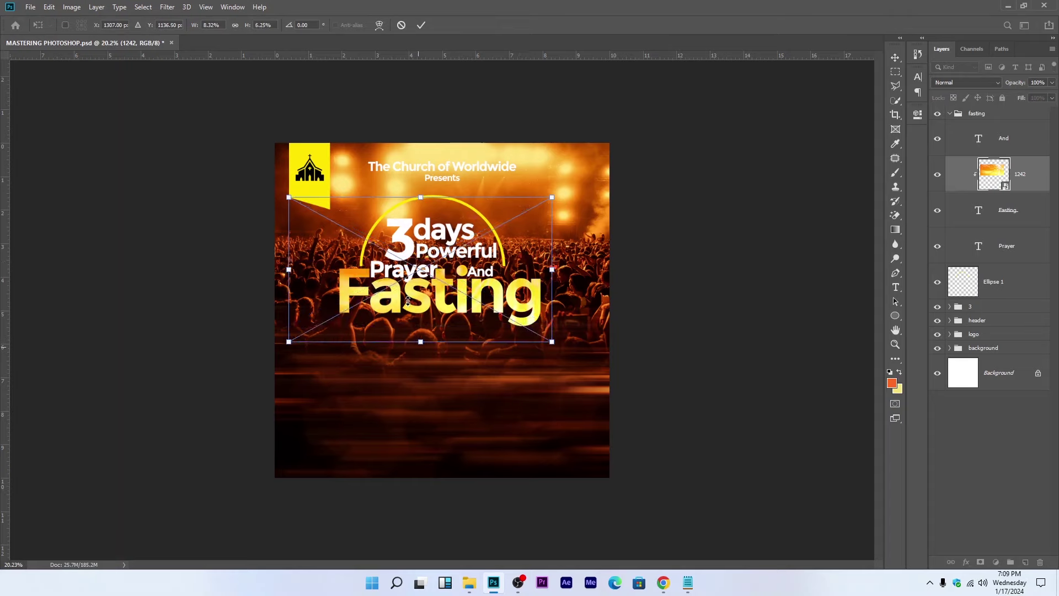
{"action": "left_click_drag", "start_coordinate": [421, 199], "coordinate": [424, 183]}
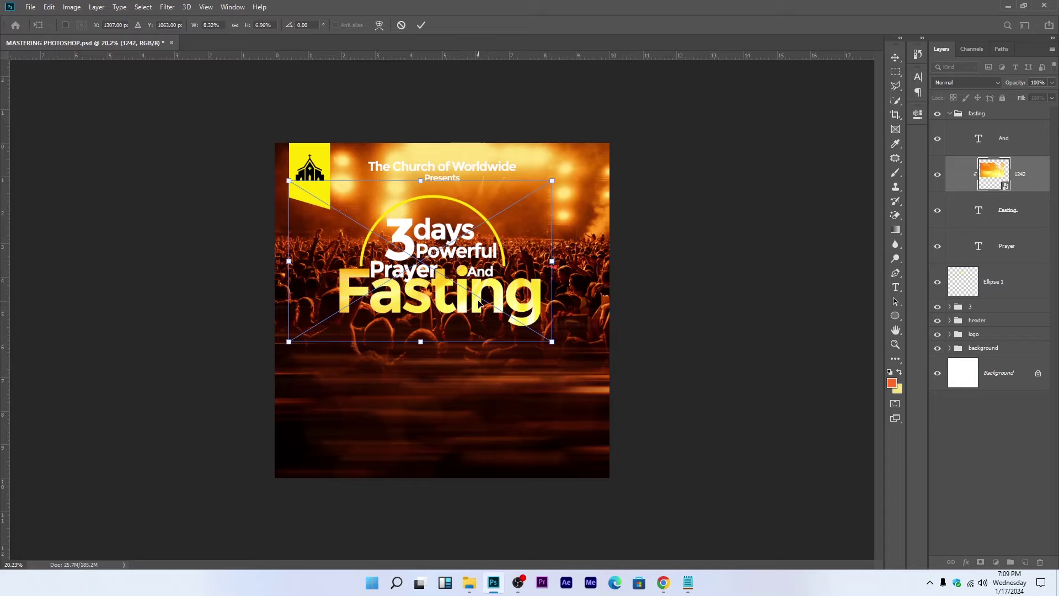
{"action": "key", "text": "Return"}
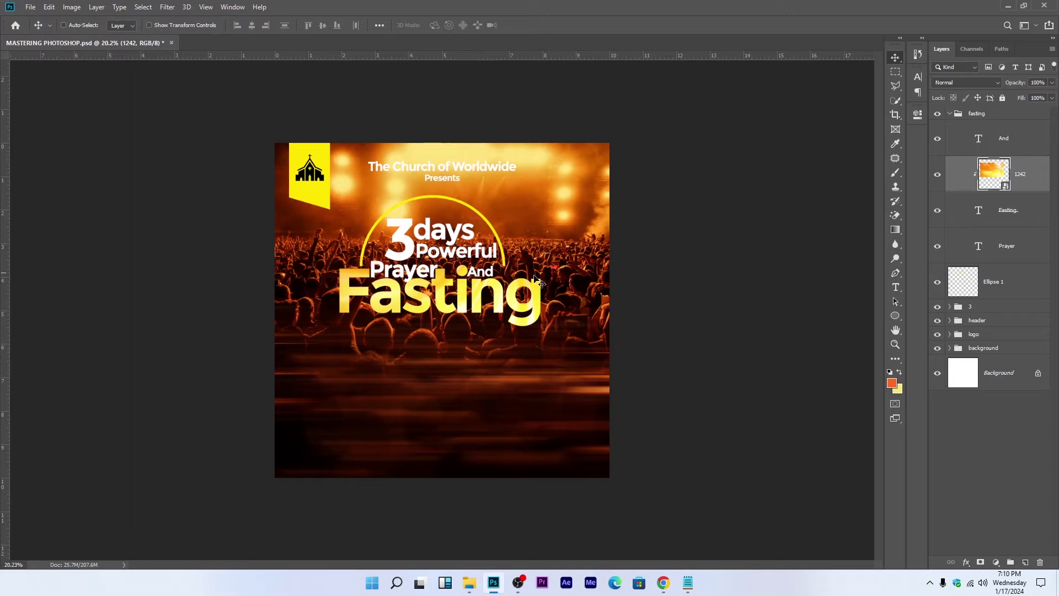
Step: Move the 1242 layer above the fasting group and clip it to that group
{"action": "left_click_drag", "start_coordinate": [1024, 164], "coordinate": [1007, 110]}
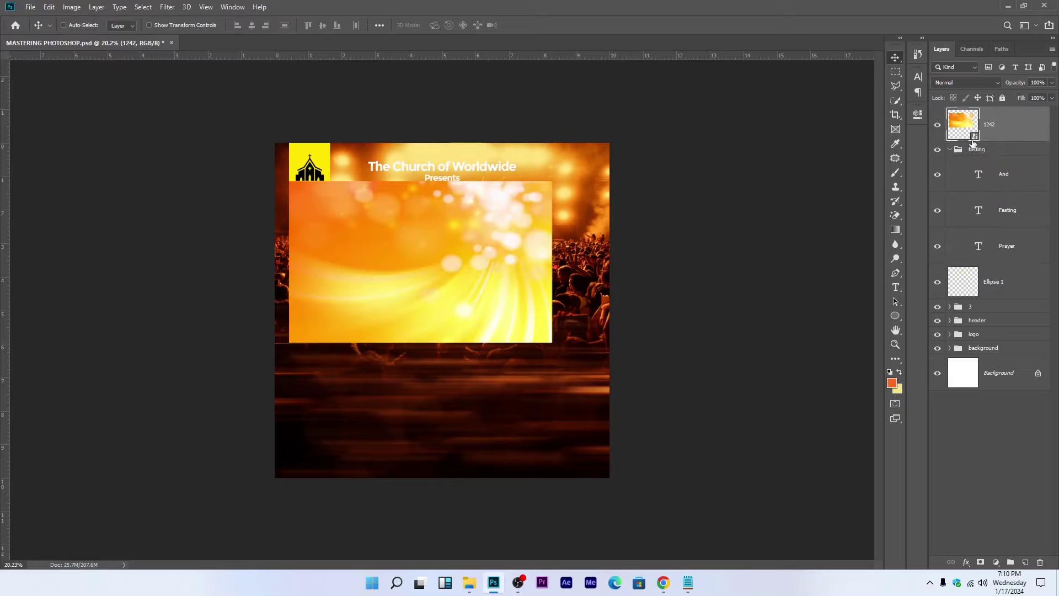
{"action": "right_click", "coordinate": [1026, 118]}
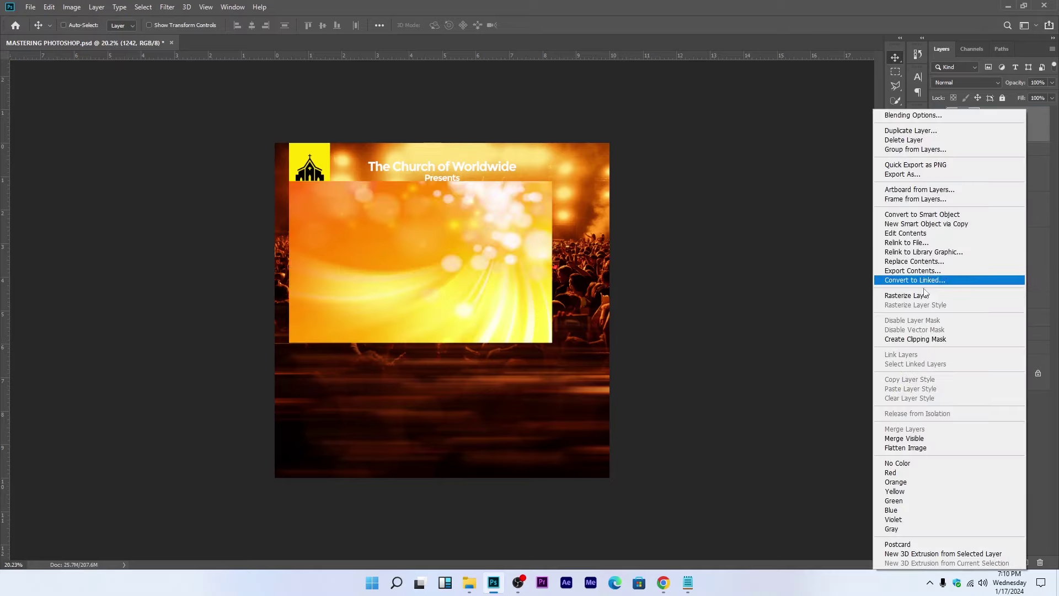
{"action": "left_click", "coordinate": [917, 339]}
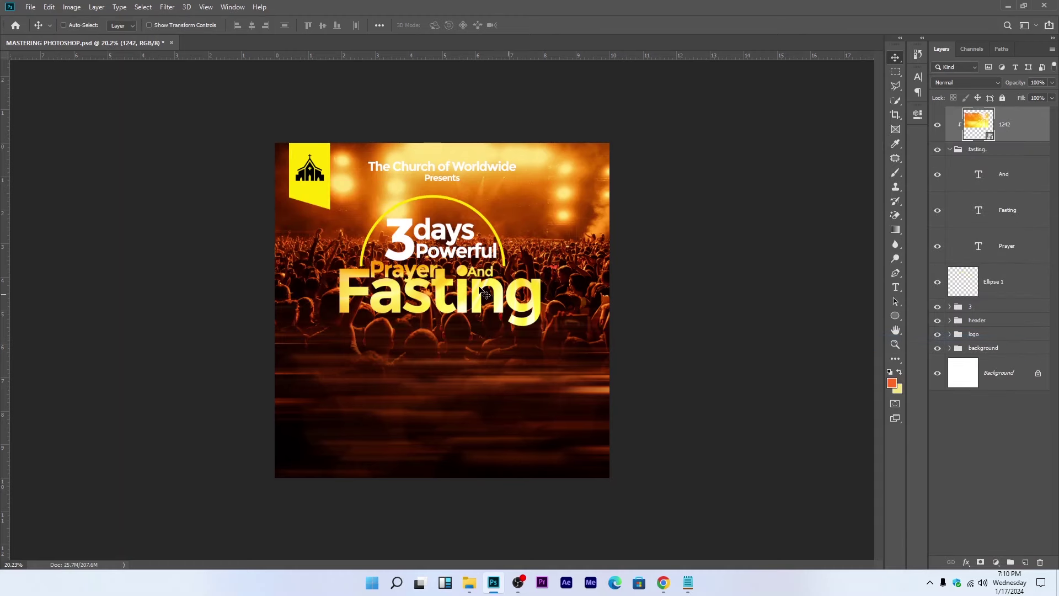
Step: Stretch the clipped gold image up to the top of the canvas
{"action": "key", "text": "ctrl+plus"}
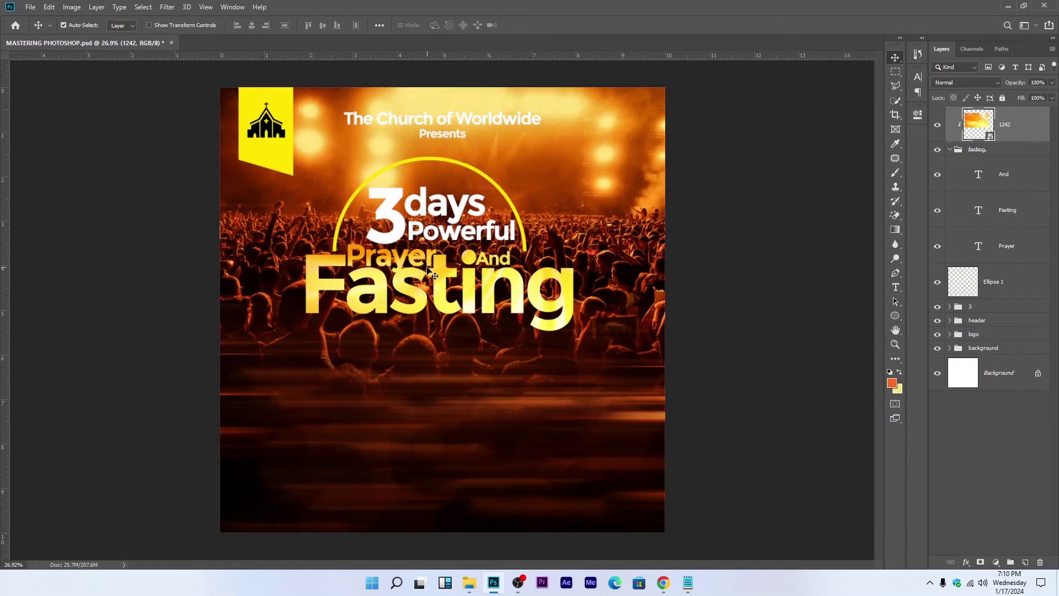
{"action": "key", "text": "ctrl"}
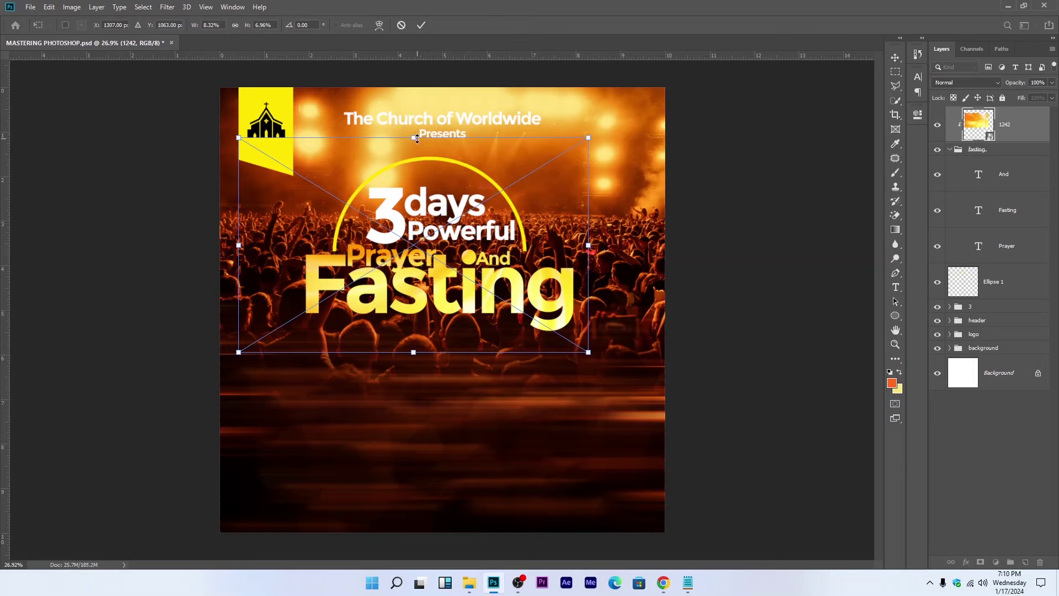
{"action": "left_click_drag", "start_coordinate": [414, 137], "coordinate": [416, 88]}
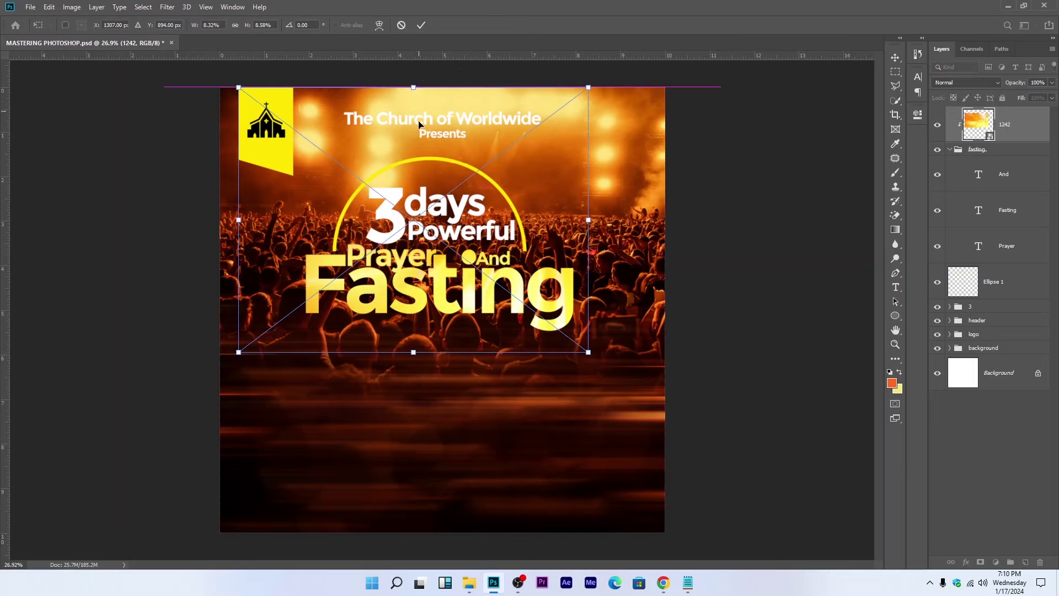
{"action": "key", "text": "Return"}
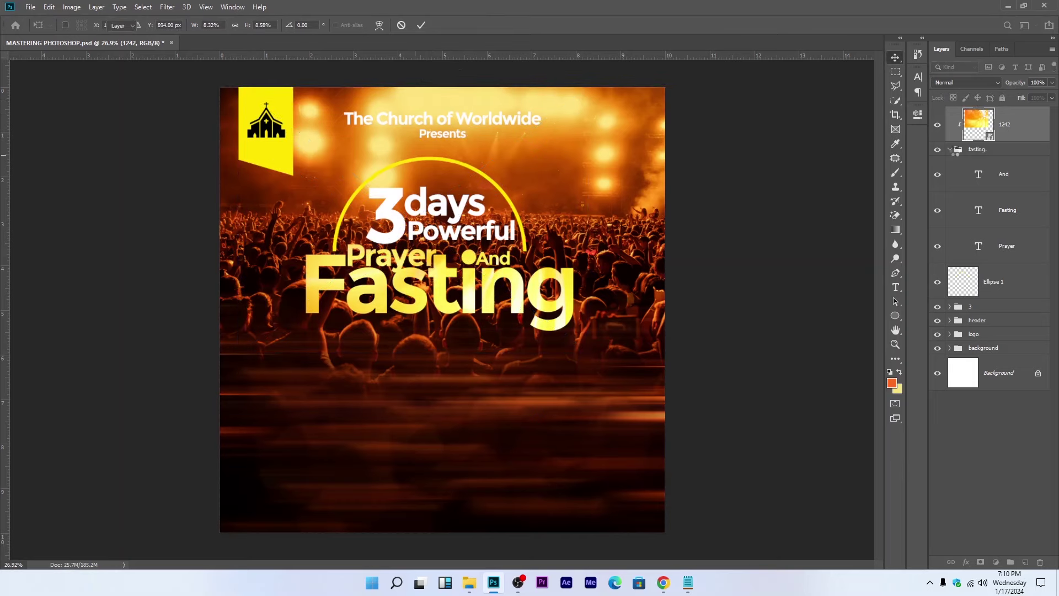
Step: Group the fasting text group and the 1242 image together as Group 1
{"action": "left_click", "coordinate": [951, 149]}
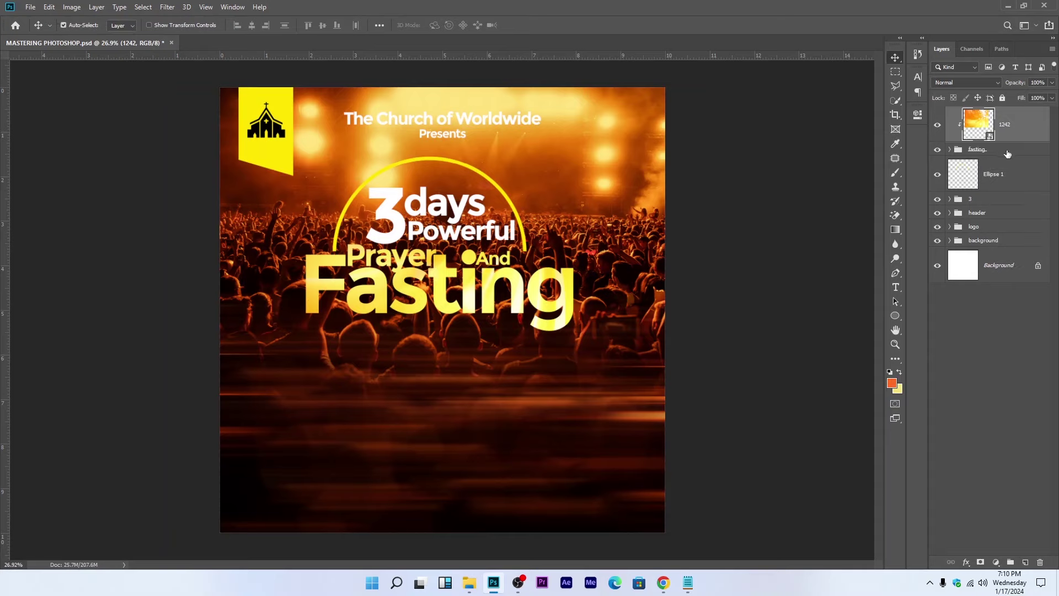
{"action": "left_click", "coordinate": [1008, 154], "text": "shift"}
{"action": "key", "text": "ctrl+g"}
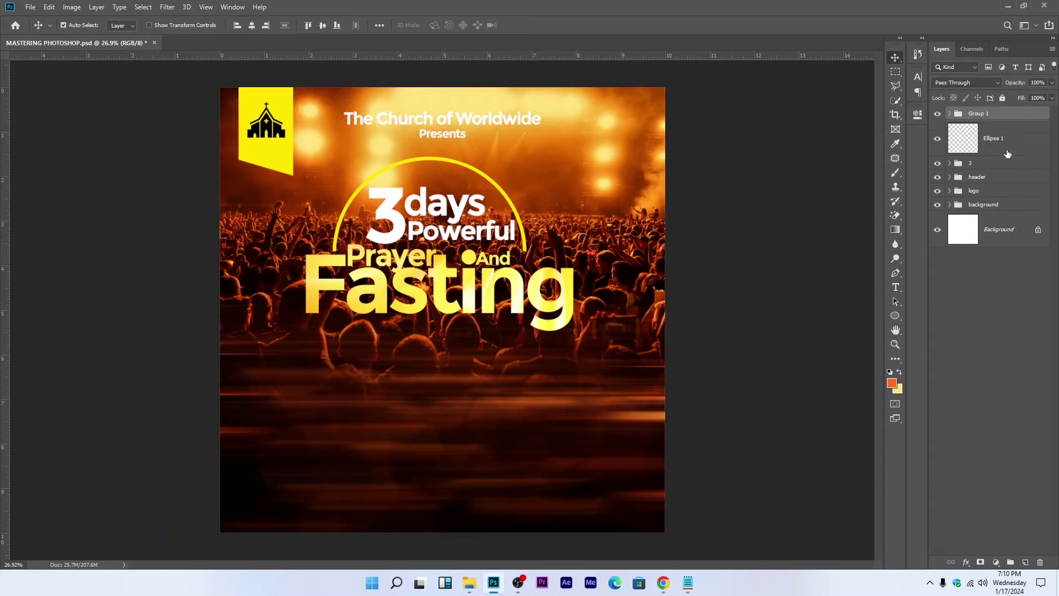
Step: Nudge the Prayer And Fasting title slightly lower on the flyer
{"action": "scroll", "coordinate": [577, 200], "scroll_direction": "down", "scroll_amount": 2}
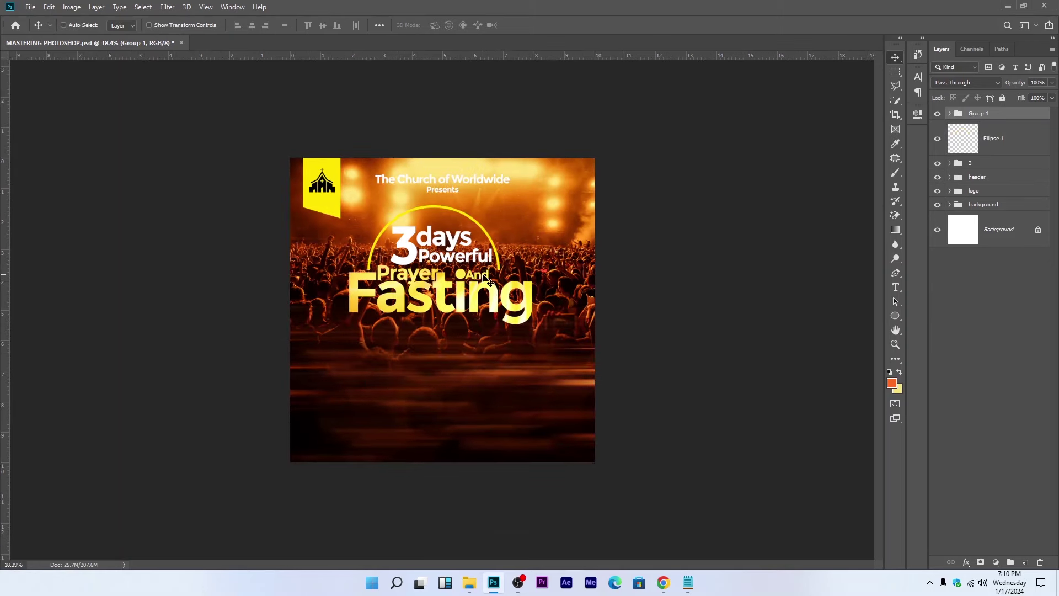
{"action": "scroll", "coordinate": [499, 278], "scroll_direction": "up", "scroll_amount": 2}
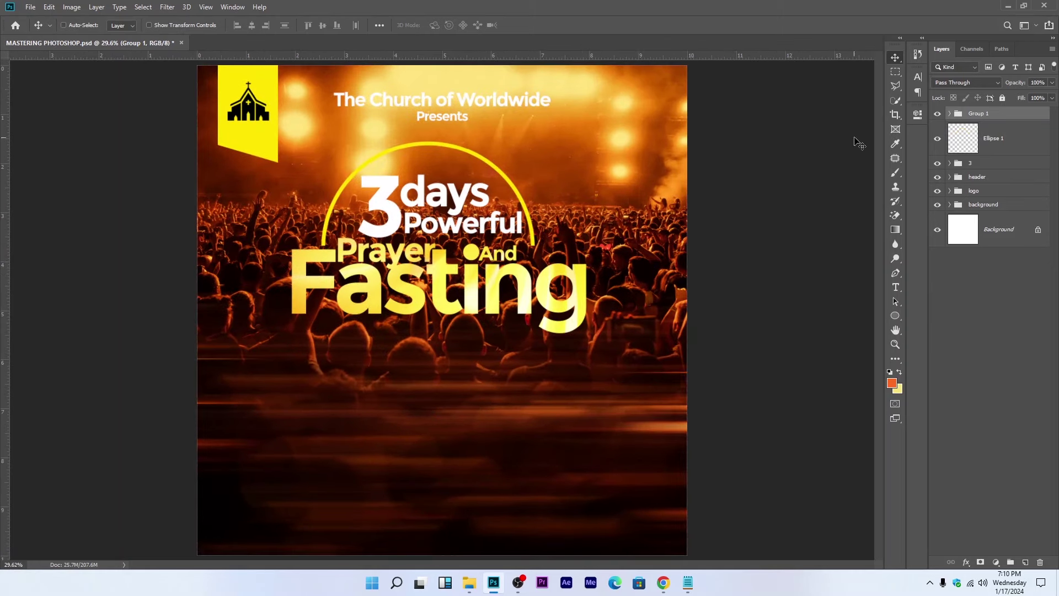
{"action": "left_click_drag", "start_coordinate": [517, 231], "coordinate": [511, 242]}
{"action": "scroll", "coordinate": [519, 241], "scroll_direction": "down", "scroll_amount": 2}
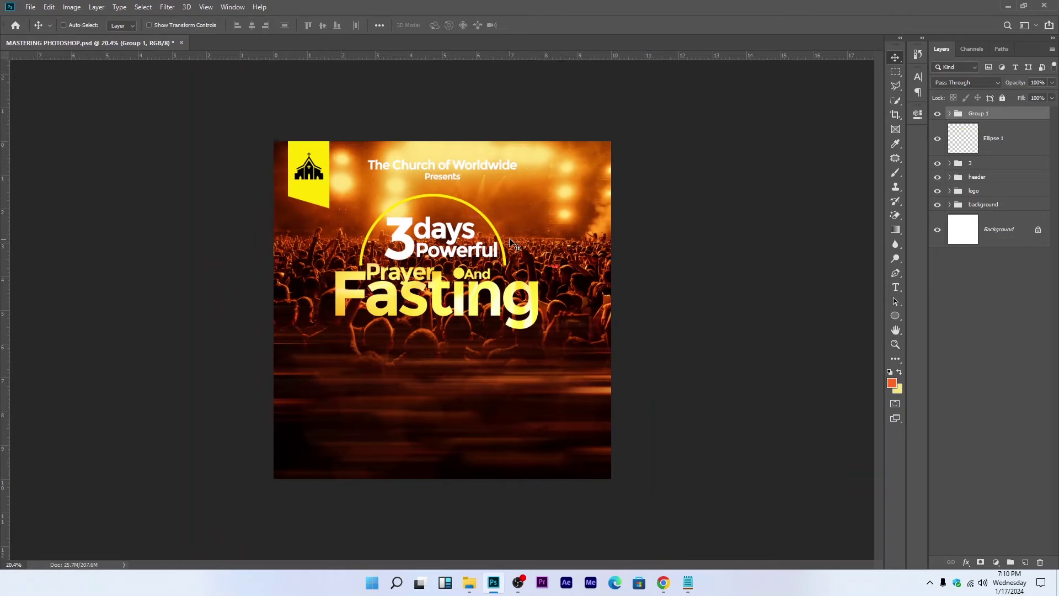
{"action": "scroll", "coordinate": [517, 250], "scroll_direction": "up", "scroll_amount": 2}
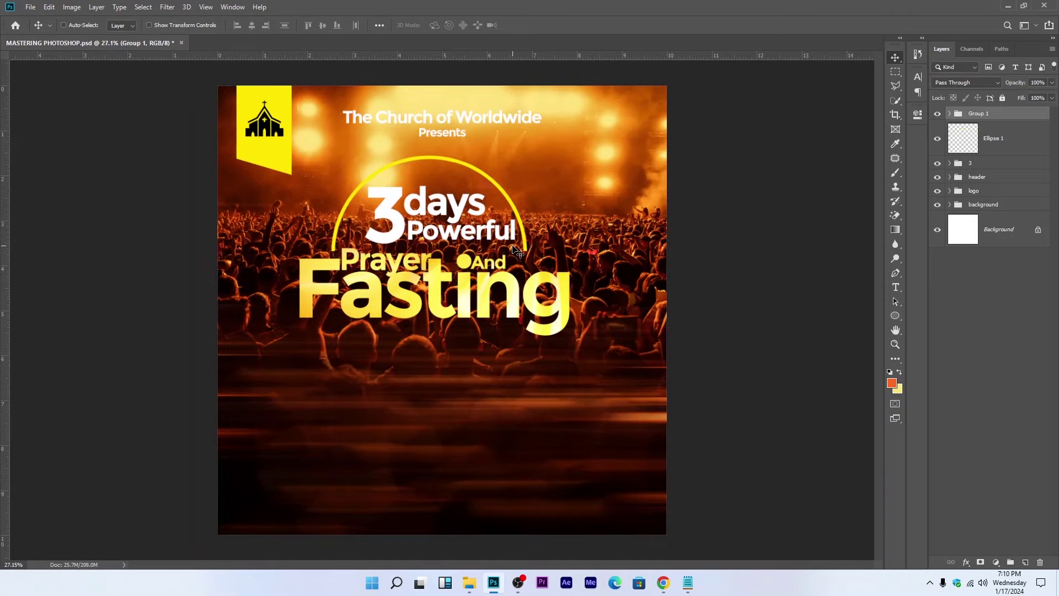
{"action": "scroll", "coordinate": [515, 248], "scroll_direction": "down", "scroll_amount": 1}
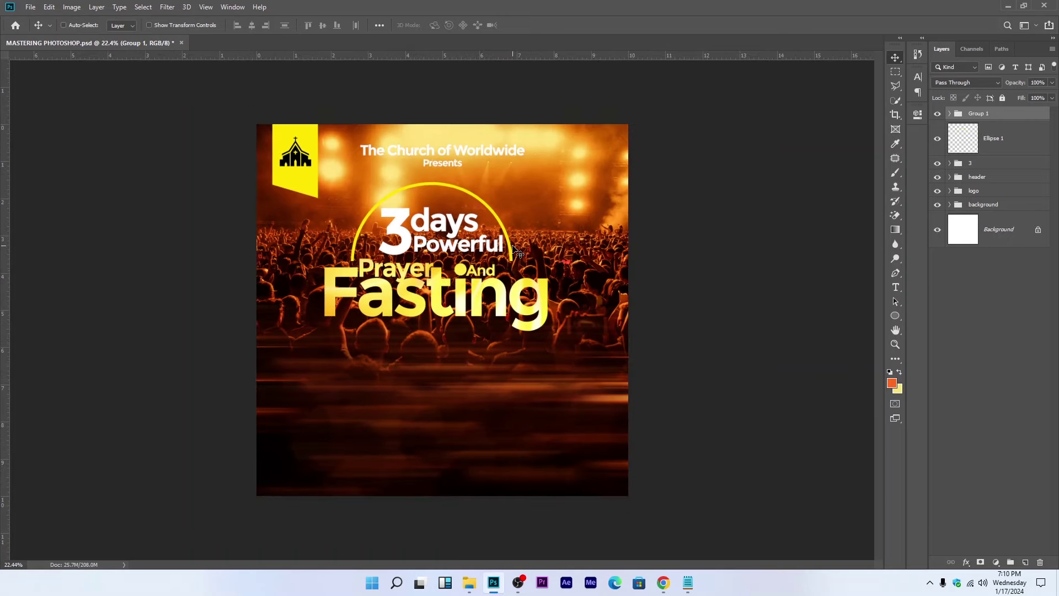
Step: Move the Ellipse 1 layer into group 3
{"action": "left_click", "coordinate": [1012, 147], "text": "ctrl"}
{"action": "left_click", "coordinate": [950, 164], "text": "ctrl"}
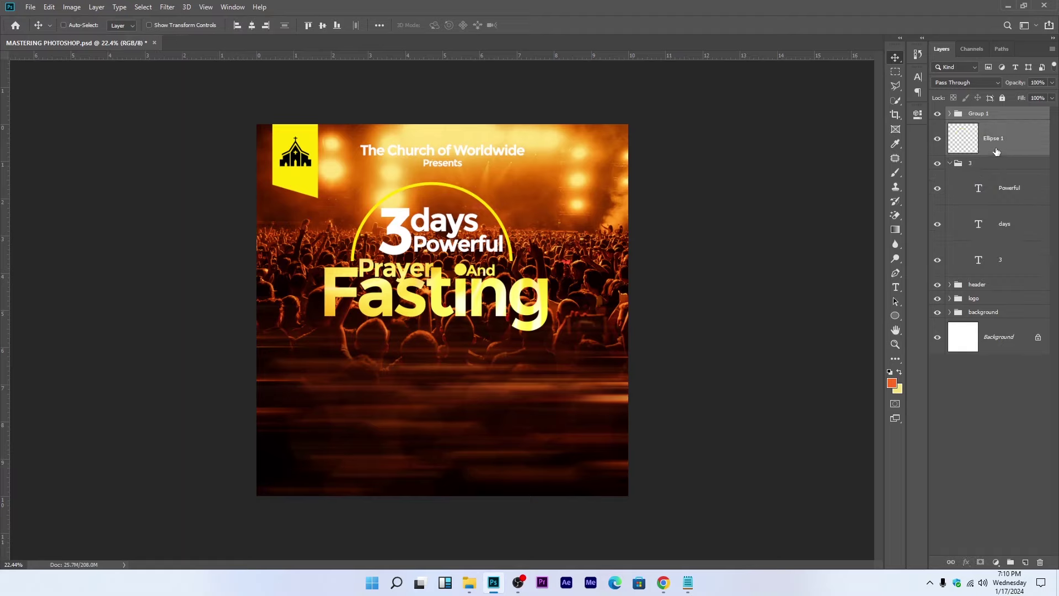
{"action": "left_click_drag", "start_coordinate": [996, 151], "coordinate": [999, 167]}
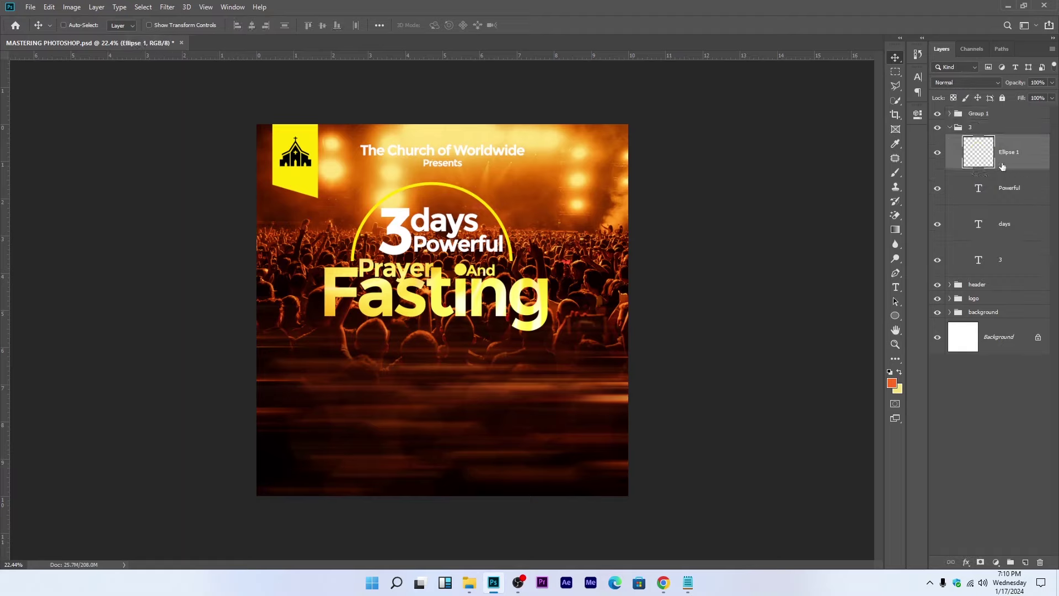
{"action": "left_click", "coordinate": [950, 127]}
Step: Scale Group 1 and group 3 up together to about 101.74%
{"action": "left_click", "coordinate": [997, 114], "text": "ctrl"}
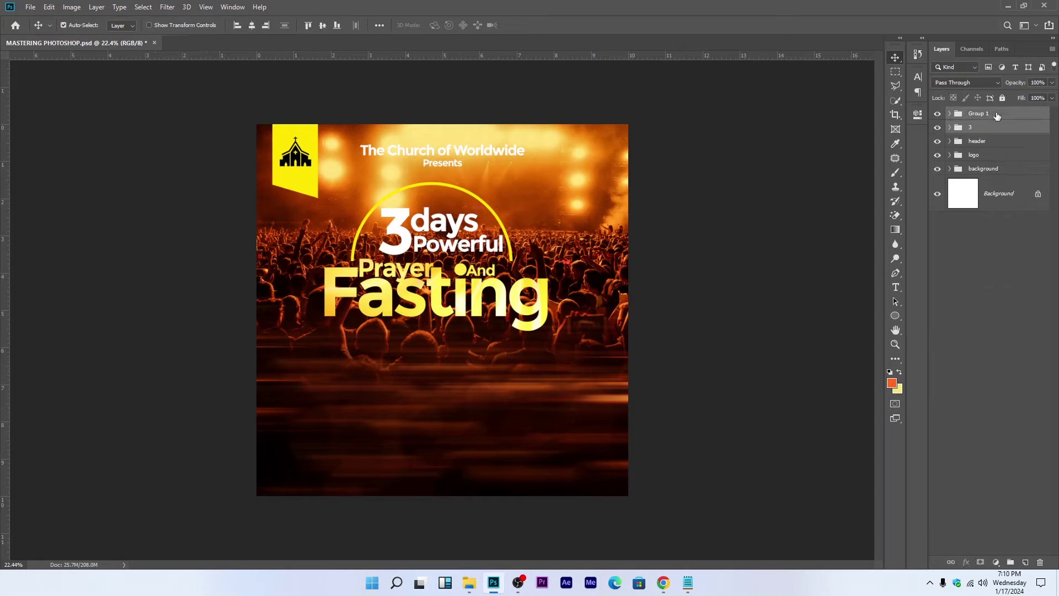
{"action": "key", "text": "ctrl+t"}
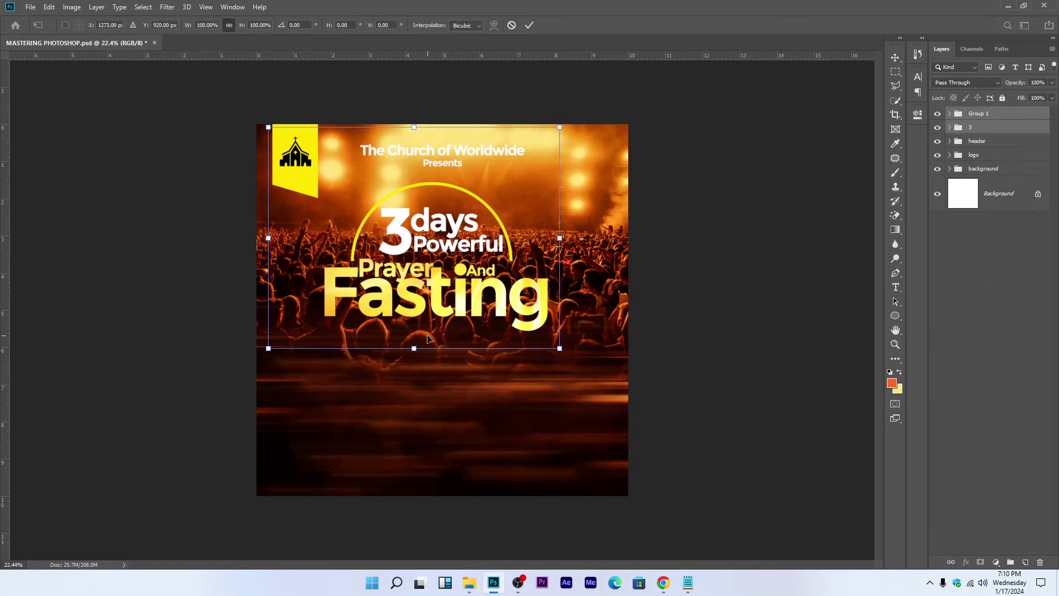
{"action": "mouse_move", "coordinate": [419, 349]}
{"action": "left_mouse_down"}
{"action": "mouse_move", "coordinate": [419, 374]}
{"action": "mouse_move", "coordinate": [430, 355]}
{"action": "left_mouse_up"}
{"action": "key", "text": "Return"}
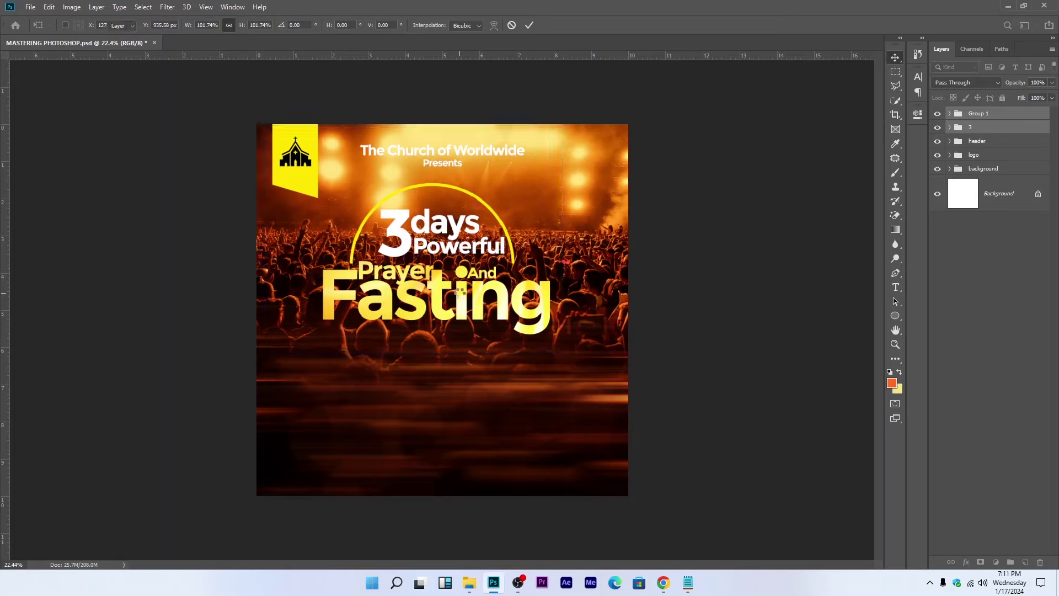
Step: Enlarge Group 1 alone to about 114.51%
{"action": "left_click", "coordinate": [1008, 113]}
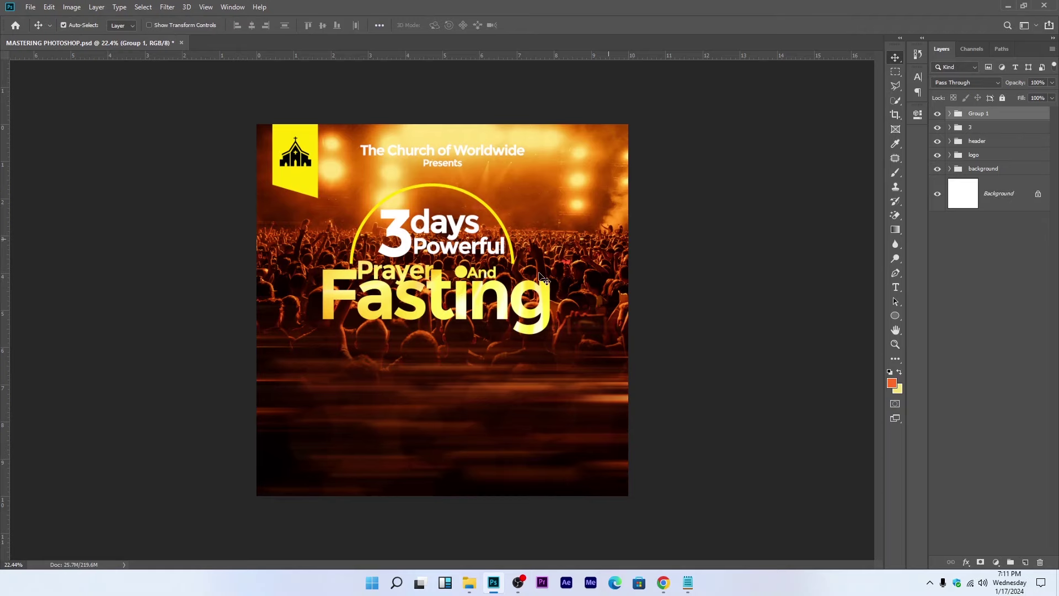
{"action": "key", "text": "ctrl+t"}
{"action": "left_click_drag", "start_coordinate": [419, 352], "coordinate": [452, 343]}
{"action": "key", "text": "Return"}
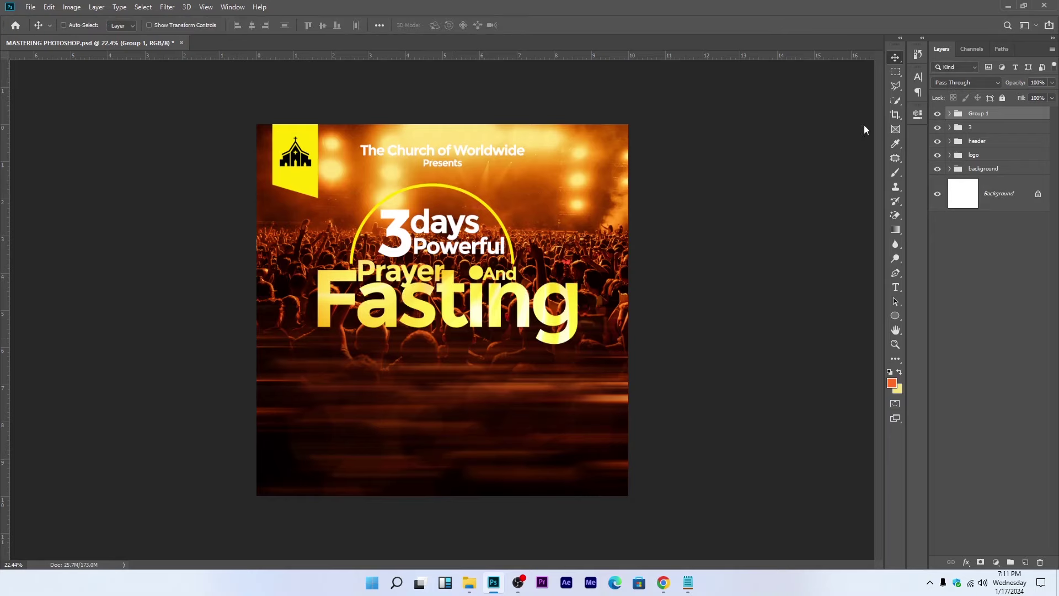
Step: Rename Group 1 to 'fasting' and save the file
{"action": "double_click", "coordinate": [979, 113]}
{"action": "type", "text": "fasting"}
{"action": "key", "text": "Return"}
{"action": "key", "text": "ctrl+s"}
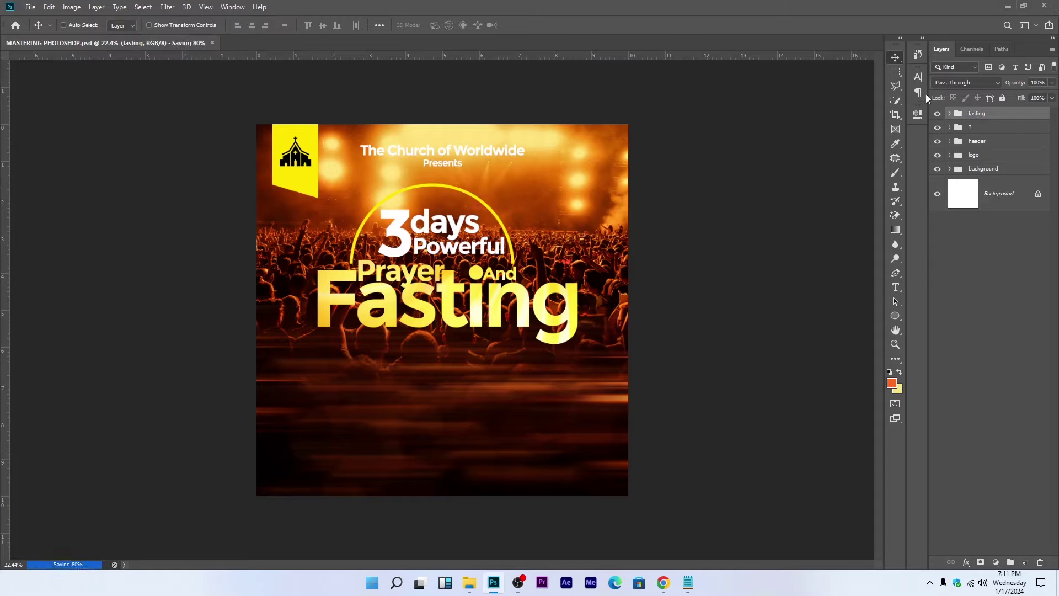
Step: Add a centred Lorem ipsum paragraph text box below the title
{"action": "left_click", "coordinate": [897, 288]}
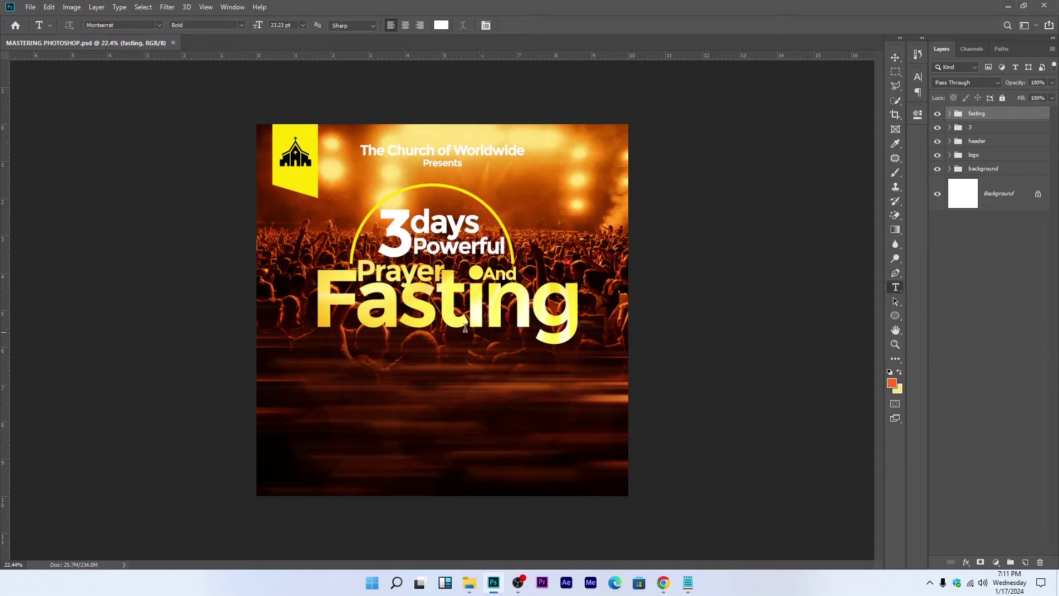
{"action": "left_click_drag", "start_coordinate": [331, 338], "coordinate": [499, 379]}
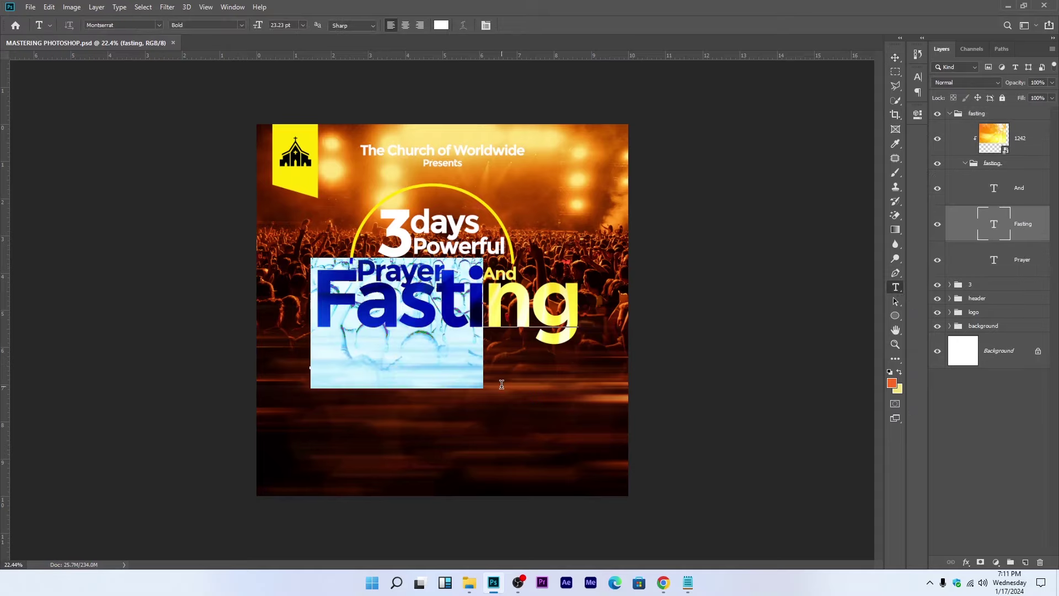
{"action": "left_click", "coordinate": [507, 25]}
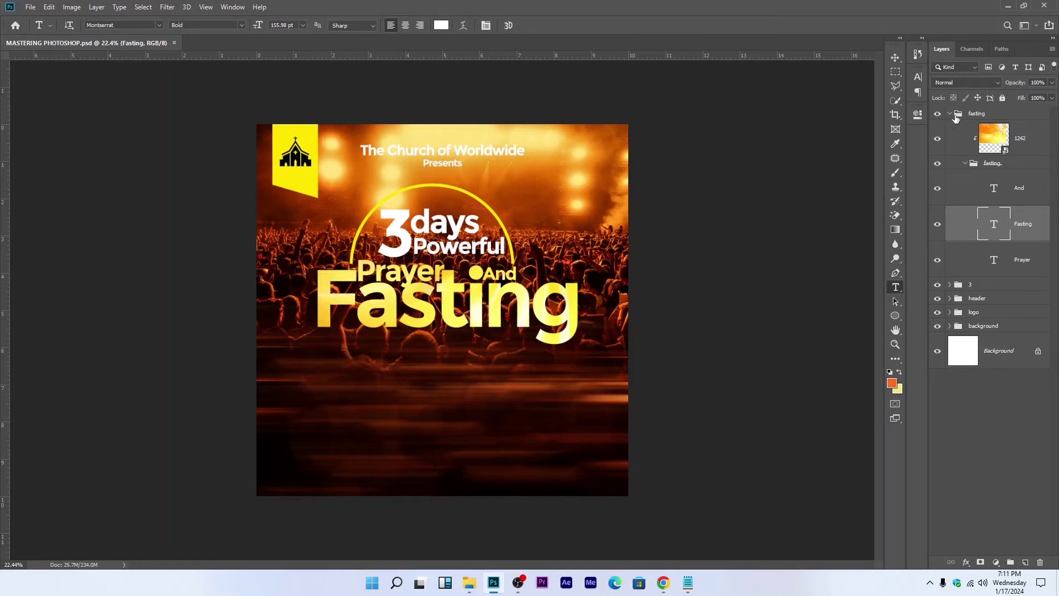
{"action": "left_click", "coordinate": [950, 113]}
{"action": "left_click_drag", "start_coordinate": [310, 395], "coordinate": [537, 432]}
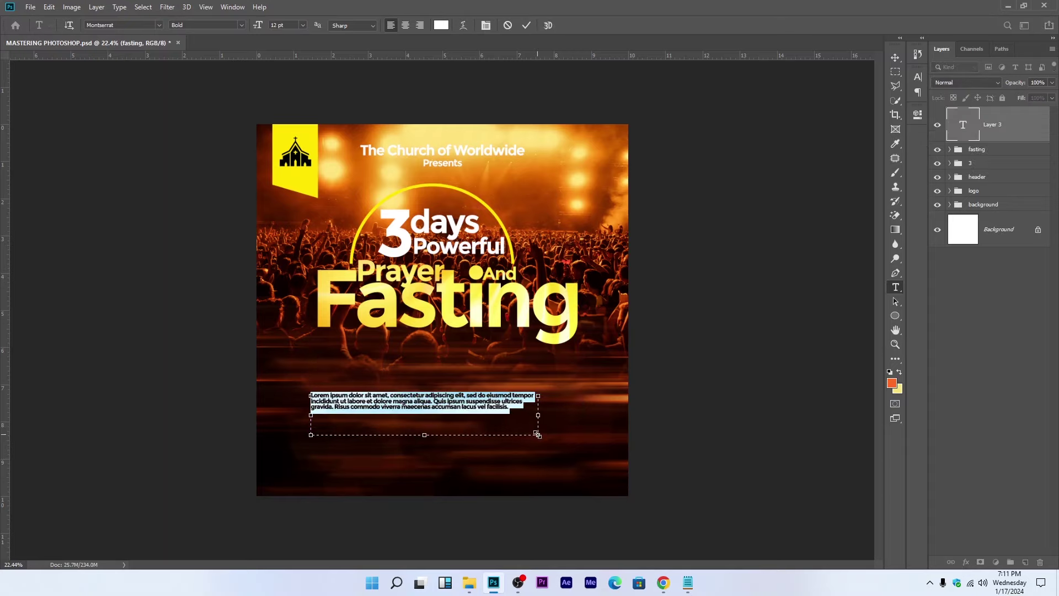
{"action": "left_click_drag", "start_coordinate": [424, 435], "coordinate": [426, 419]}
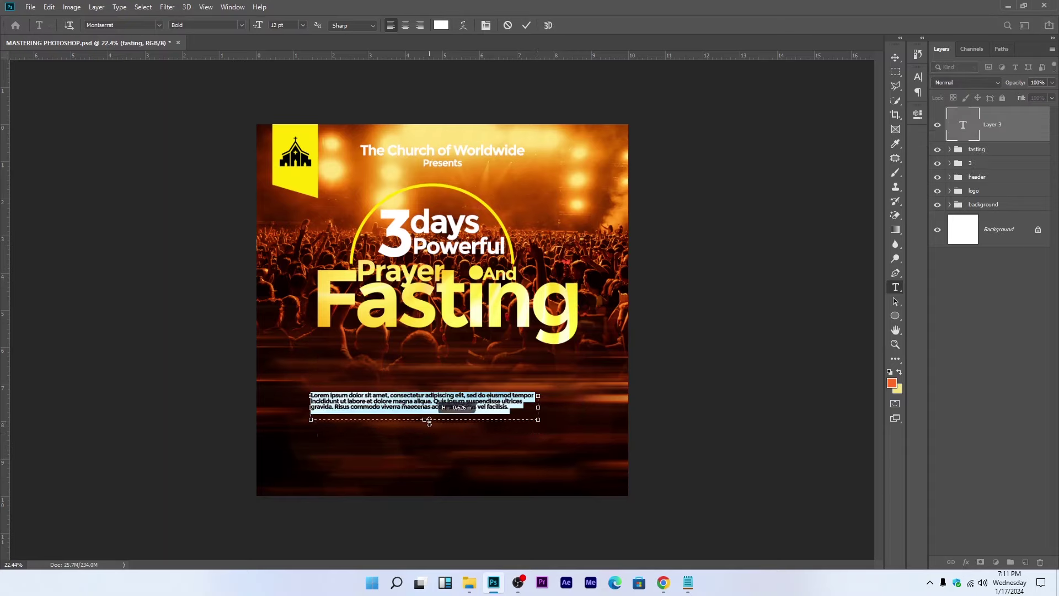
{"action": "left_click", "coordinate": [405, 26]}
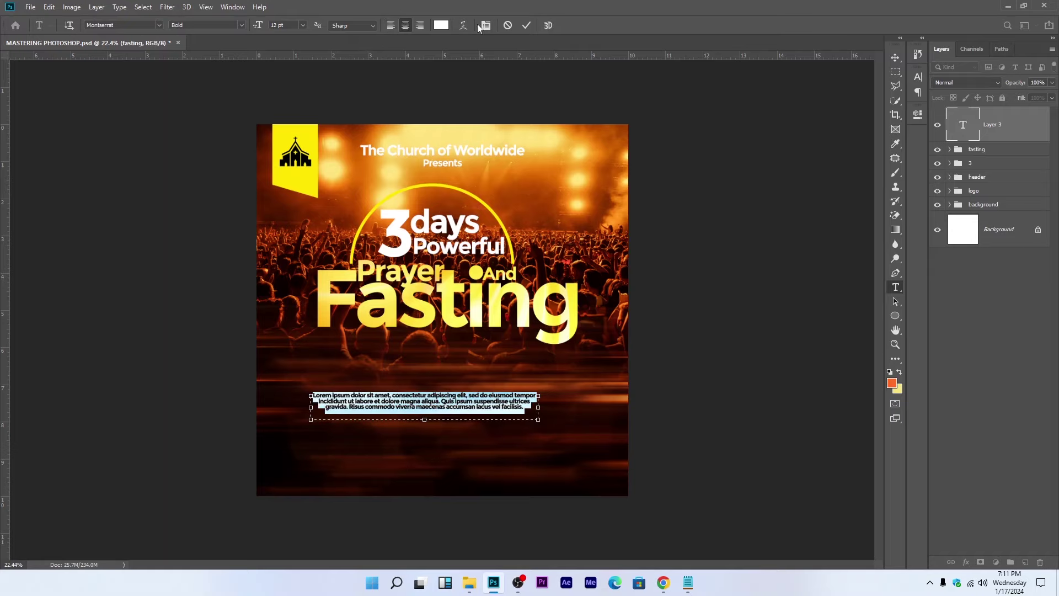
{"action": "left_click", "coordinate": [527, 26]}
Step: Move the paragraph up under Fasting, shrink it slightly and centre it
{"action": "key", "text": "v"}
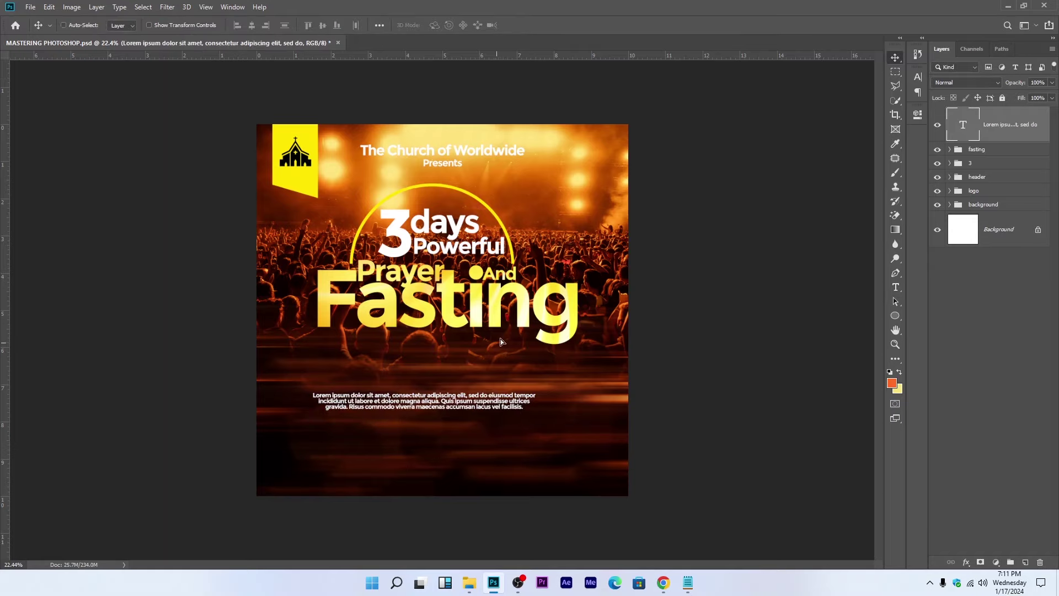
{"action": "left_click_drag", "start_coordinate": [498, 347], "coordinate": [503, 286]}
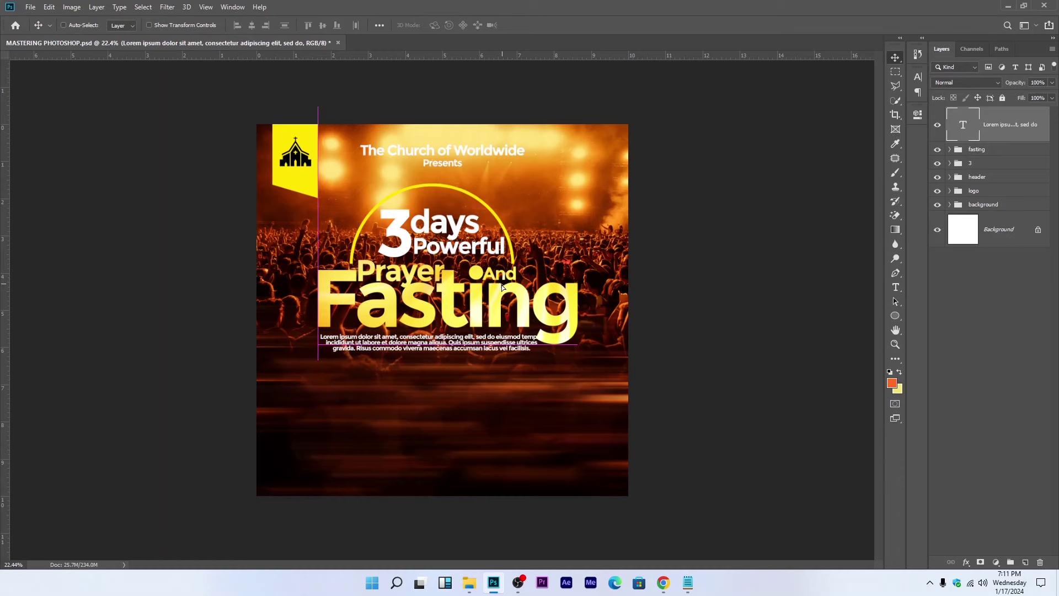
{"action": "key", "text": "ctrl+plus"}
{"action": "key", "text": "ctrl+t"}
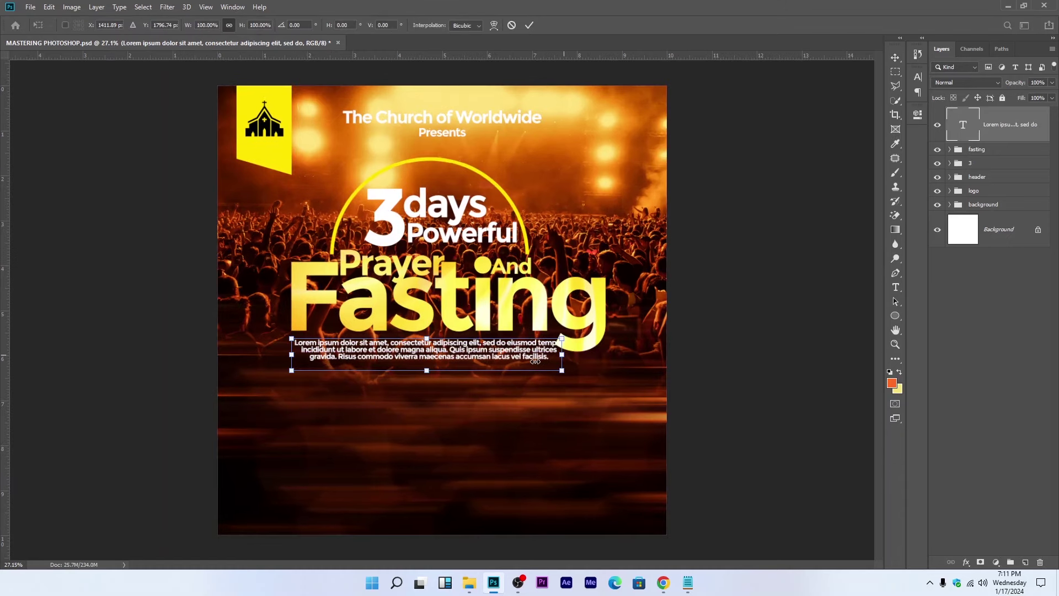
{"action": "left_click_drag", "start_coordinate": [565, 370], "coordinate": [524, 365]}
{"action": "key", "text": "Return"}
{"action": "left_click_drag", "start_coordinate": [441, 360], "coordinate": [460, 358]}
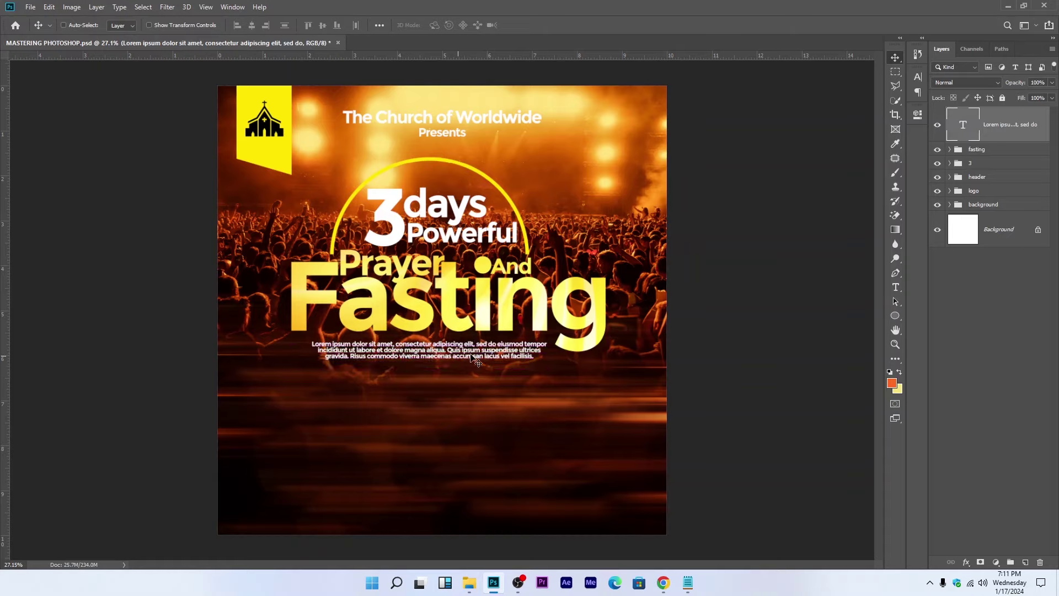
{"action": "scroll", "coordinate": [475, 359], "scroll_direction": "down", "scroll_amount": 1}
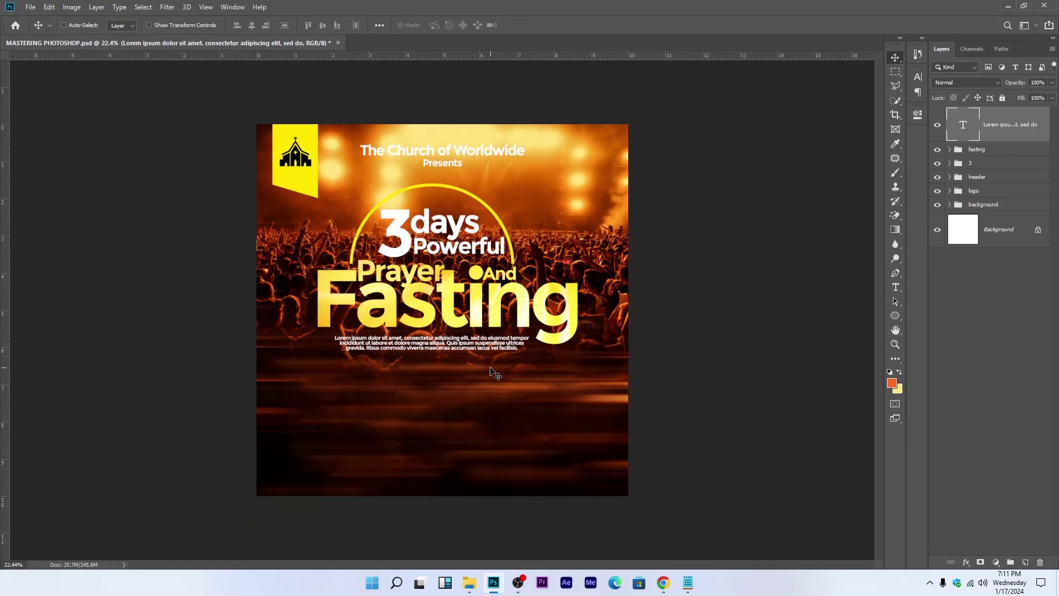
{"action": "scroll", "coordinate": [461, 364], "scroll_direction": "up", "scroll_amount": 2}
{"action": "scroll", "coordinate": [451, 362], "scroll_direction": "up", "scroll_amount": 2}
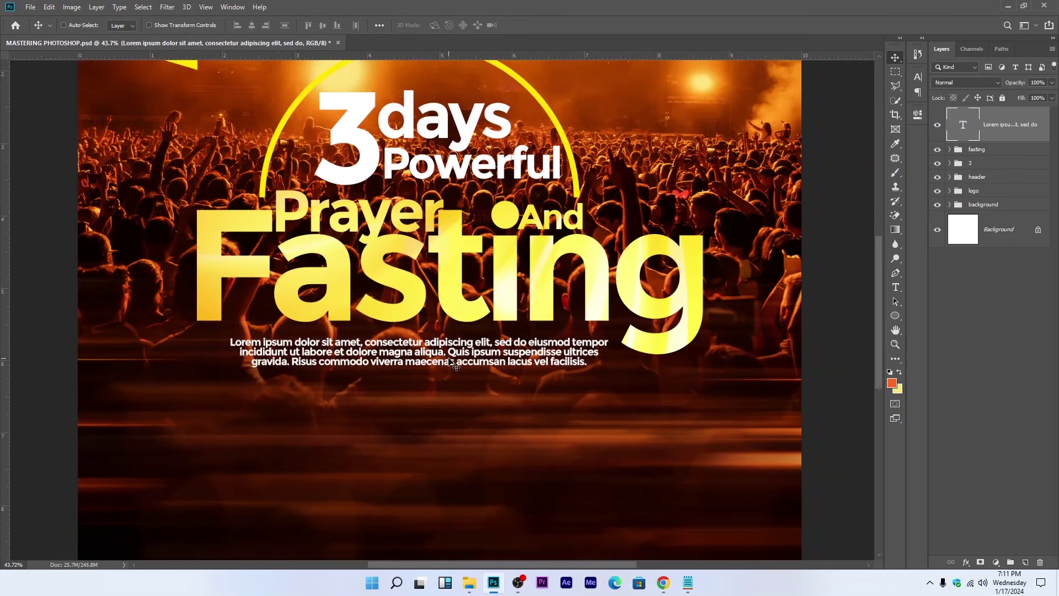
Step: Rewrap the paragraph after 'sed do' and put 'lacus vel facilisis' on its own line
{"action": "key", "text": "t"}
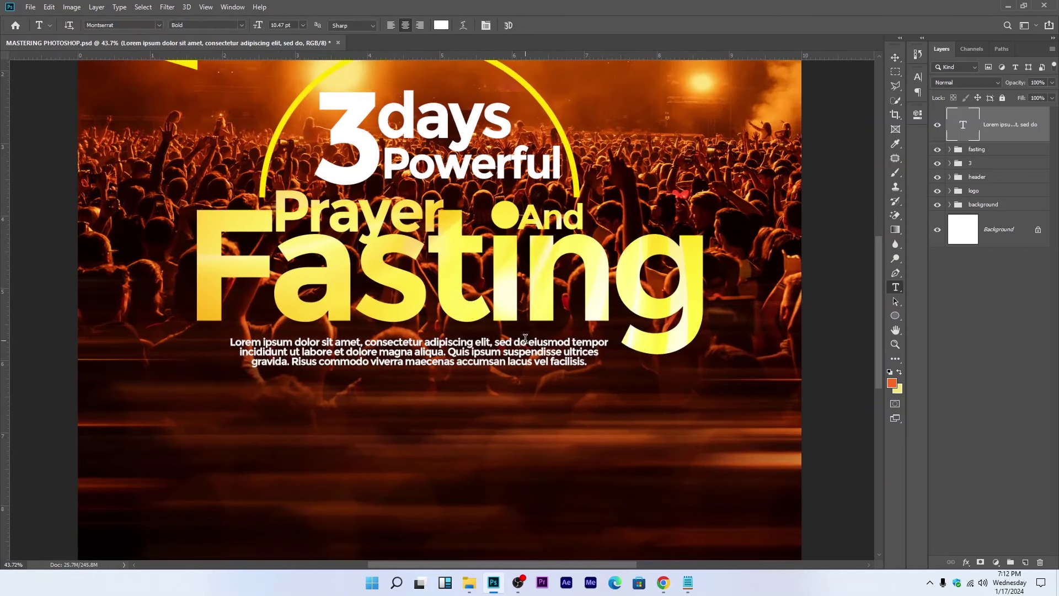
{"action": "left_click", "coordinate": [529, 342]}
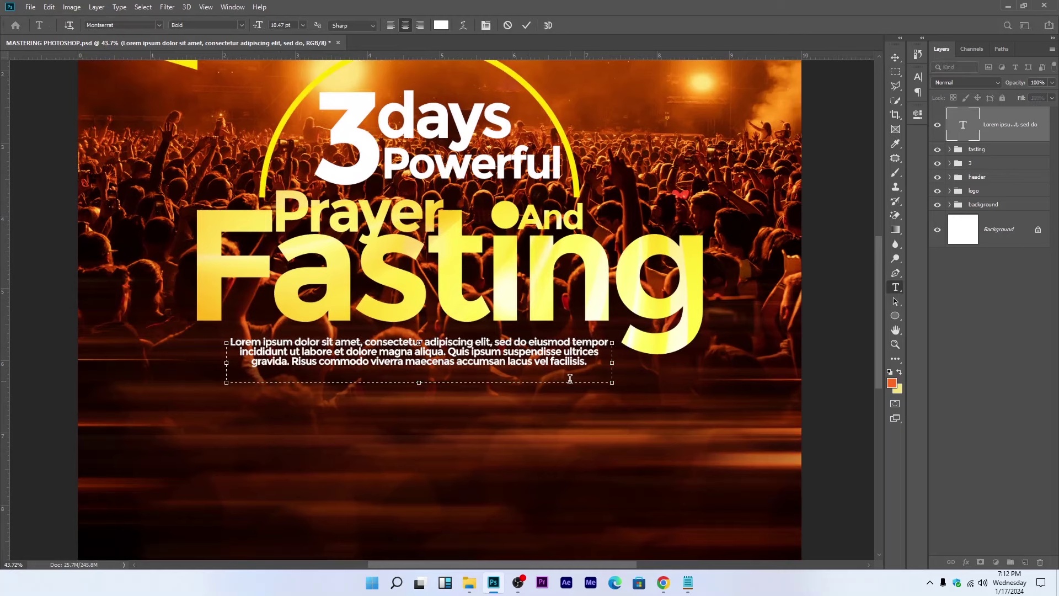
{"action": "key", "text": "Return"}
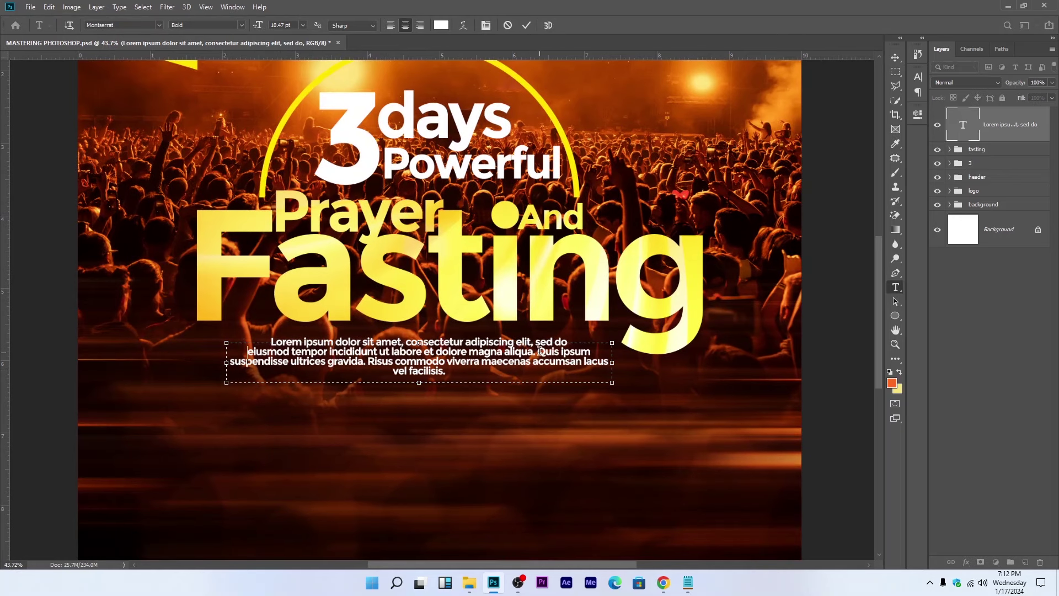
{"action": "mouse_move", "coordinate": [417, 385]}
{"action": "left_mouse_down"}
{"action": "mouse_move", "coordinate": [418, 394]}
{"action": "mouse_move", "coordinate": [420, 384]}
{"action": "left_mouse_up"}
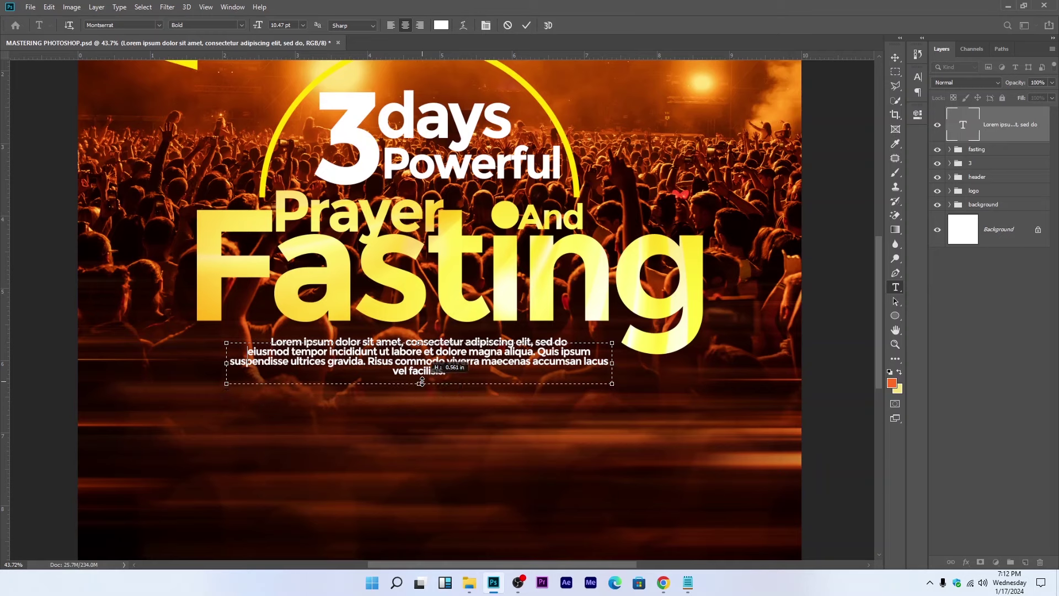
{"action": "left_click", "coordinate": [584, 362]}
{"action": "key", "text": "Return"}
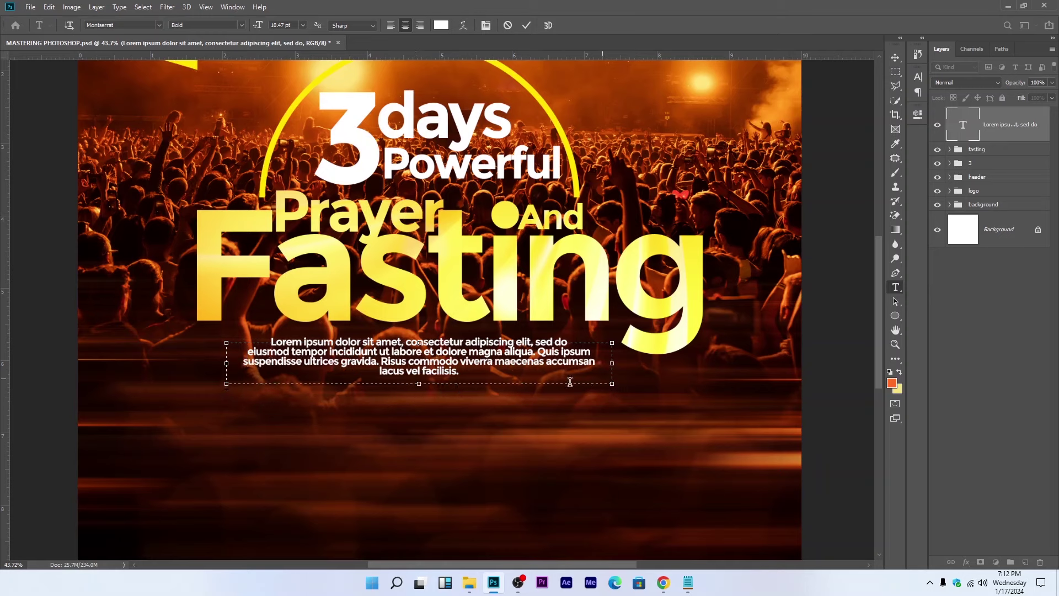
{"action": "left_click", "coordinate": [526, 27]}
Step: Enlarge the Lorem ipsum paragraph proportionally
{"action": "key", "text": "v"}
{"action": "scroll", "coordinate": [492, 265], "scroll_direction": "down", "scroll_amount": 3}
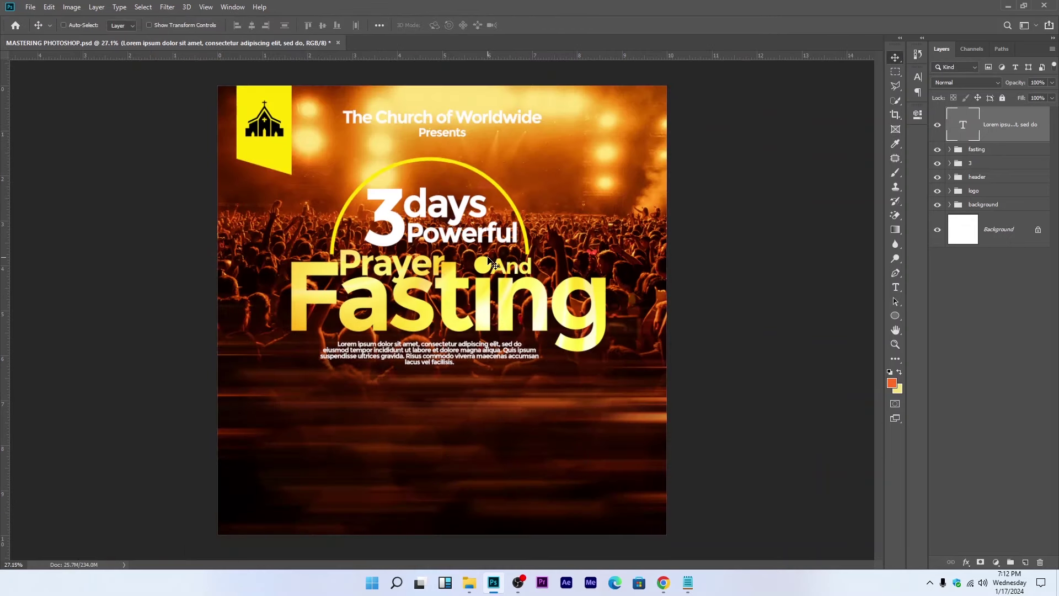
{"action": "scroll", "coordinate": [469, 346], "scroll_direction": "down", "scroll_amount": 1}
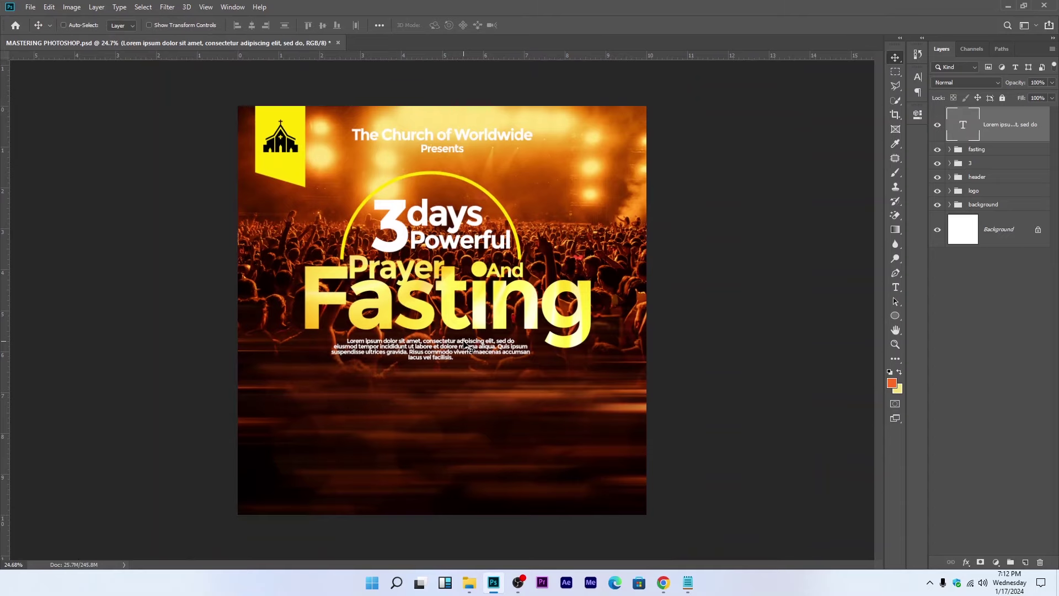
{"action": "key", "text": "ctrl+t"}
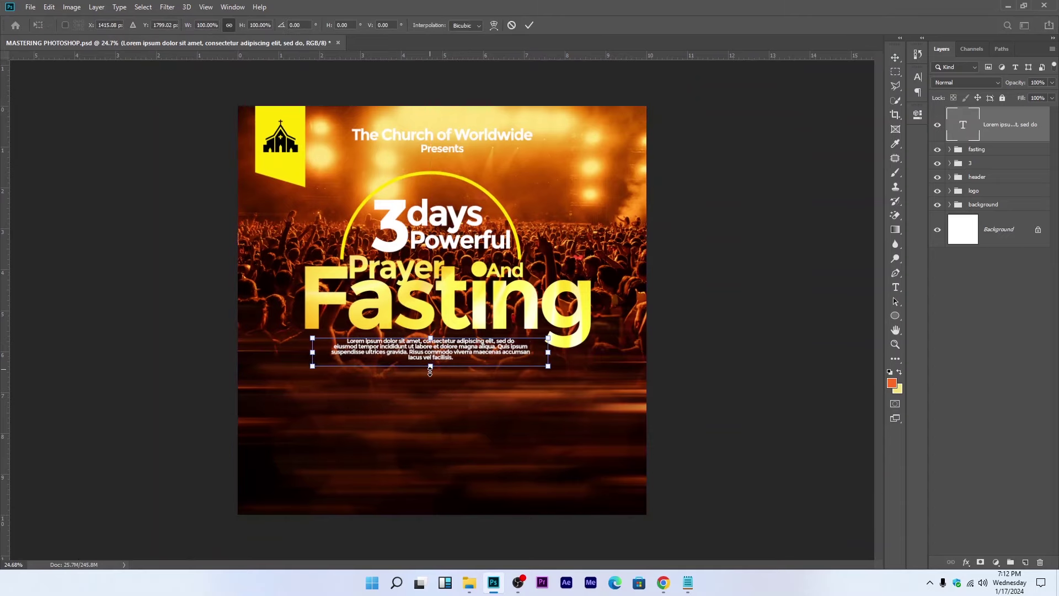
{"action": "left_click_drag", "start_coordinate": [431, 373], "coordinate": [431, 374]}
{"action": "key", "text": "Return"}
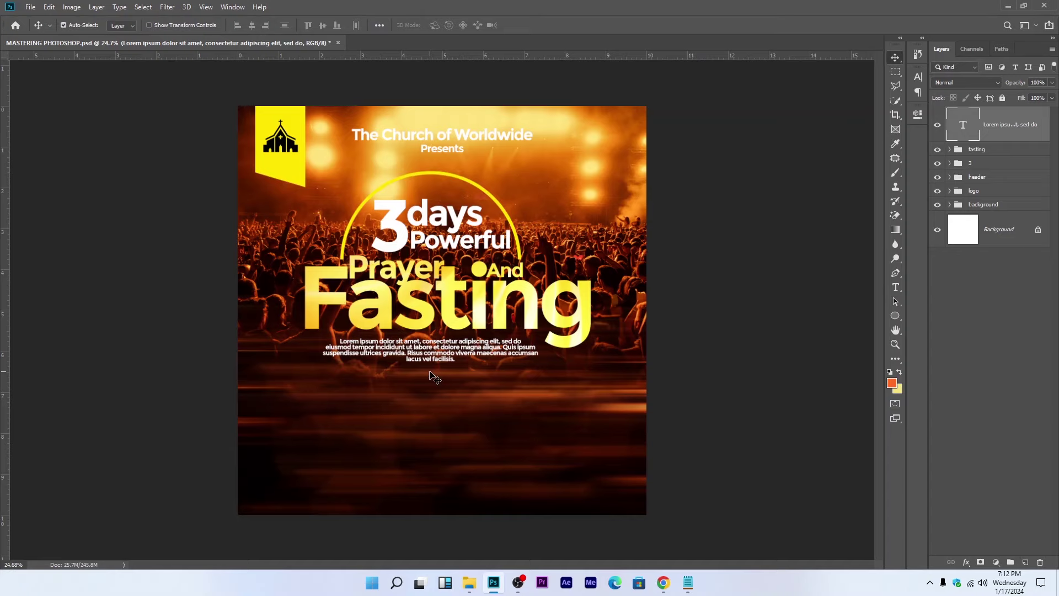
{"action": "key", "text": "ctrl+t"}
{"action": "left_click_drag", "start_coordinate": [432, 371], "coordinate": [432, 367]}
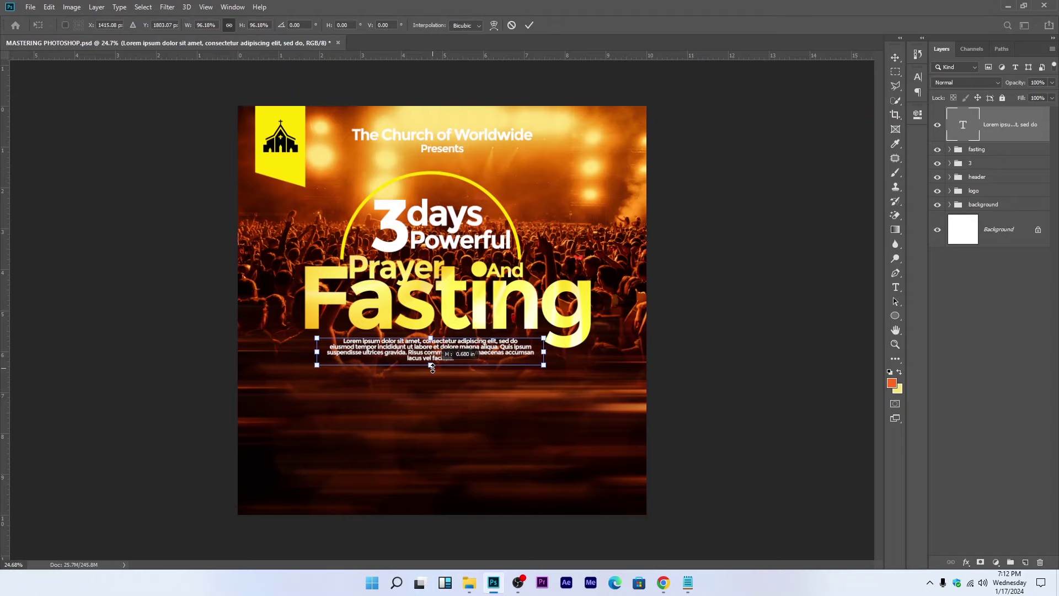
{"action": "left_click_drag", "start_coordinate": [544, 366], "coordinate": [551, 374]}
{"action": "key", "text": "Return"}
Step: Widen the paragraph slightly to the left
{"action": "scroll", "coordinate": [524, 353], "scroll_direction": "down", "scroll_amount": 1}
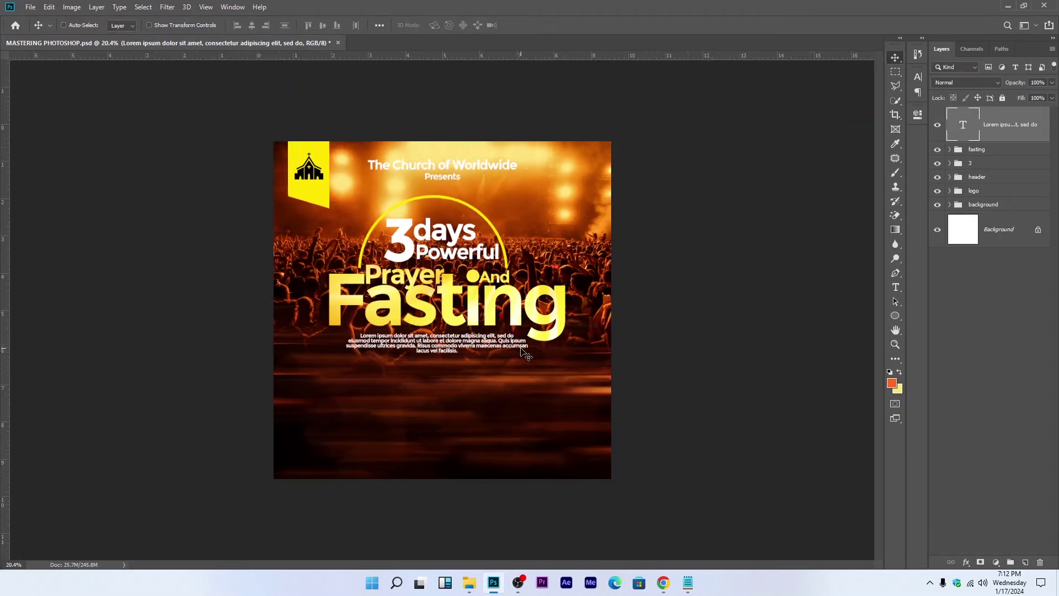
{"action": "scroll", "coordinate": [524, 353], "scroll_direction": "up", "scroll_amount": 2}
{"action": "key", "text": "ctrl+t"}
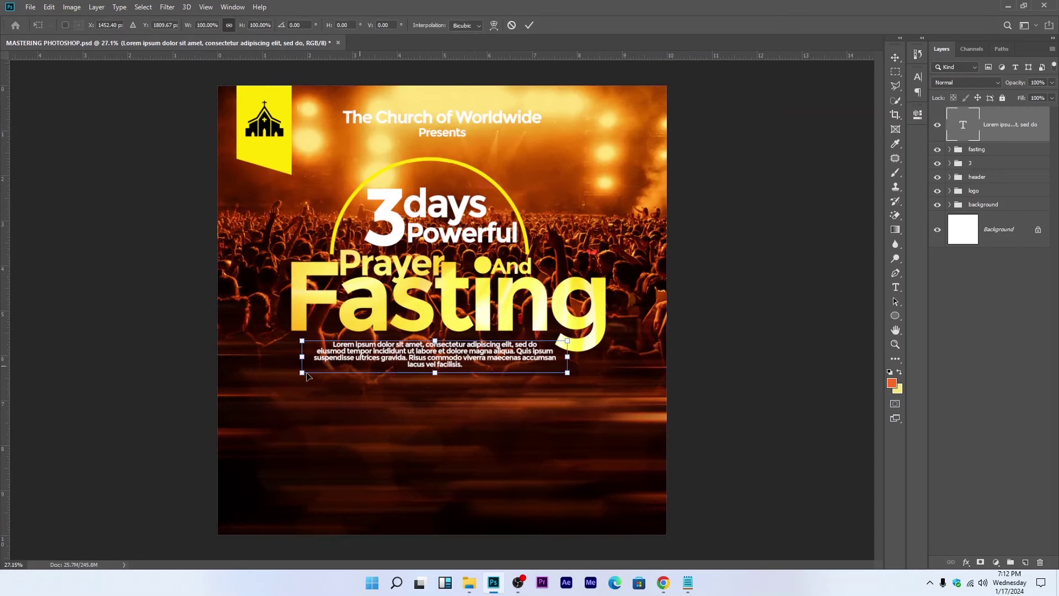
{"action": "left_click_drag", "start_coordinate": [306, 376], "coordinate": [295, 377]}
{"action": "key", "text": "Return"}
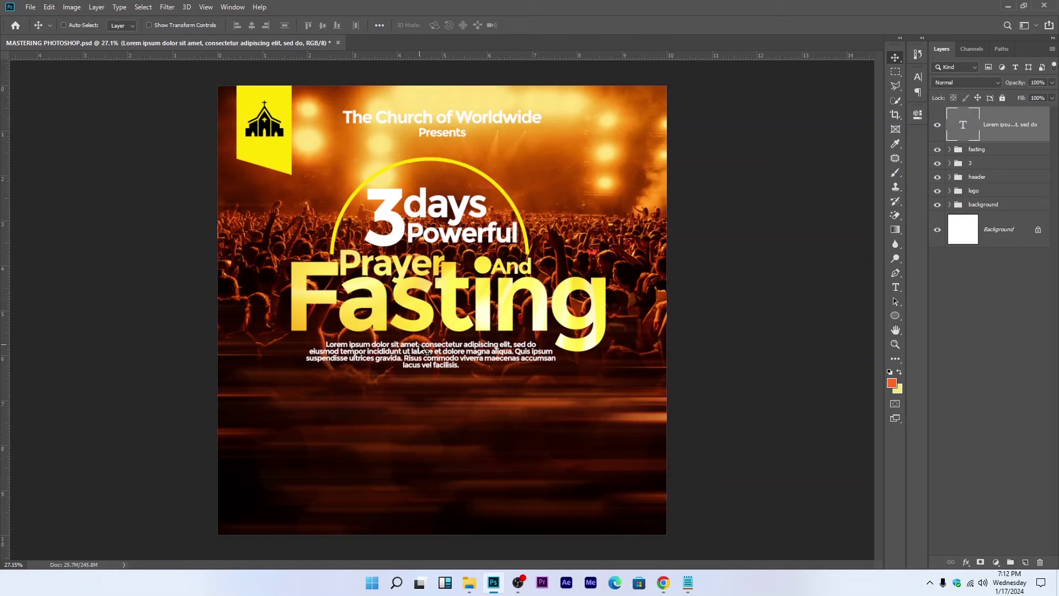
Step: Move the fasting and 3 title groups with the paragraph slightly lower, then save
{"action": "key", "text": "ctrl+minus"}
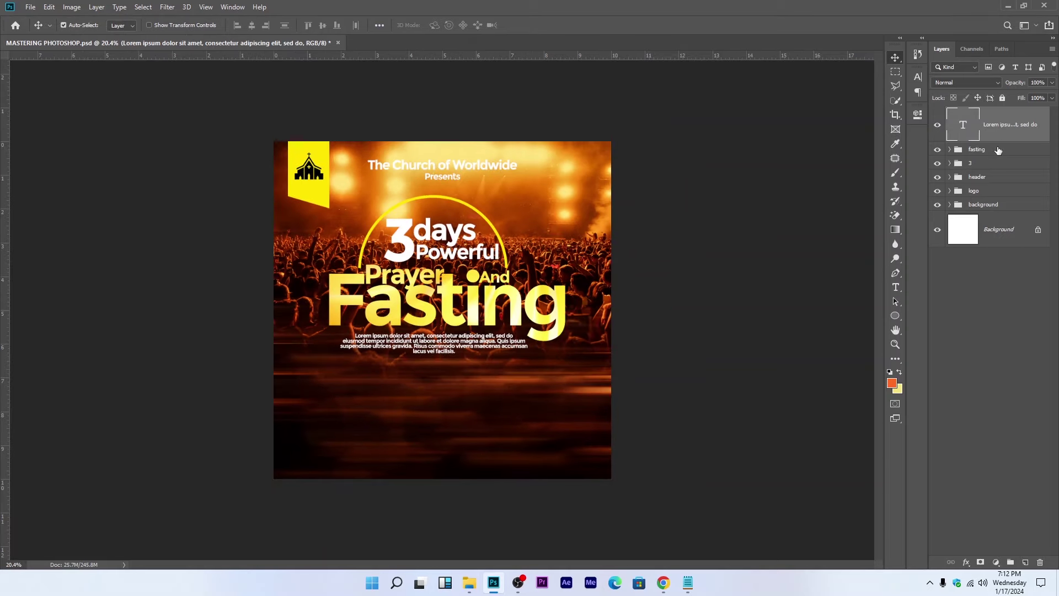
{"action": "left_click", "coordinate": [999, 149], "text": "ctrl"}
{"action": "left_click", "coordinate": [1003, 163], "text": "ctrl"}
{"action": "left_click_drag", "start_coordinate": [553, 276], "coordinate": [554, 282]}
{"action": "key", "text": "ctrl+s"}
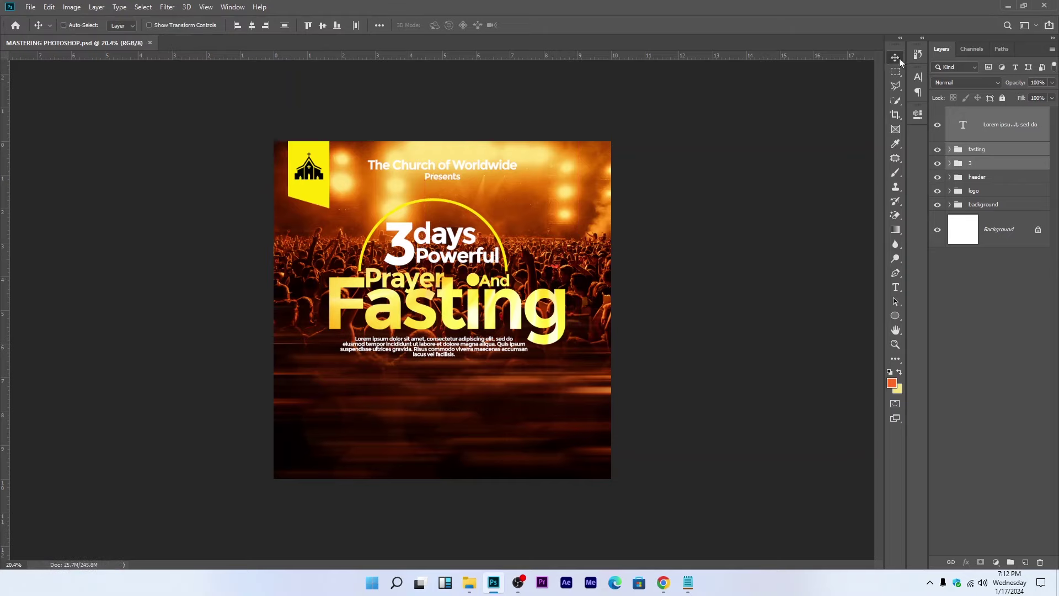
Step: Add a '17th - 19th' date text beside the heading and enlarge it to about 343%
{"action": "left_click", "coordinate": [895, 287]}
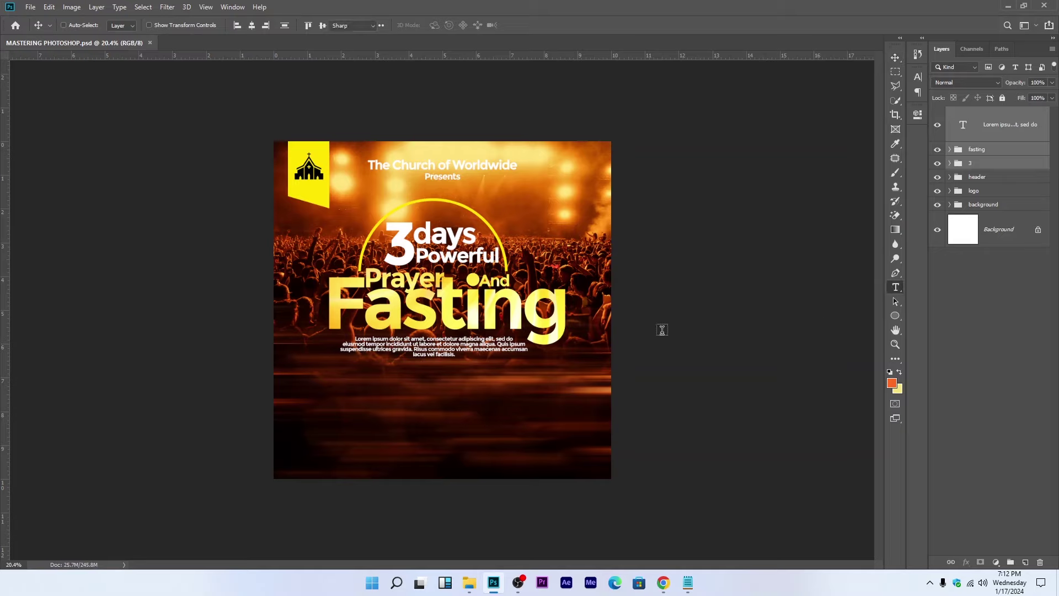
{"action": "left_click", "coordinate": [541, 226]}
{"action": "key", "text": "BackSpace"}
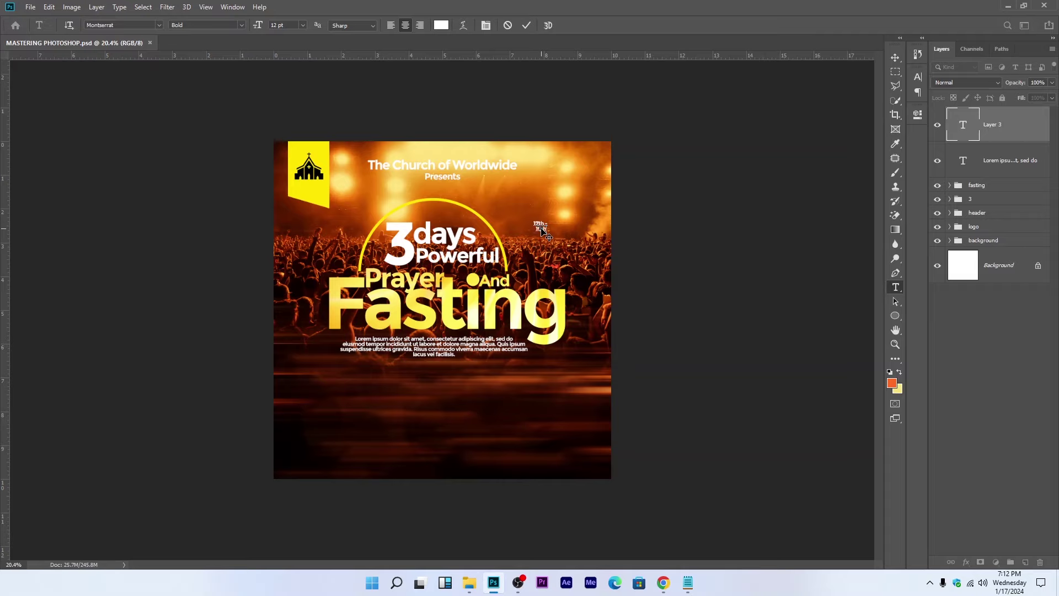
{"action": "left_click", "coordinate": [527, 26]}
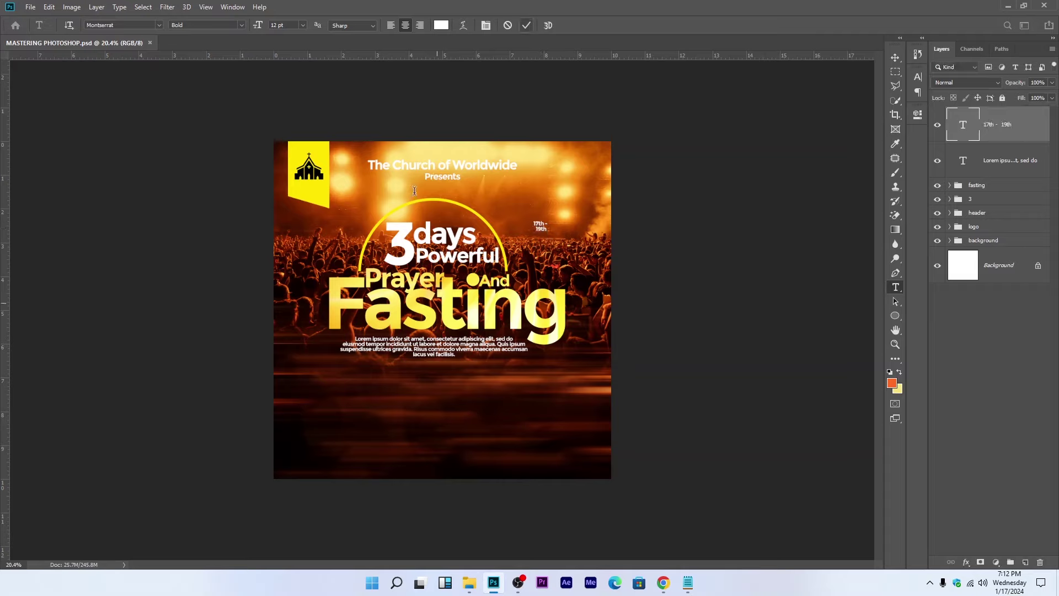
{"action": "key", "text": "ctrl+t"}
{"action": "left_click_drag", "start_coordinate": [542, 232], "coordinate": [538, 261]}
{"action": "key", "text": "Return"}
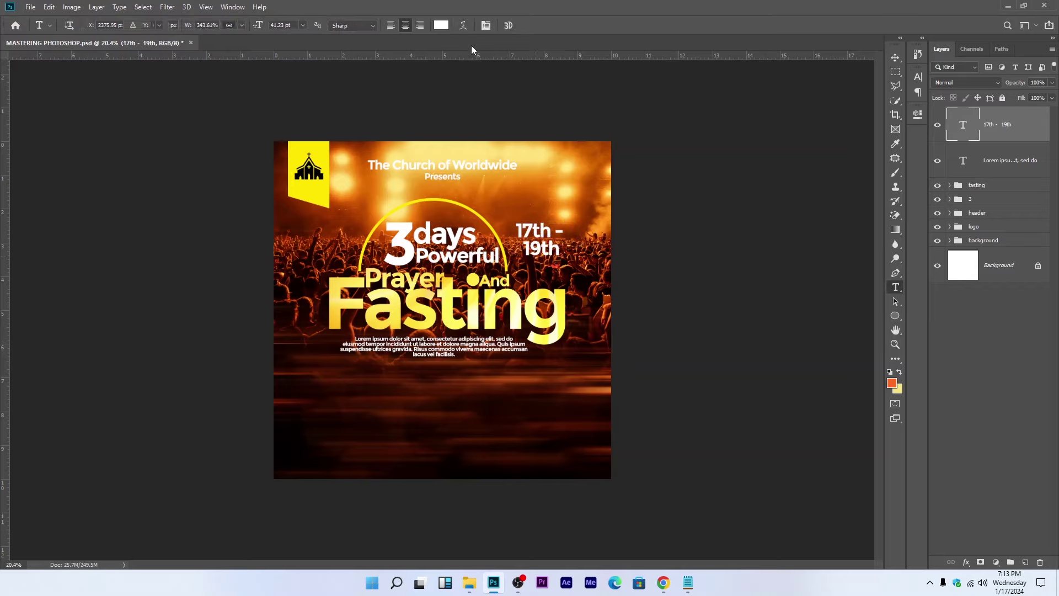
Step: Left-align the date and tighten its leading to 32.83 pt
{"action": "left_click", "coordinate": [389, 26]}
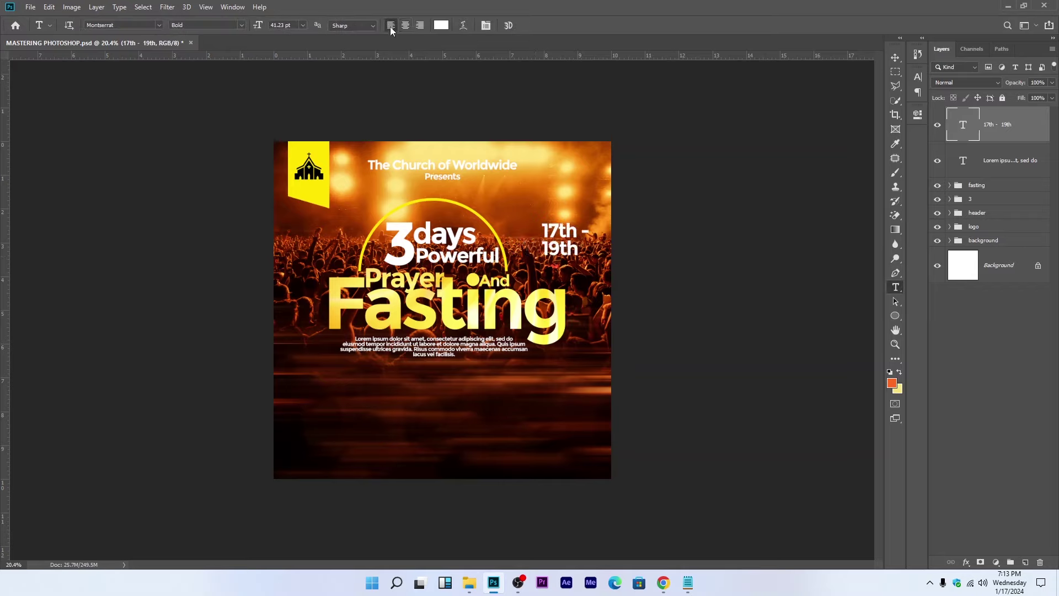
{"action": "scroll", "coordinate": [568, 242], "scroll_direction": "up", "scroll_amount": 2}
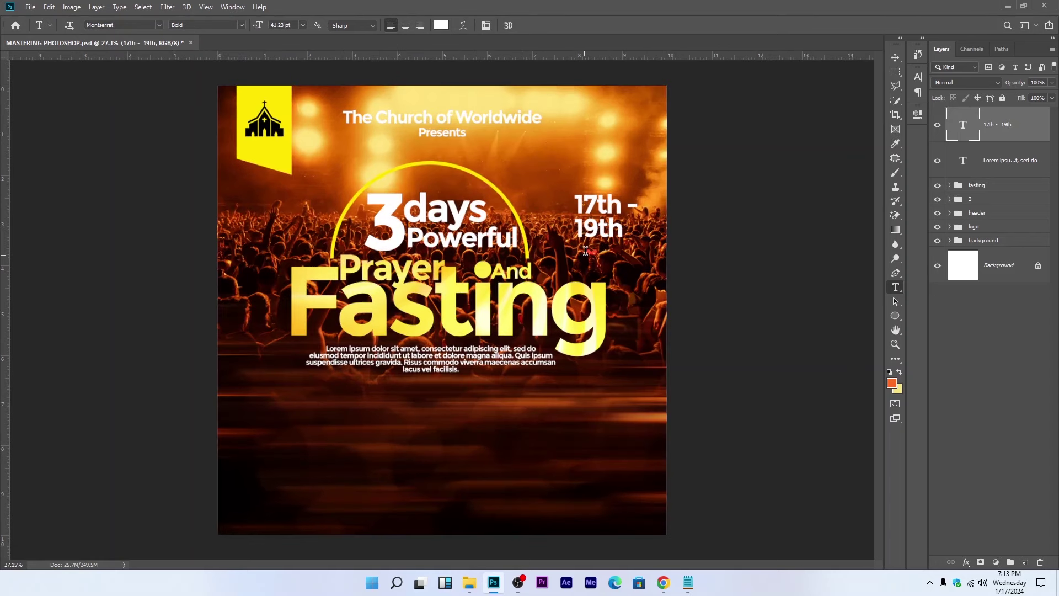
{"action": "left_click", "coordinate": [490, 26]}
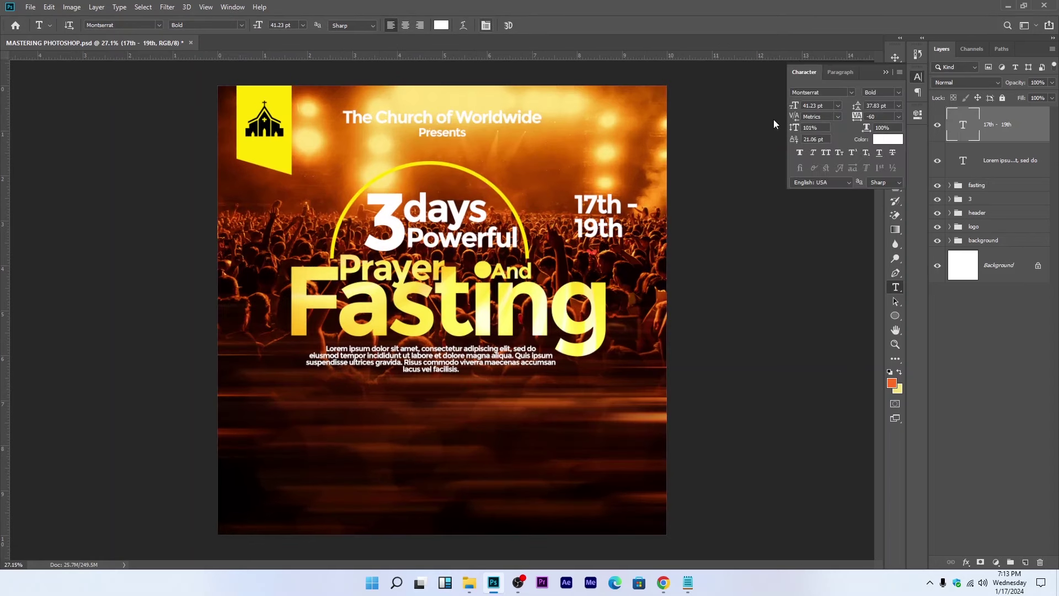
{"action": "left_click_drag", "start_coordinate": [858, 108], "coordinate": [855, 108]}
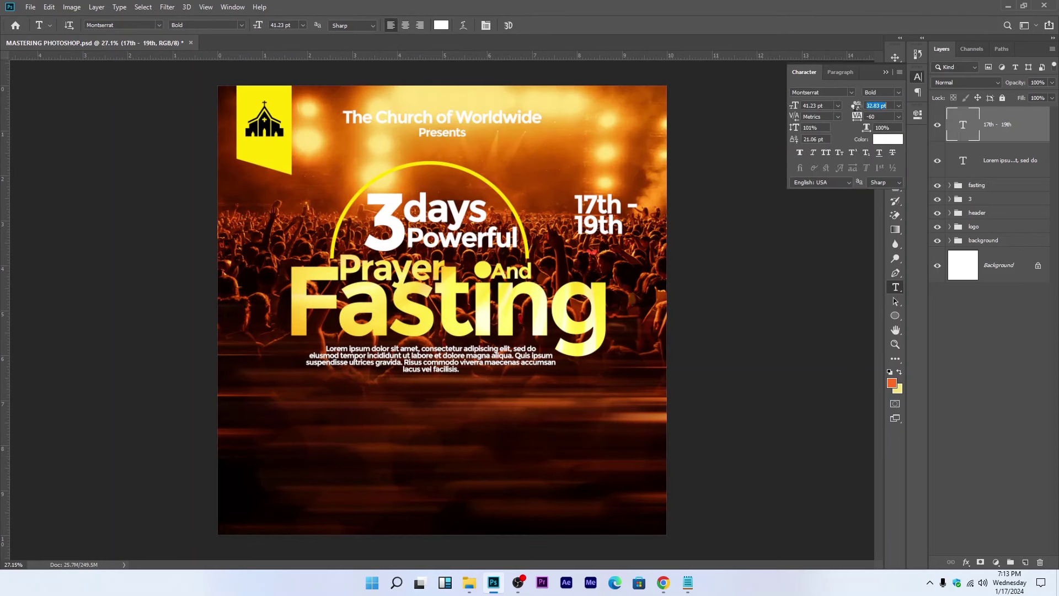
{"action": "left_click", "coordinate": [895, 58]}
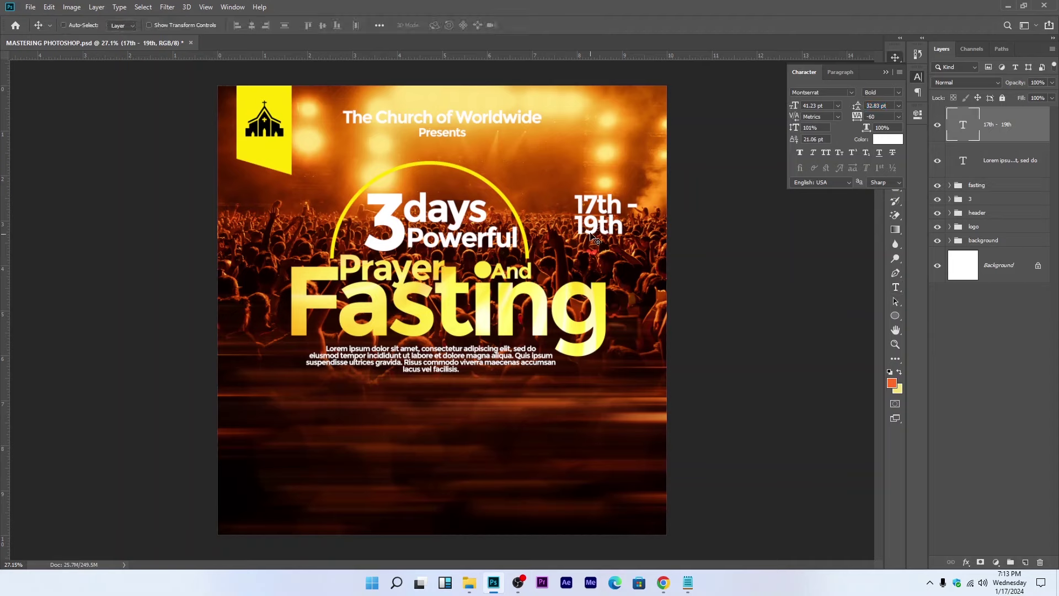
Step: Duplicate the date to the left side and change its text to '6am - 12pm'
{"action": "left_click_drag", "start_coordinate": [592, 236], "coordinate": [293, 225]}
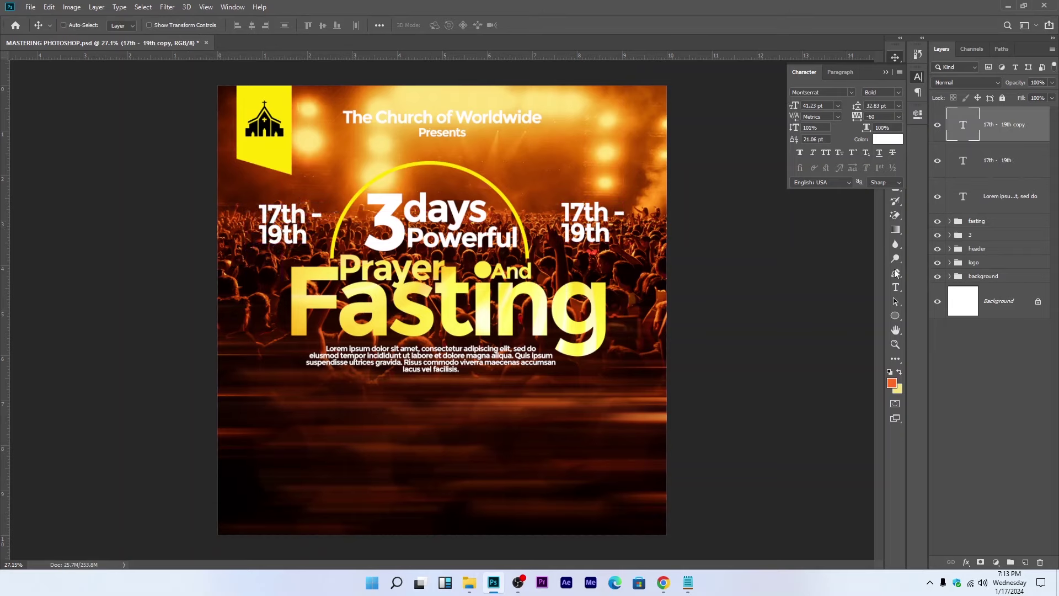
{"action": "left_click", "coordinate": [896, 287]}
{"action": "left_click", "coordinate": [257, 205]}
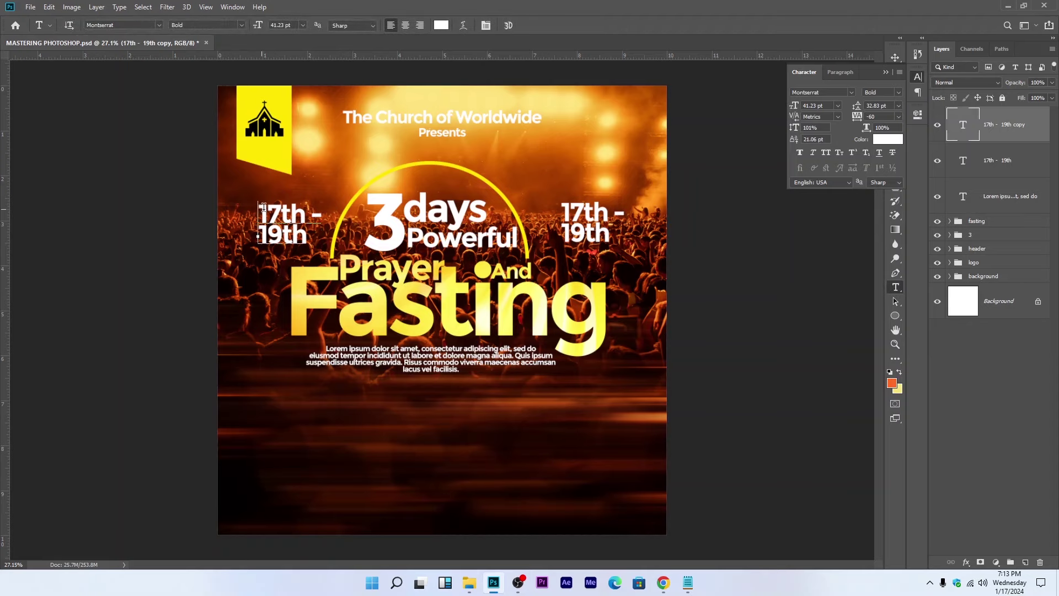
{"action": "key", "text": "ctrl+a"}
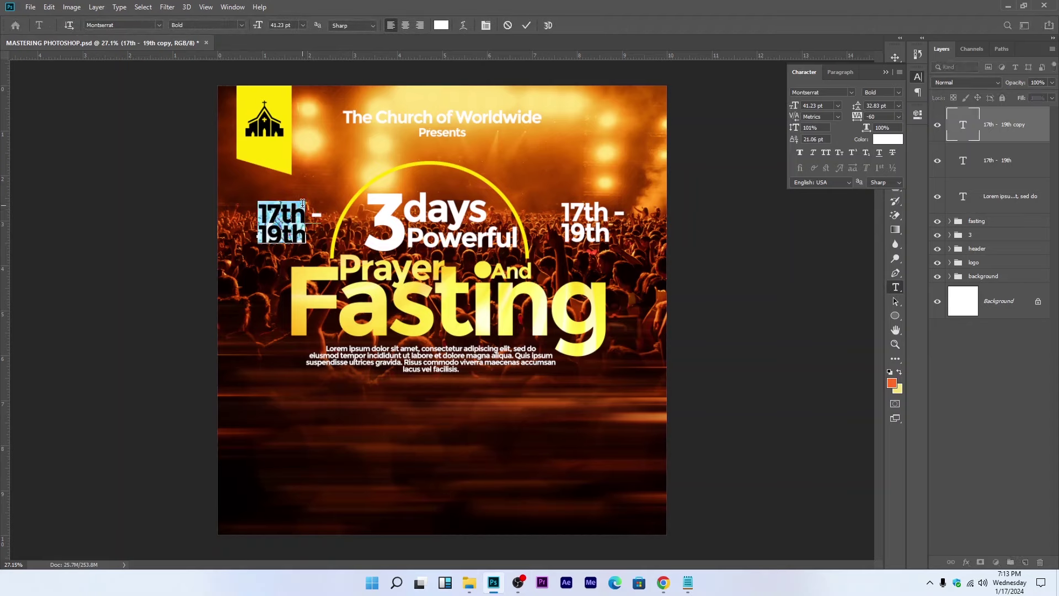
{"action": "type", "text": "6am"}
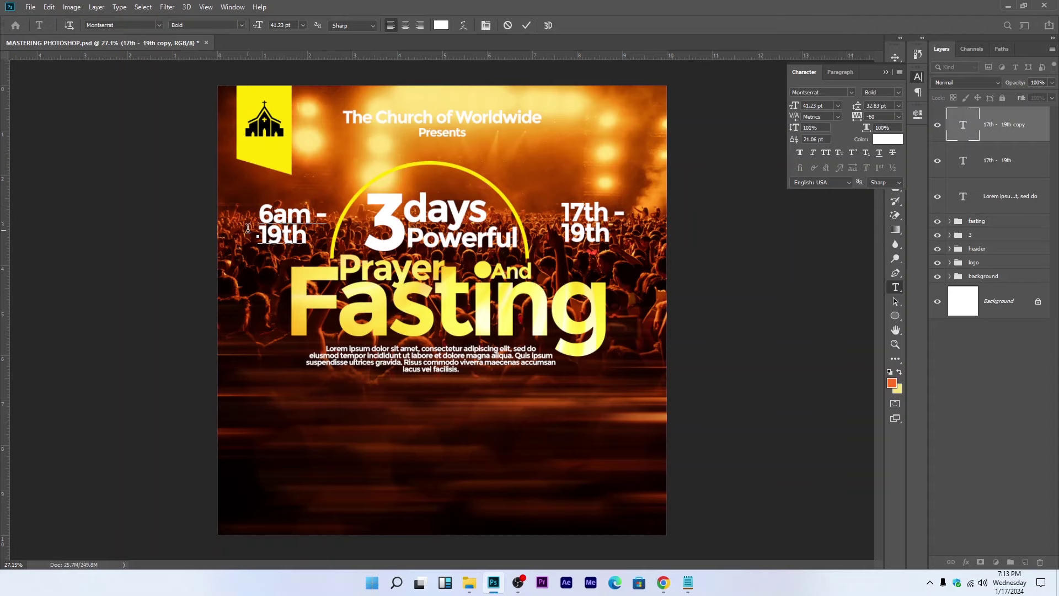
{"action": "key", "text": "ctrl+a"}
{"action": "left_click", "coordinate": [266, 234]}
{"action": "left_click_drag", "start_coordinate": [264, 234], "coordinate": [299, 245]}
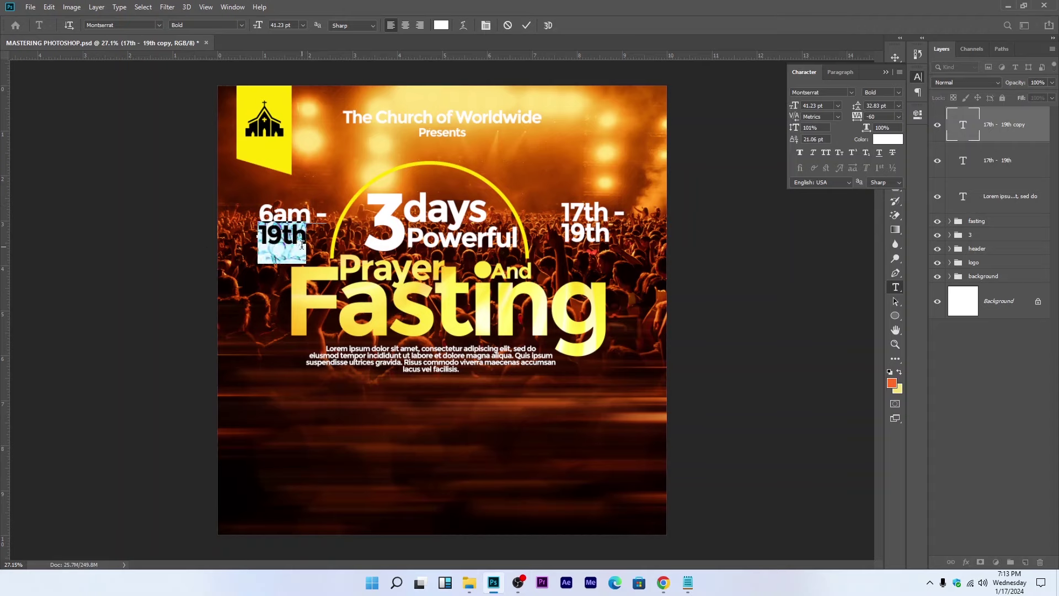
{"action": "type", "text": "12"}
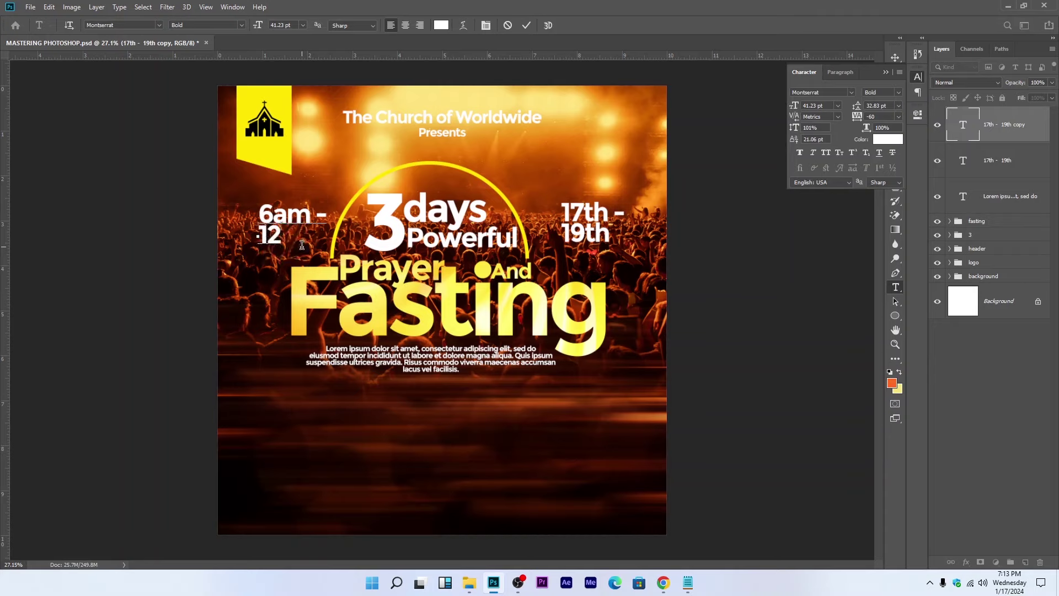
{"action": "type", "text": "pm"}
{"action": "key", "text": "ctrl+Return"}
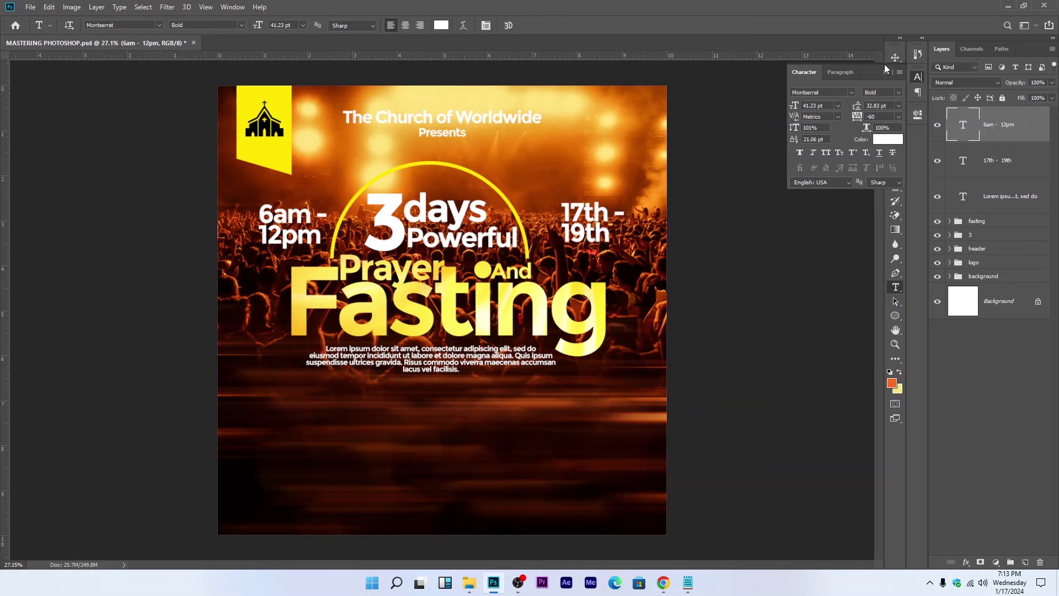
Step: Nudge the 6am - 12pm text further left
{"action": "left_click", "coordinate": [886, 72]}
{"action": "left_click", "coordinate": [896, 58]}
{"action": "left_click_drag", "start_coordinate": [400, 197], "coordinate": [390, 197]}
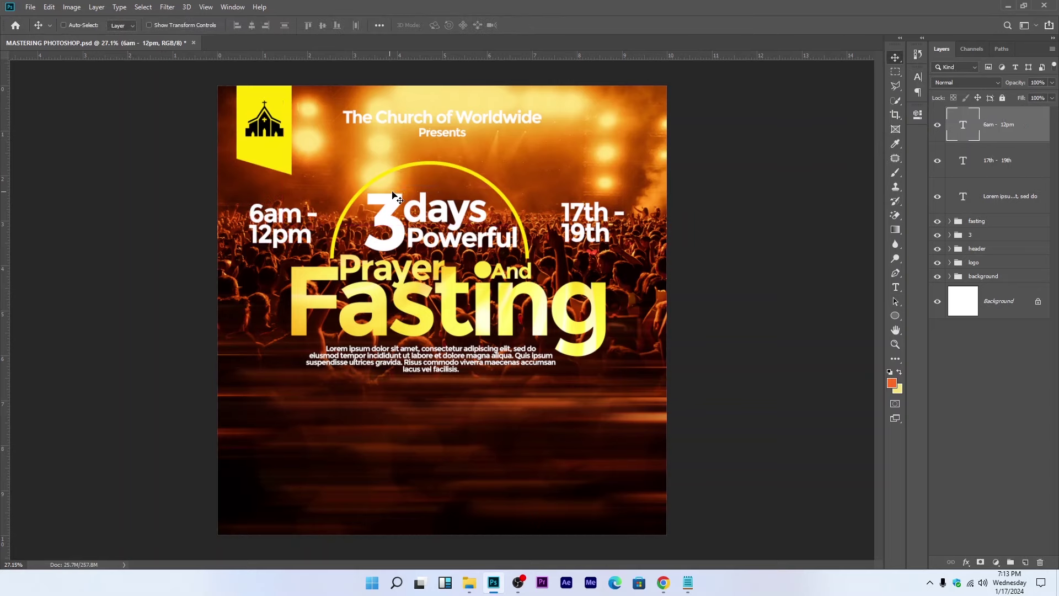
{"action": "left_click_drag", "start_coordinate": [331, 205], "coordinate": [329, 204]}
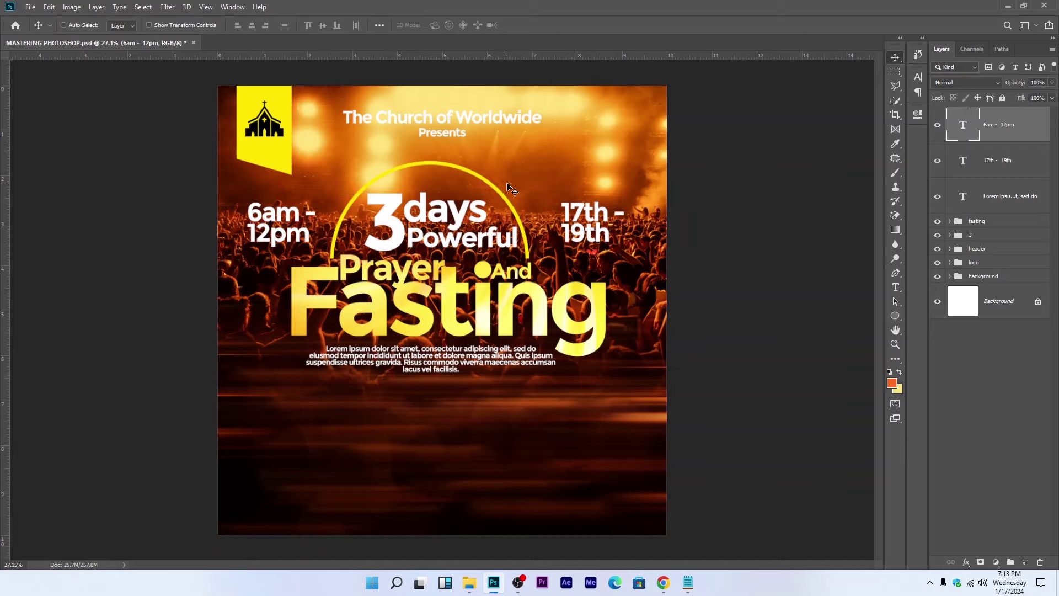
{"action": "key", "text": "ctrl+minus"}
{"action": "key", "text": "ctrl+s"}
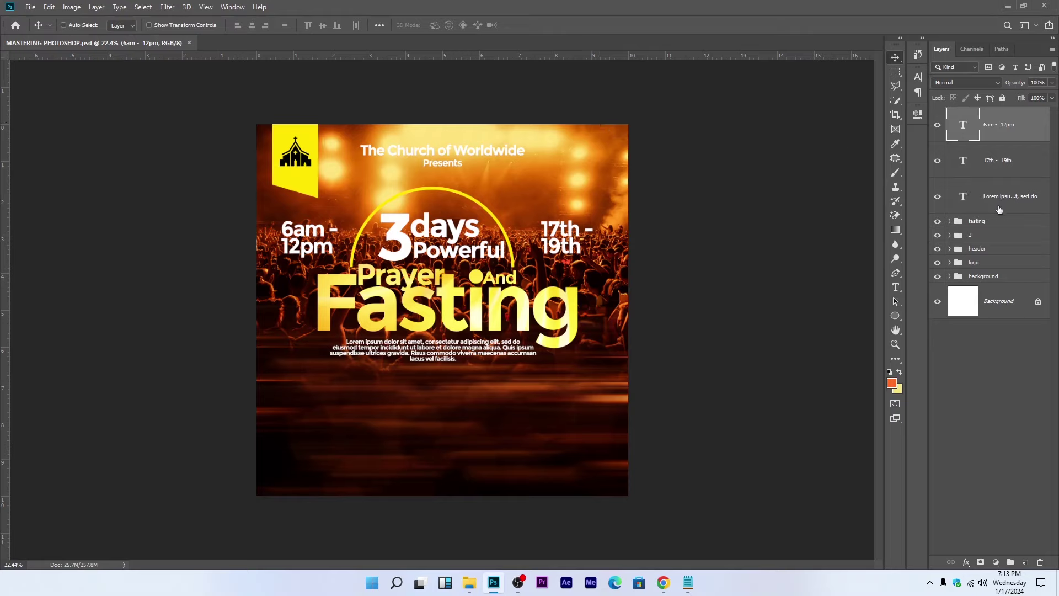
{"action": "left_click", "coordinate": [993, 223]}
{"action": "left_click", "coordinate": [982, 235], "text": "ctrl"}
{"action": "left_click_drag", "start_coordinate": [524, 243], "coordinate": [535, 243]}
{"action": "key", "text": "ctrl+z"}
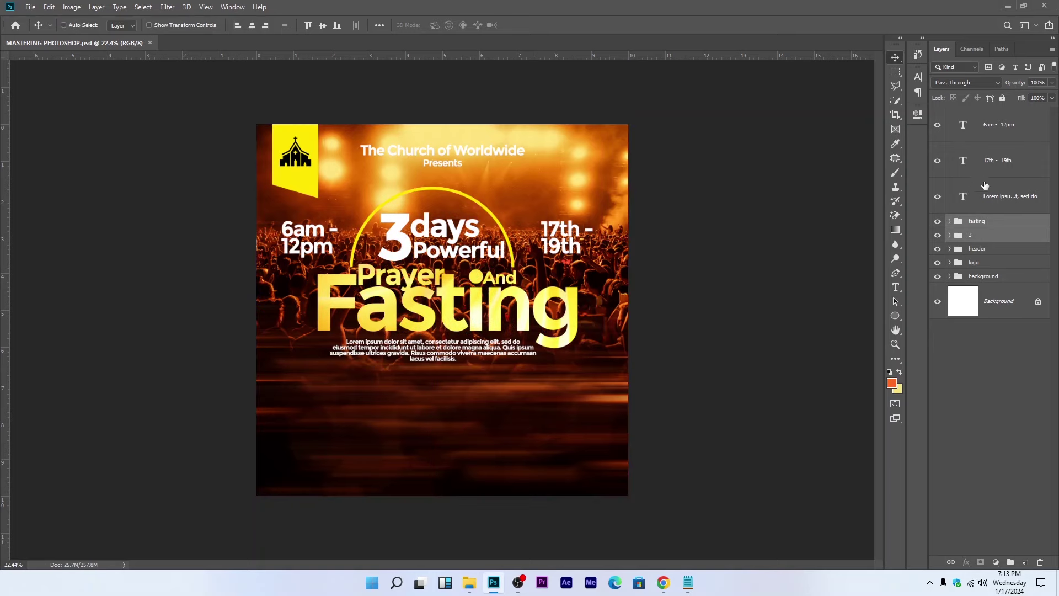
{"action": "left_click", "coordinate": [991, 210], "text": "ctrl"}
{"action": "left_click_drag", "start_coordinate": [543, 295], "coordinate": [556, 298]}
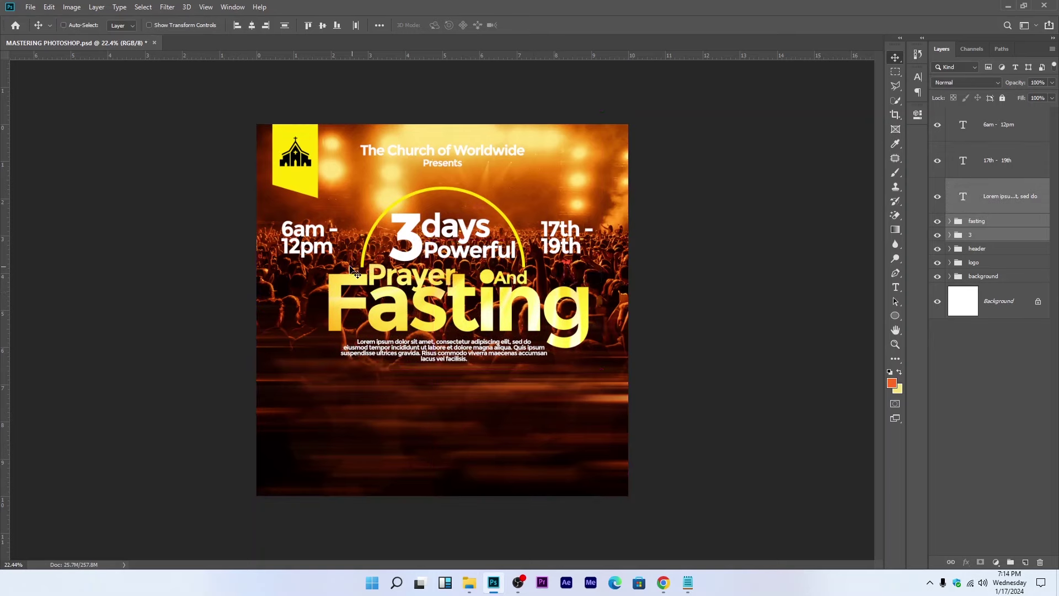
{"action": "left_click", "coordinate": [307, 246], "text": "ctrl"}
{"action": "left_click_drag", "start_coordinate": [308, 246], "coordinate": [313, 246]}
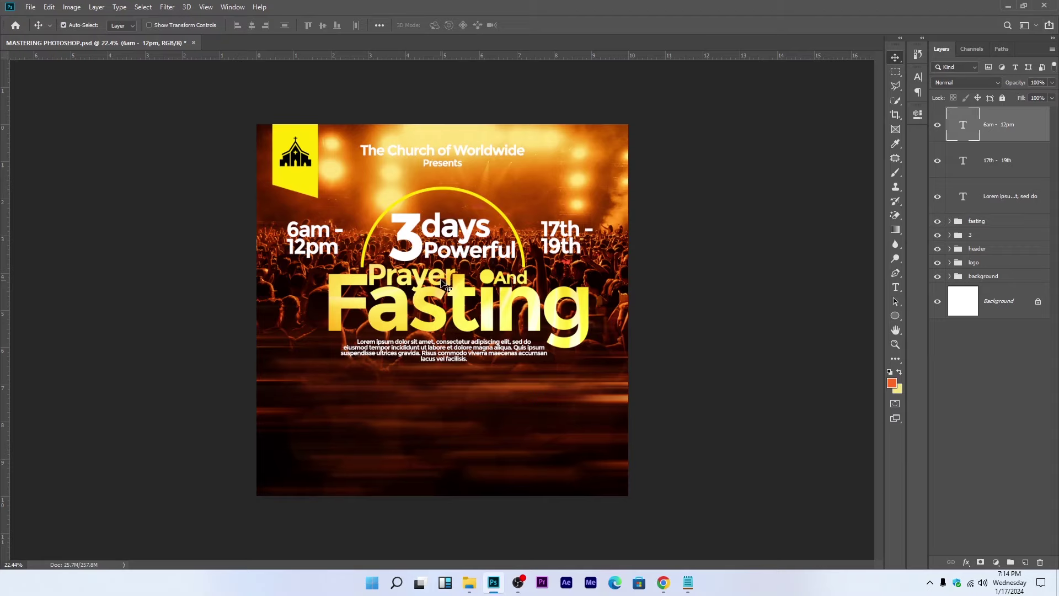
{"action": "key", "text": "ctrl"}
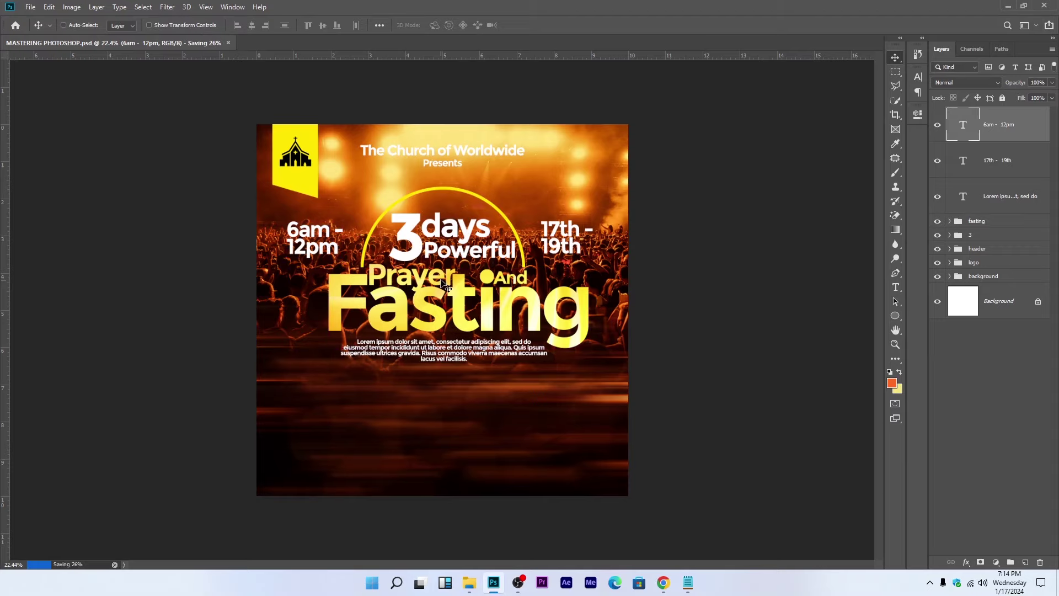
{"action": "scroll", "coordinate": [463, 249], "scroll_direction": "down", "scroll_amount": 1}
{"action": "scroll", "coordinate": [462, 248], "scroll_direction": "down", "scroll_amount": 1}
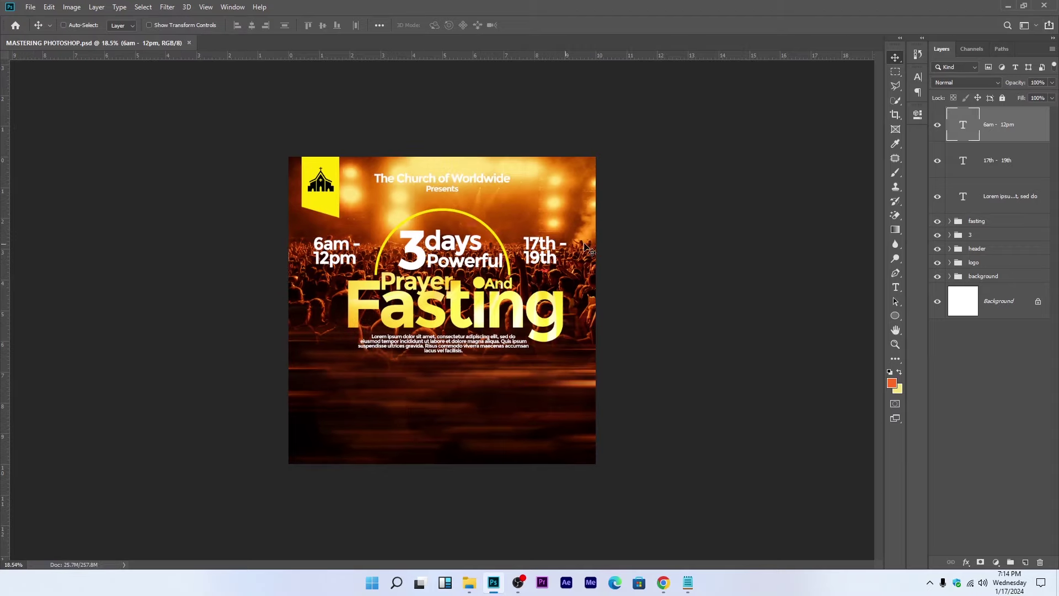
{"action": "left_click", "coordinate": [996, 223]}
{"action": "left_click", "coordinate": [988, 236], "text": "shift"}
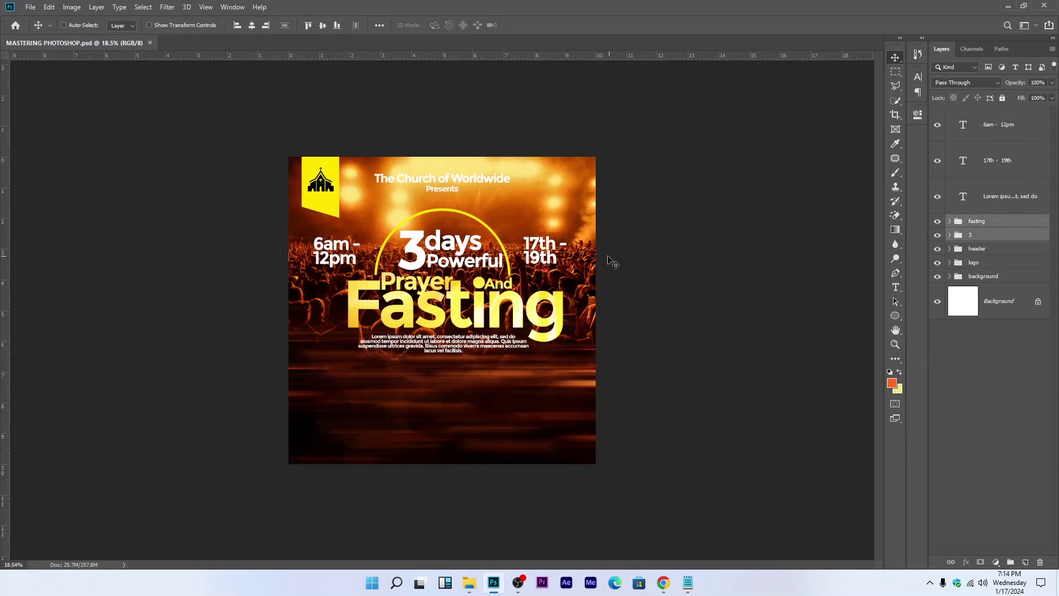
{"action": "left_click_drag", "start_coordinate": [610, 260], "coordinate": [603, 259]}
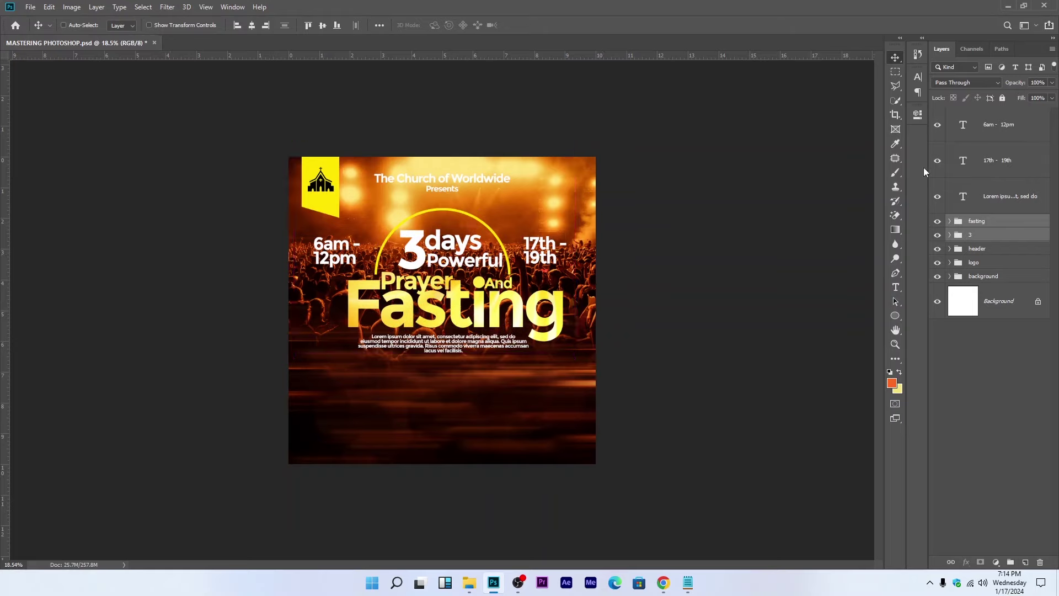
{"action": "left_click", "coordinate": [987, 161]}
{"action": "left_click", "coordinate": [980, 248]}
{"action": "left_click_drag", "start_coordinate": [550, 163], "coordinate": [512, 180]}
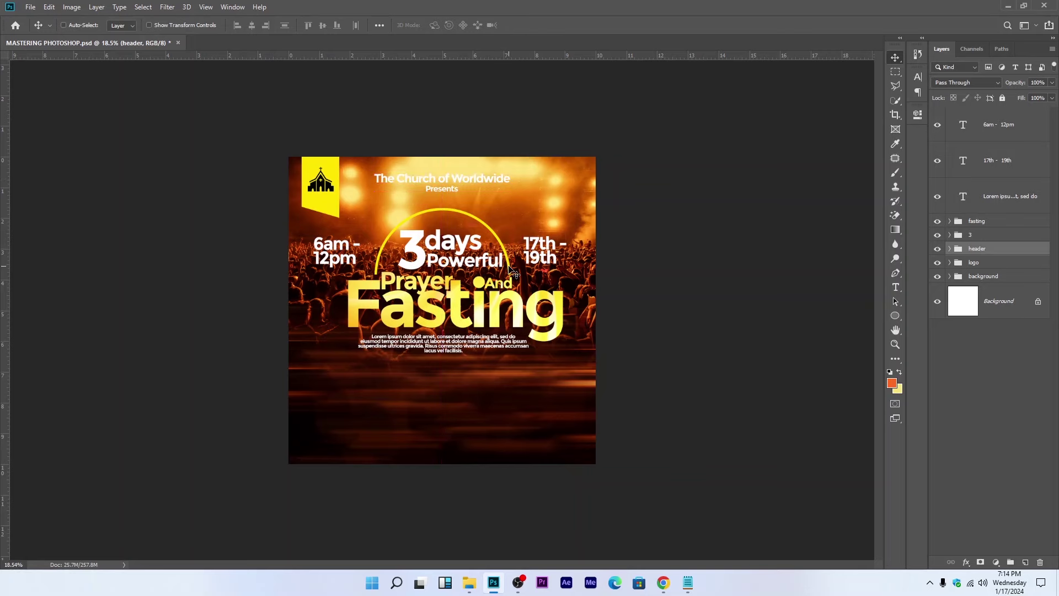
{"action": "key", "text": "ctrl+s"}
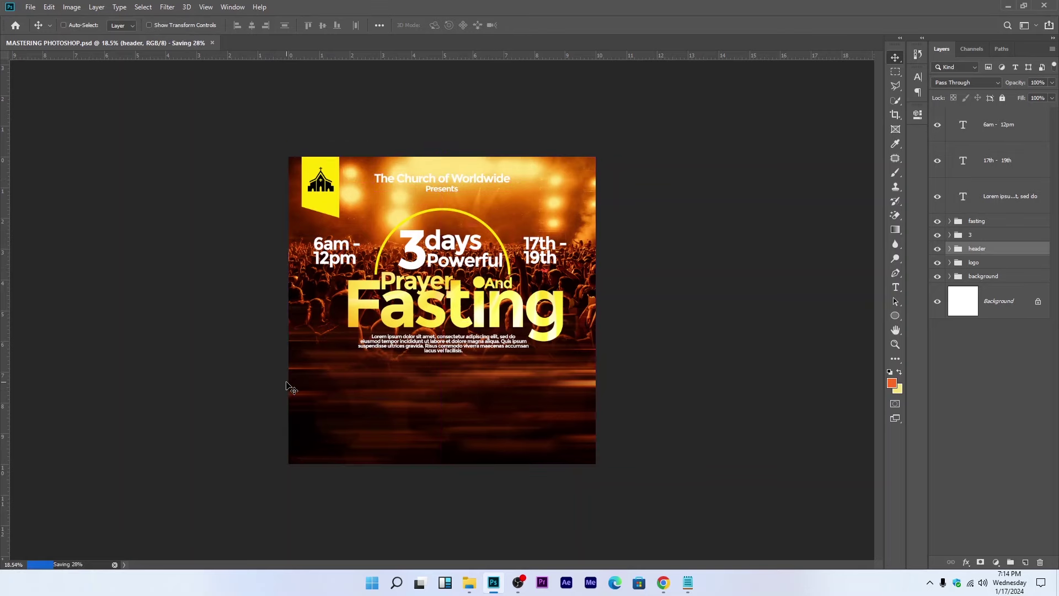
{"action": "scroll", "coordinate": [286, 386], "scroll_direction": "up", "scroll_amount": 2}
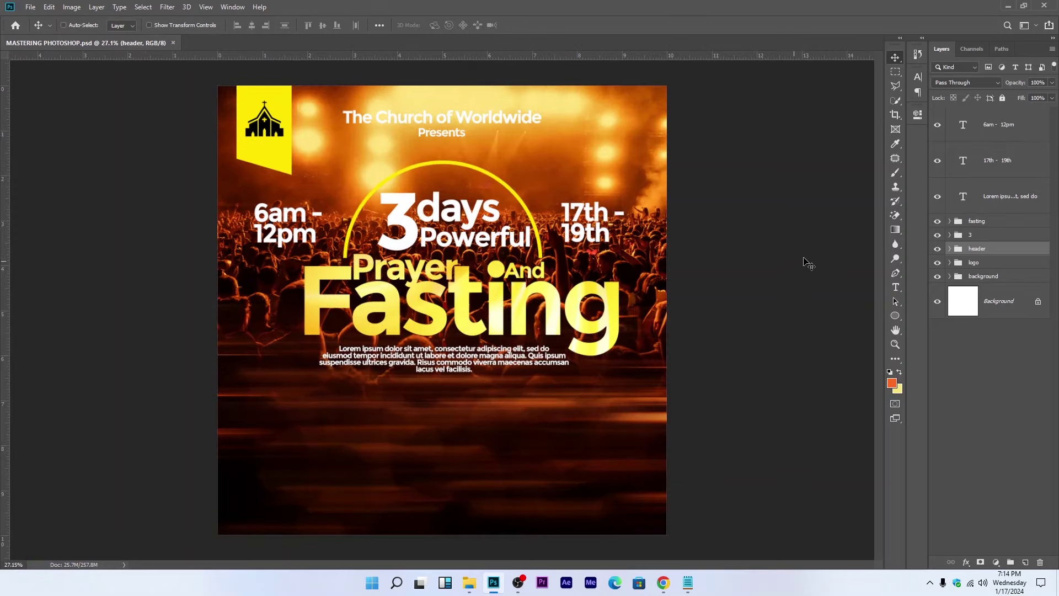
Step: Draw a black circle, Ellipse 2, at lower left and move its layer to the top
{"action": "left_click_drag", "start_coordinate": [895, 315], "coordinate": [922, 342]}
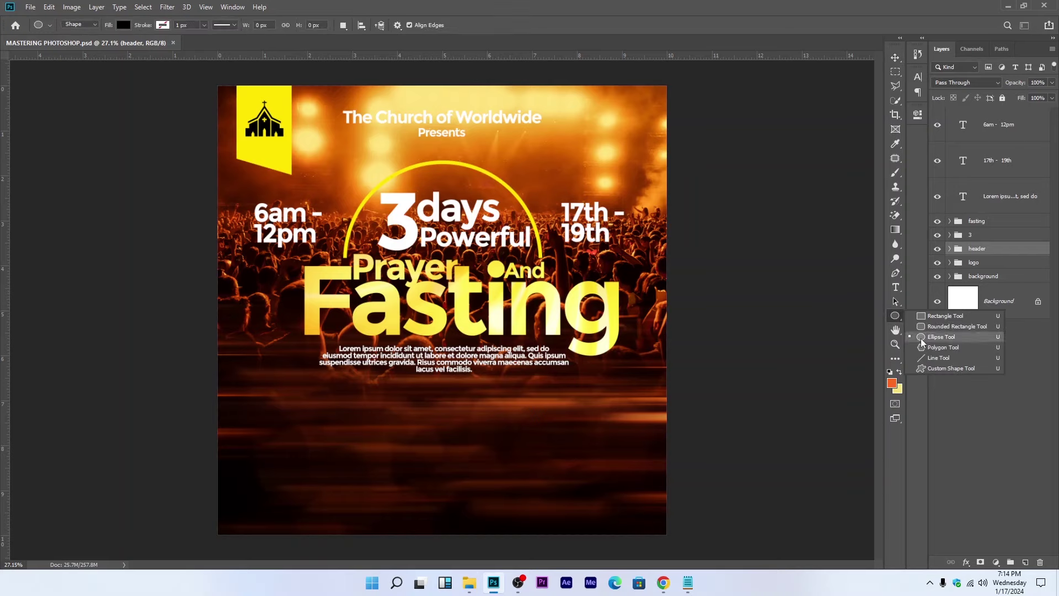
{"action": "left_click", "coordinate": [922, 340]}
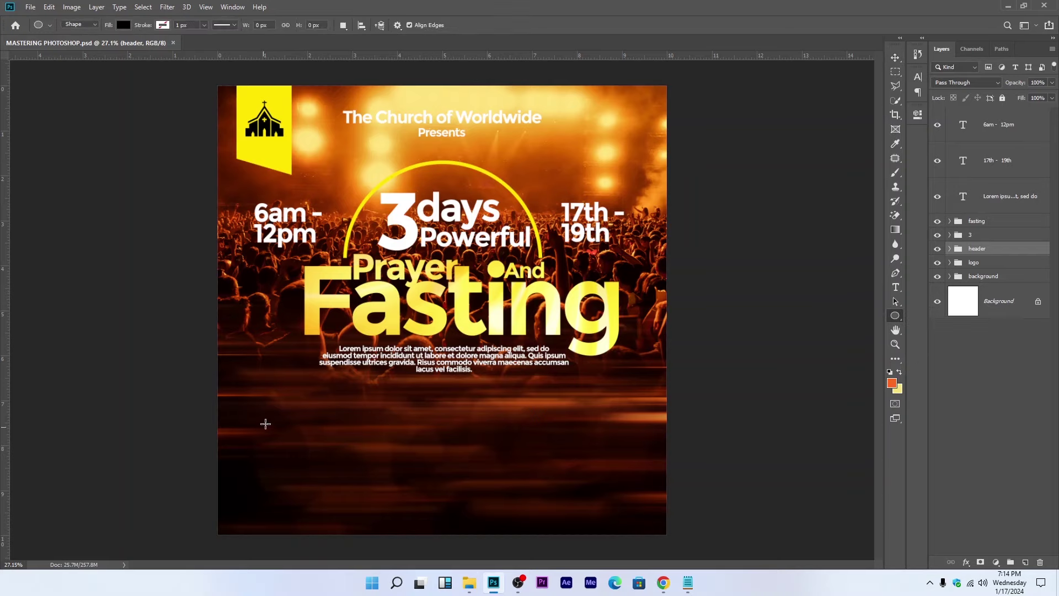
{"action": "left_click_drag", "start_coordinate": [252, 398], "coordinate": [382, 480]}
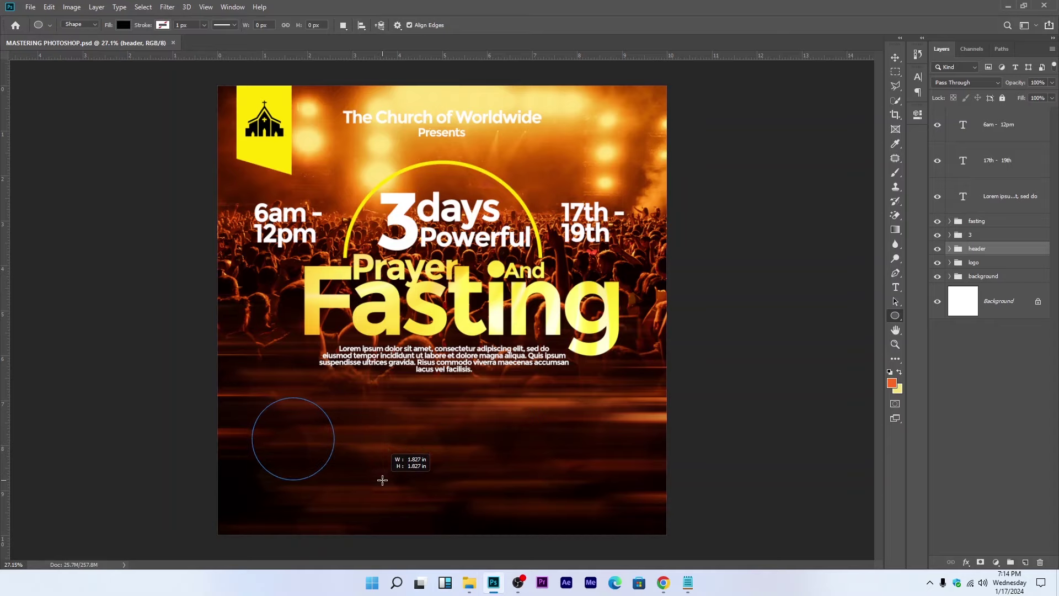
{"action": "left_click_drag", "start_coordinate": [382, 480], "coordinate": [385, 484]}
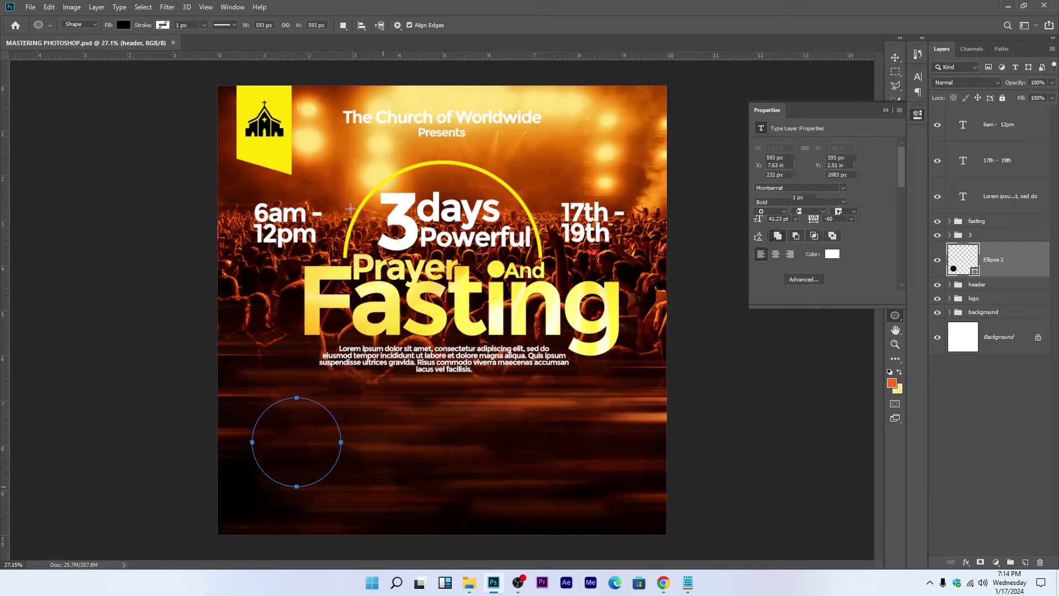
{"action": "left_click_drag", "start_coordinate": [1007, 249], "coordinate": [980, 117]}
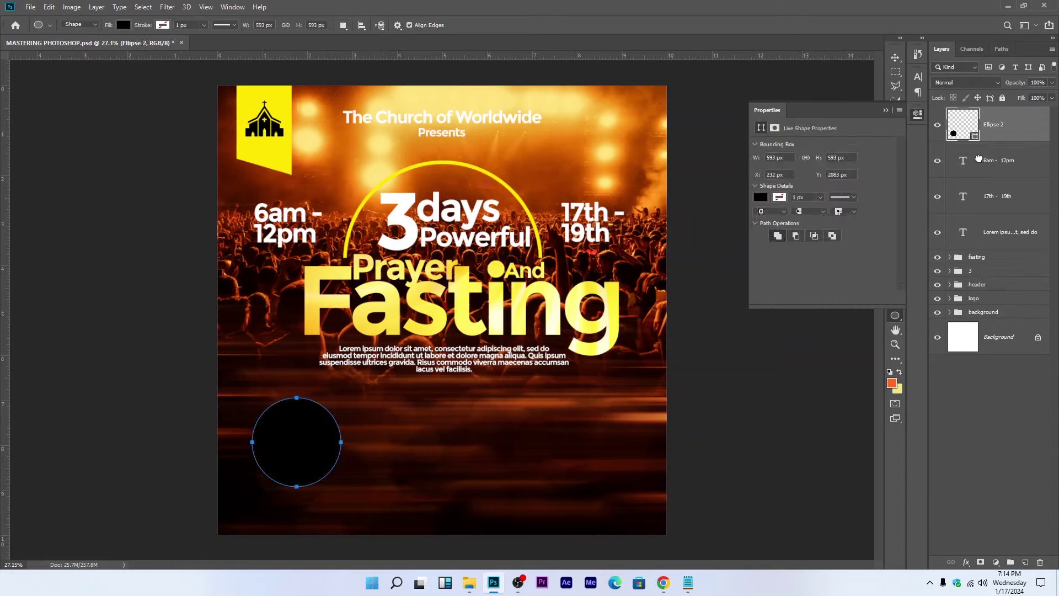
Step: Place the orange-gold image 1242 into the flyer as an embedded image
{"action": "left_click", "coordinate": [31, 7]}
{"action": "left_click", "coordinate": [92, 216]}
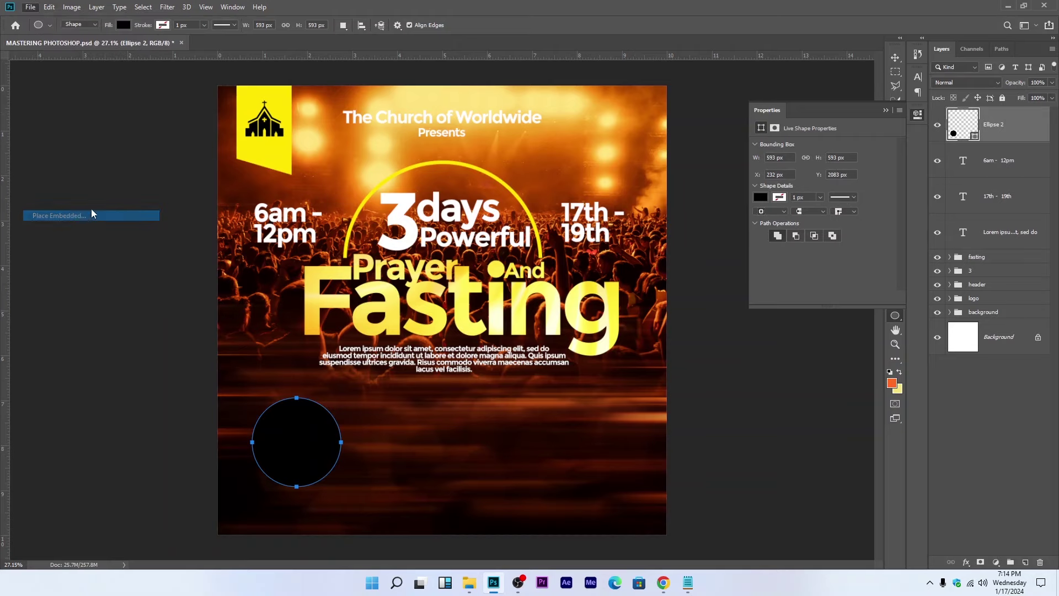
{"action": "scroll", "coordinate": [503, 244], "scroll_direction": "down", "scroll_amount": 5}
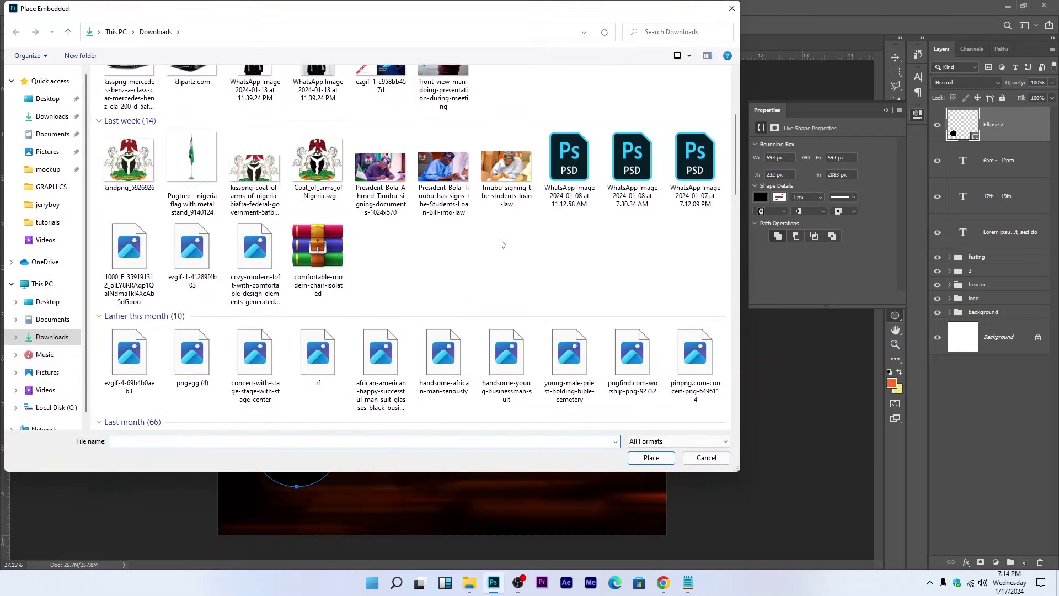
{"action": "scroll", "coordinate": [502, 244], "scroll_direction": "down", "scroll_amount": 15}
{"action": "left_click", "coordinate": [672, 255]}
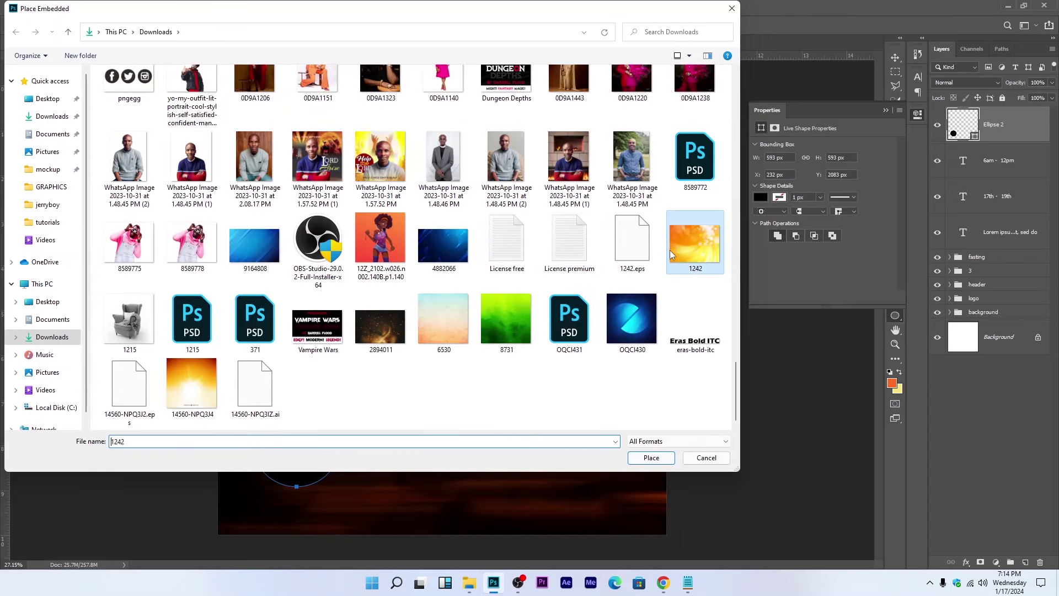
{"action": "left_click", "coordinate": [640, 457]}
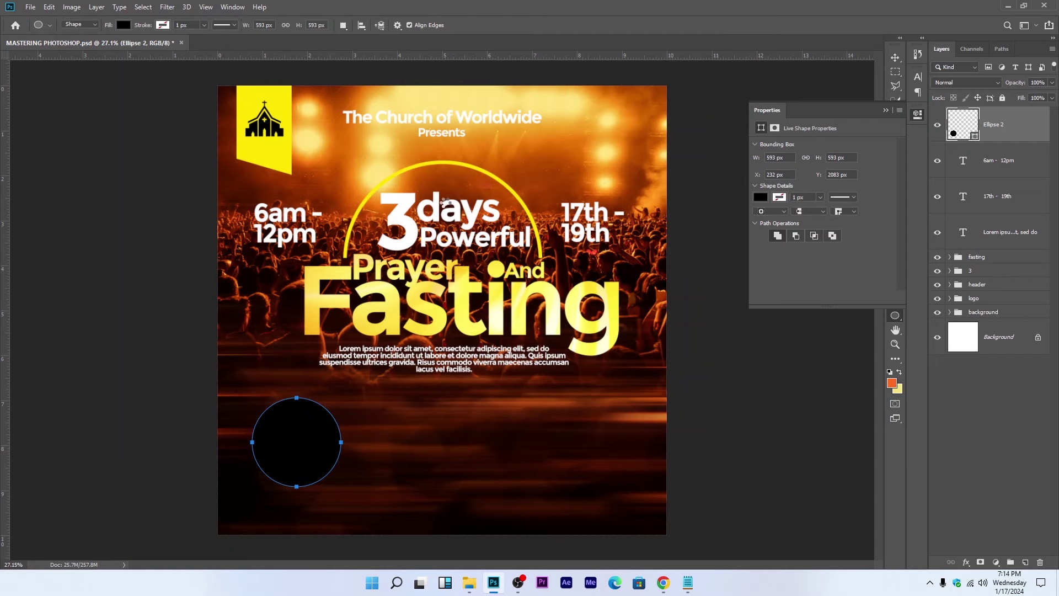
Step: Shrink the 1242 image over the lower-left circle and clip it to the circle
{"action": "left_click_drag", "start_coordinate": [445, 150], "coordinate": [299, 404]}
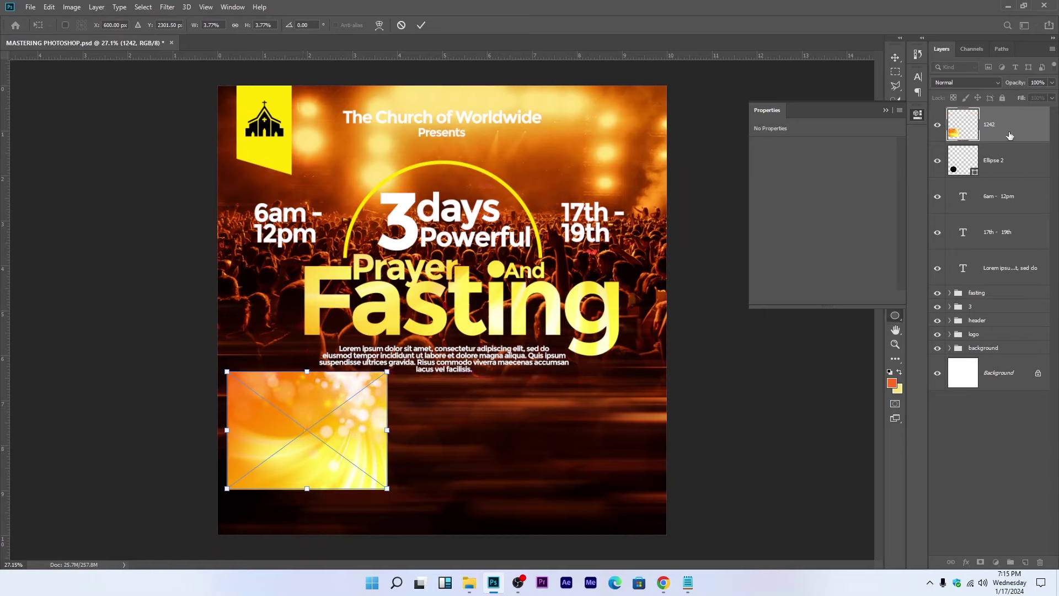
{"action": "key", "text": "Return"}
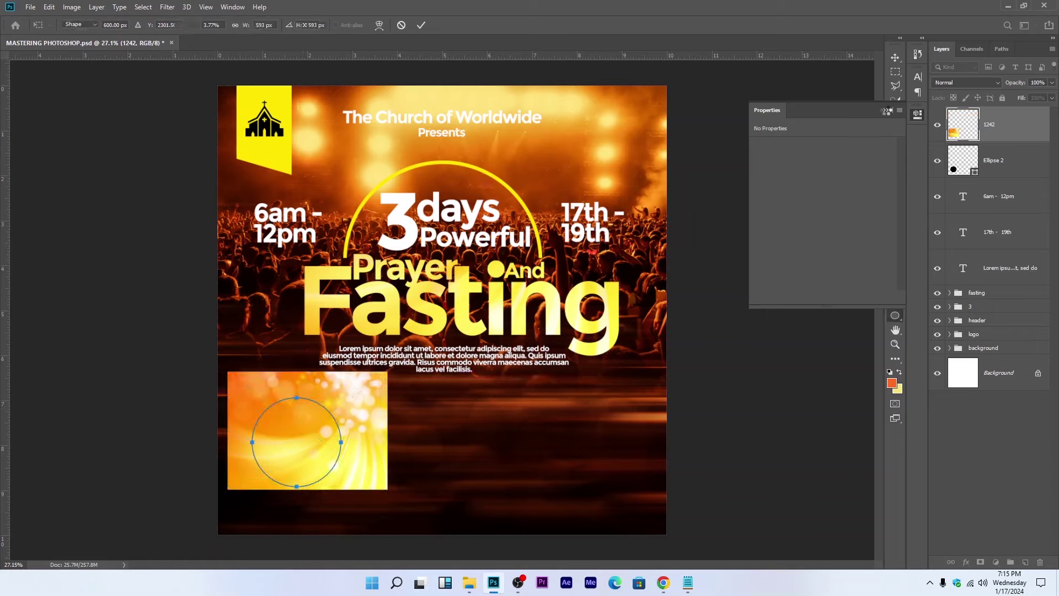
{"action": "left_click", "coordinate": [888, 110]}
{"action": "right_click", "coordinate": [1016, 128]}
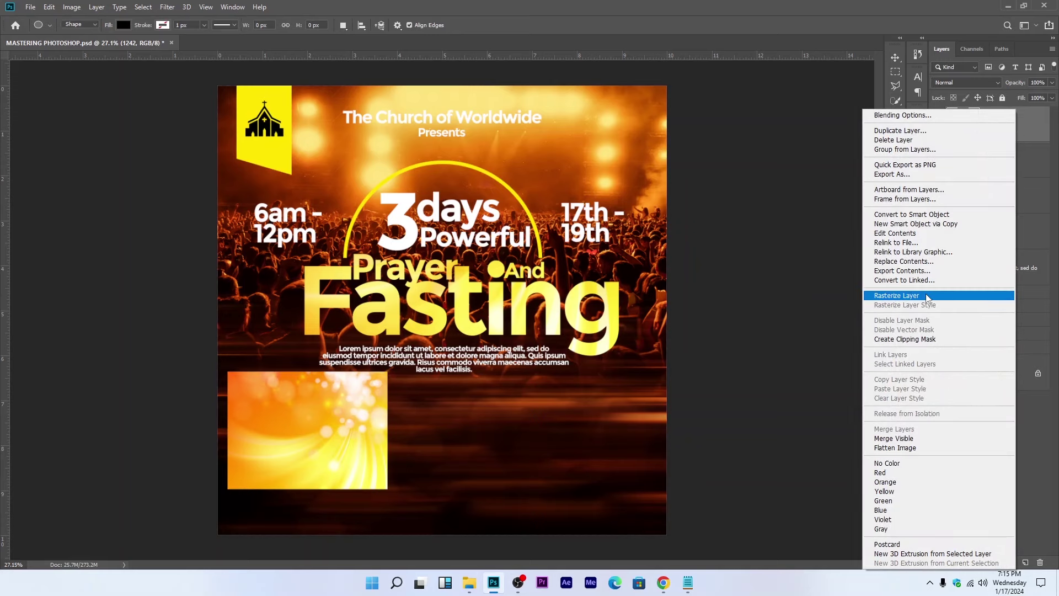
{"action": "left_click", "coordinate": [935, 339]}
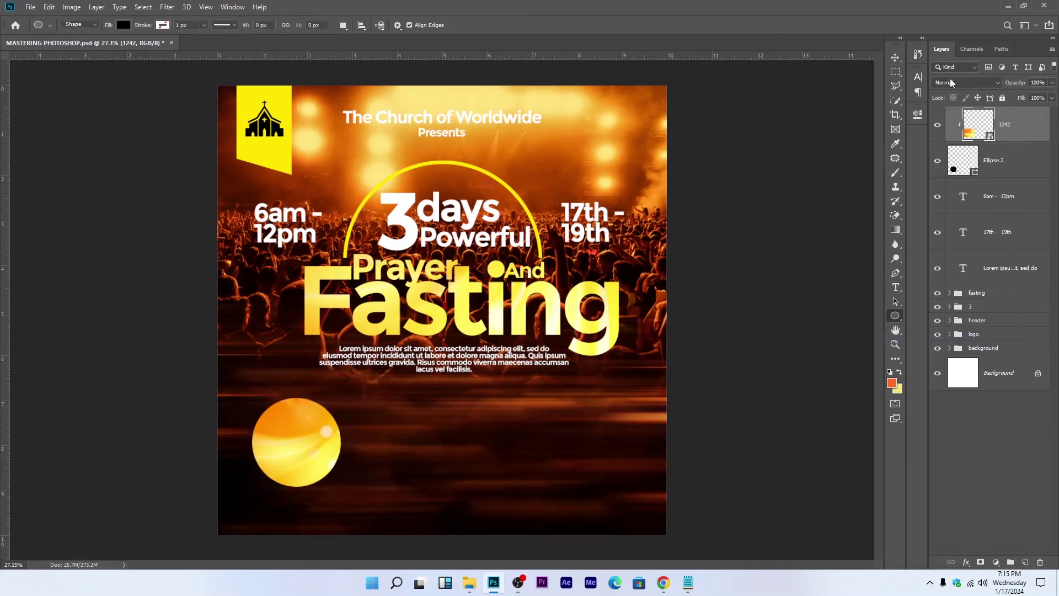
Step: Duplicate Ellipse 2, move it above 1242, and shrink it to about 90% to reveal a gold ring
{"action": "left_click", "coordinate": [895, 58]}
{"action": "left_click", "coordinate": [1014, 161]}
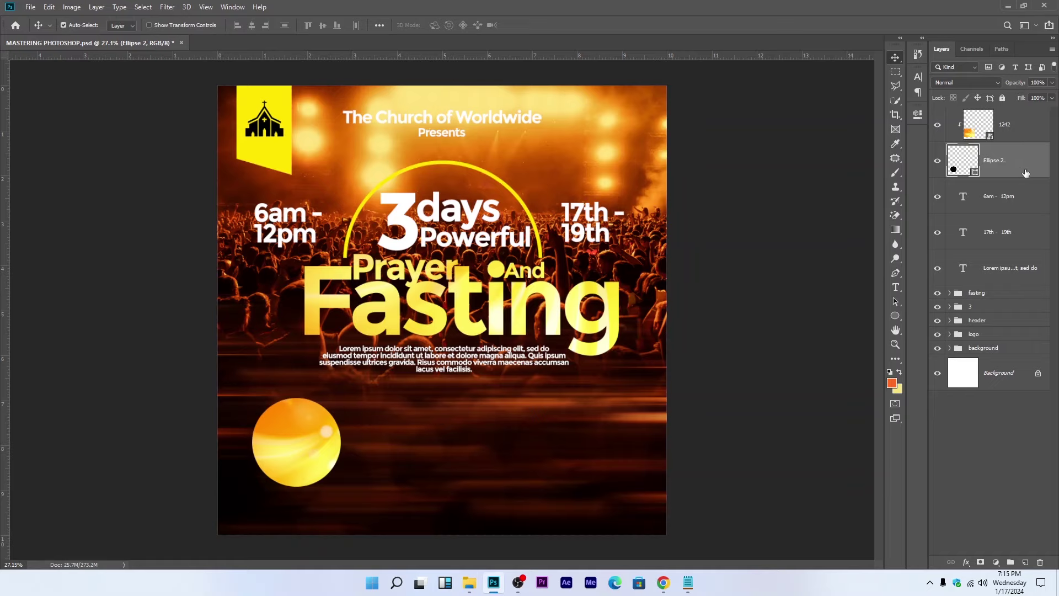
{"action": "key", "text": "ctrl+j"}
{"action": "left_click", "coordinate": [1013, 196]}
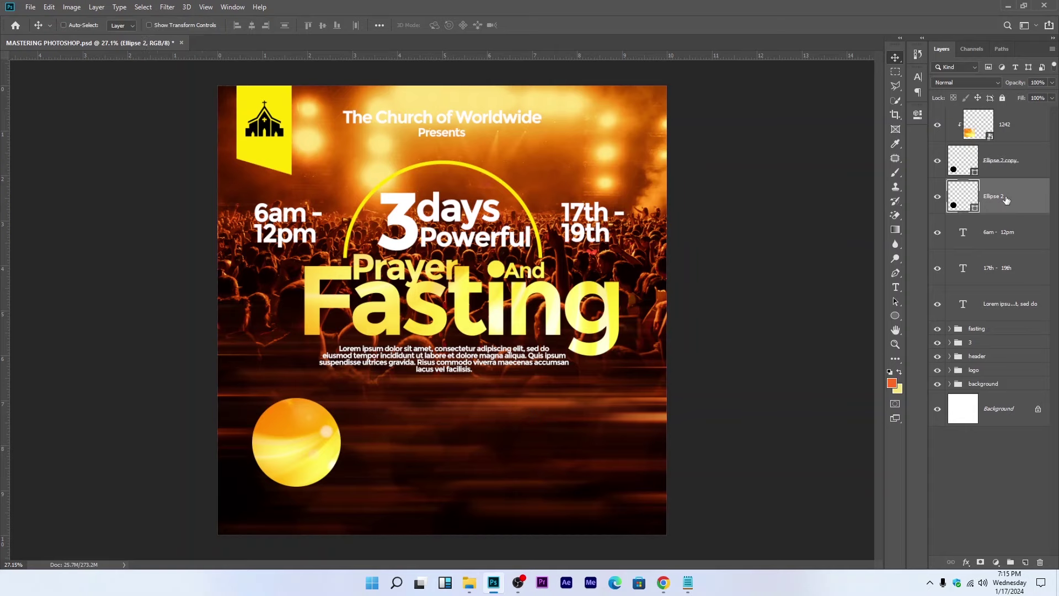
{"action": "left_click_drag", "start_coordinate": [1005, 195], "coordinate": [1008, 120]}
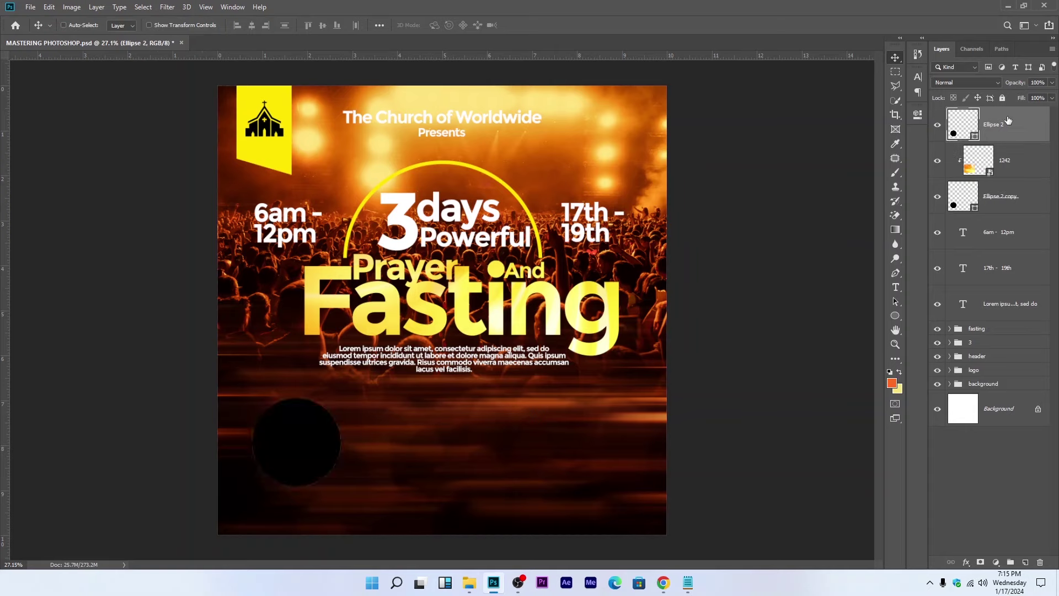
{"action": "key", "text": "ctrl"}
{"action": "key", "text": "ctrl+t"}
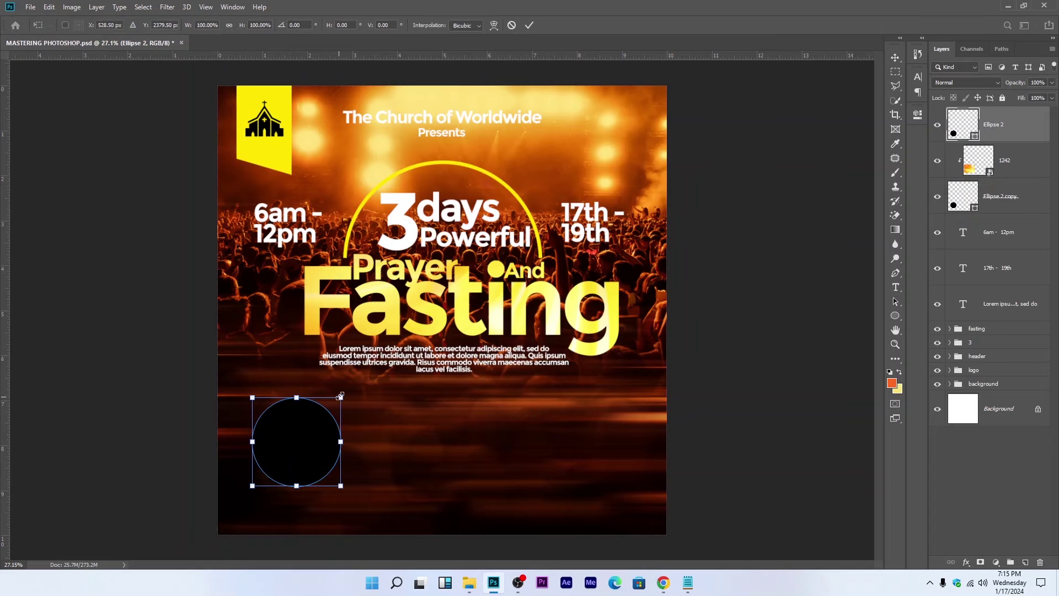
{"action": "left_click_drag", "start_coordinate": [340, 396], "coordinate": [338, 398]}
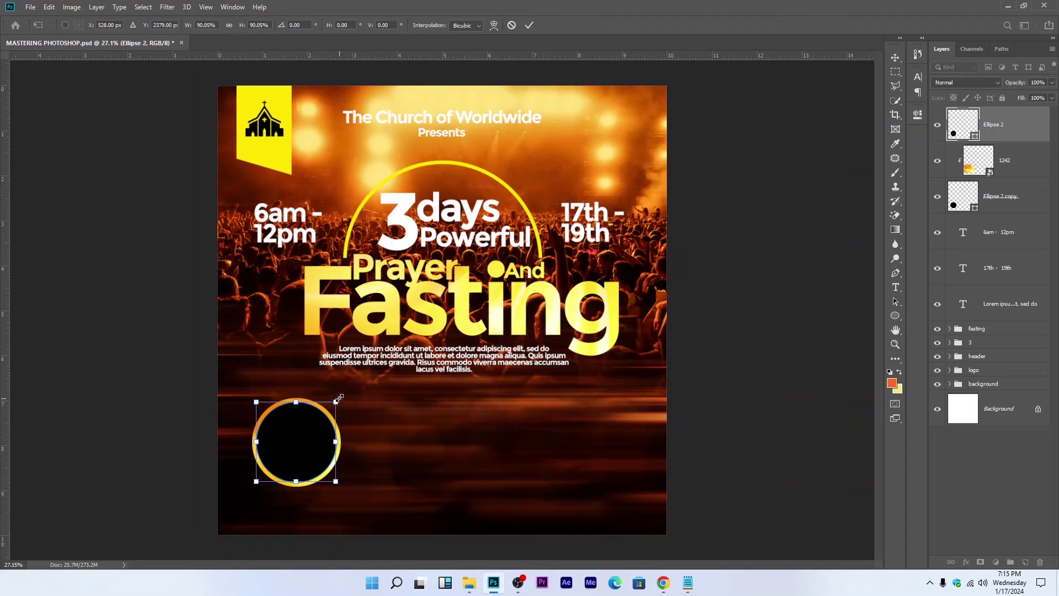
{"action": "key", "text": "Return"}
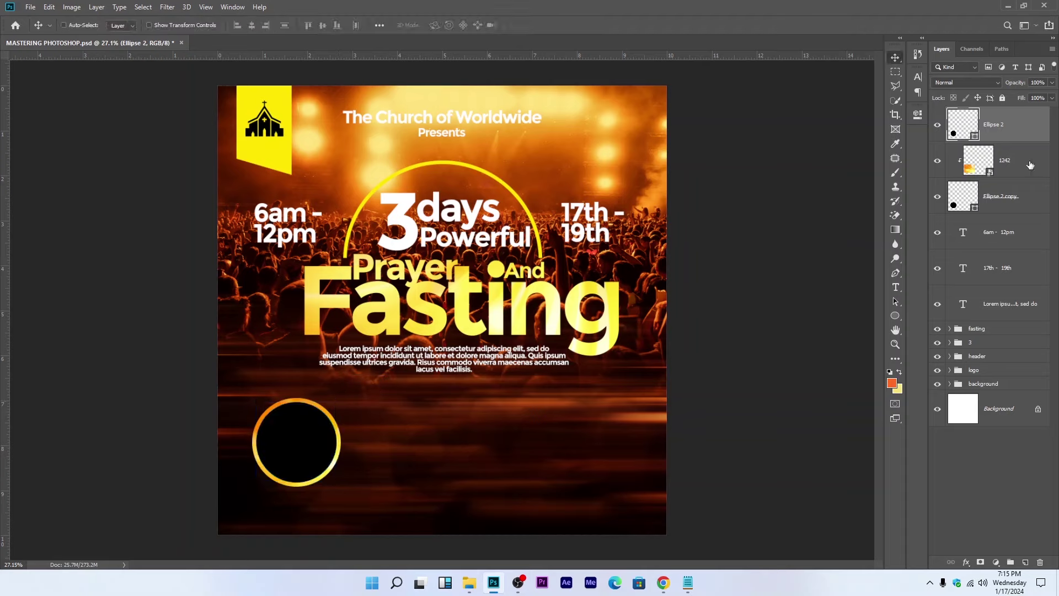
Step: Convert the 1242 image and Ellipse 2 copy to Smart Objects, then group the circle's layers as Group 1
{"action": "left_click", "coordinate": [1030, 165]}
{"action": "left_click", "coordinate": [1024, 193], "text": "ctrl"}
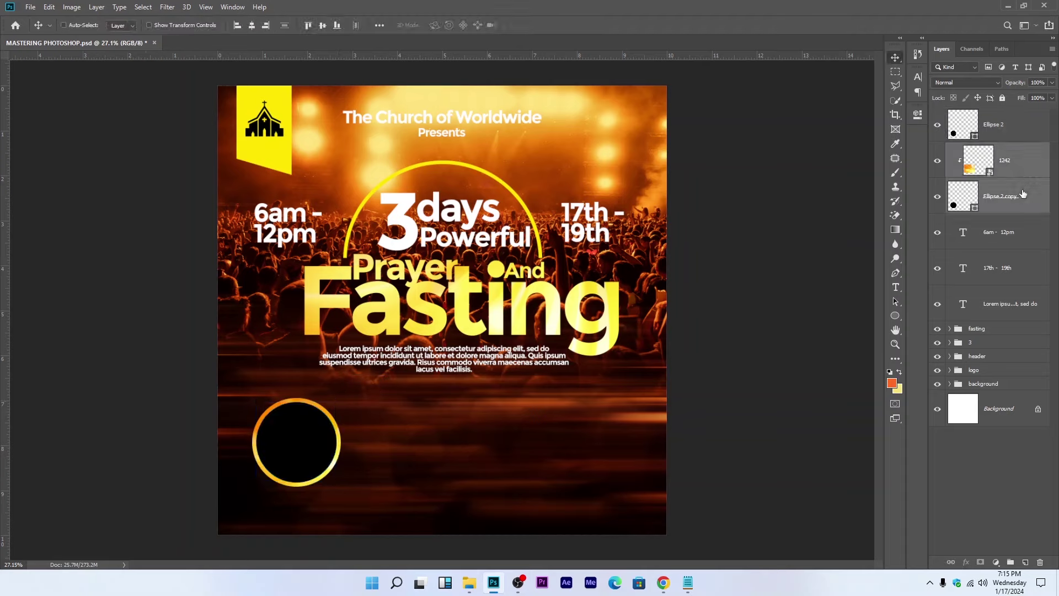
{"action": "right_click", "coordinate": [1022, 189]}
{"action": "left_click", "coordinate": [919, 257]}
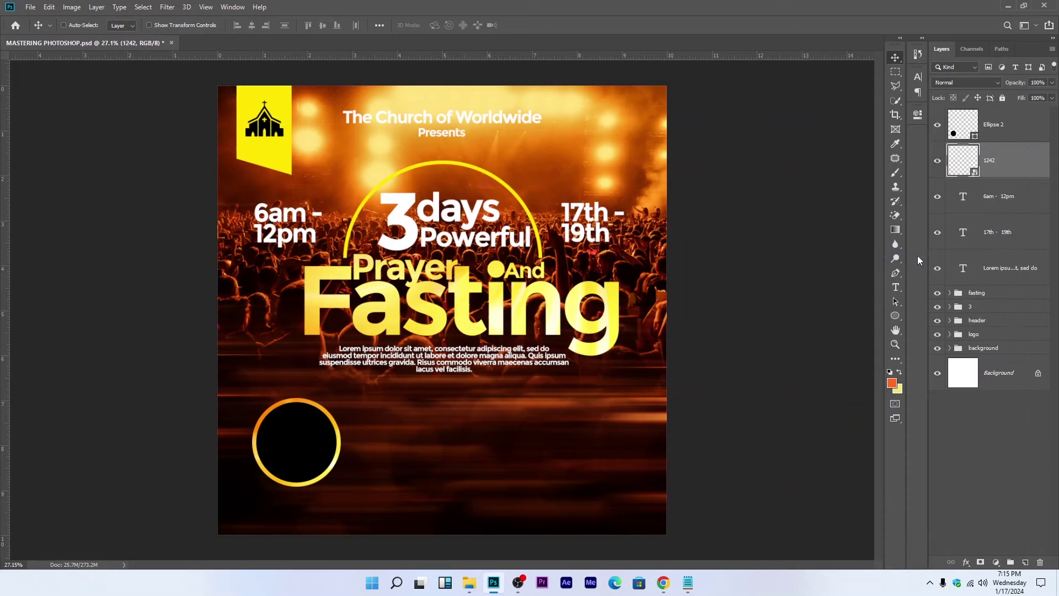
{"action": "right_click", "coordinate": [1015, 162]}
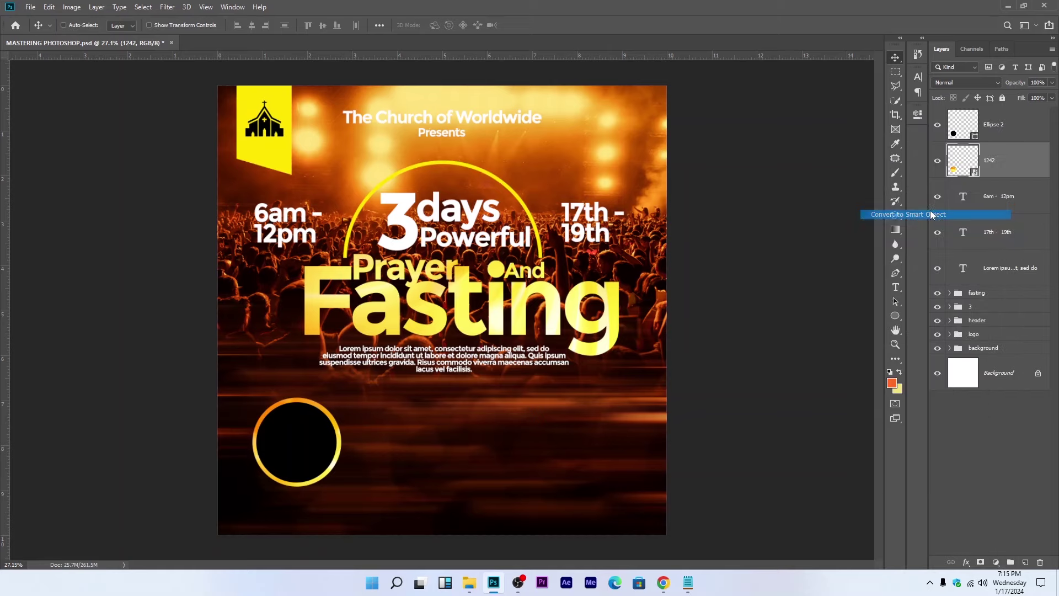
{"action": "left_click", "coordinate": [933, 214]}
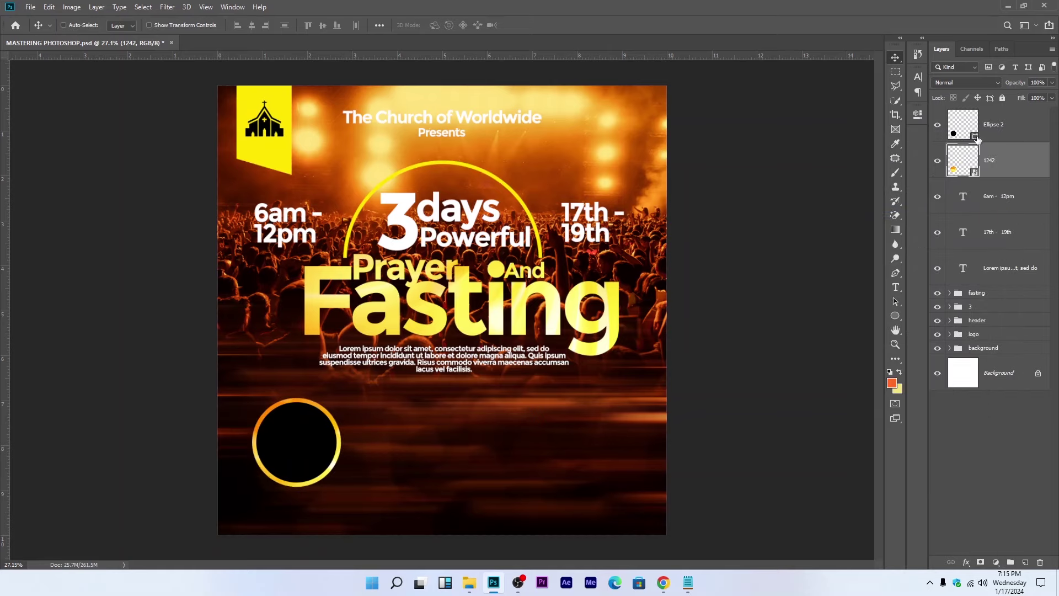
{"action": "left_click", "coordinate": [993, 134]}
{"action": "left_click", "coordinate": [1003, 161], "text": "shift"}
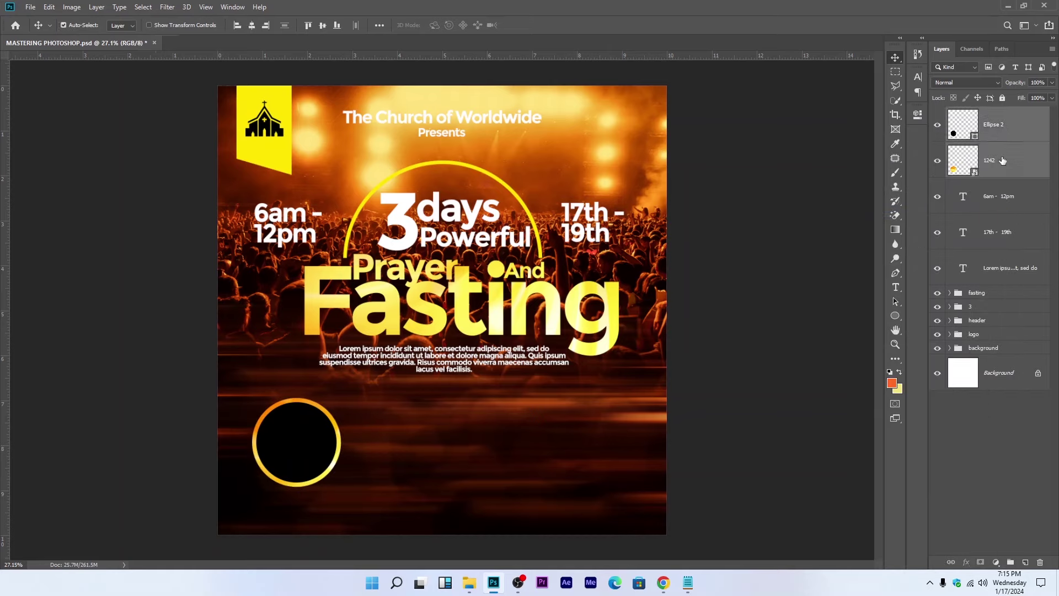
{"action": "key", "text": "ctrl+g"}
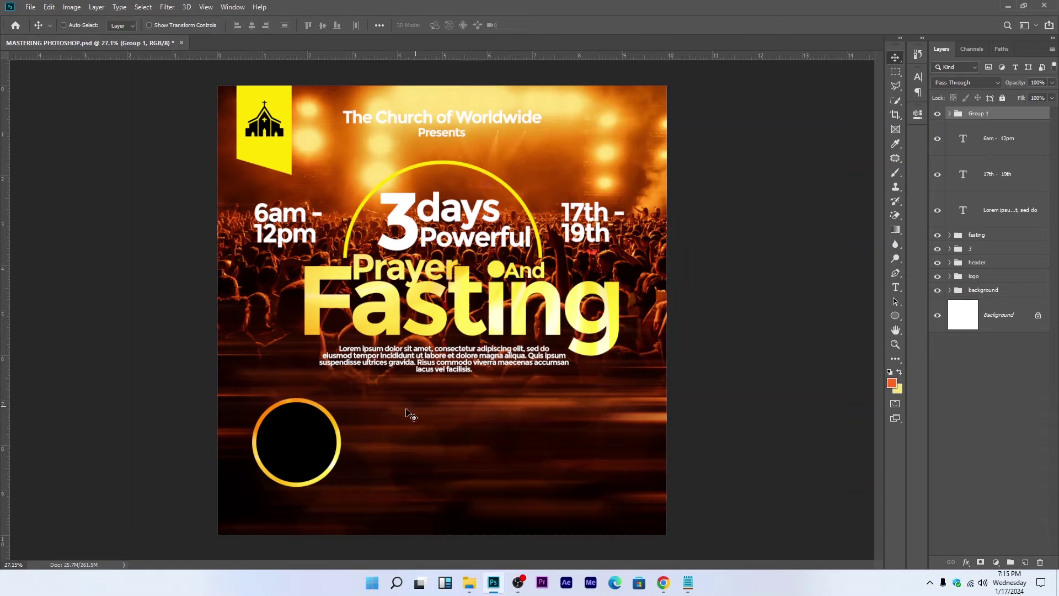
Step: Duplicate the ringed circle group to the right twice, adding the third and fourth circles
{"action": "left_click_drag", "start_coordinate": [359, 422], "coordinate": [362, 417]}
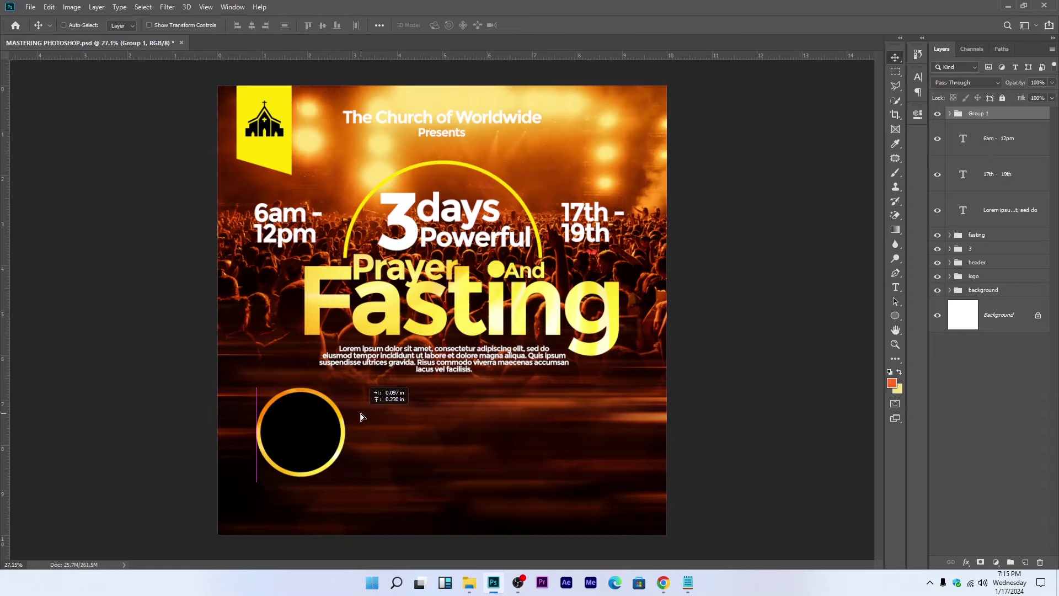
{"action": "key", "text": "ctrl"}
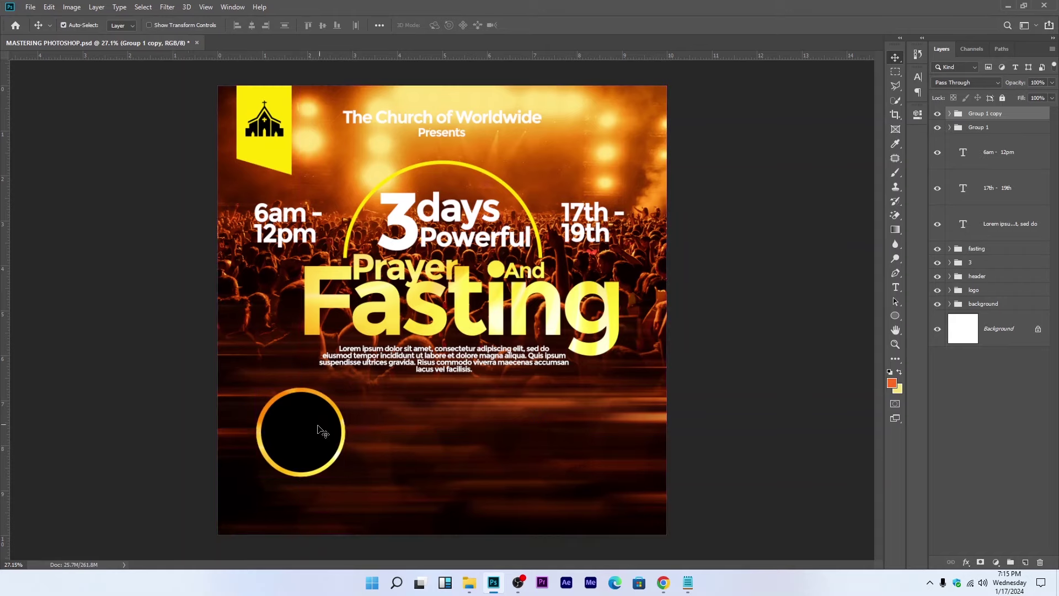
{"action": "left_click_drag", "start_coordinate": [306, 428], "coordinate": [477, 430]}
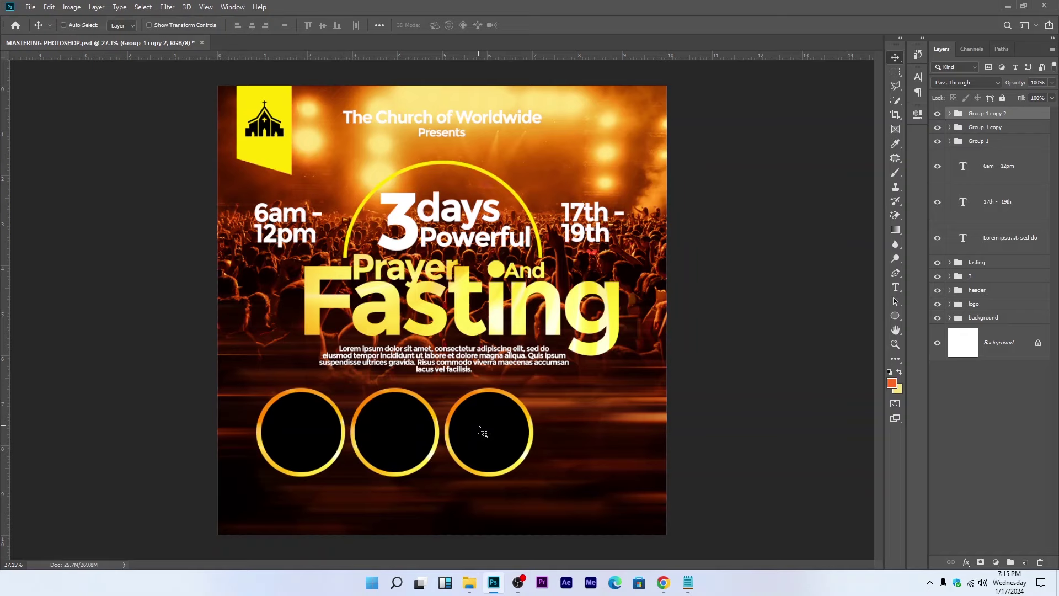
{"action": "left_click_drag", "start_coordinate": [484, 432], "coordinate": [569, 429]}
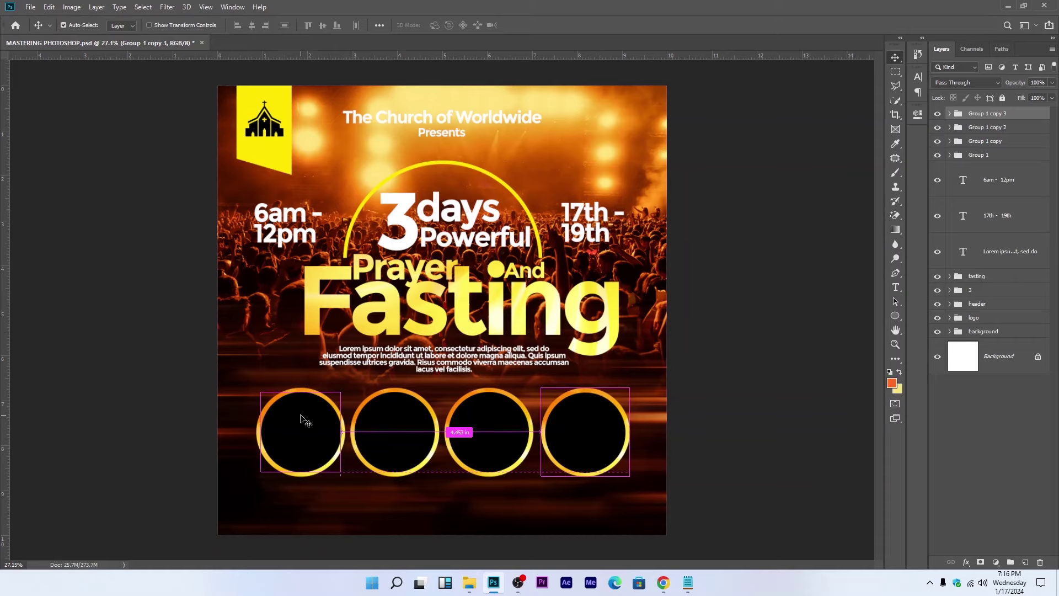
{"action": "left_click", "coordinate": [320, 415], "text": "ctrl"}
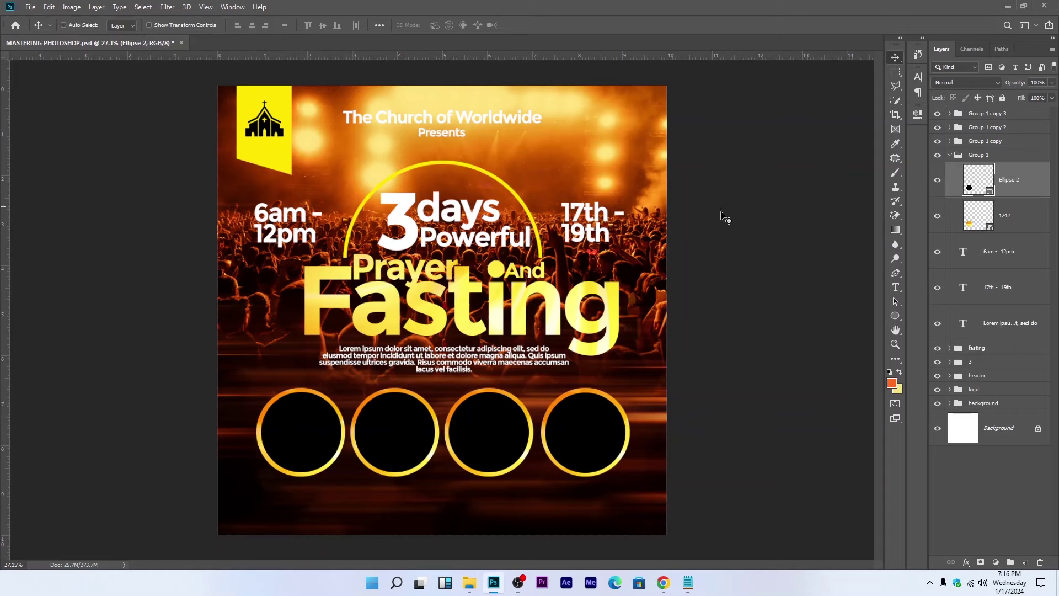
Step: Embed the young-male-priest-holding-bible-cemetery photo into the flyer
{"action": "key", "text": "ctrl"}
{"action": "left_click", "coordinate": [30, 7]}
{"action": "left_click", "coordinate": [109, 217]}
{"action": "scroll", "coordinate": [456, 332], "scroll_direction": "down", "scroll_amount": 10}
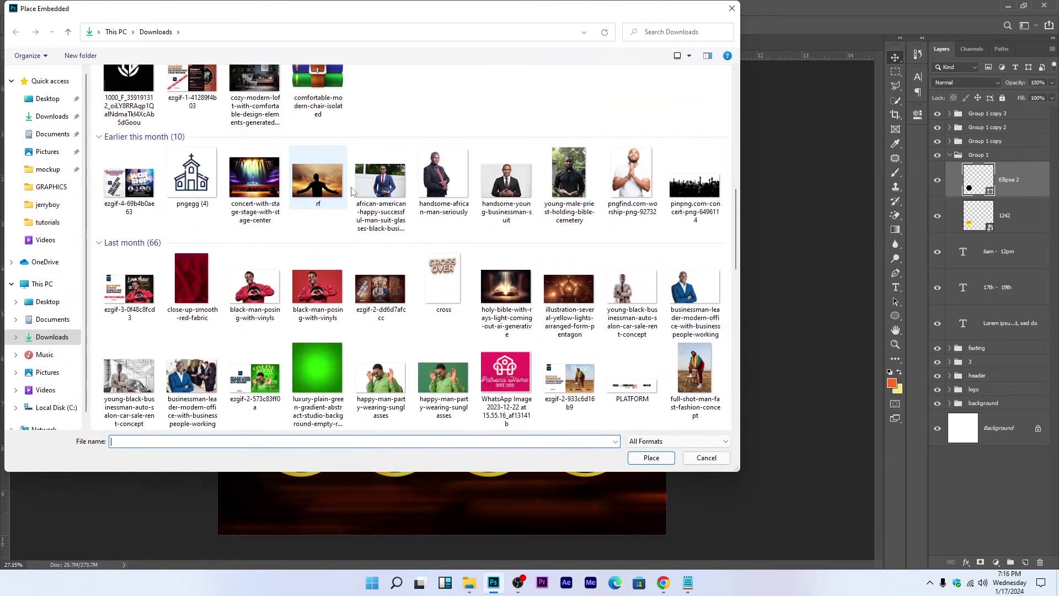
{"action": "left_click", "coordinate": [569, 174]}
{"action": "left_click", "coordinate": [651, 458]}
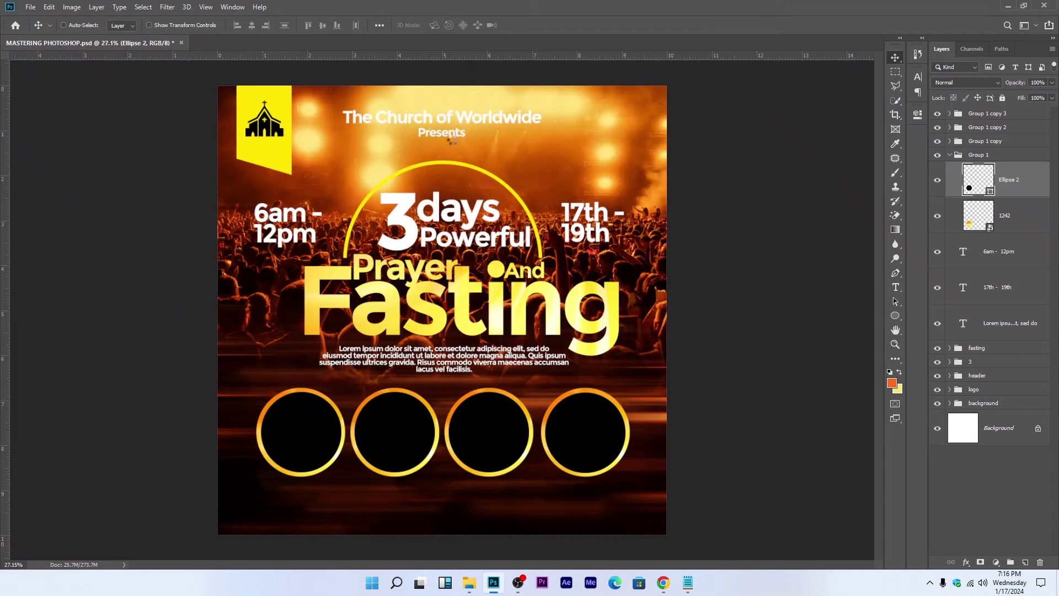
Step: Scale the priest photo over the first circle, clip it, and center his face in the ring
{"action": "left_click_drag", "start_coordinate": [441, 88], "coordinate": [429, 319]}
{"action": "left_click_drag", "start_coordinate": [436, 397], "coordinate": [293, 421]}
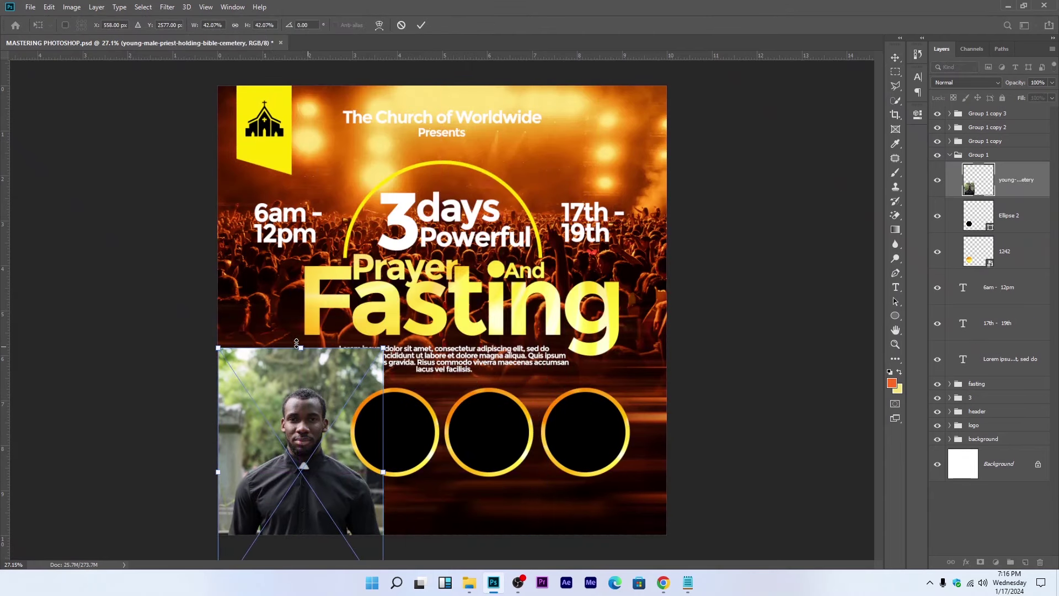
{"action": "left_click_drag", "start_coordinate": [297, 343], "coordinate": [298, 383]}
{"action": "mouse_move", "coordinate": [301, 425]}
{"action": "left_mouse_down"}
{"action": "mouse_move", "coordinate": [292, 408]}
{"action": "mouse_move", "coordinate": [310, 417]}
{"action": "left_mouse_up"}
{"action": "key", "text": "Return"}
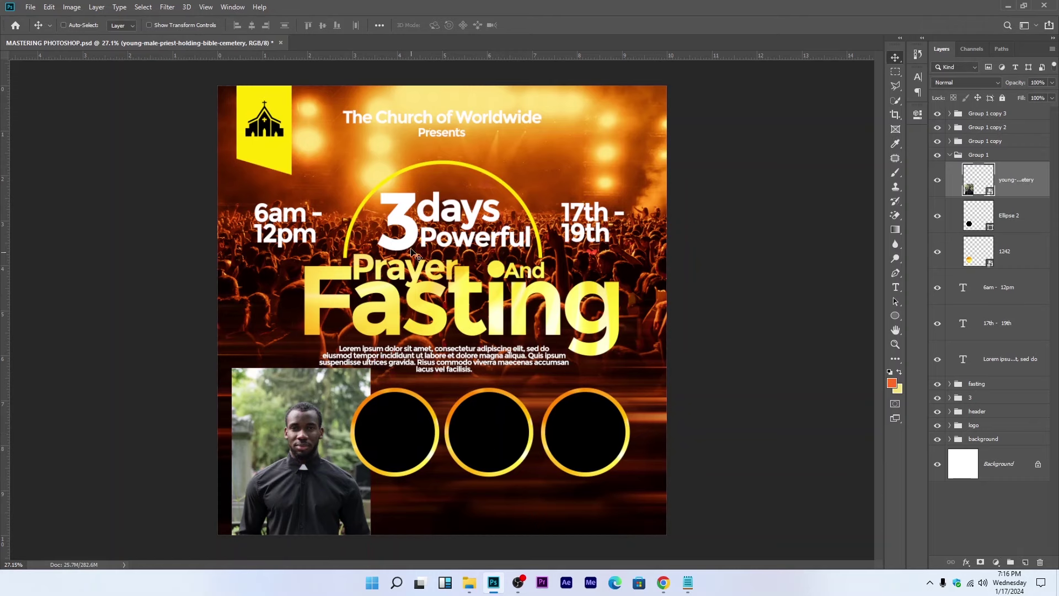
{"action": "right_click", "coordinate": [1043, 191]}
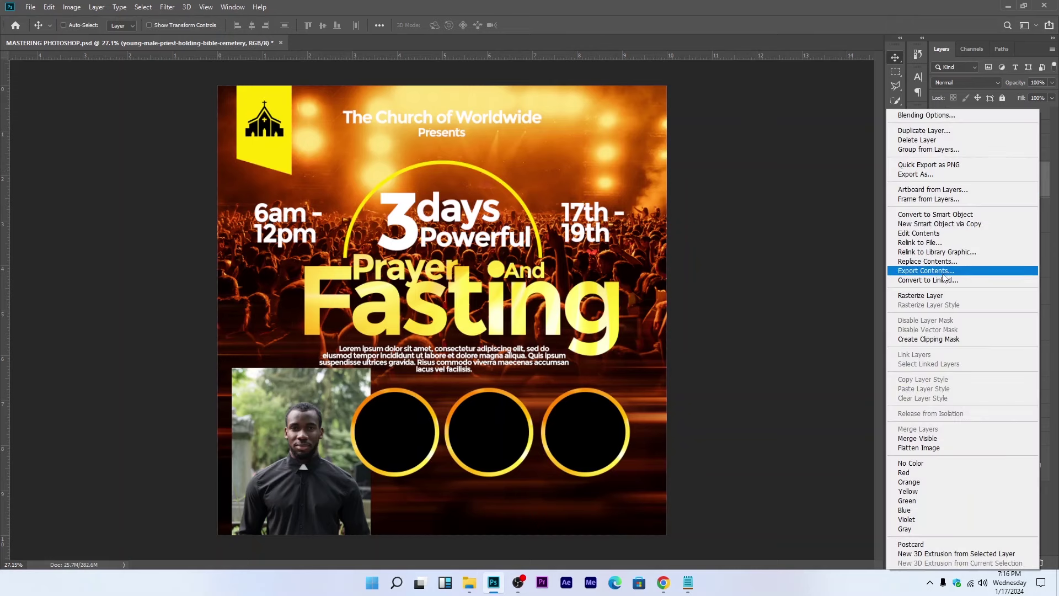
{"action": "left_click", "coordinate": [933, 338]}
{"action": "left_click_drag", "start_coordinate": [331, 407], "coordinate": [322, 397]}
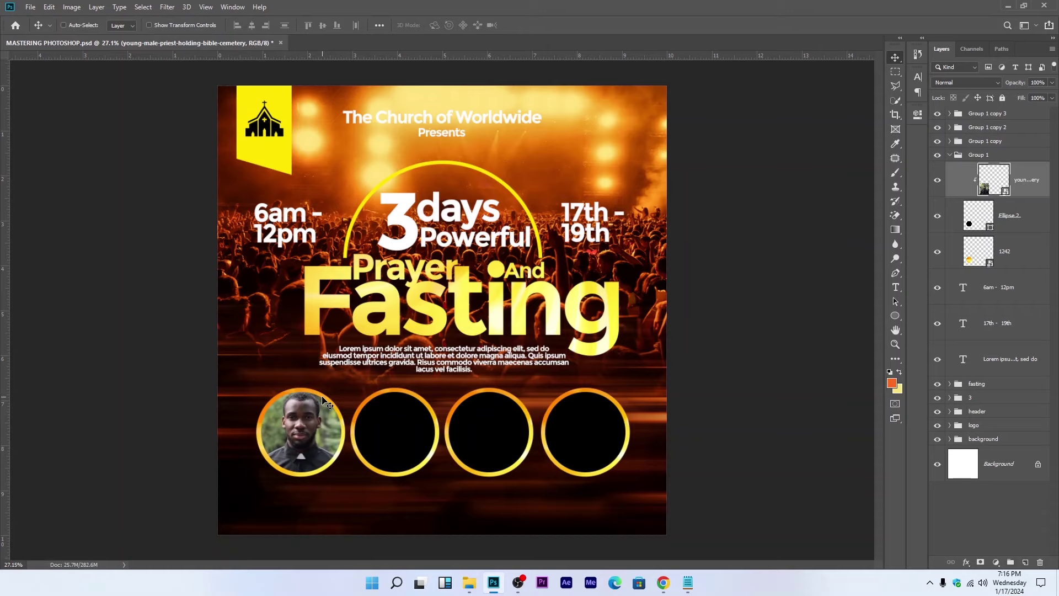
Step: Select the second circle and embed the handsome-young-businessman-suit photo
{"action": "left_click", "coordinate": [951, 155]}
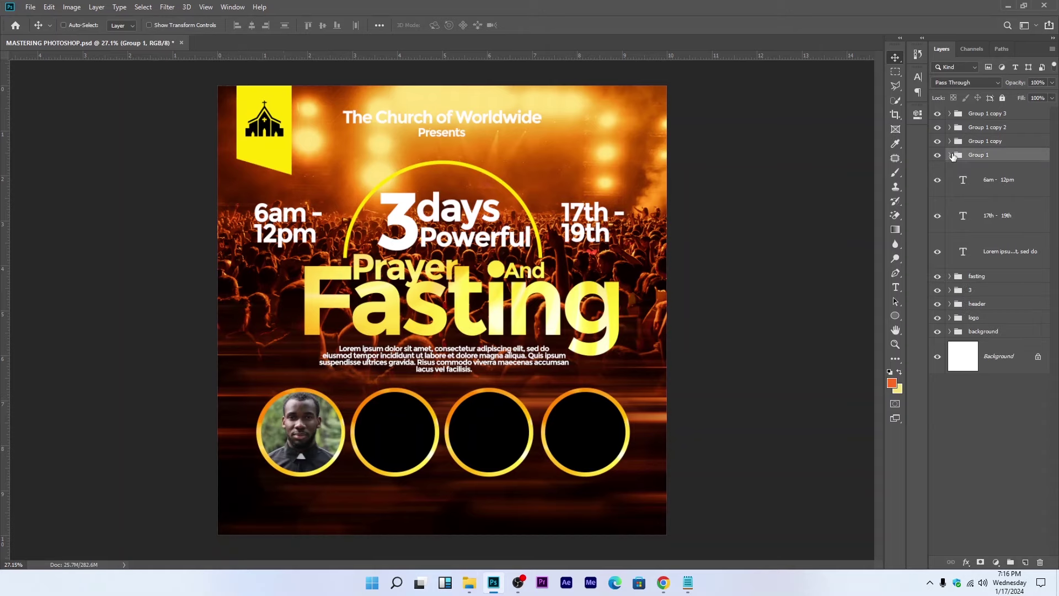
{"action": "left_click", "coordinate": [409, 433], "text": "ctrl"}
{"action": "left_click", "coordinate": [30, 7]}
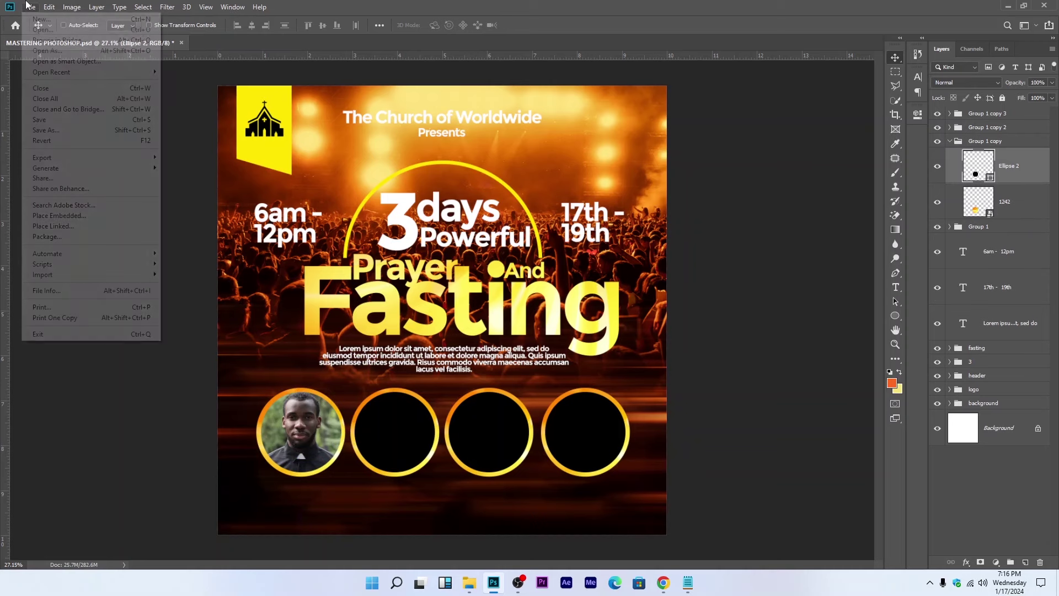
{"action": "left_click", "coordinate": [60, 215]}
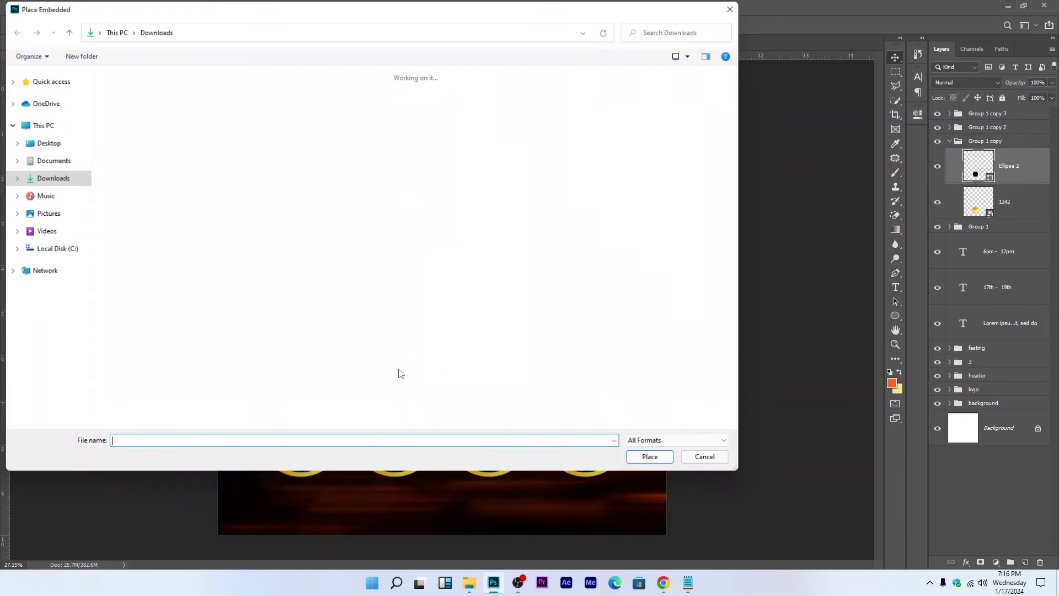
{"action": "scroll", "coordinate": [434, 308], "scroll_direction": "down", "scroll_amount": 5}
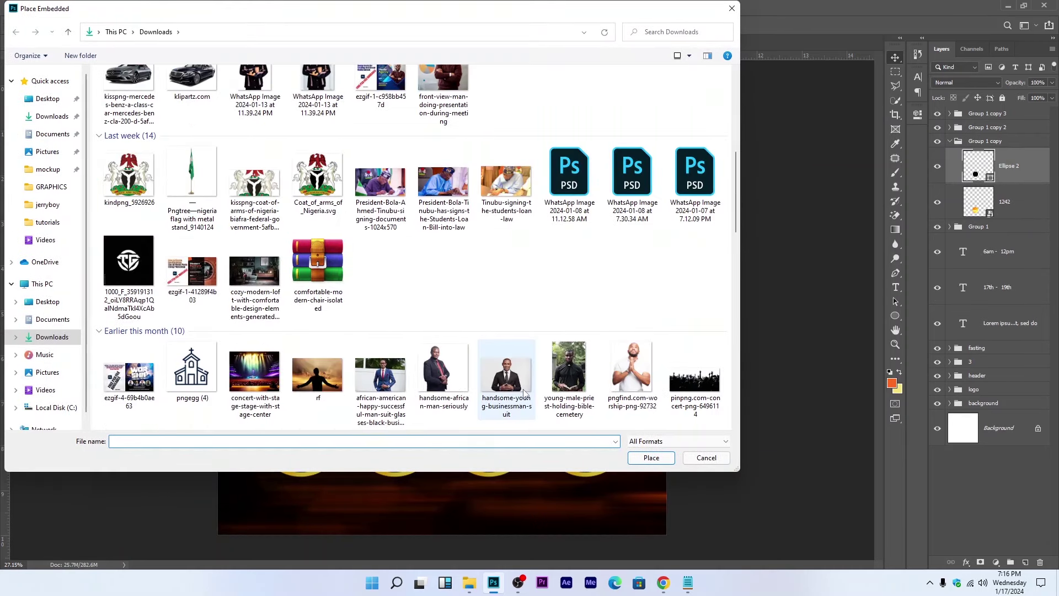
{"action": "left_click", "coordinate": [507, 378]}
{"action": "left_click", "coordinate": [643, 458]}
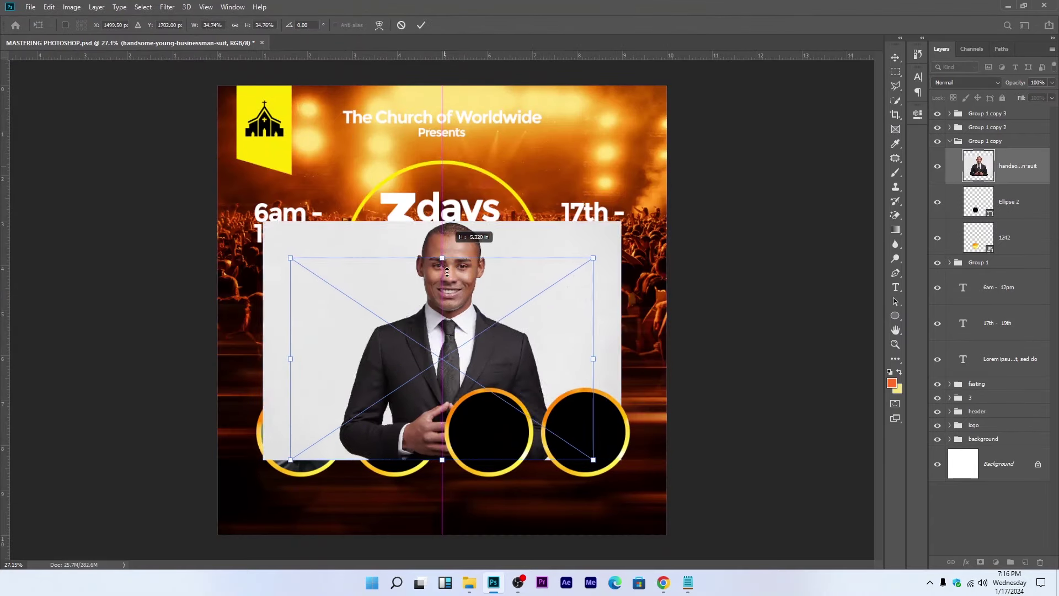
Step: Scale the businessman photo to about 20%, clip it to the second circle, and center it
{"action": "left_click_drag", "start_coordinate": [446, 313], "coordinate": [393, 436]}
{"action": "left_click_drag", "start_coordinate": [394, 423], "coordinate": [393, 421]}
{"action": "left_click_drag", "start_coordinate": [393, 383], "coordinate": [389, 402]}
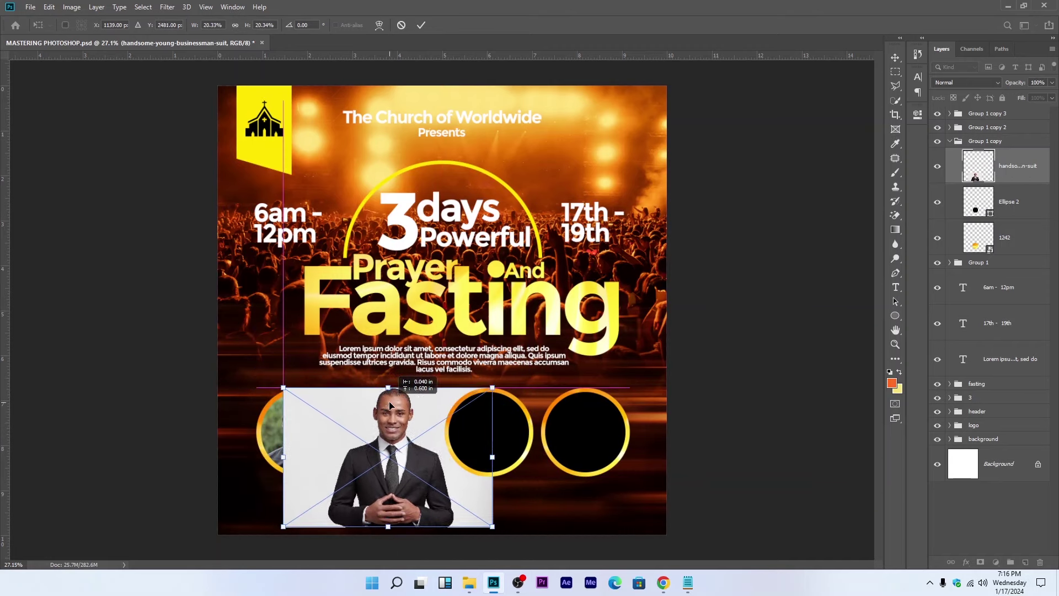
{"action": "right_click", "coordinate": [1030, 184]}
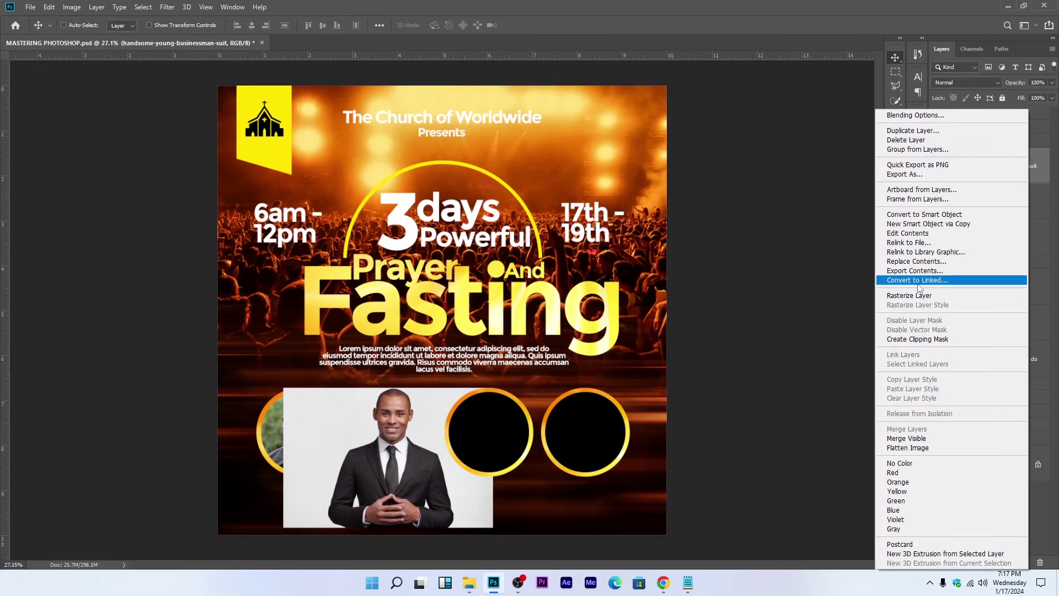
{"action": "left_click", "coordinate": [924, 338]}
{"action": "left_click_drag", "start_coordinate": [446, 418], "coordinate": [446, 414]}
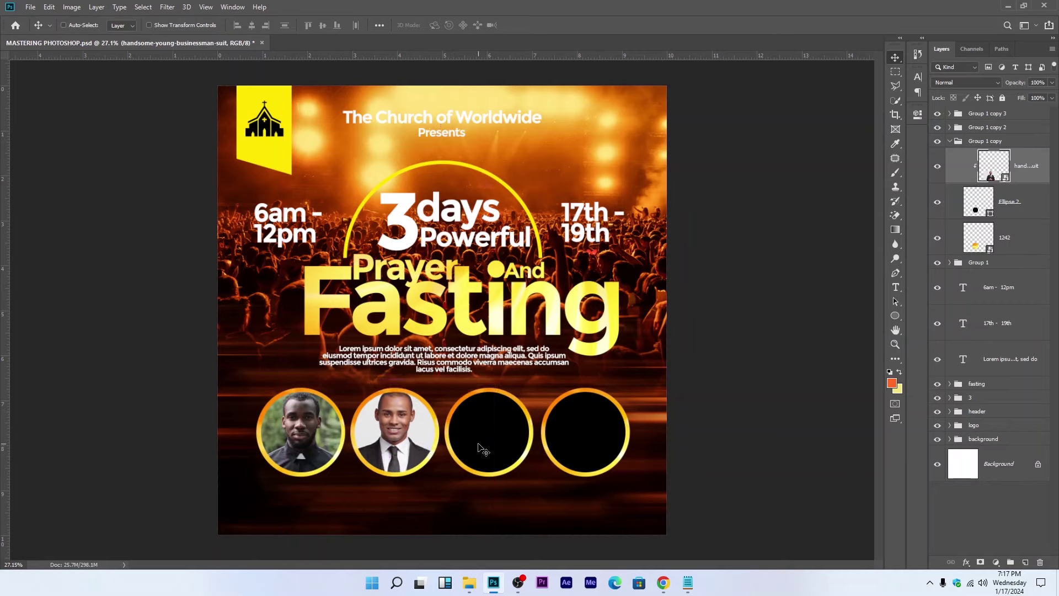
{"action": "left_click", "coordinate": [950, 142]}
{"action": "key", "text": "ctrl"}
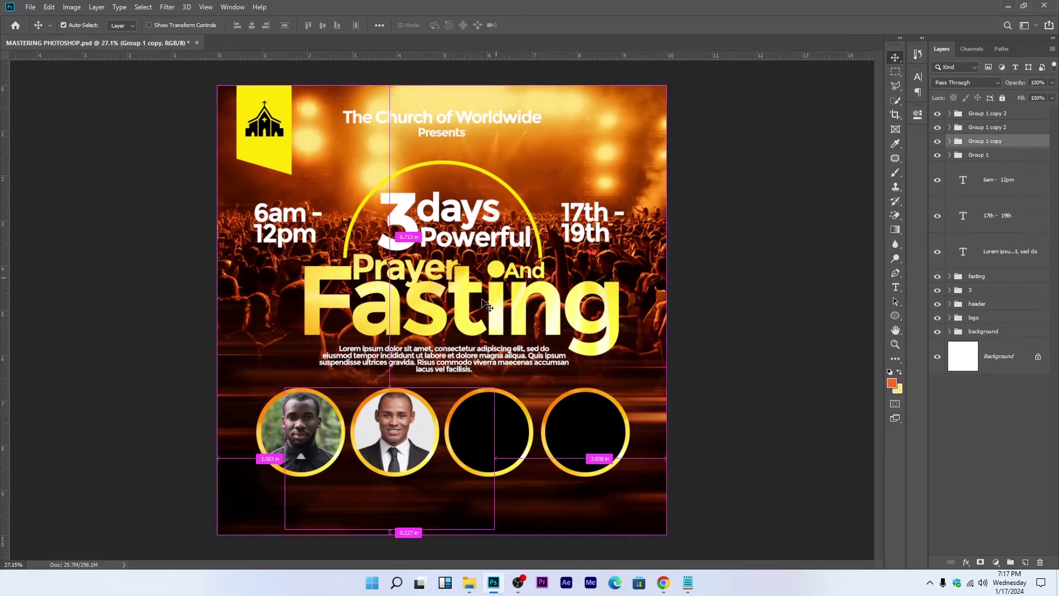
Step: Select the third circle and embed the photo of the man in glasses and blue suit
{"action": "left_click", "coordinate": [493, 428]}
{"action": "left_click", "coordinate": [31, 6]}
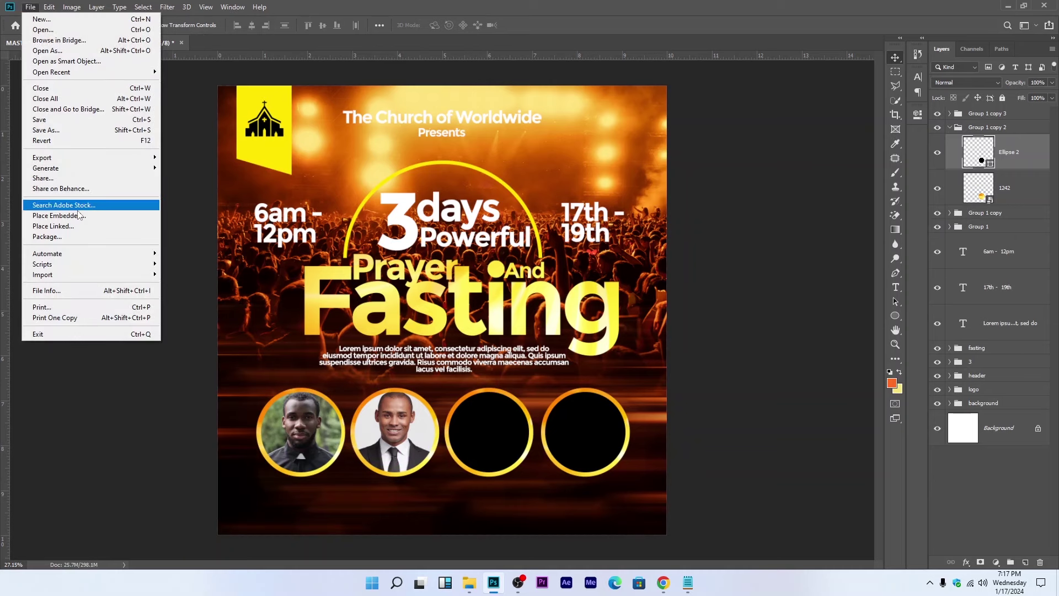
{"action": "left_click", "coordinate": [79, 215]}
{"action": "scroll", "coordinate": [464, 287], "scroll_direction": "down", "scroll_amount": 2}
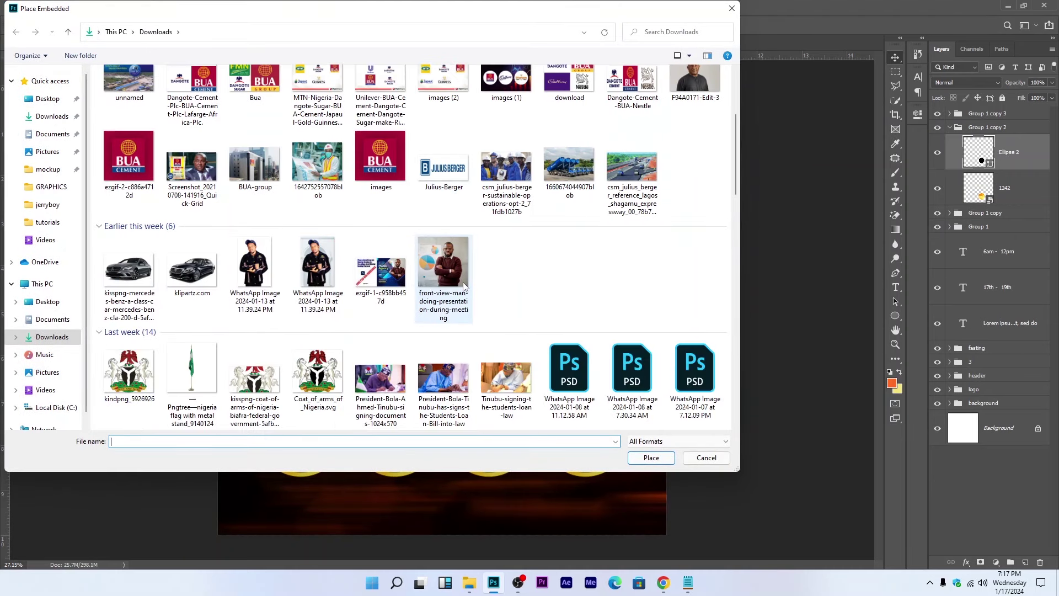
{"action": "scroll", "coordinate": [464, 286], "scroll_direction": "down", "scroll_amount": 3}
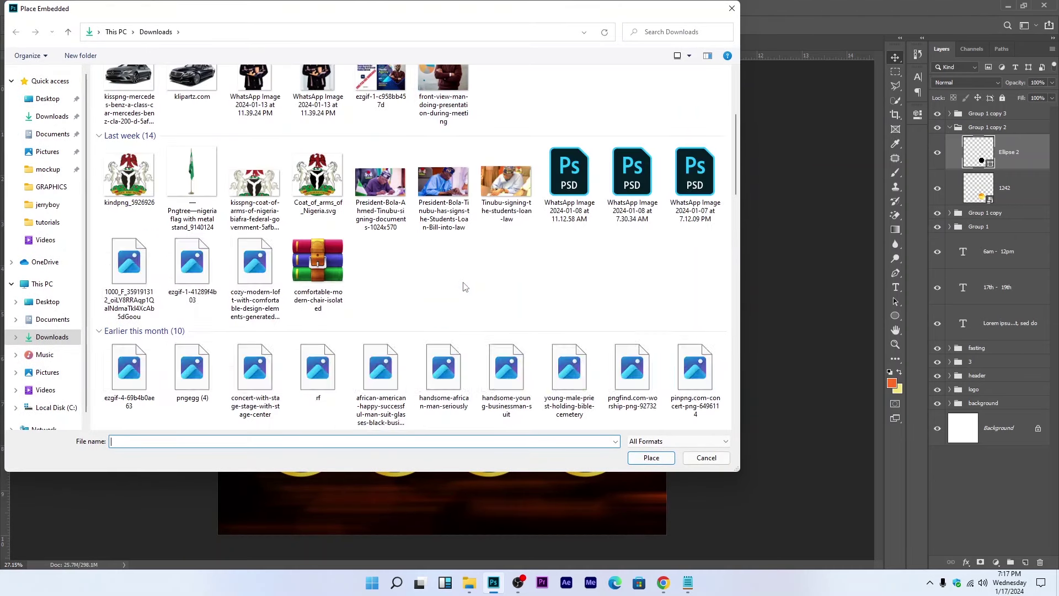
{"action": "left_click", "coordinate": [397, 380]}
{"action": "left_click", "coordinate": [663, 459]}
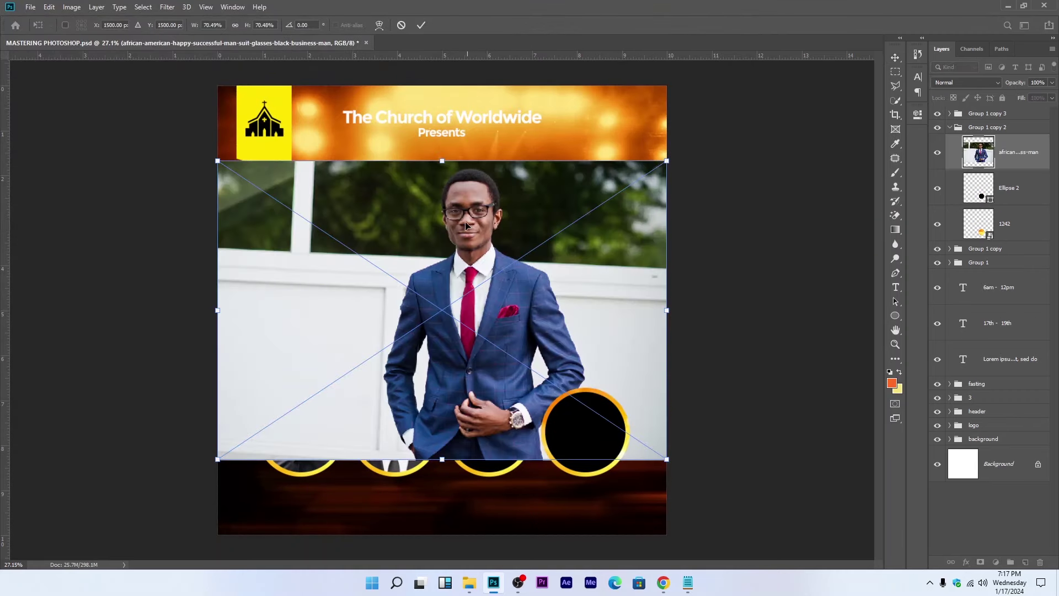
Step: Scale the glasses photo to about 55%, clip it to the third circle, and move his face in
{"action": "left_click_drag", "start_coordinate": [442, 162], "coordinate": [441, 221]}
{"action": "left_click_drag", "start_coordinate": [460, 287], "coordinate": [478, 394]}
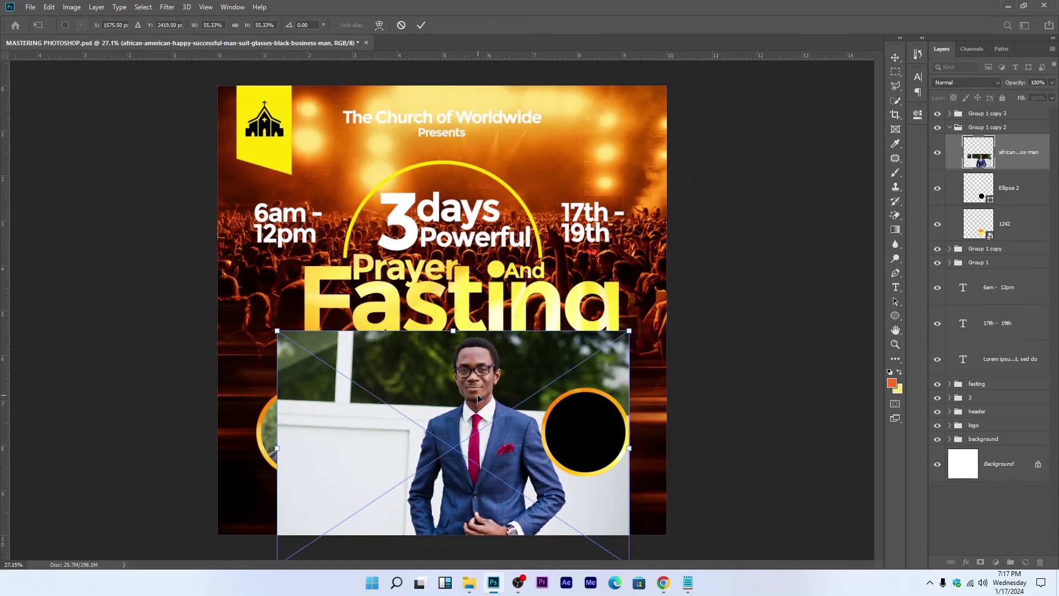
{"action": "key", "text": "Return"}
{"action": "right_click", "coordinate": [1029, 166]}
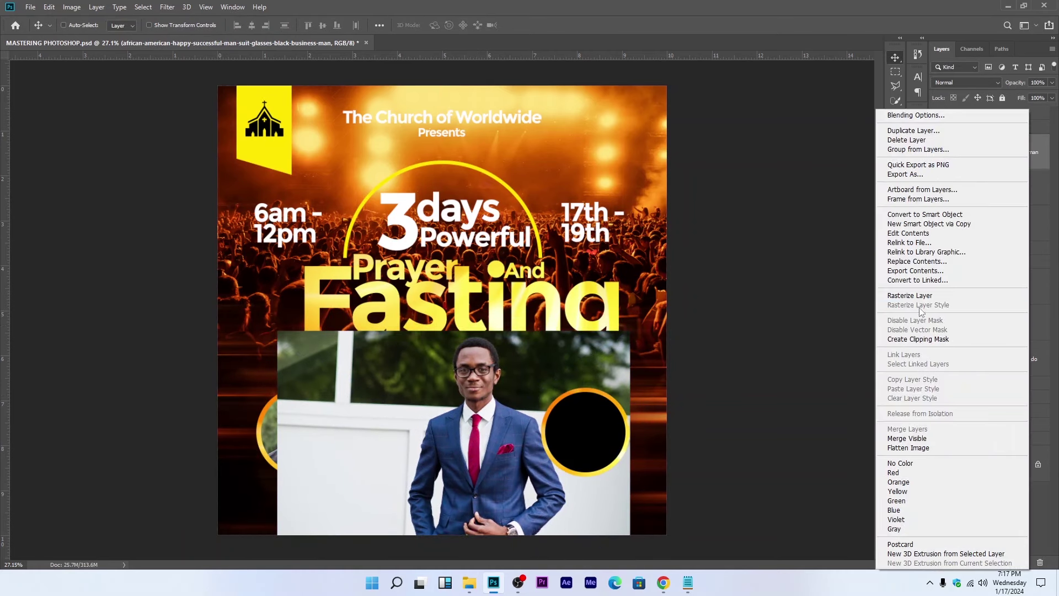
{"action": "left_click", "coordinate": [919, 338]}
{"action": "left_click_drag", "start_coordinate": [582, 415], "coordinate": [591, 461]}
Step: Resize the clipped glasses photo to about 50% and reposition it within the third ring
{"action": "key", "text": "ctrl"}
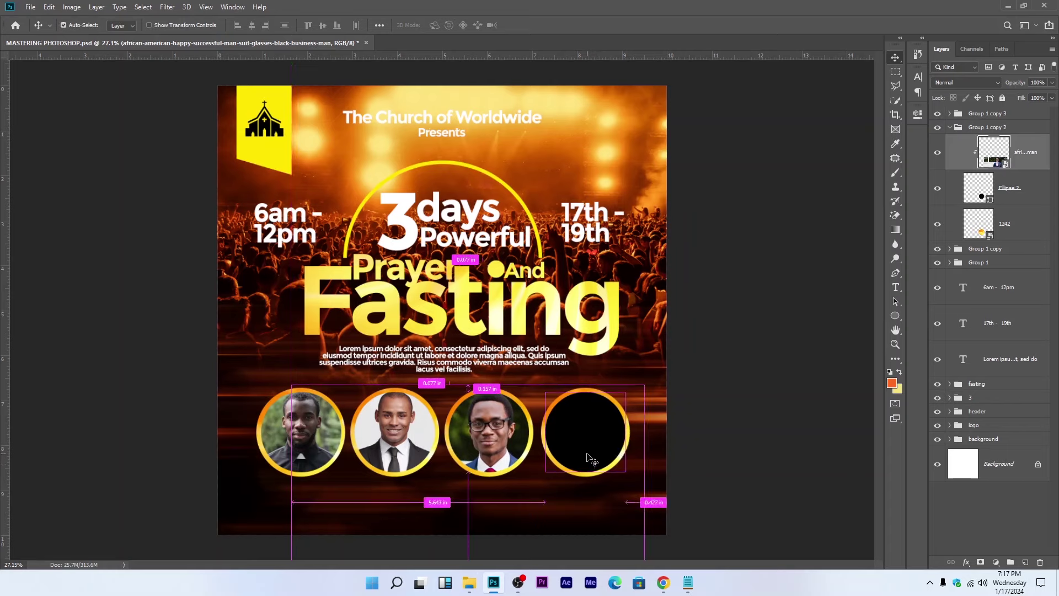
{"action": "key", "text": "ctrl+t"}
{"action": "left_click_drag", "start_coordinate": [648, 511], "coordinate": [610, 497]}
{"action": "left_click_drag", "start_coordinate": [557, 468], "coordinate": [575, 475]}
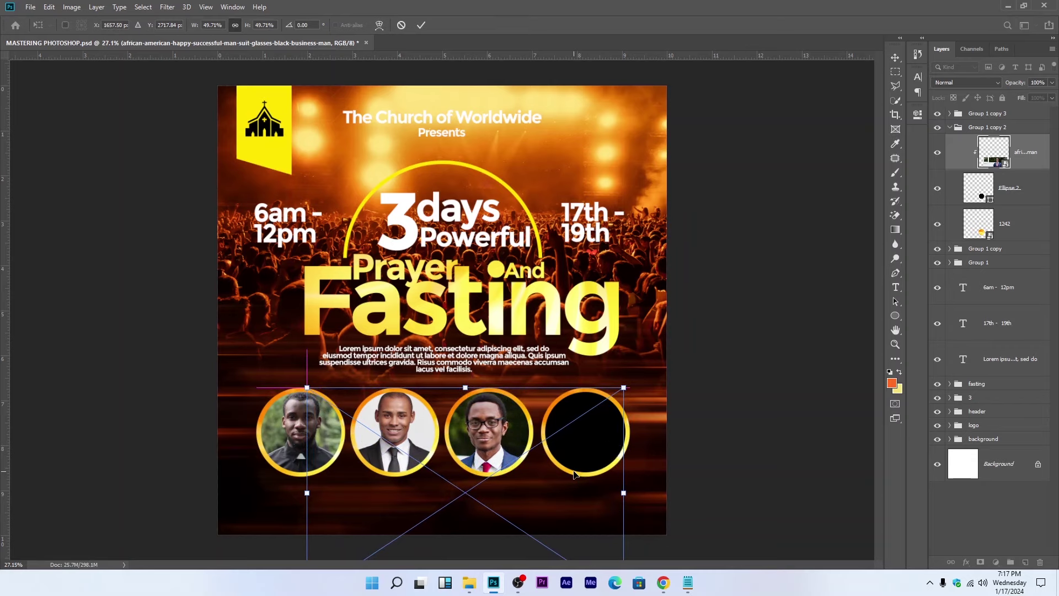
{"action": "key", "text": "Return"}
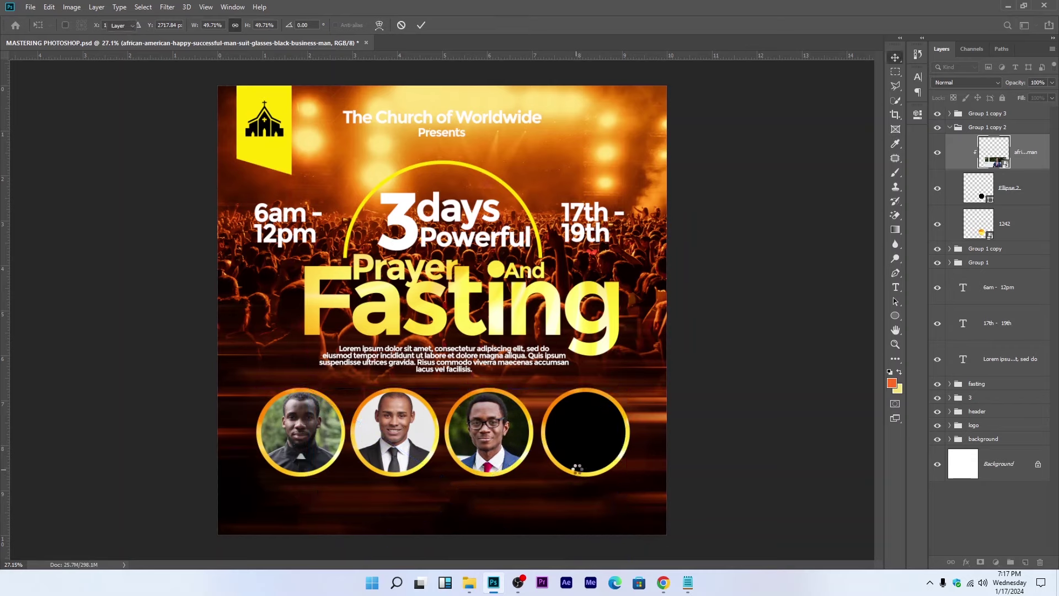
Step: Select the fourth circle and embed the handsome-african-man-seriously photo
{"action": "left_click", "coordinate": [950, 130]}
{"action": "left_click", "coordinate": [592, 439], "text": "ctrl"}
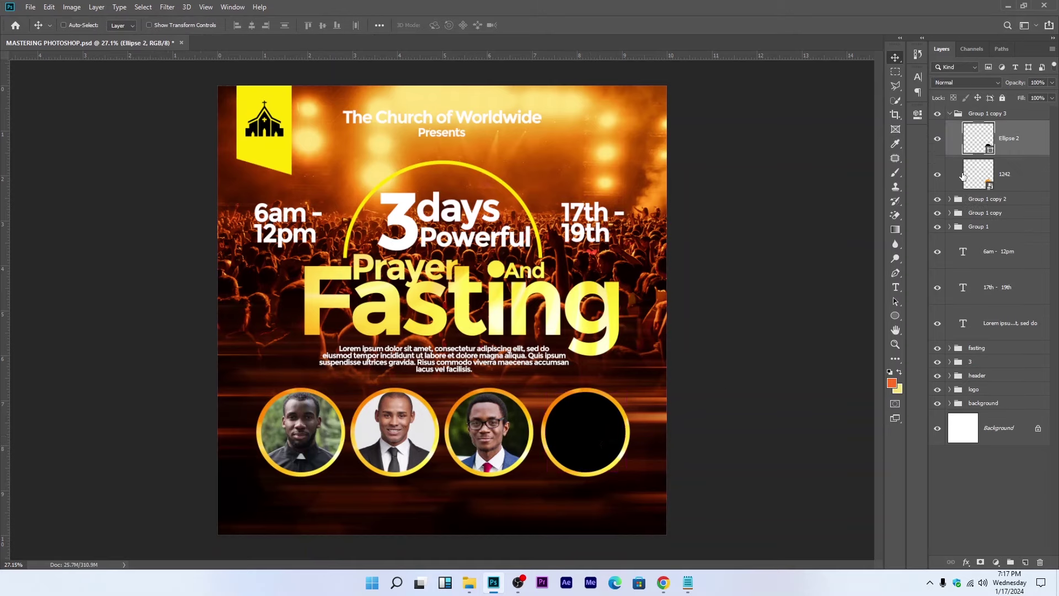
{"action": "left_click", "coordinate": [35, 7]}
{"action": "left_click", "coordinate": [47, 215]}
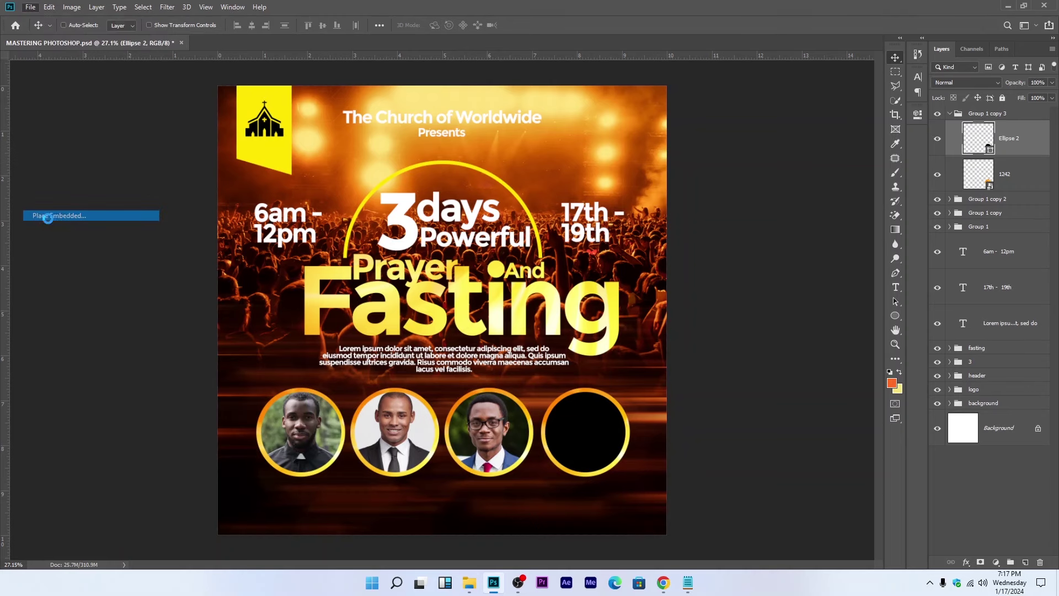
{"action": "scroll", "coordinate": [369, 295], "scroll_direction": "down", "scroll_amount": 15}
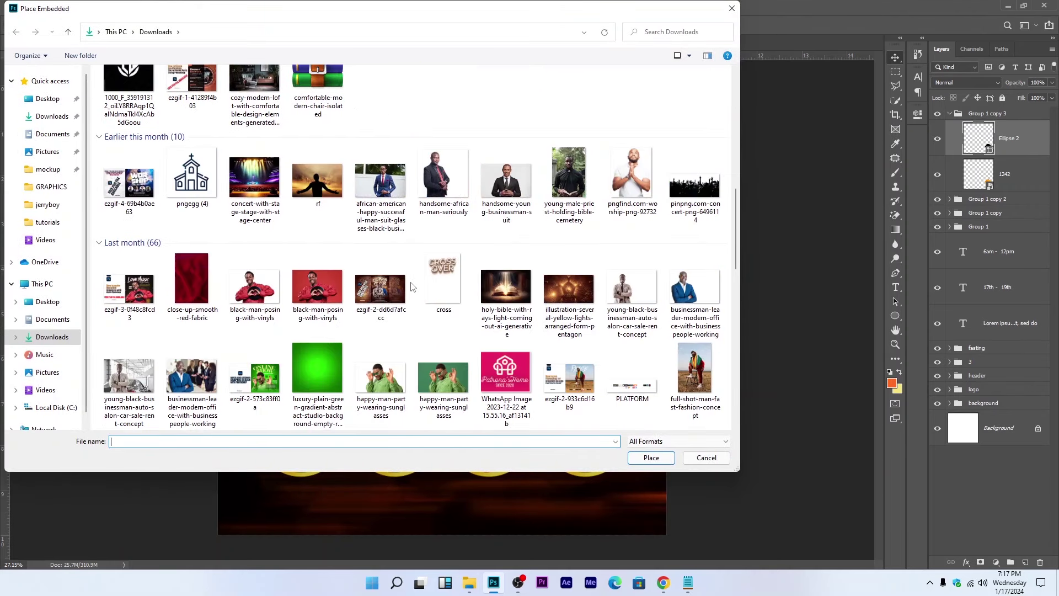
{"action": "scroll", "coordinate": [413, 285], "scroll_direction": "down", "scroll_amount": 3}
{"action": "scroll", "coordinate": [414, 285], "scroll_direction": "up", "scroll_amount": 7}
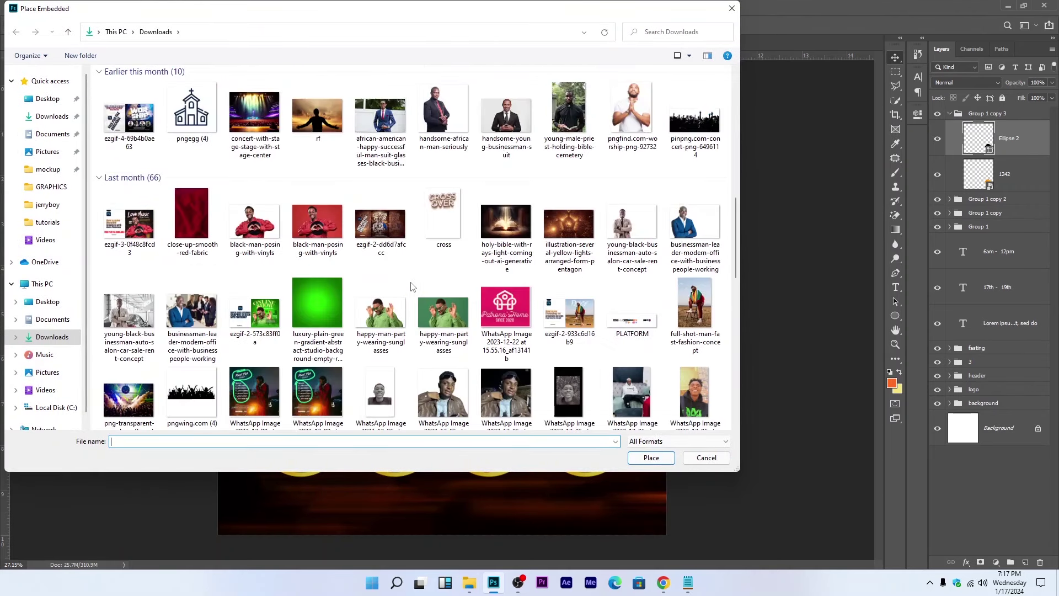
{"action": "left_click", "coordinate": [443, 113]}
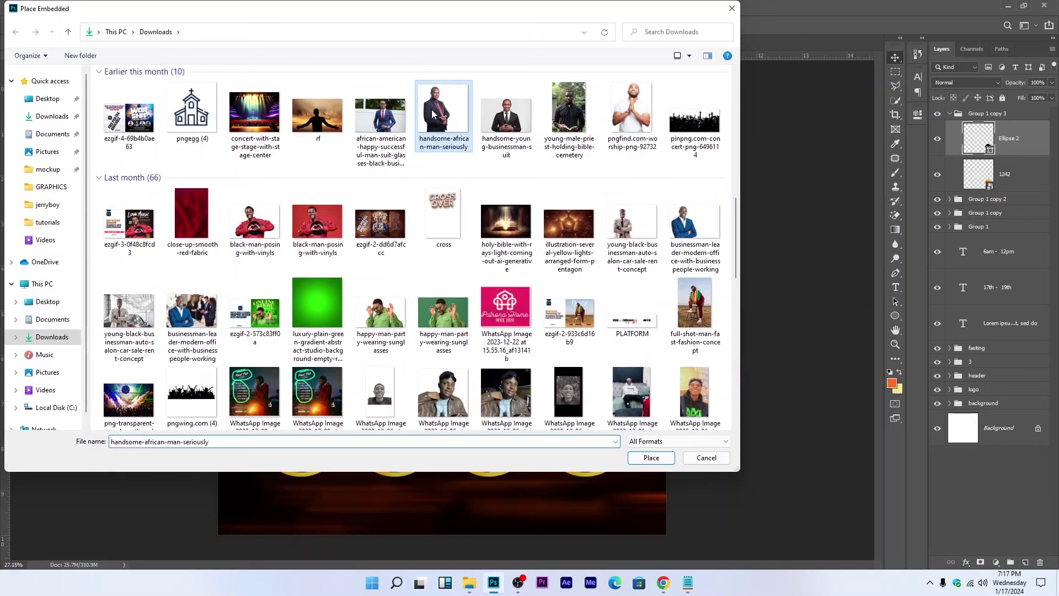
{"action": "left_click", "coordinate": [651, 458]}
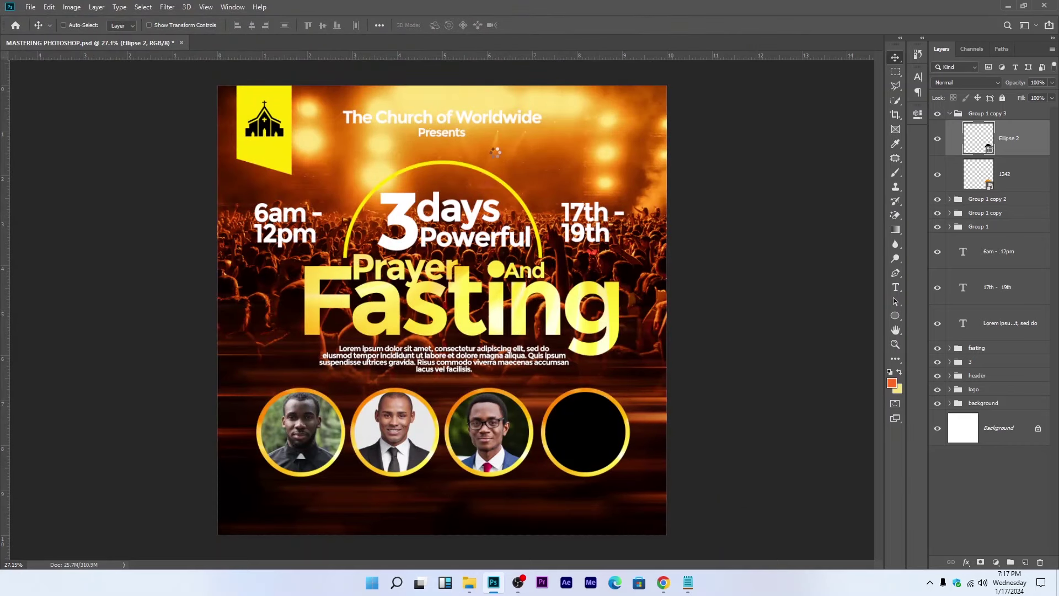
Step: Scale the photo to about 24%, clip it to the fourth circle, and reposition it
{"action": "left_click_drag", "start_coordinate": [443, 93], "coordinate": [443, 331]}
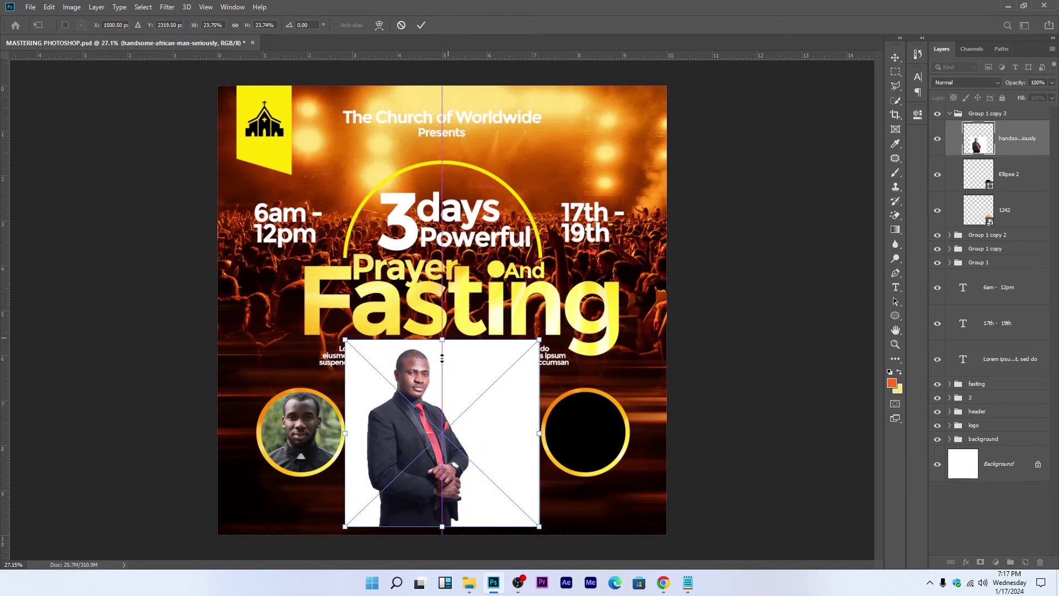
{"action": "left_click_drag", "start_coordinate": [454, 368], "coordinate": [606, 409]}
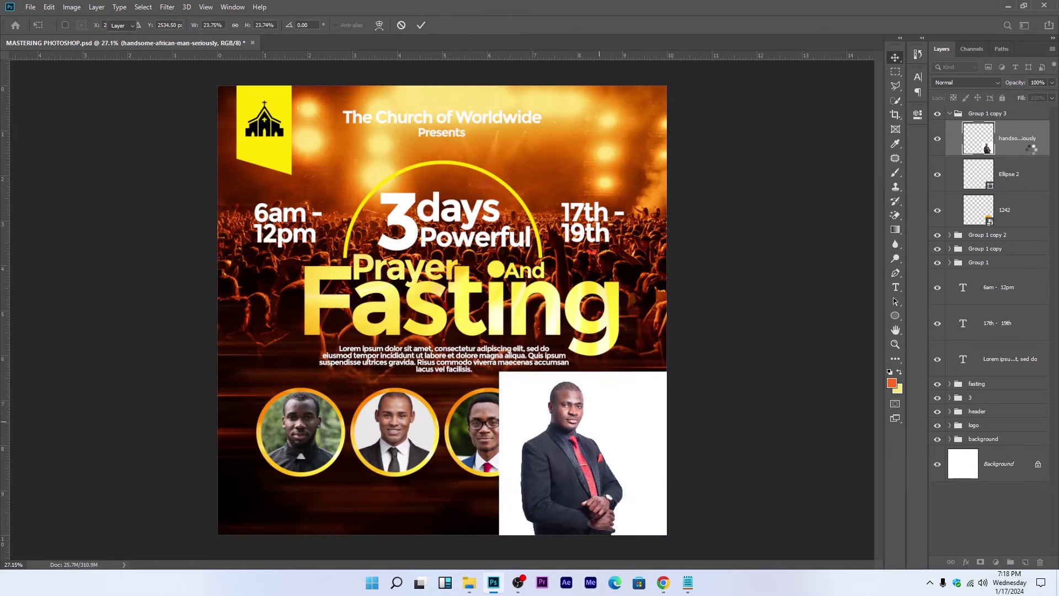
{"action": "key", "text": "Return"}
{"action": "right_click", "coordinate": [1026, 146]}
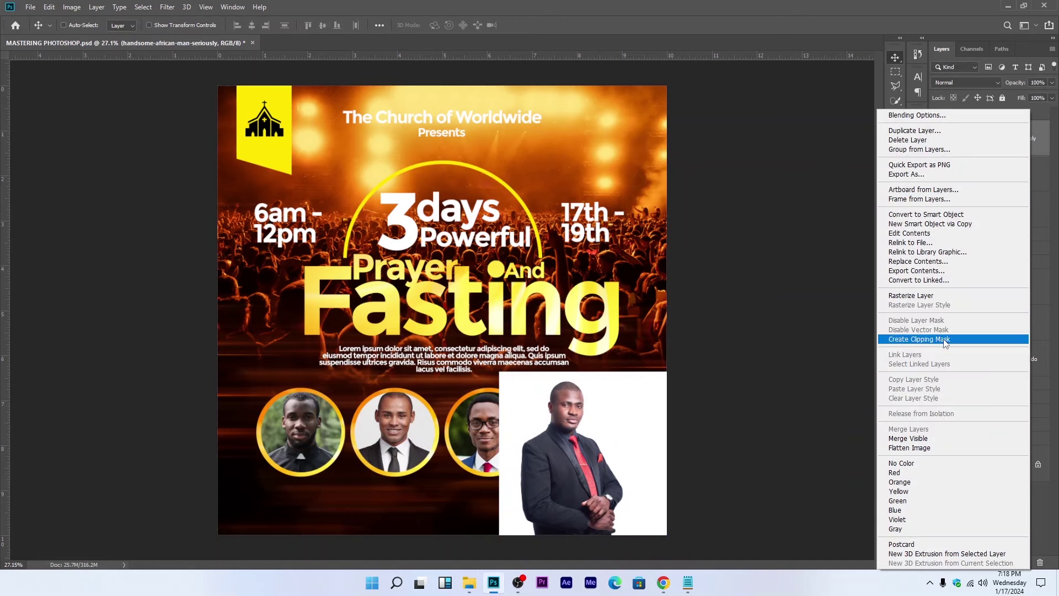
{"action": "left_click", "coordinate": [919, 339]}
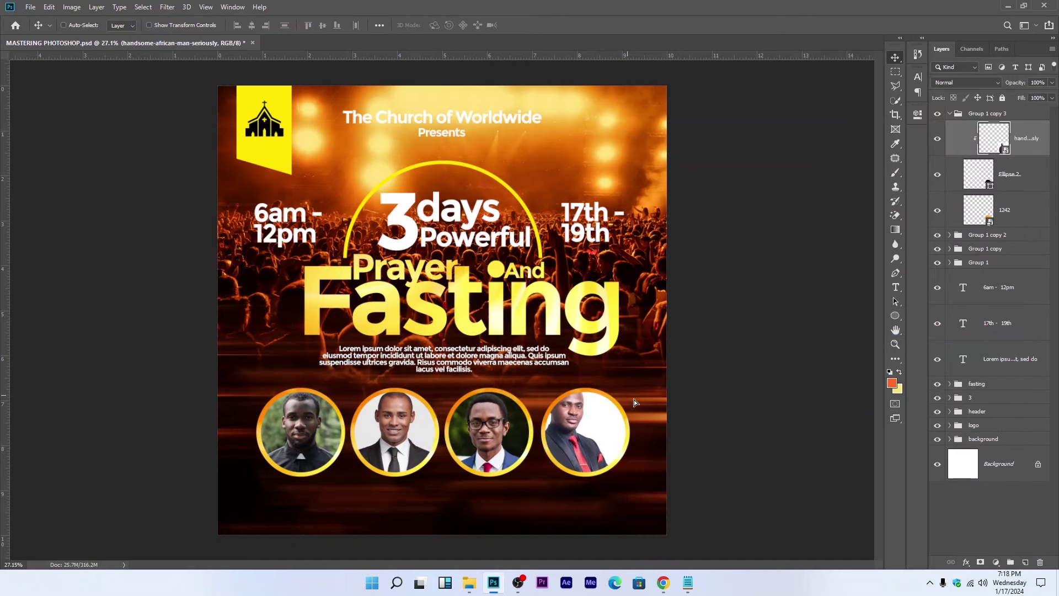
{"action": "left_click_drag", "start_coordinate": [634, 399], "coordinate": [641, 403]}
Step: Flip the fourth portrait horizontally and move the mirrored man back into the circle
{"action": "key", "text": "ctrl"}
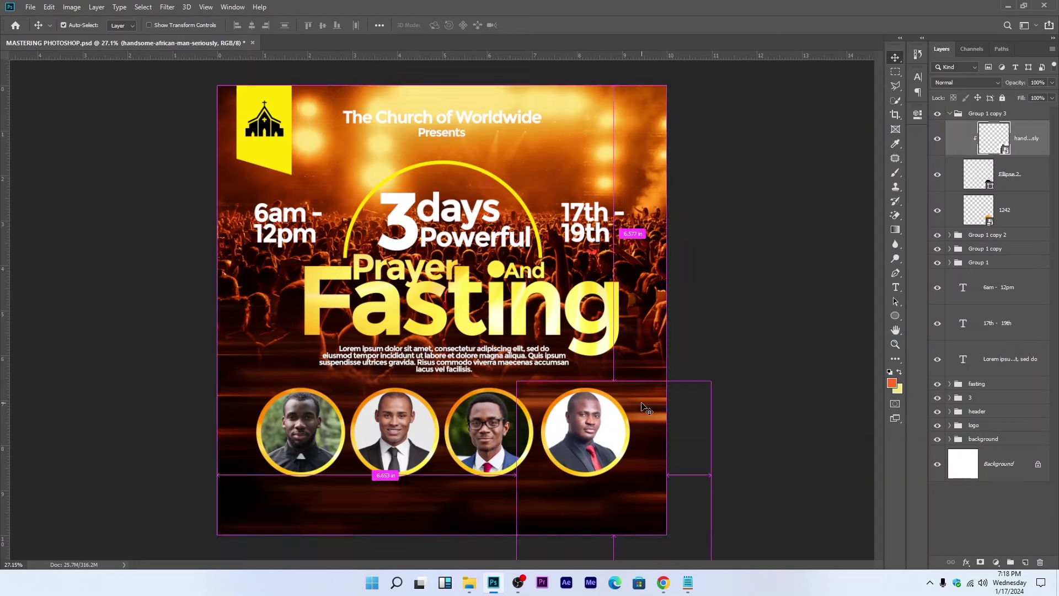
{"action": "key", "text": "ctrl+t"}
{"action": "right_click", "coordinate": [647, 409]}
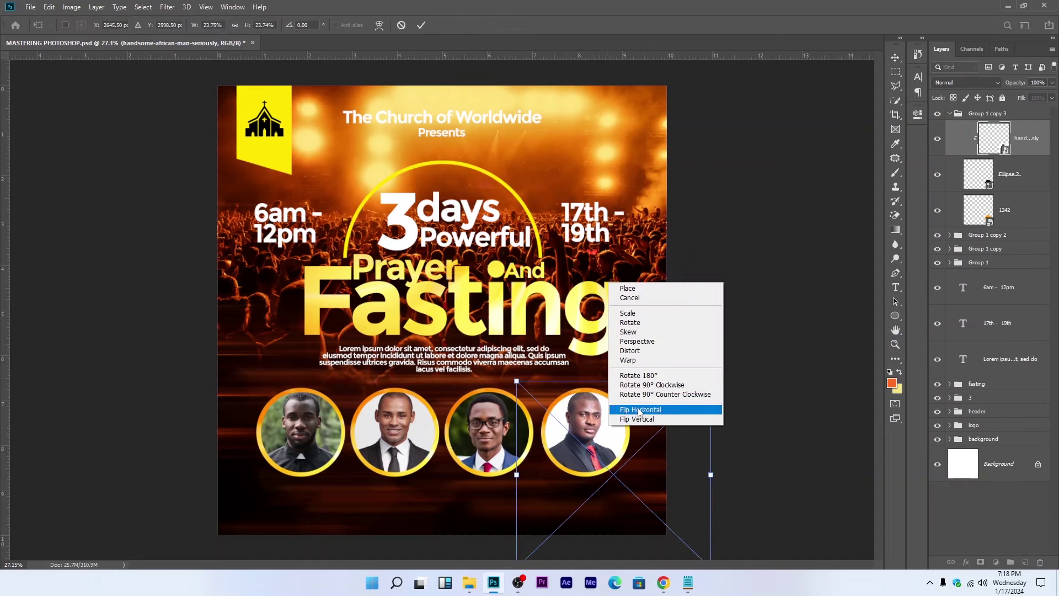
{"action": "left_click", "coordinate": [647, 408]}
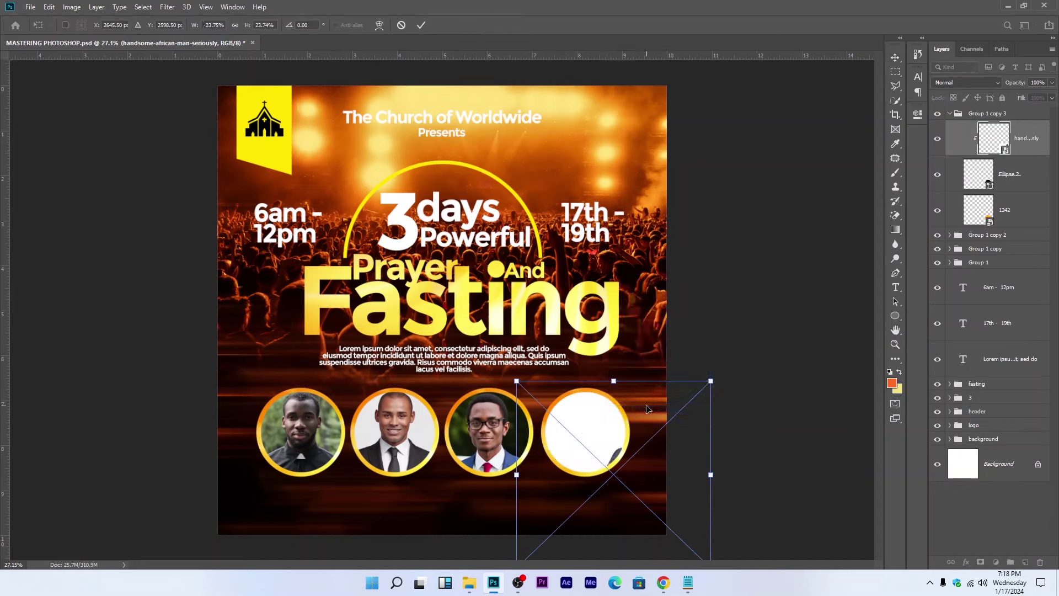
{"action": "left_click_drag", "start_coordinate": [621, 429], "coordinate": [560, 435]}
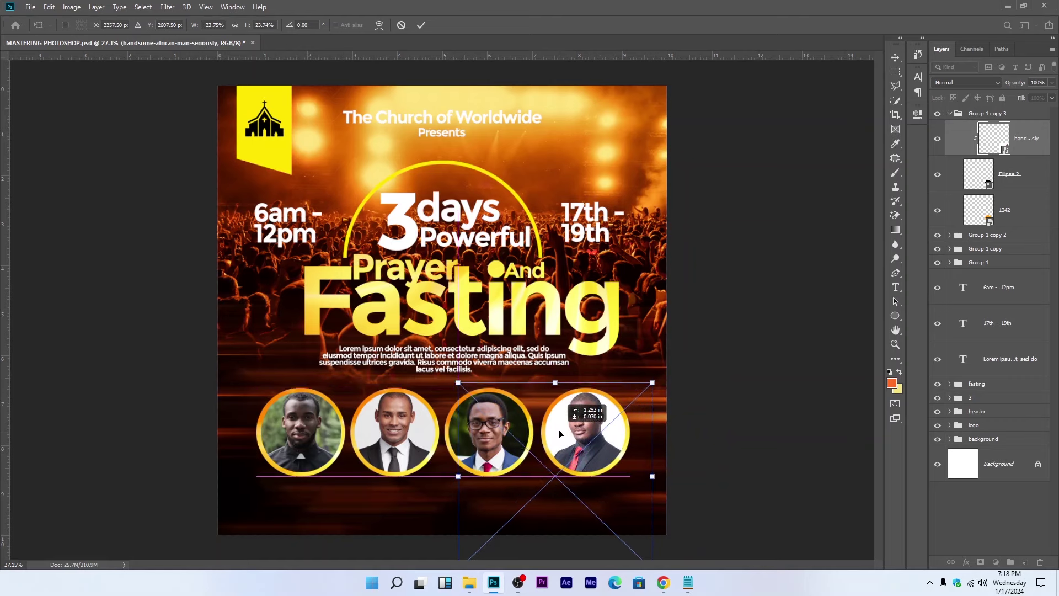
{"action": "key", "text": "Return"}
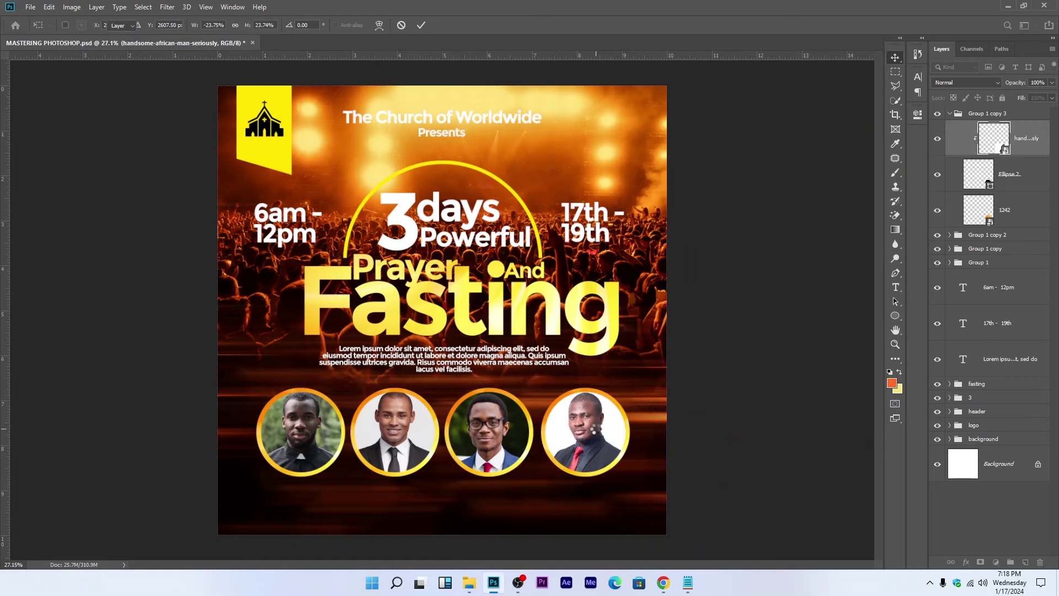
{"action": "scroll", "coordinate": [434, 448], "scroll_direction": "up", "scroll_amount": 5}
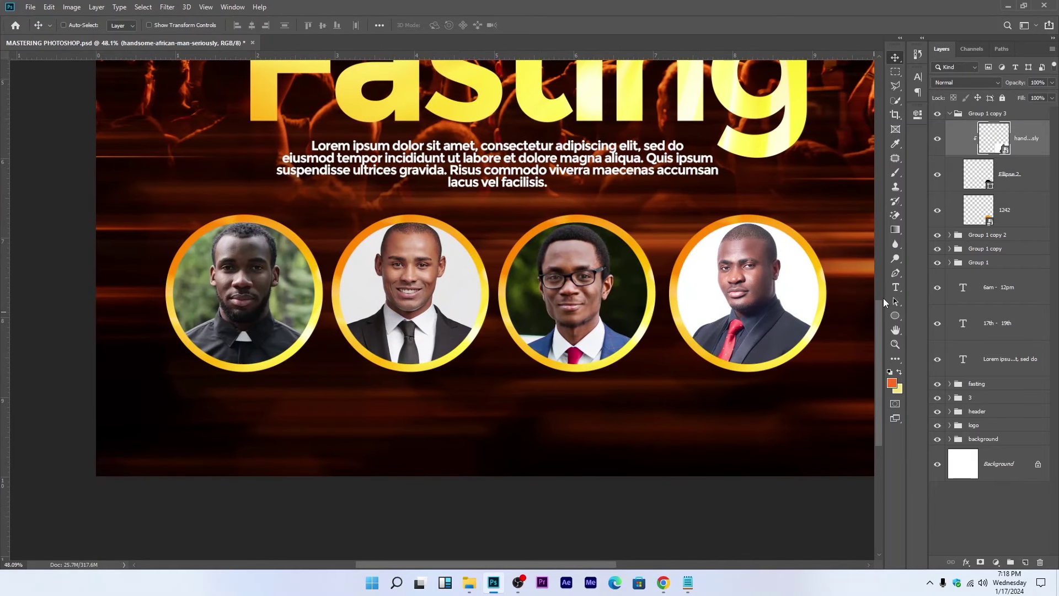
{"action": "left_click", "coordinate": [950, 113]}
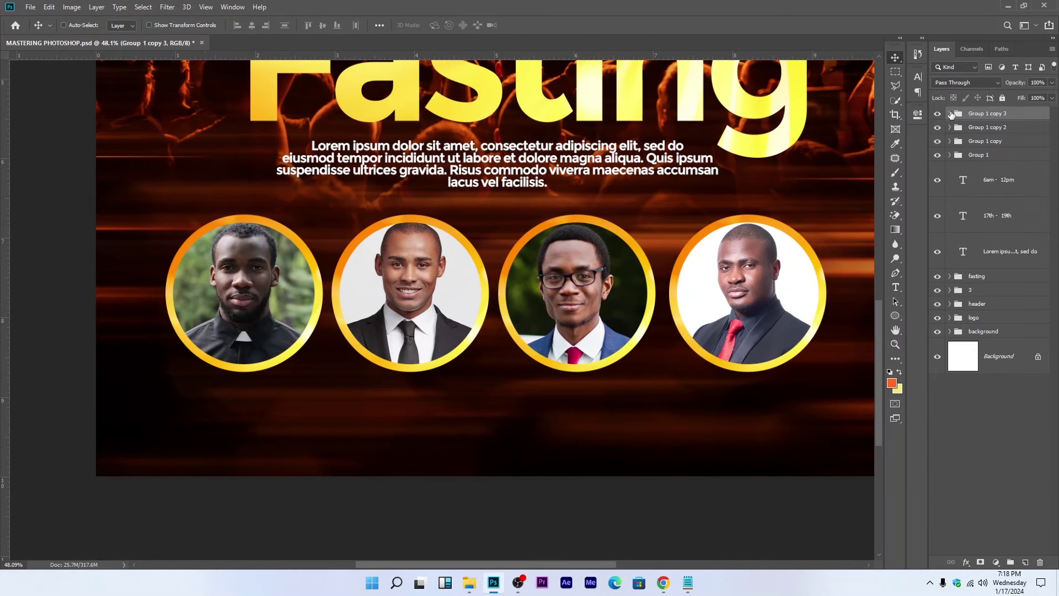
{"action": "left_click", "coordinate": [903, 286]}
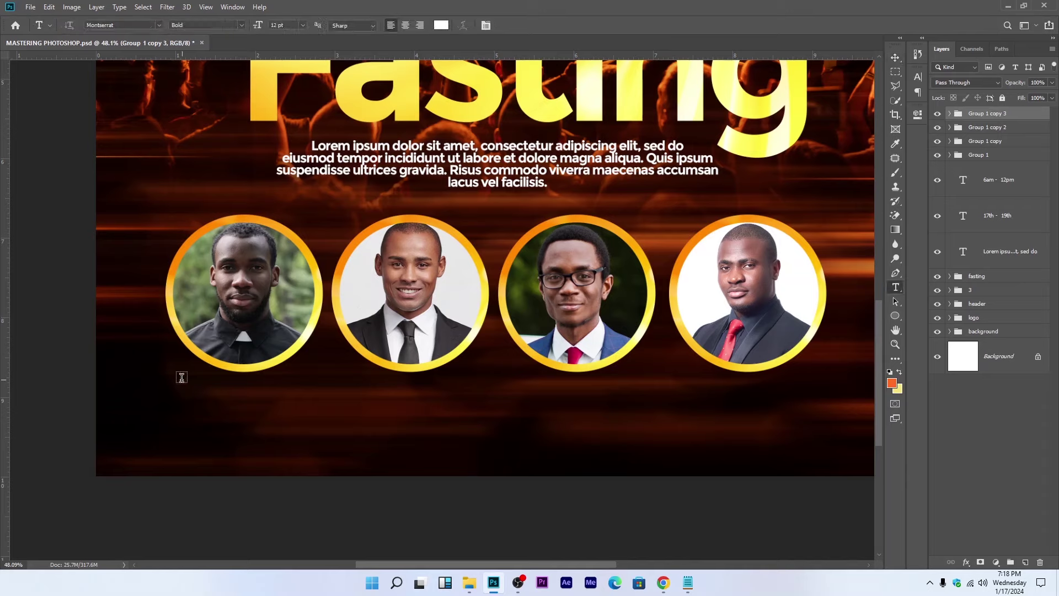
Step: Create a centre-aligned paragraph caption box beneath the first portrait
{"action": "left_click_drag", "start_coordinate": [180, 381], "coordinate": [308, 402]}
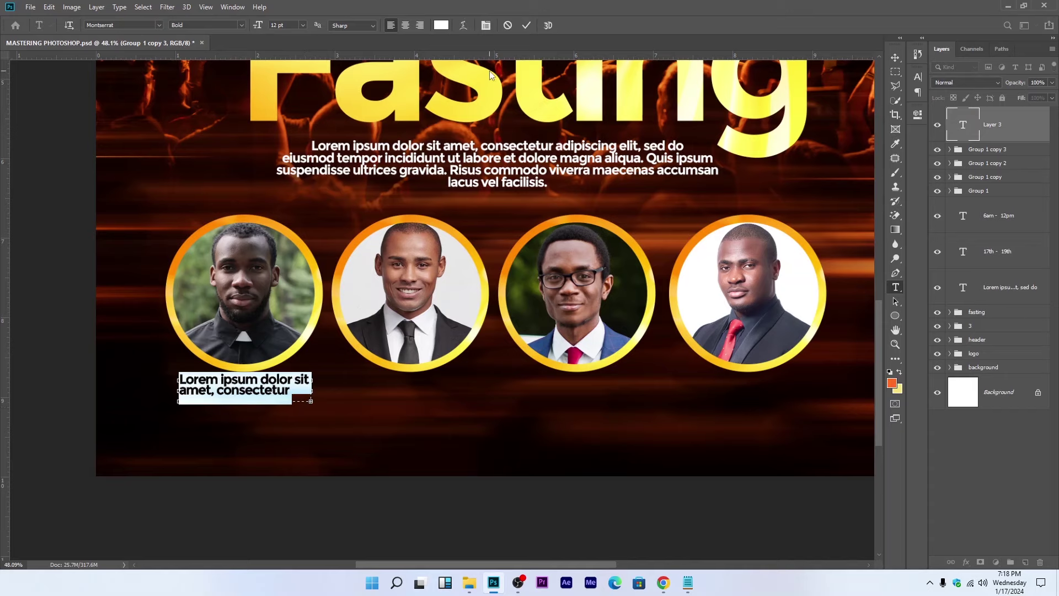
{"action": "left_click", "coordinate": [404, 27]}
{"action": "key", "text": "ctrl+Return"}
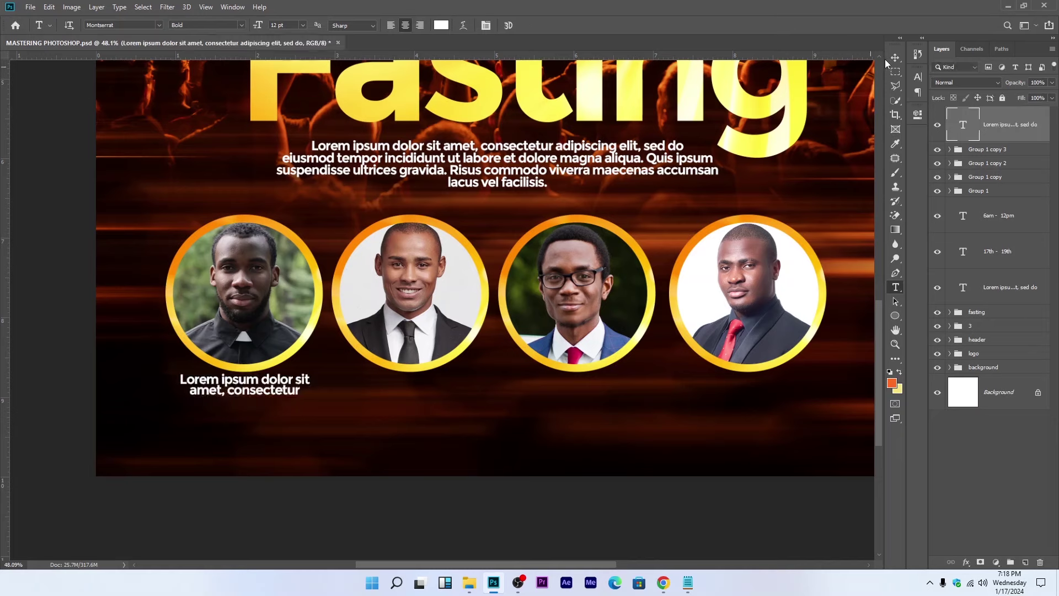
{"action": "left_click", "coordinate": [896, 58]}
{"action": "left_click_drag", "start_coordinate": [353, 338], "coordinate": [362, 336]}
Step: Copy the caption under the other three portraits and align all four by top edges
{"action": "left_click_drag", "start_coordinate": [277, 388], "coordinate": [594, 391]}
{"action": "left_click_drag", "start_coordinate": [594, 391], "coordinate": [756, 392]}
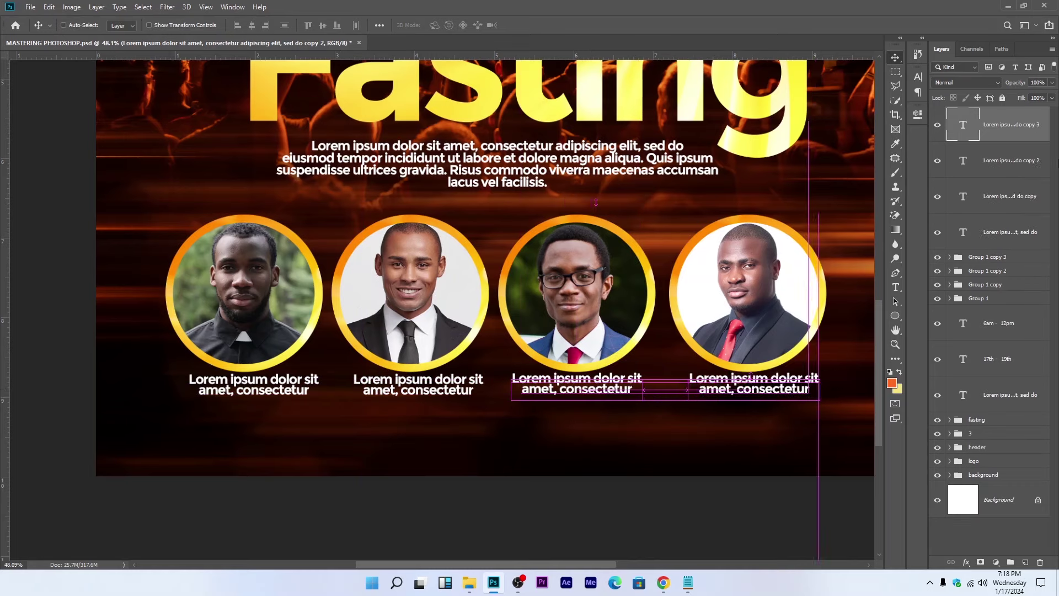
{"action": "left_click", "coordinate": [1019, 239], "text": "shift"}
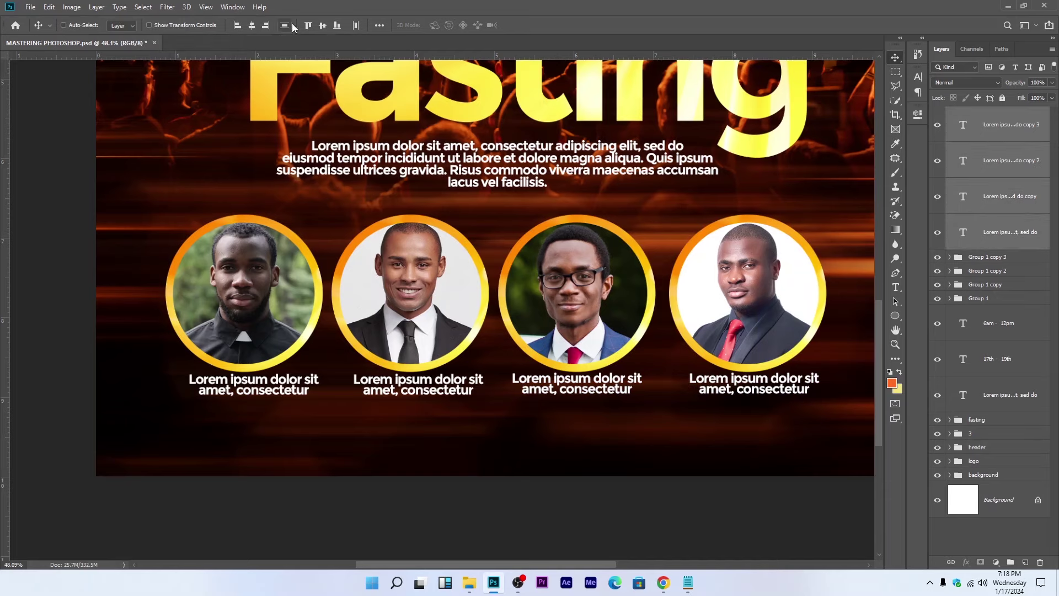
{"action": "left_click", "coordinate": [308, 27]}
{"action": "left_click_drag", "start_coordinate": [586, 228], "coordinate": [586, 234]}
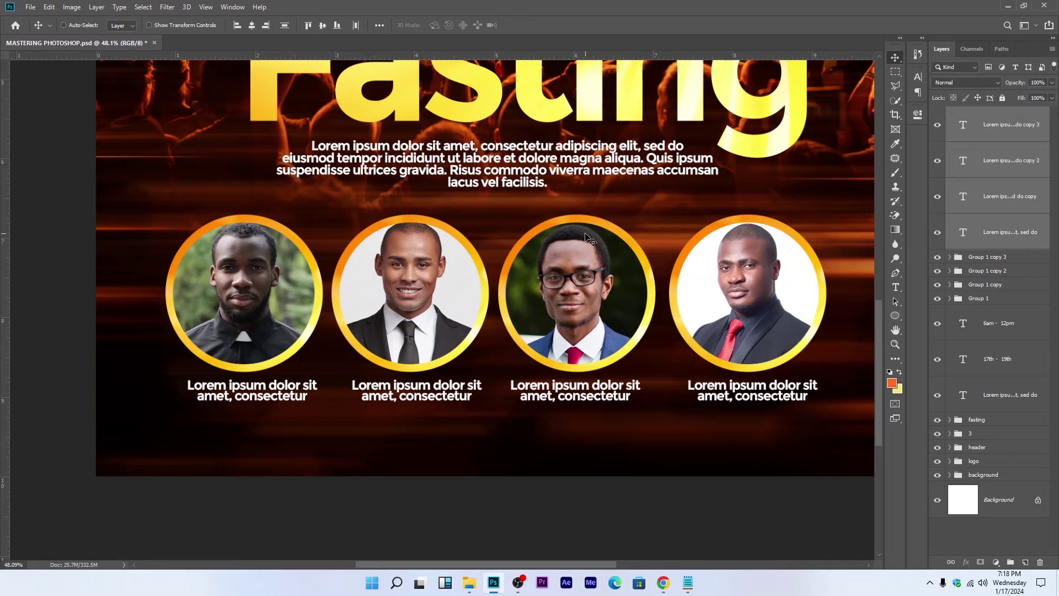
Step: Save the flyer, then embed the location icon scaled to about 9% near the bottom-left
{"action": "scroll", "coordinate": [507, 225], "scroll_direction": "down", "scroll_amount": 3}
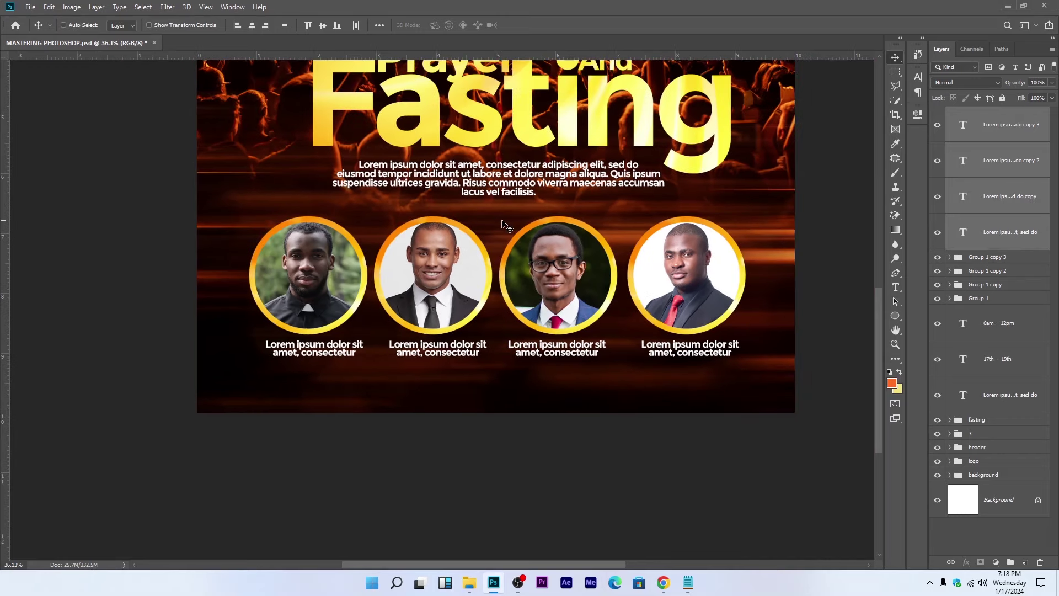
{"action": "key", "text": "ctrl+s"}
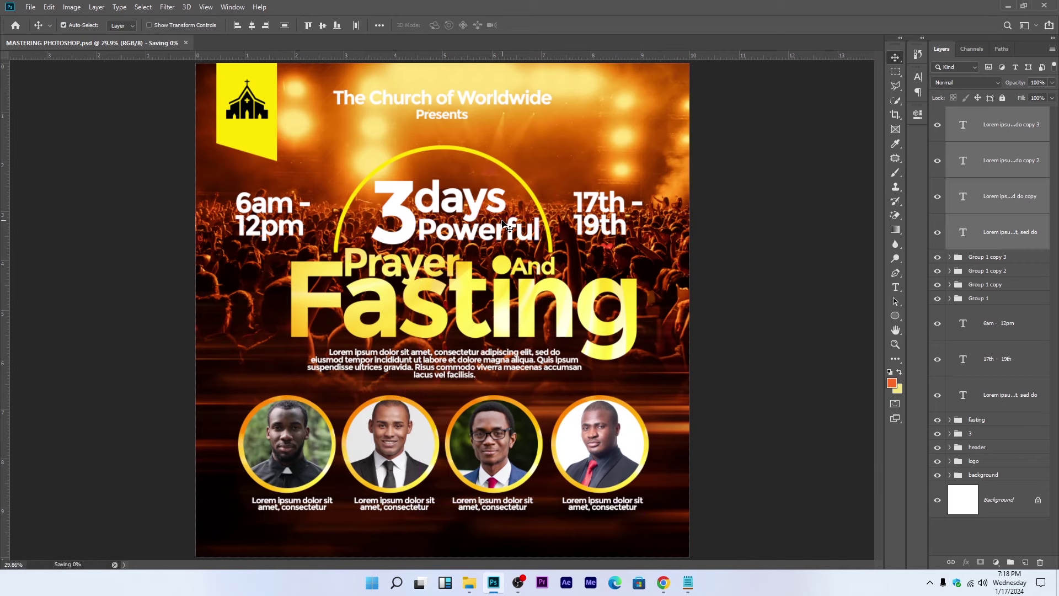
{"action": "left_click", "coordinate": [32, 7]}
{"action": "left_click", "coordinate": [88, 213]}
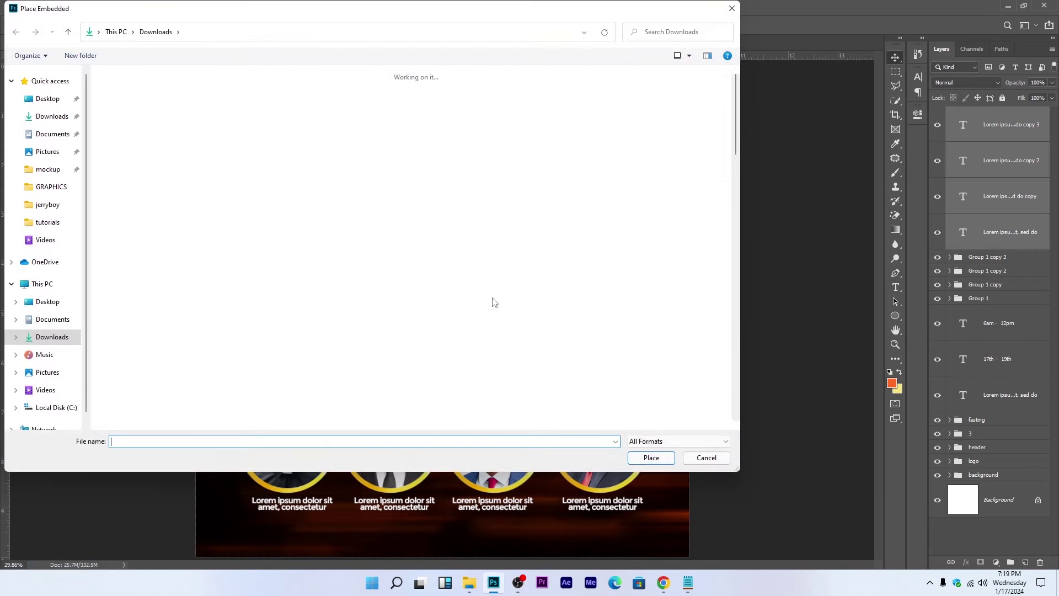
{"action": "scroll", "coordinate": [494, 301], "scroll_direction": "down", "scroll_amount": 8}
{"action": "scroll", "coordinate": [493, 301], "scroll_direction": "up", "scroll_amount": 5}
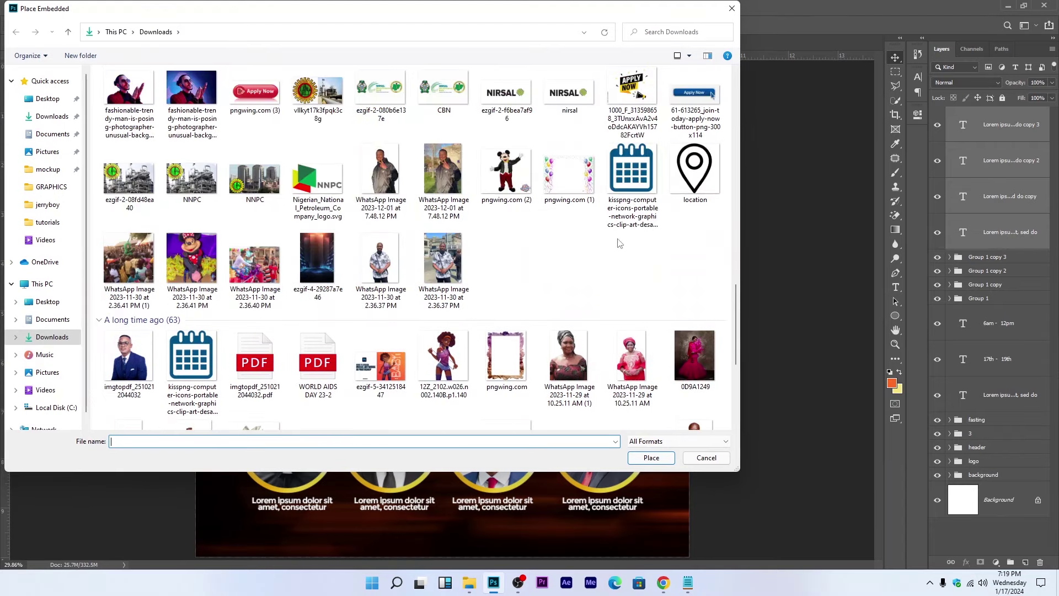
{"action": "left_click", "coordinate": [694, 168]}
{"action": "left_click", "coordinate": [649, 458]}
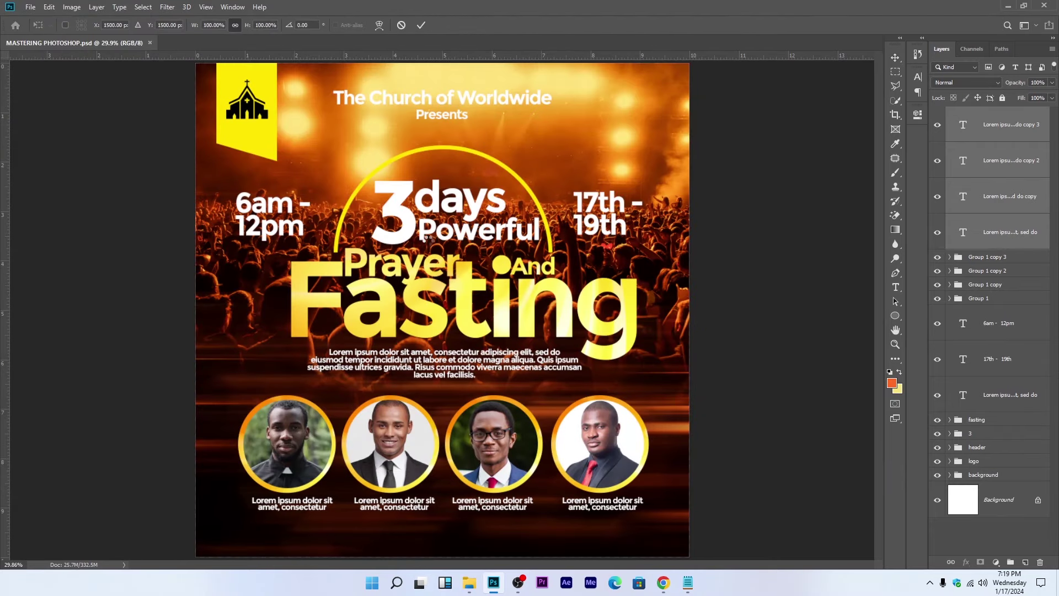
{"action": "left_click_drag", "start_coordinate": [442, 196], "coordinate": [306, 525]}
{"action": "key", "text": "Return"}
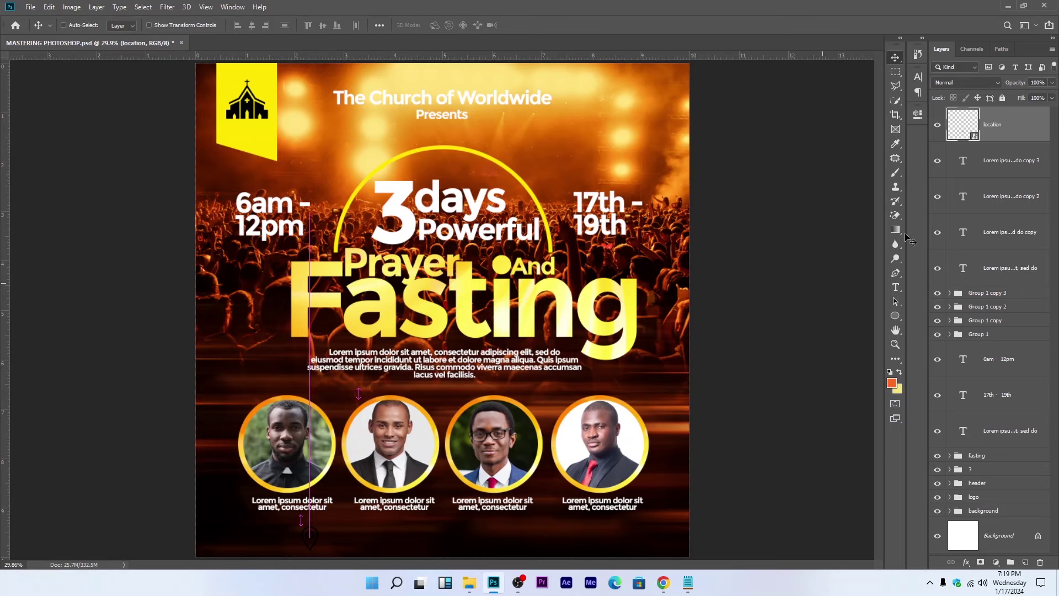
Step: Give the location pin a white (ffffff) Normal Color Overlay and nudge it up
{"action": "key", "text": "h"}
{"action": "double_click", "coordinate": [1010, 124]}
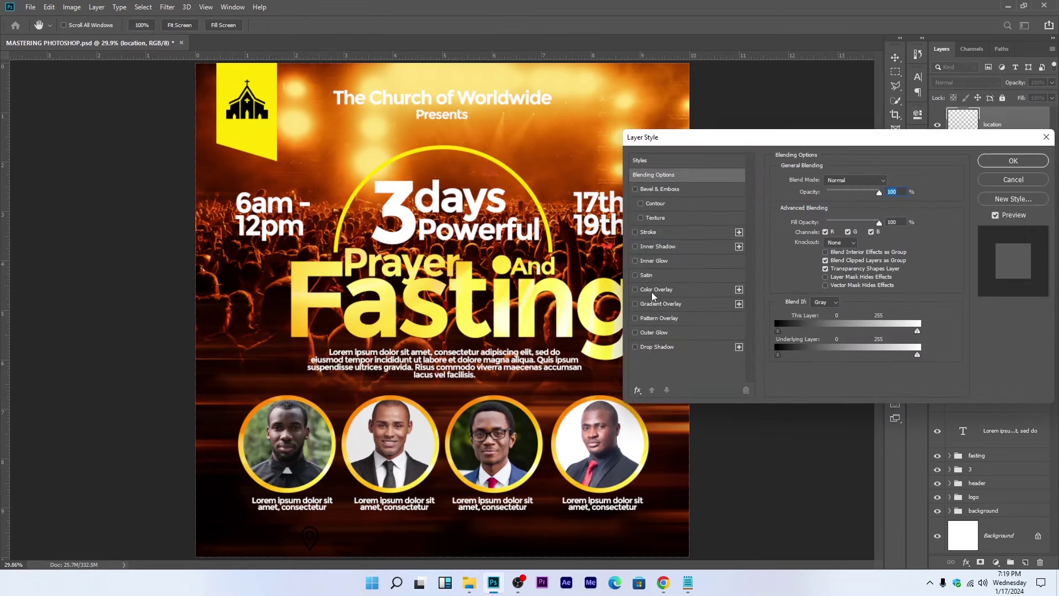
{"action": "left_click", "coordinate": [652, 291]}
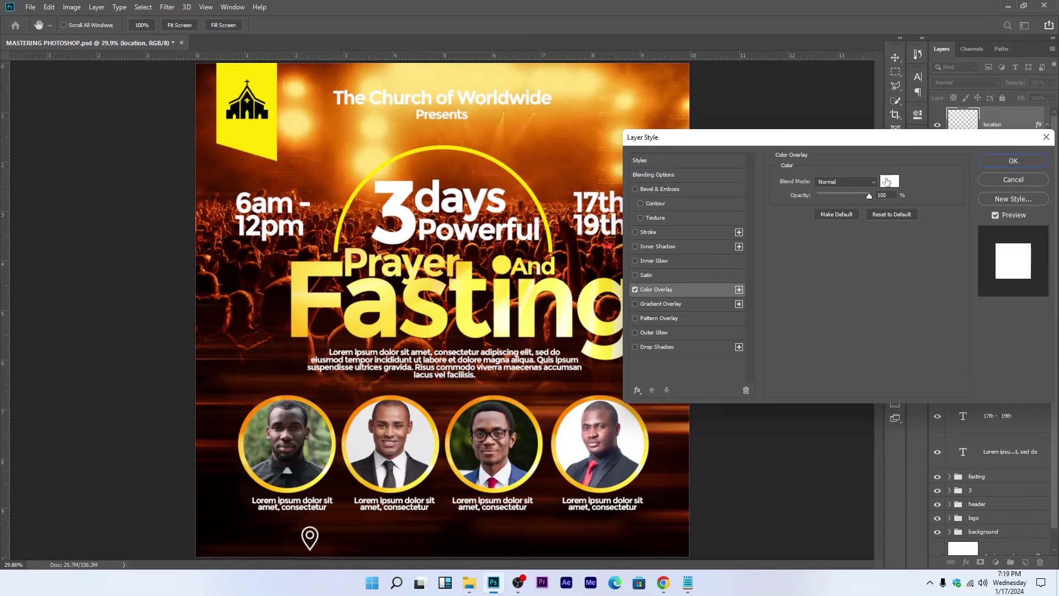
{"action": "left_click", "coordinate": [887, 182]}
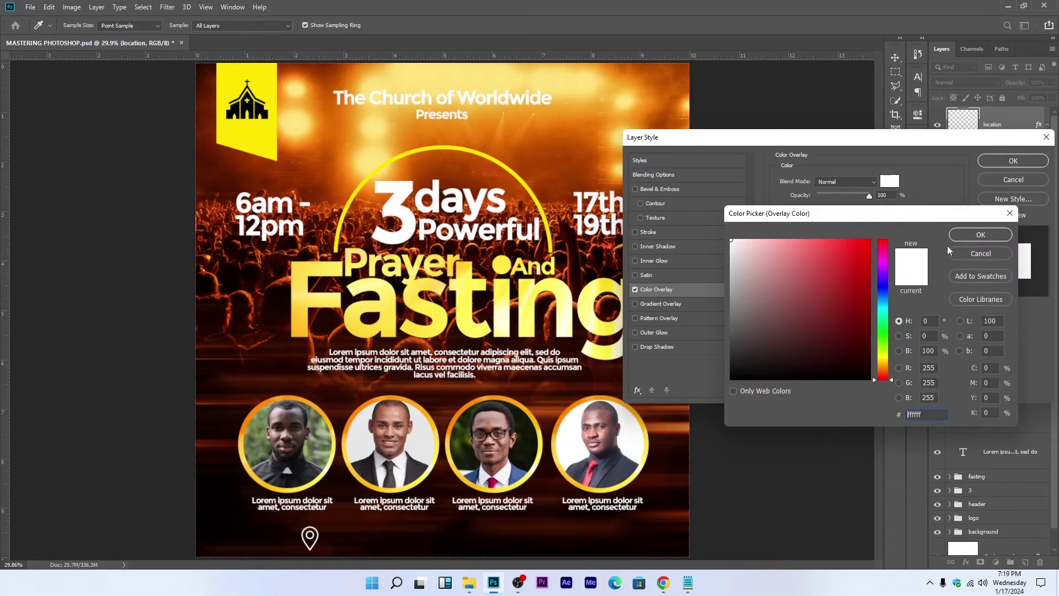
{"action": "left_click", "coordinate": [980, 235]}
{"action": "left_click", "coordinate": [839, 181]}
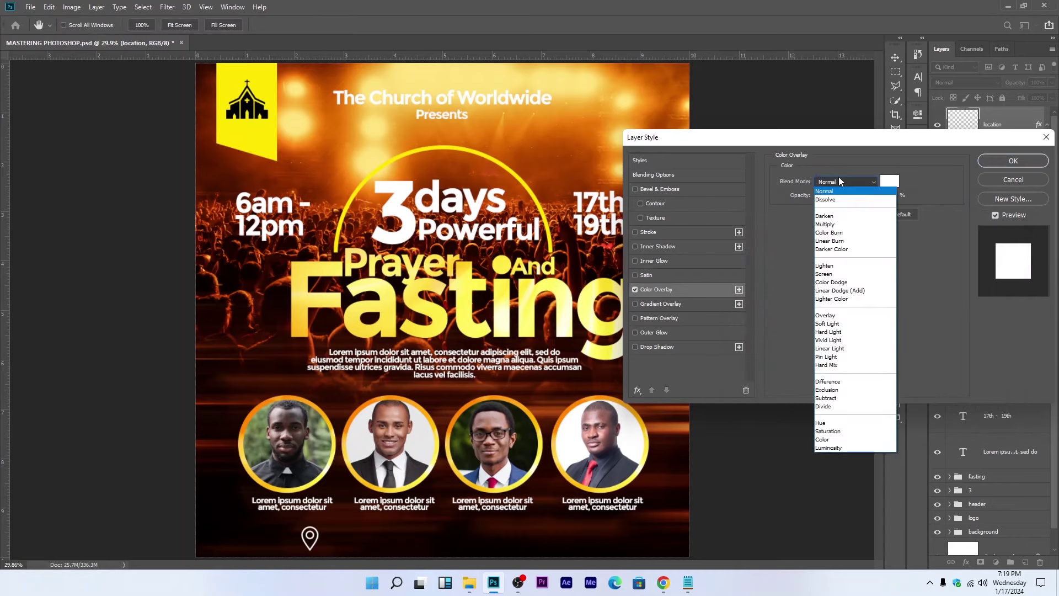
{"action": "left_click", "coordinate": [834, 188]}
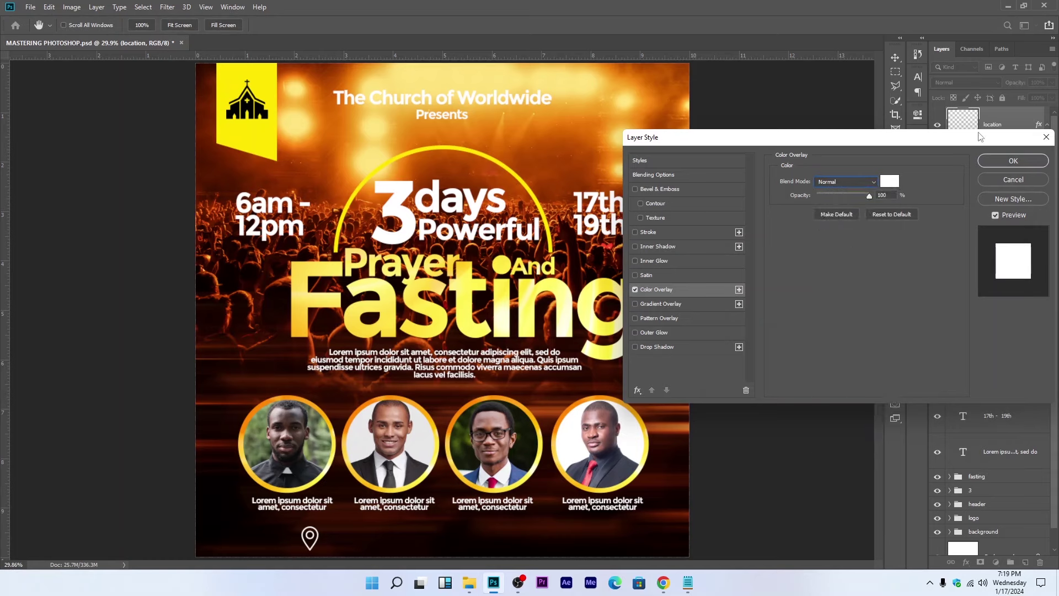
{"action": "left_click", "coordinate": [1013, 160]}
{"action": "left_click_drag", "start_coordinate": [285, 540], "coordinate": [286, 534]}
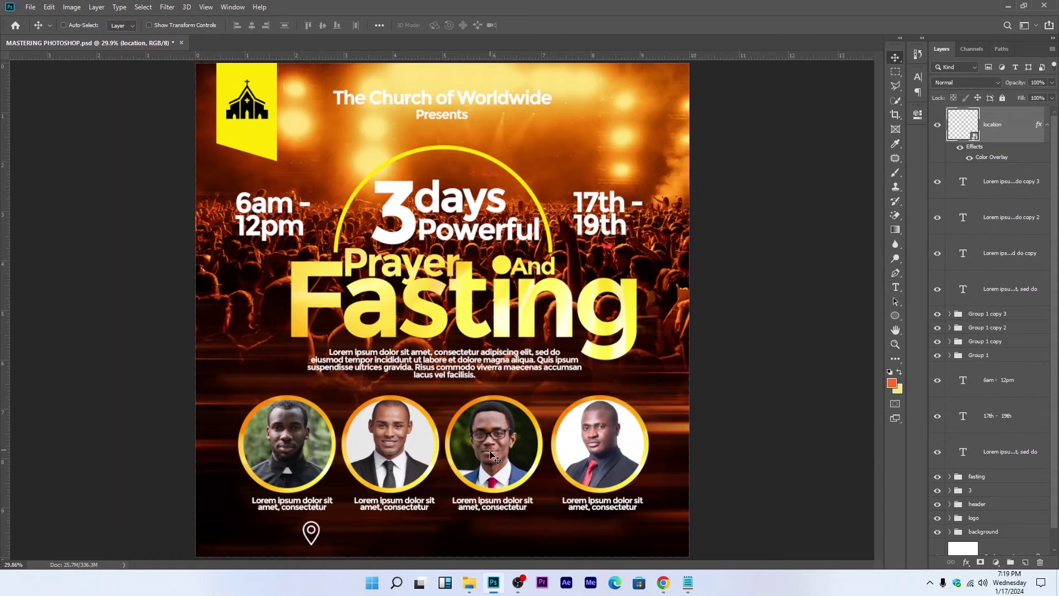
Step: Add a Lorem ipsum location text line beside the white pin, deleting the extra second line
{"action": "left_click", "coordinate": [896, 288]}
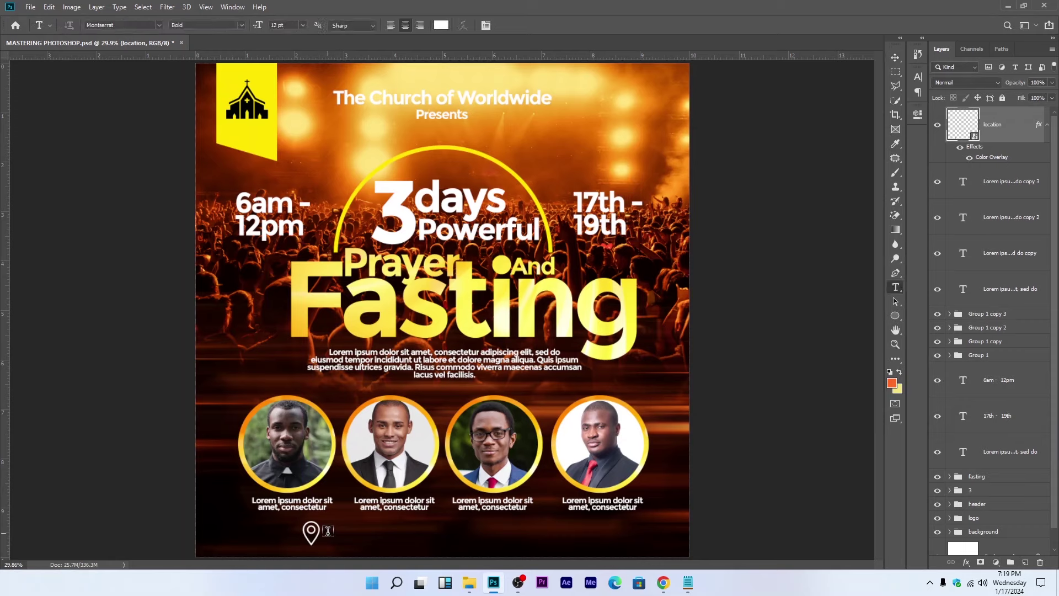
{"action": "left_click_drag", "start_coordinate": [328, 533], "coordinate": [582, 544]}
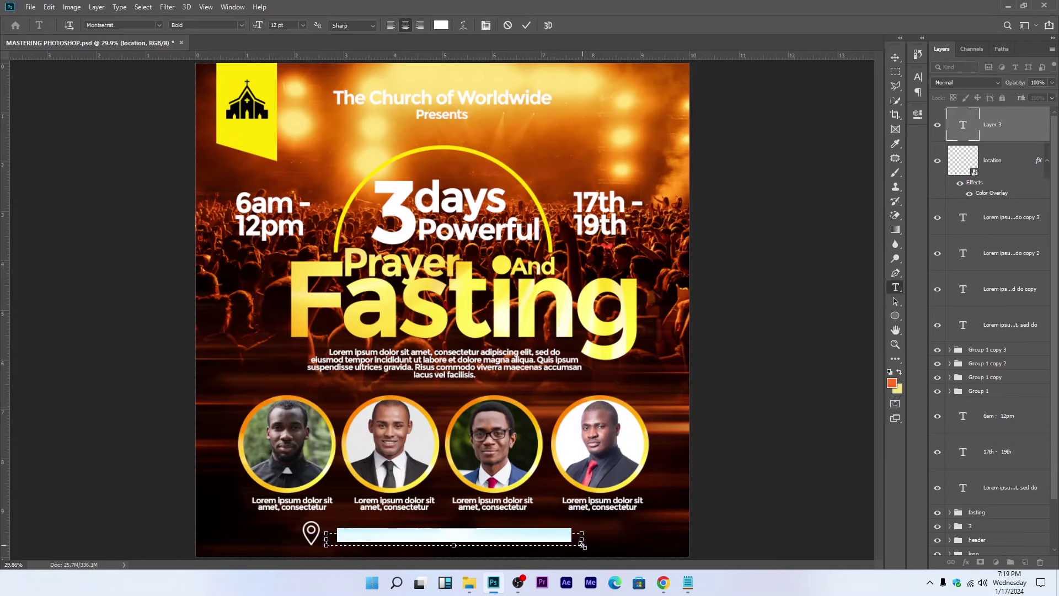
{"action": "left_click", "coordinate": [526, 27]}
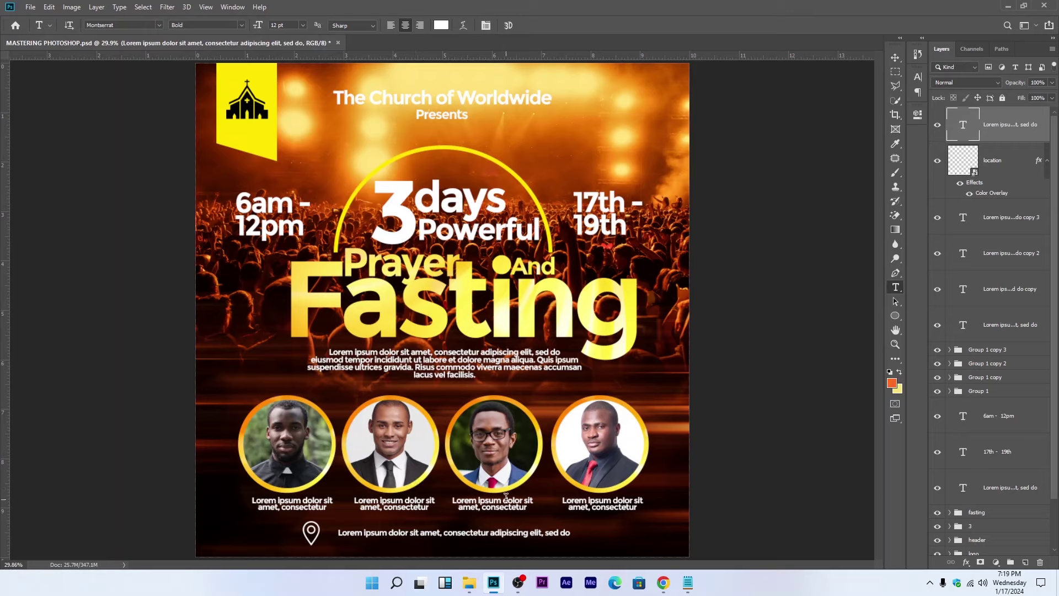
{"action": "left_click_drag", "start_coordinate": [399, 517], "coordinate": [634, 530]}
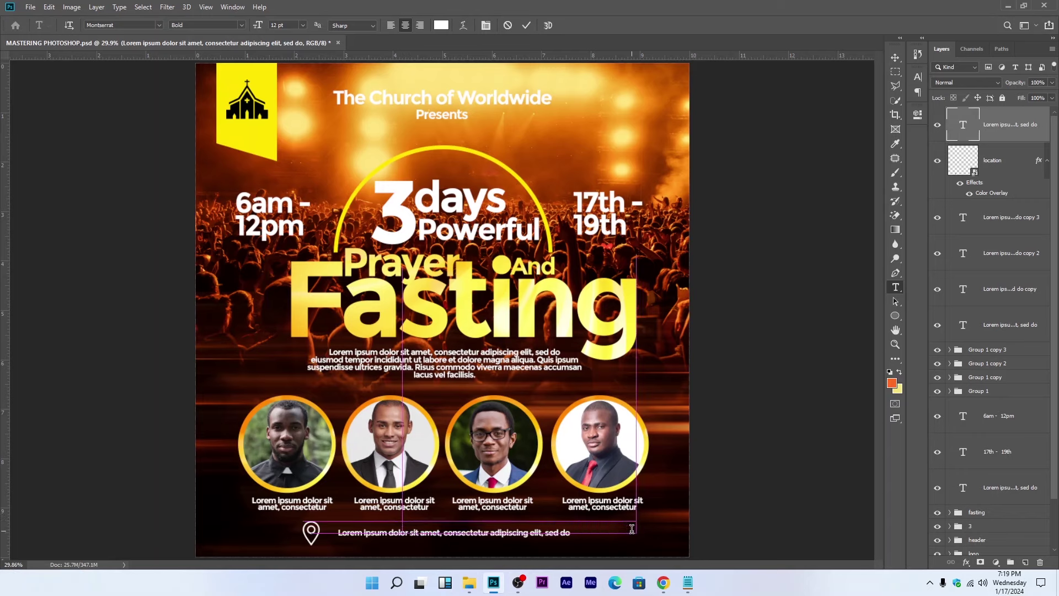
{"action": "left_click", "coordinate": [523, 26]}
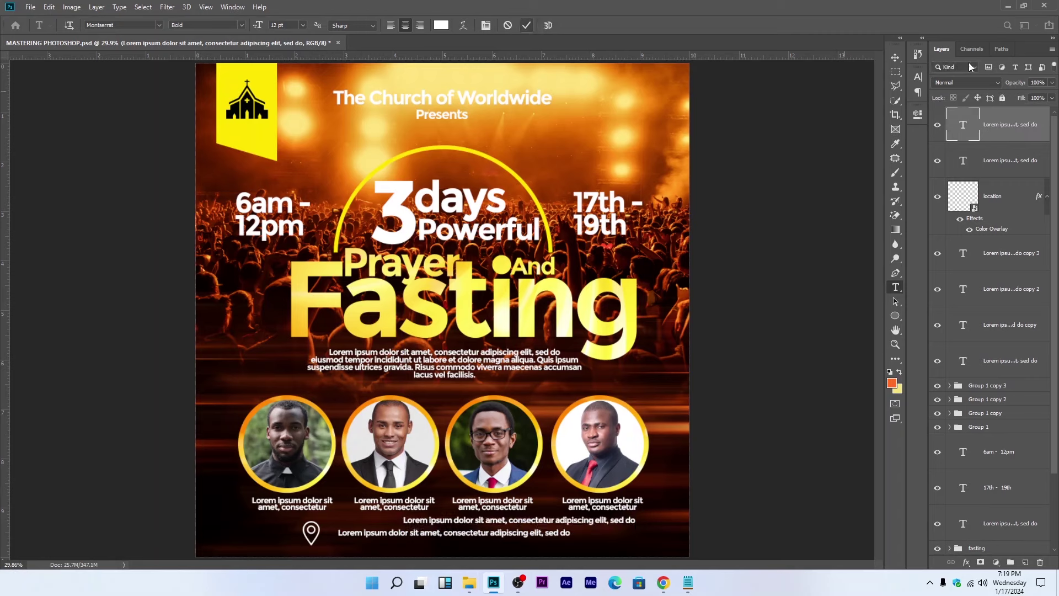
{"action": "left_click", "coordinate": [894, 58]}
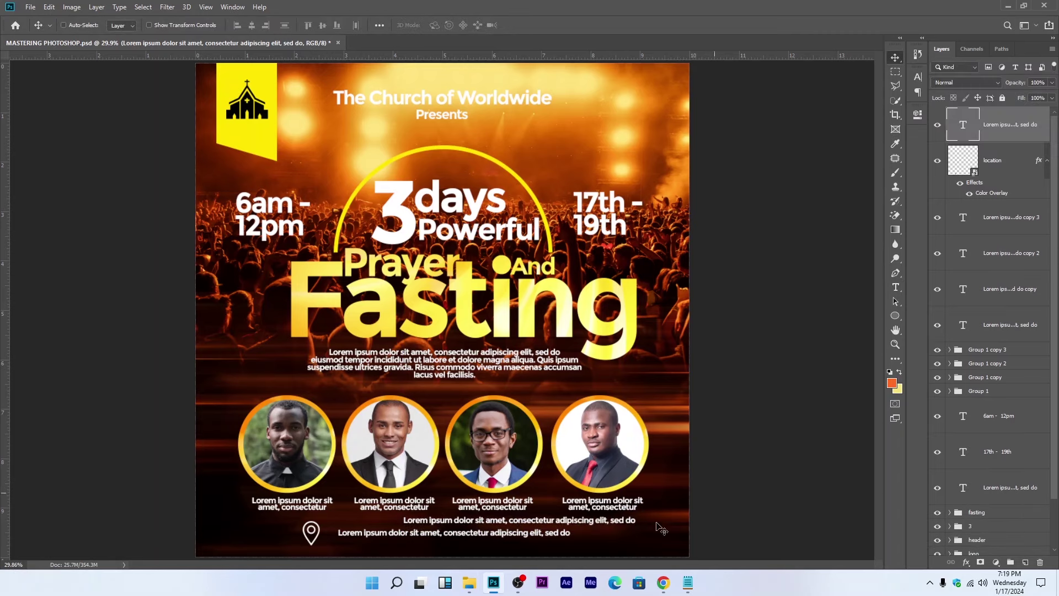
{"action": "key", "text": "Delete"}
Step: Scale the location text up to about 149% and shift it slightly left
{"action": "key", "text": "ctrl+t"}
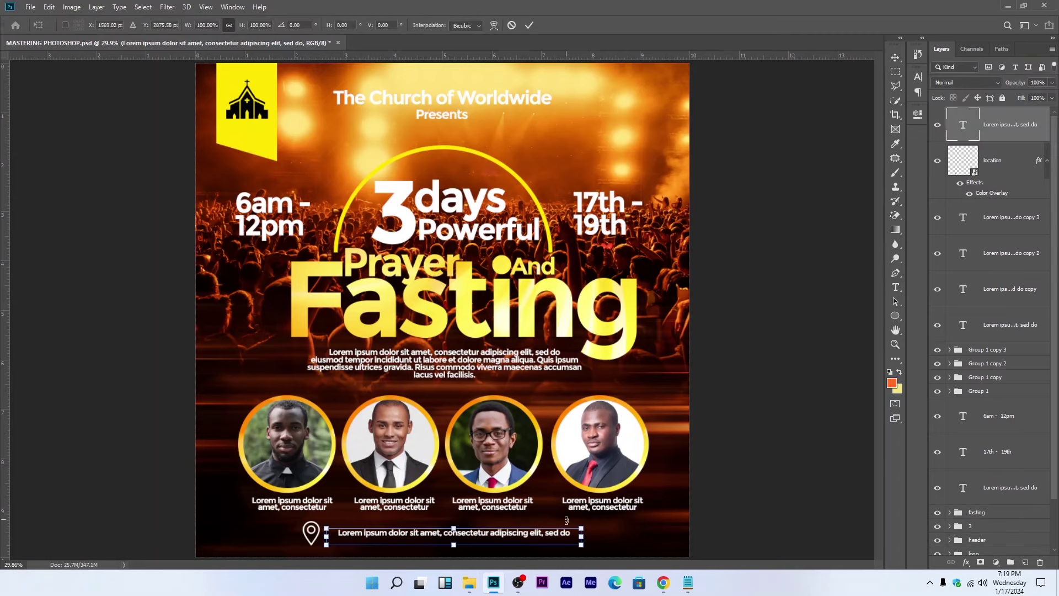
{"action": "left_click_drag", "start_coordinate": [581, 535], "coordinate": [717, 520]}
{"action": "key", "text": "Return"}
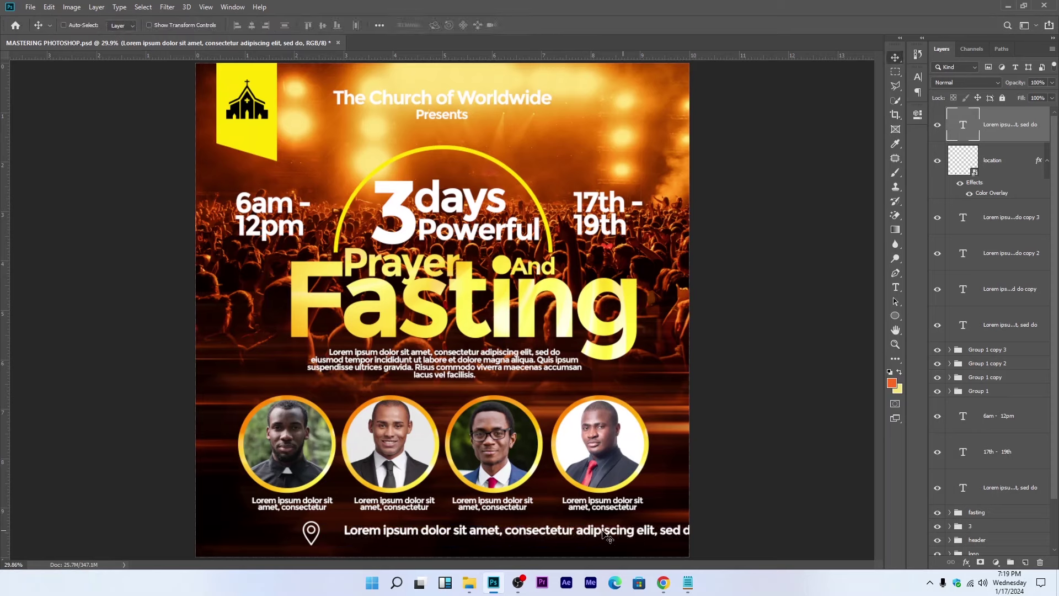
{"action": "left_click_drag", "start_coordinate": [622, 533], "coordinate": [601, 536]}
Step: Group the pin and location text as Group 2 and move them left to centre
{"action": "left_click", "coordinate": [1010, 174], "text": "shift"}
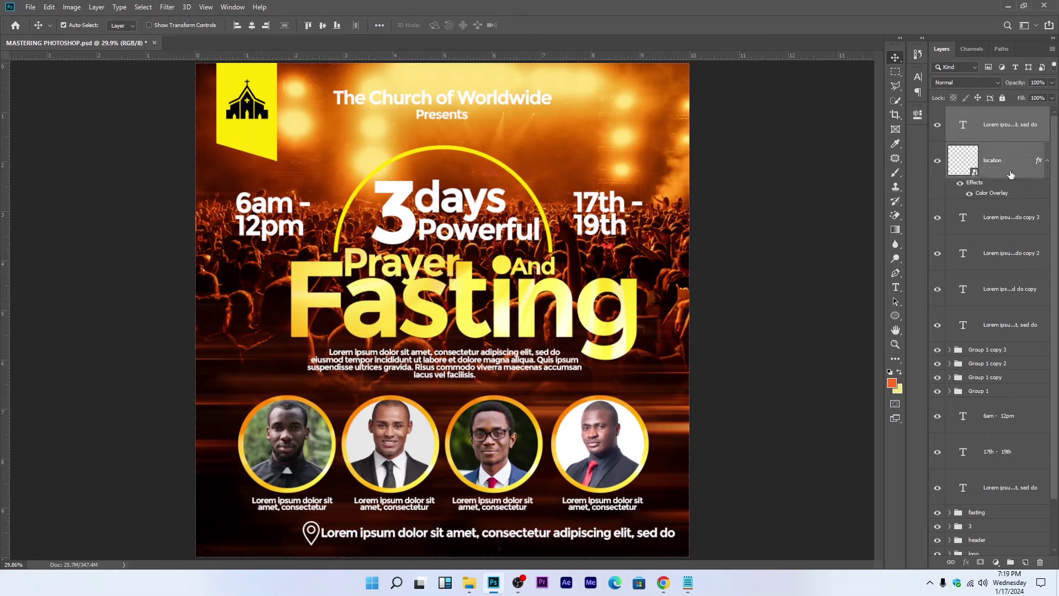
{"action": "key", "text": "ctrl+g"}
{"action": "left_click_drag", "start_coordinate": [577, 475], "coordinate": [531, 470]}
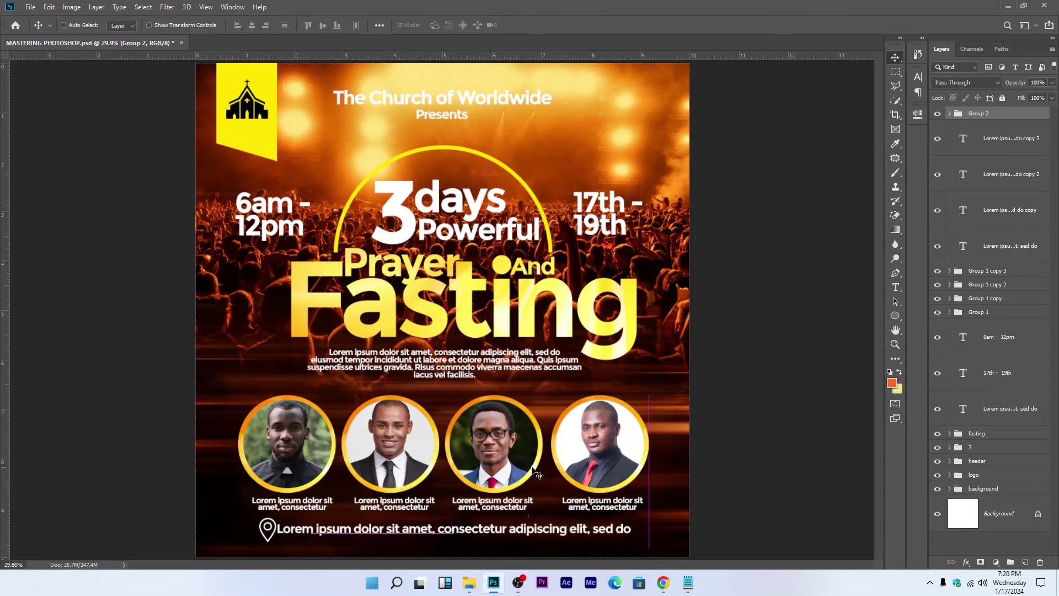
Step: Nudge the location group into its final position and save the flyer
{"action": "scroll", "coordinate": [572, 268], "scroll_direction": "down", "scroll_amount": 1}
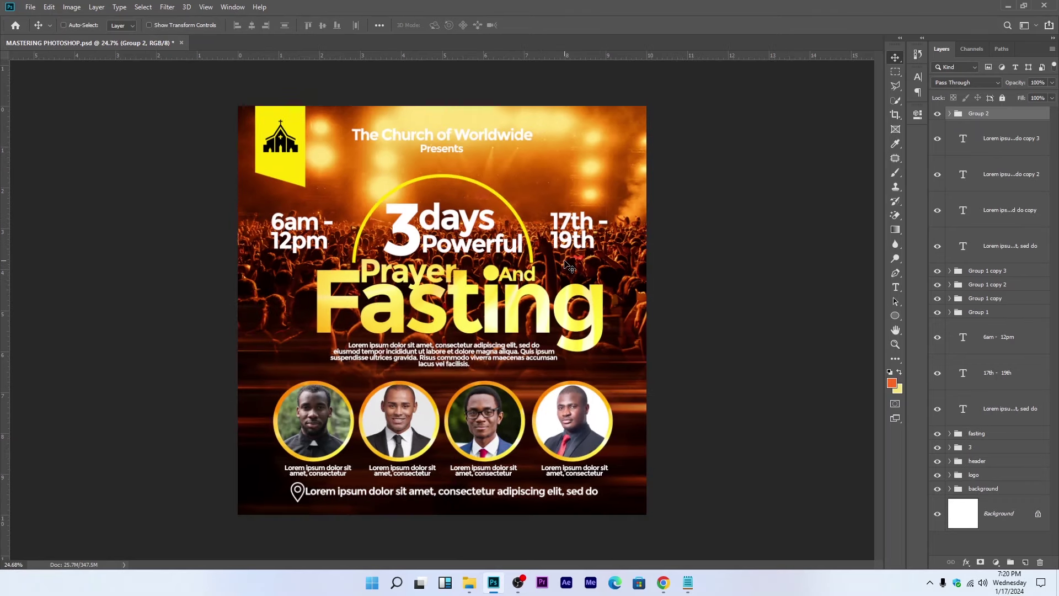
{"action": "left_click_drag", "start_coordinate": [571, 271], "coordinate": [579, 278]}
{"action": "key", "text": "ctrl"}
{"action": "key", "text": "ctrl+s"}
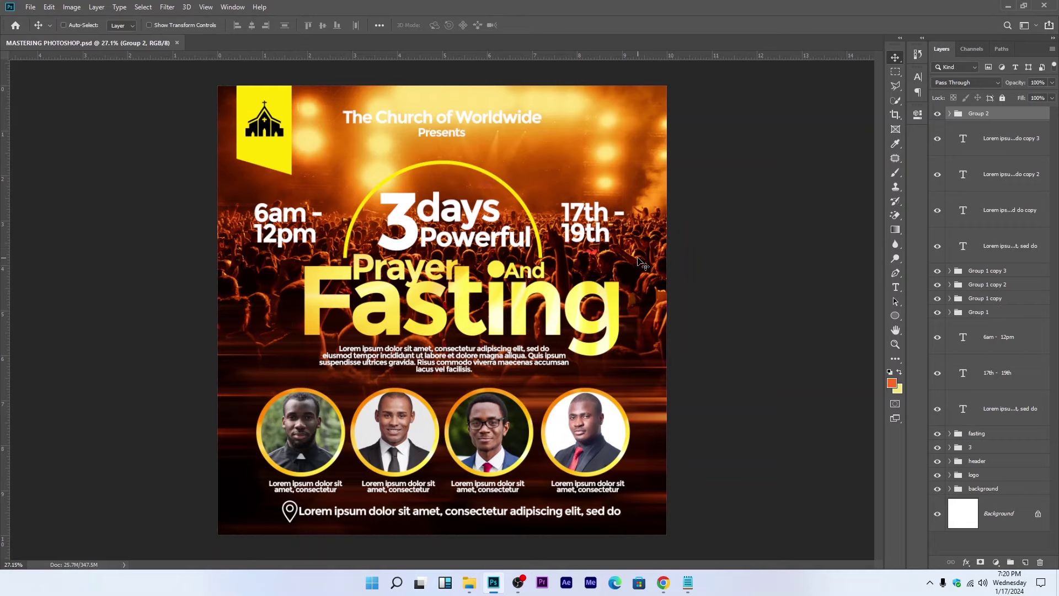
Step: Stamp all visible layers into a new merged Layer 3 at the top
{"action": "key", "text": "ctrl+0"}
{"action": "scroll", "coordinate": [710, 215], "scroll_direction": "down", "scroll_amount": 1}
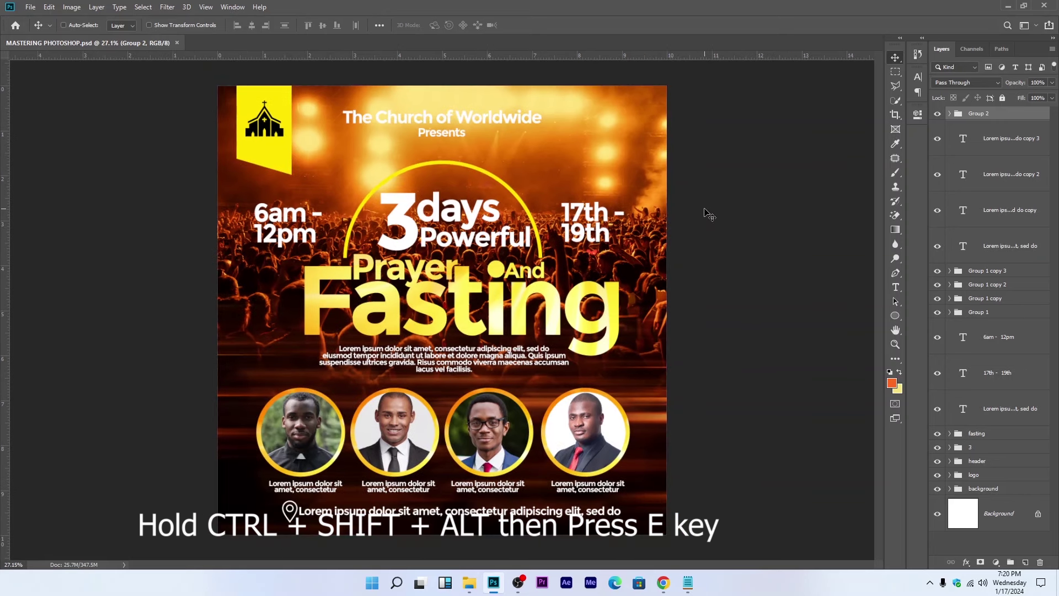
{"action": "key", "text": "ctrl+shift+alt"}
{"action": "key", "text": "ctrl+shift+alt+e"}
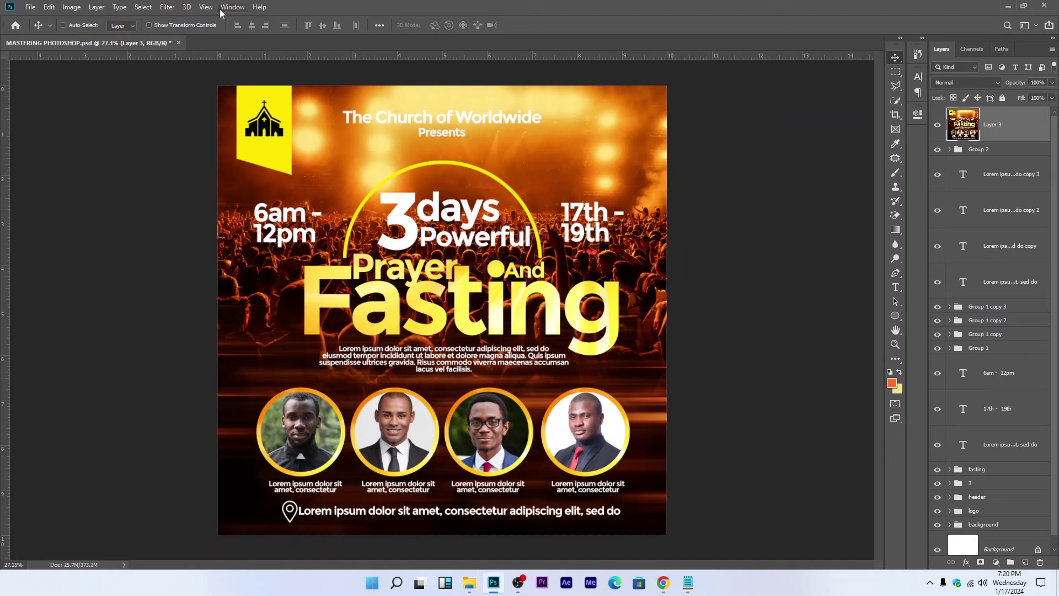
Step: Apply Camera Raw Filter Clarity +36 to merged Layer 3, then save the flyer
{"action": "left_click", "coordinate": [167, 7]}
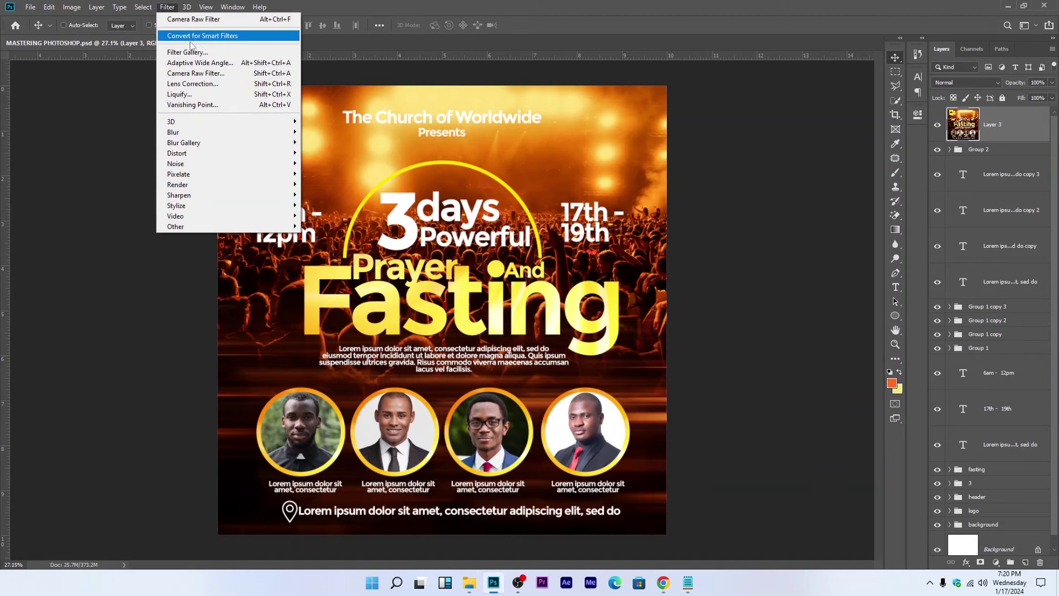
{"action": "left_click", "coordinate": [187, 73]}
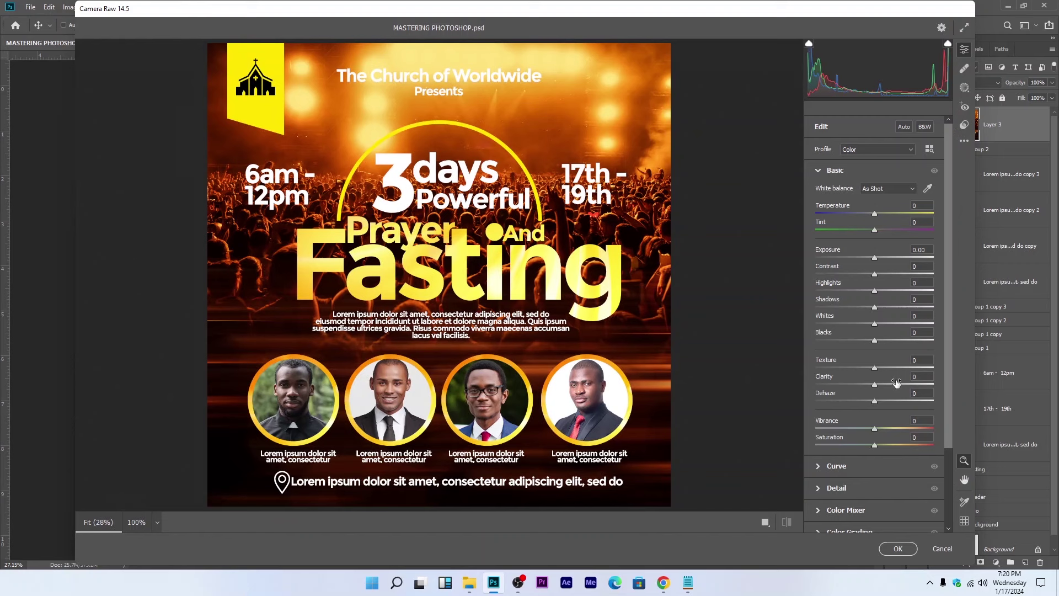
{"action": "left_click", "coordinate": [896, 384]}
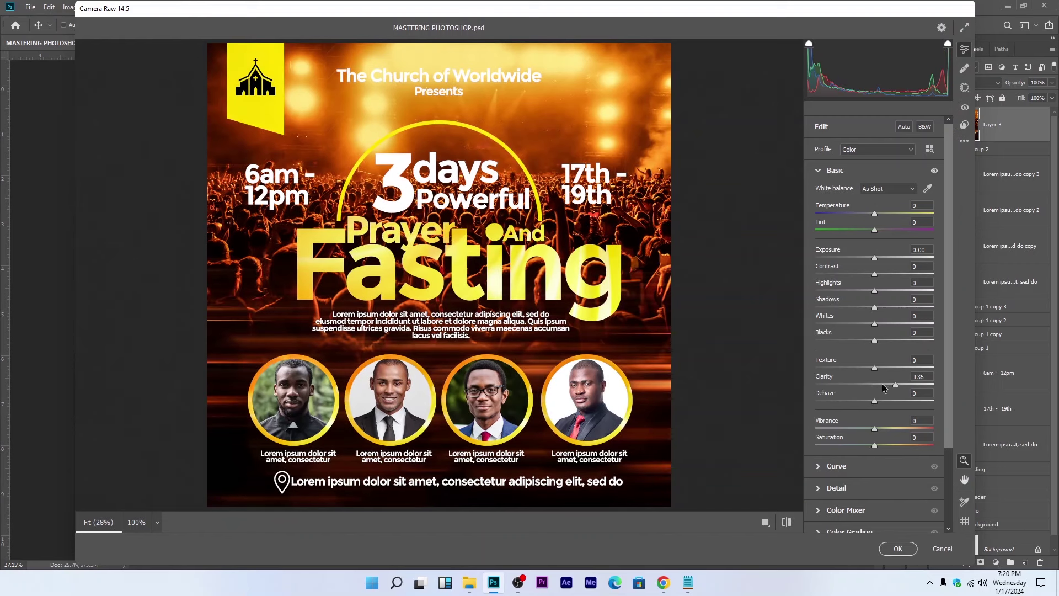
{"action": "left_click", "coordinate": [898, 548]}
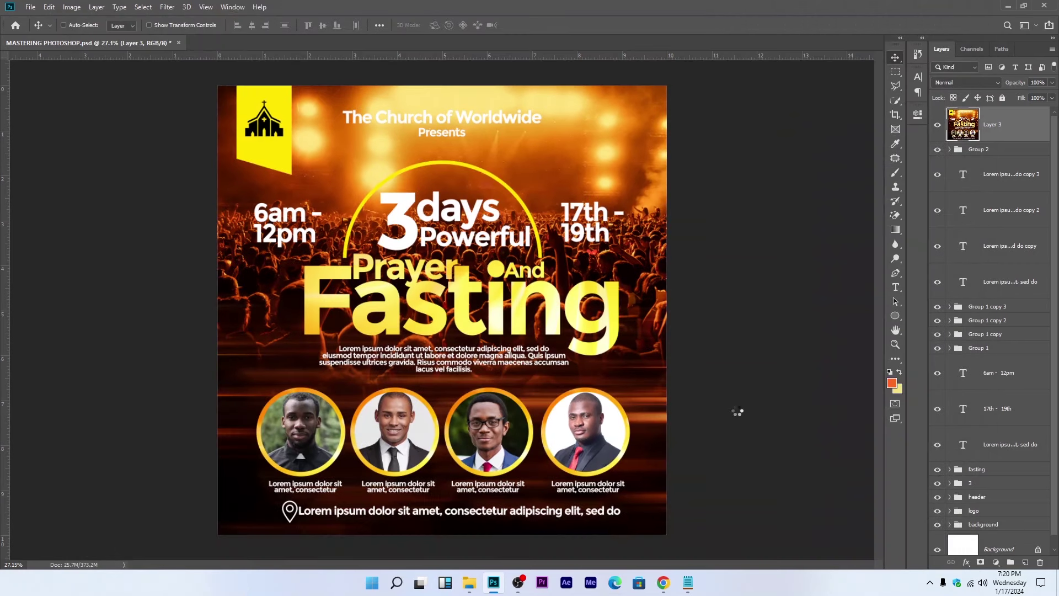
{"action": "key", "text": "ctrl"}
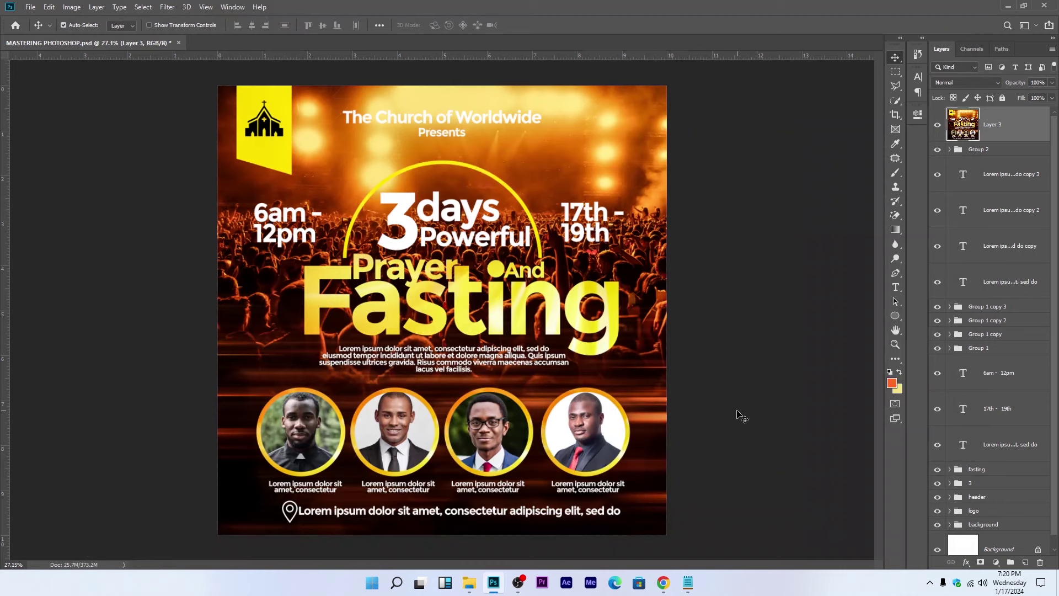
{"action": "key", "text": "ctrl+s"}
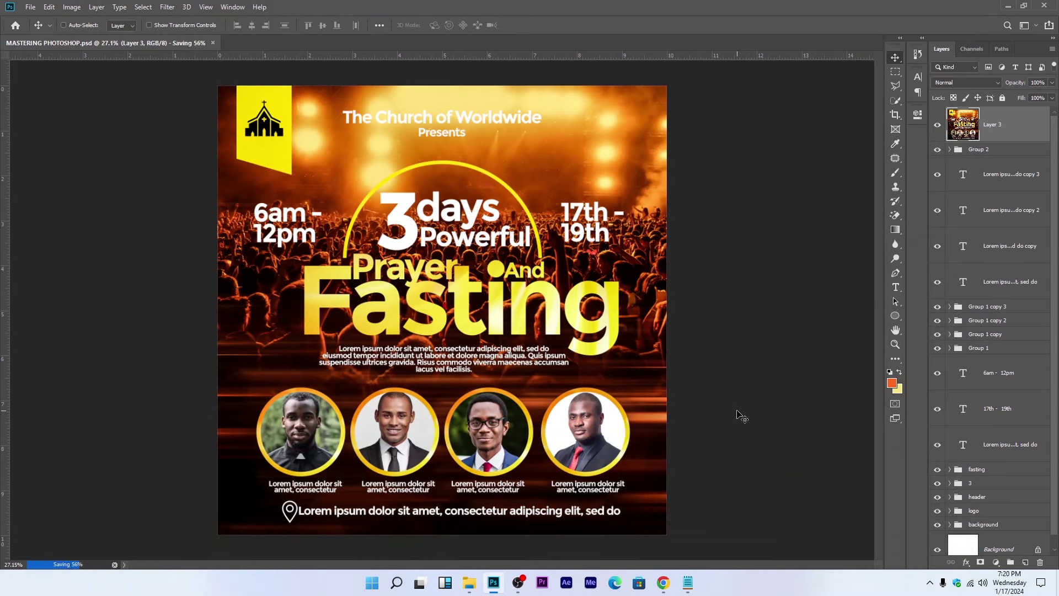